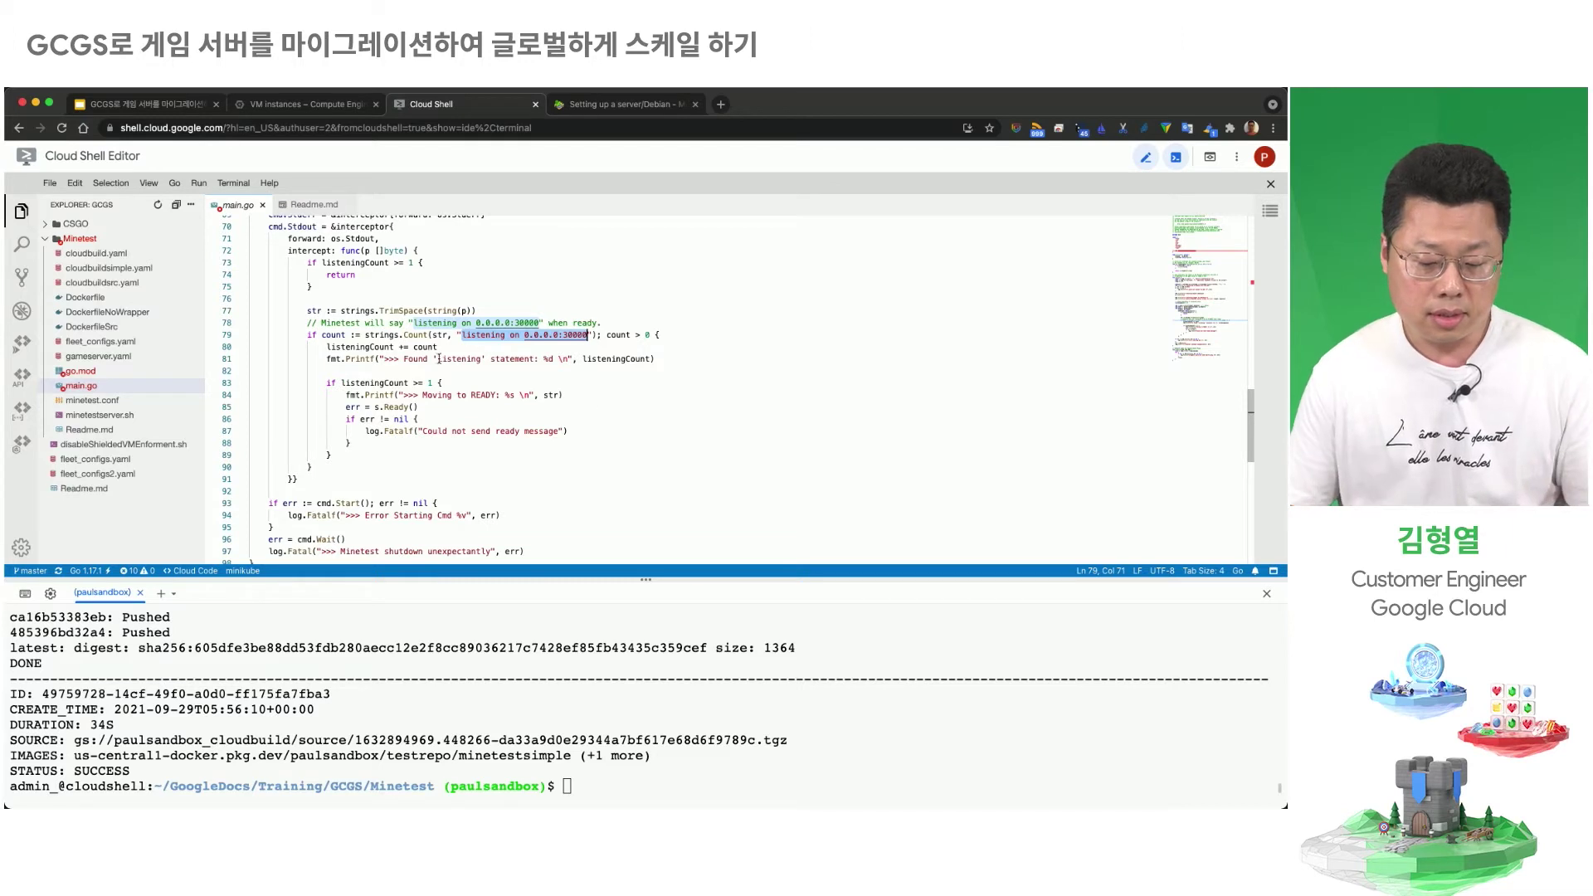
Step: Examine the s.Ready() call that follows the listening check in main.go
left_click_drag(375, 407, 418, 406)
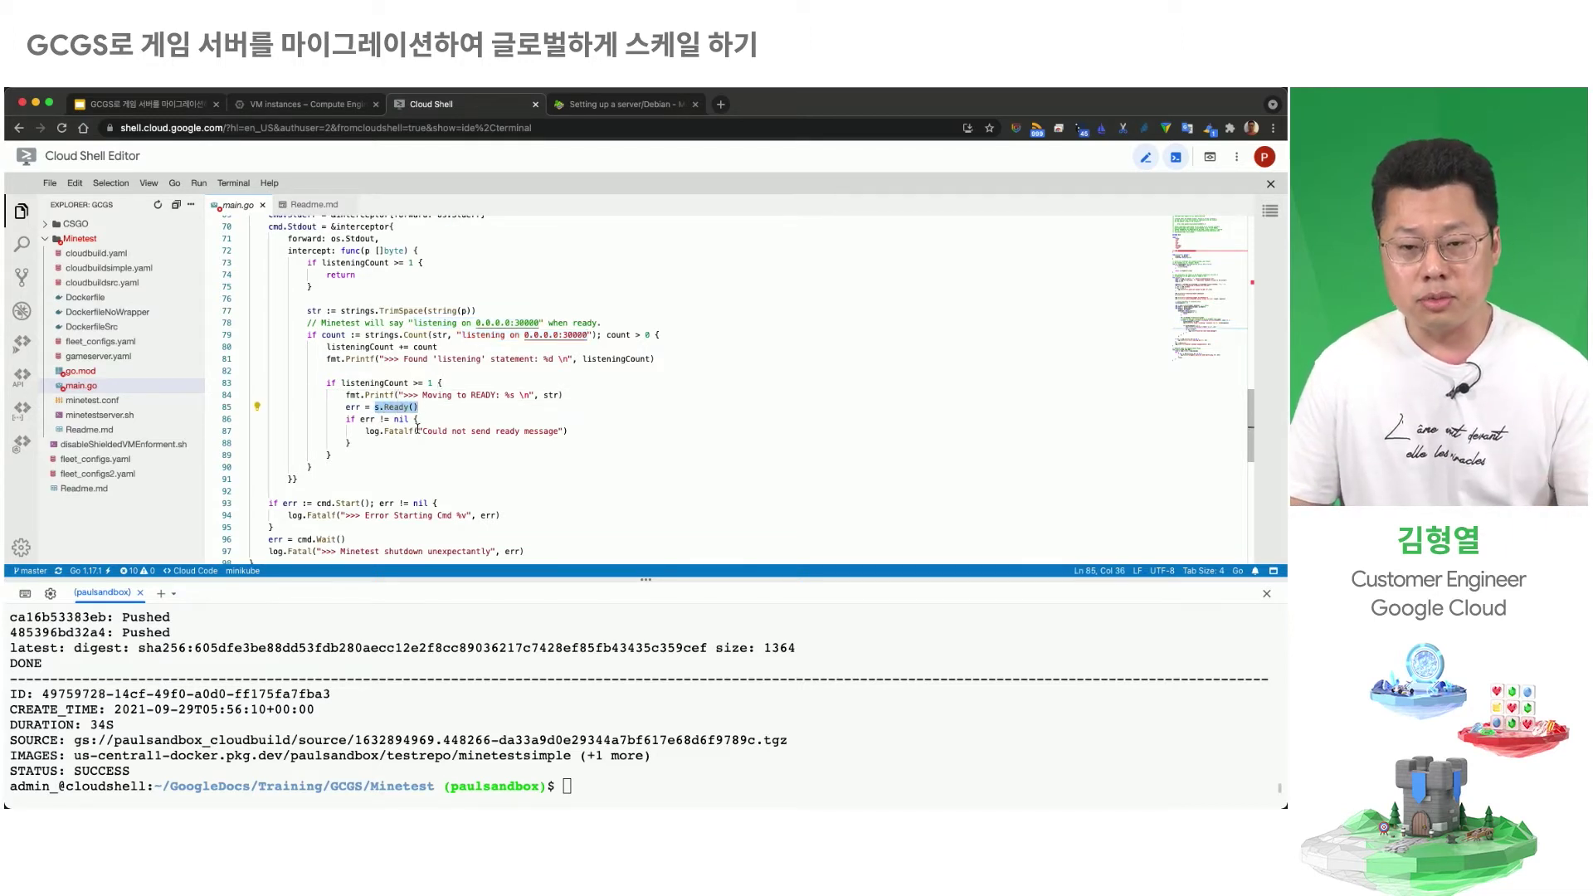
scroll(418, 431, "up", 5)
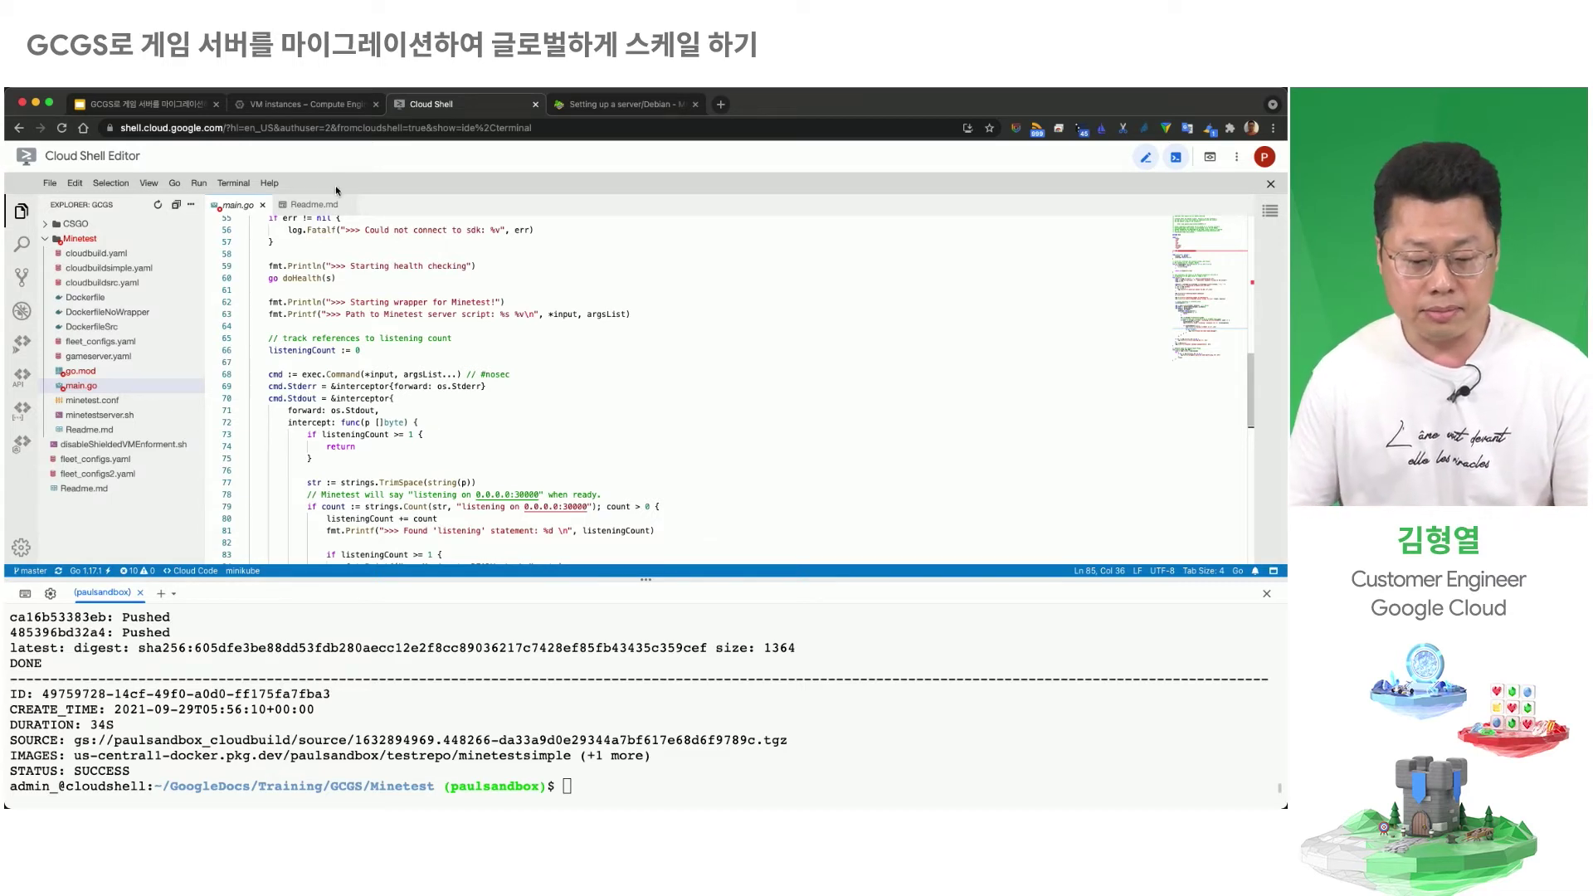
Step: Copy the gcloud builds submit command that uses cloudbuild.yaml and image minetest from Readme.md
left_click(311, 205)
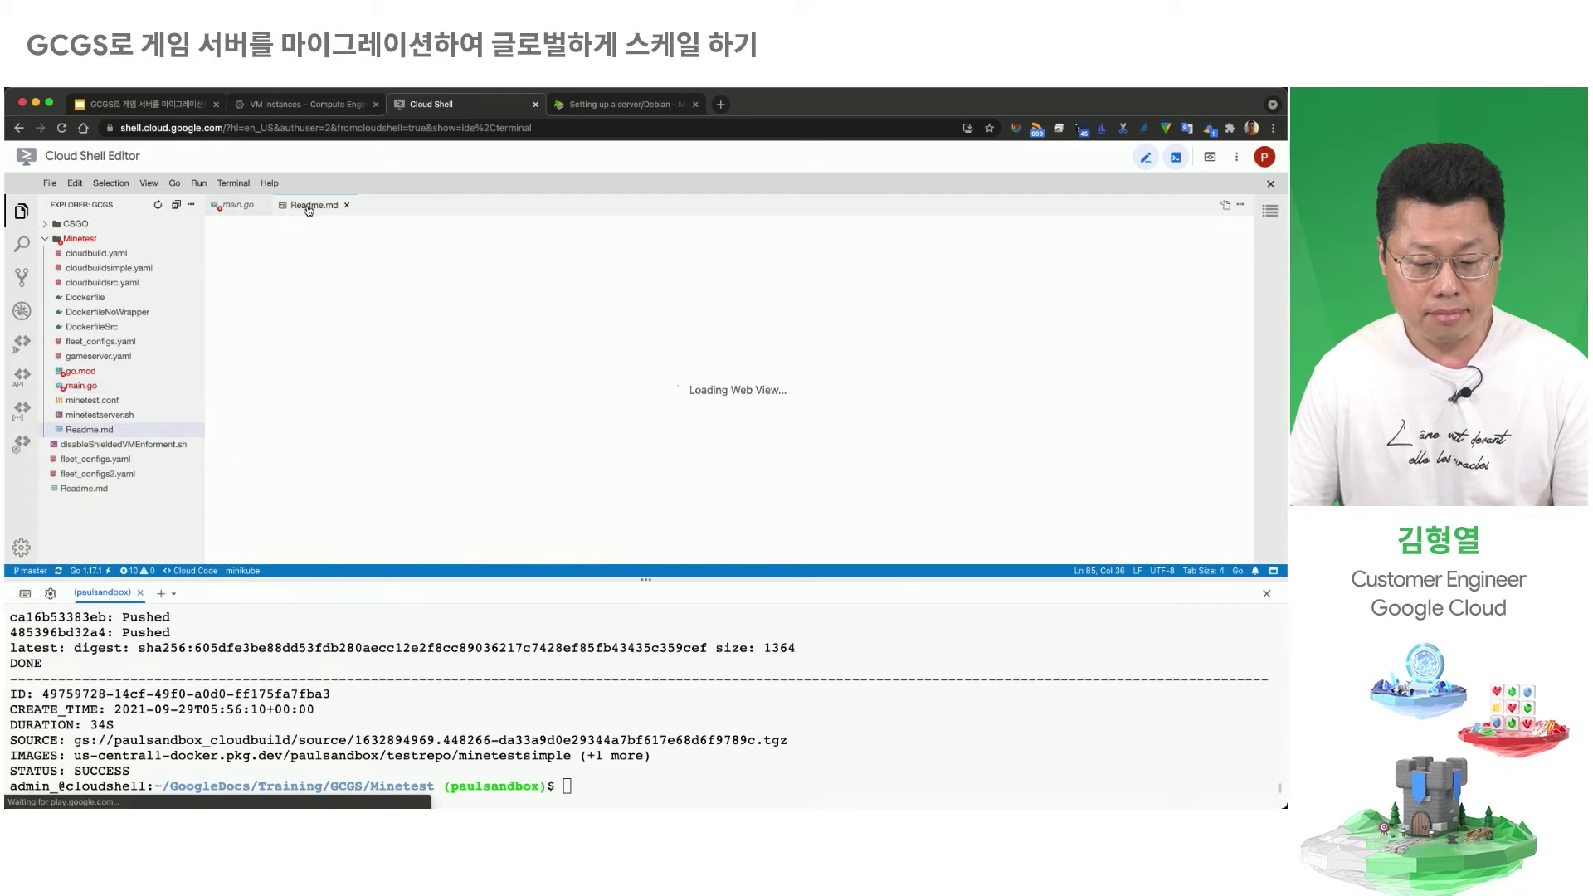
scroll(478, 408, "down", 3)
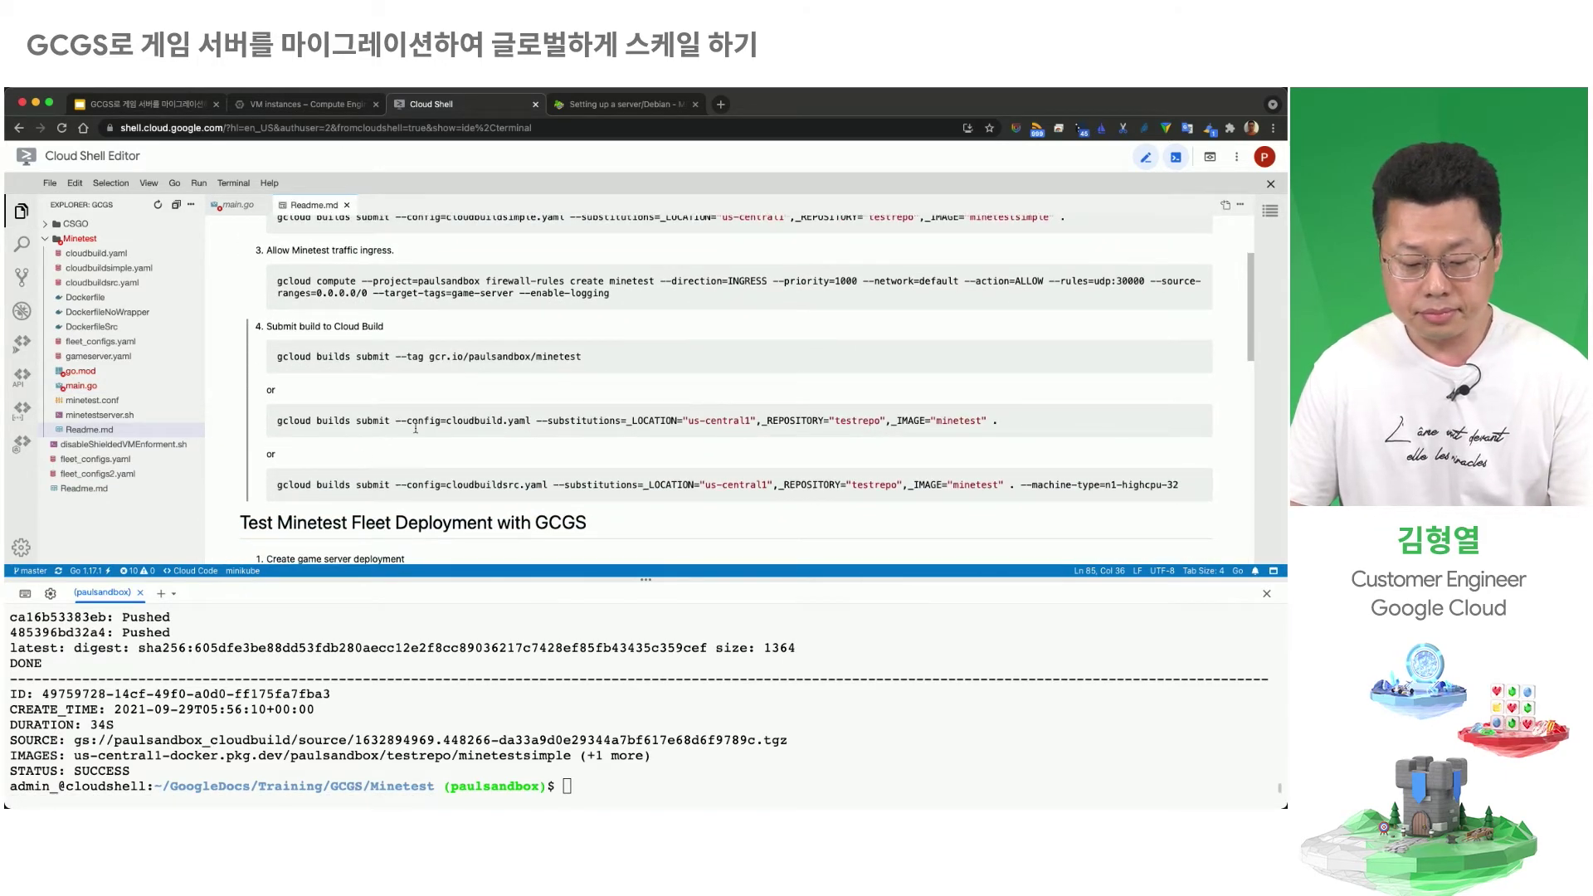
left_click_drag(276, 423, 998, 425)
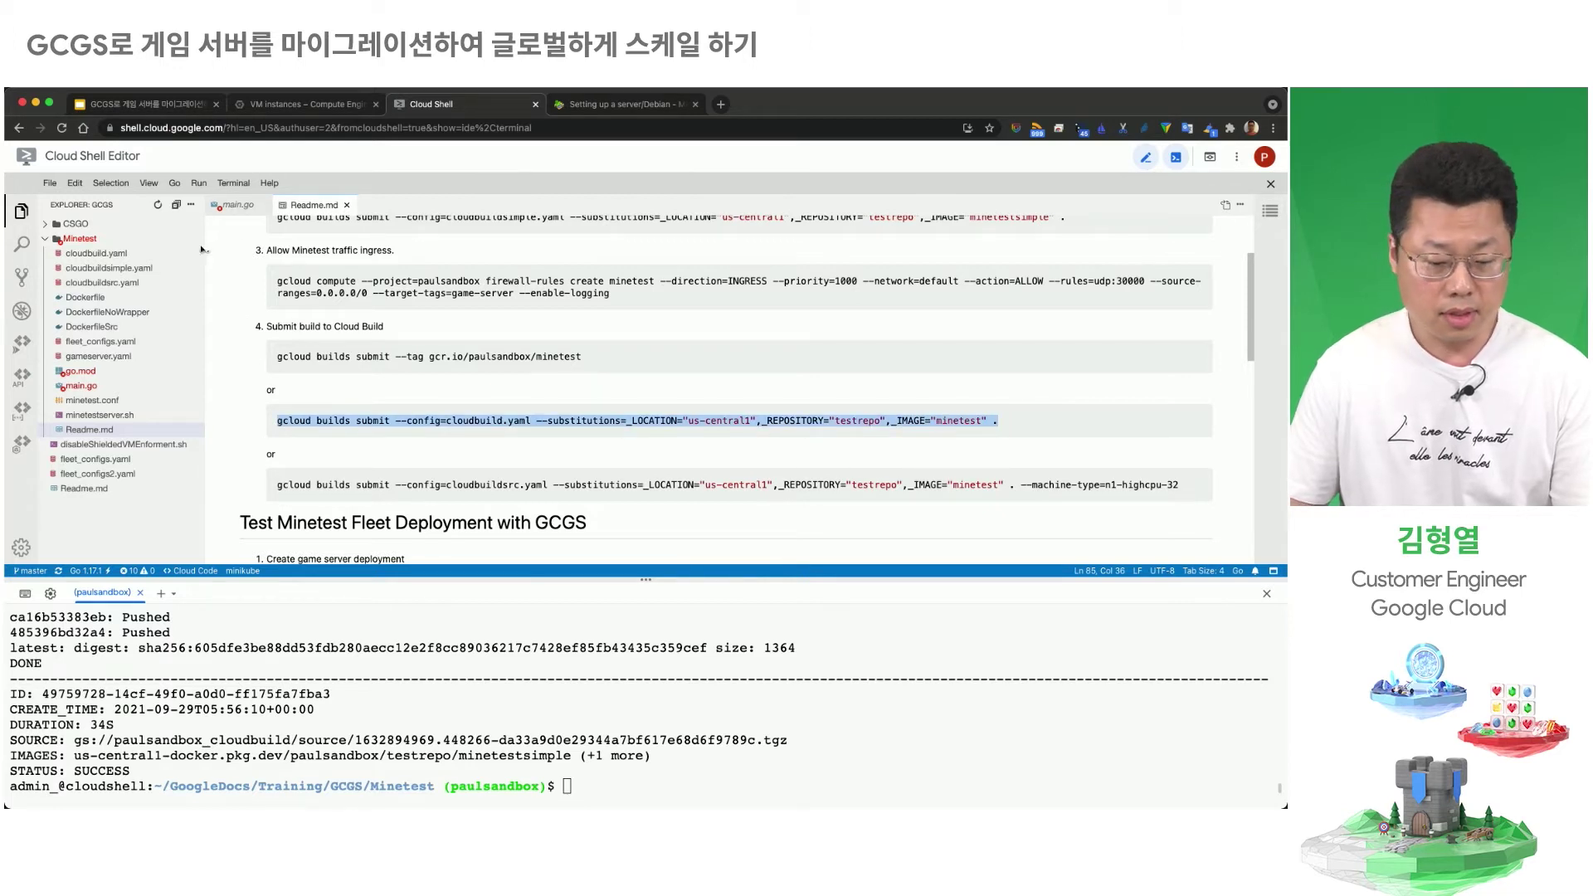
Step: Examine the Minetest Dockerfile: the golang builder stage, the final Debian image, the wrapper copy line and the /usr/games/wrapper entrypoint
left_click(103, 298)
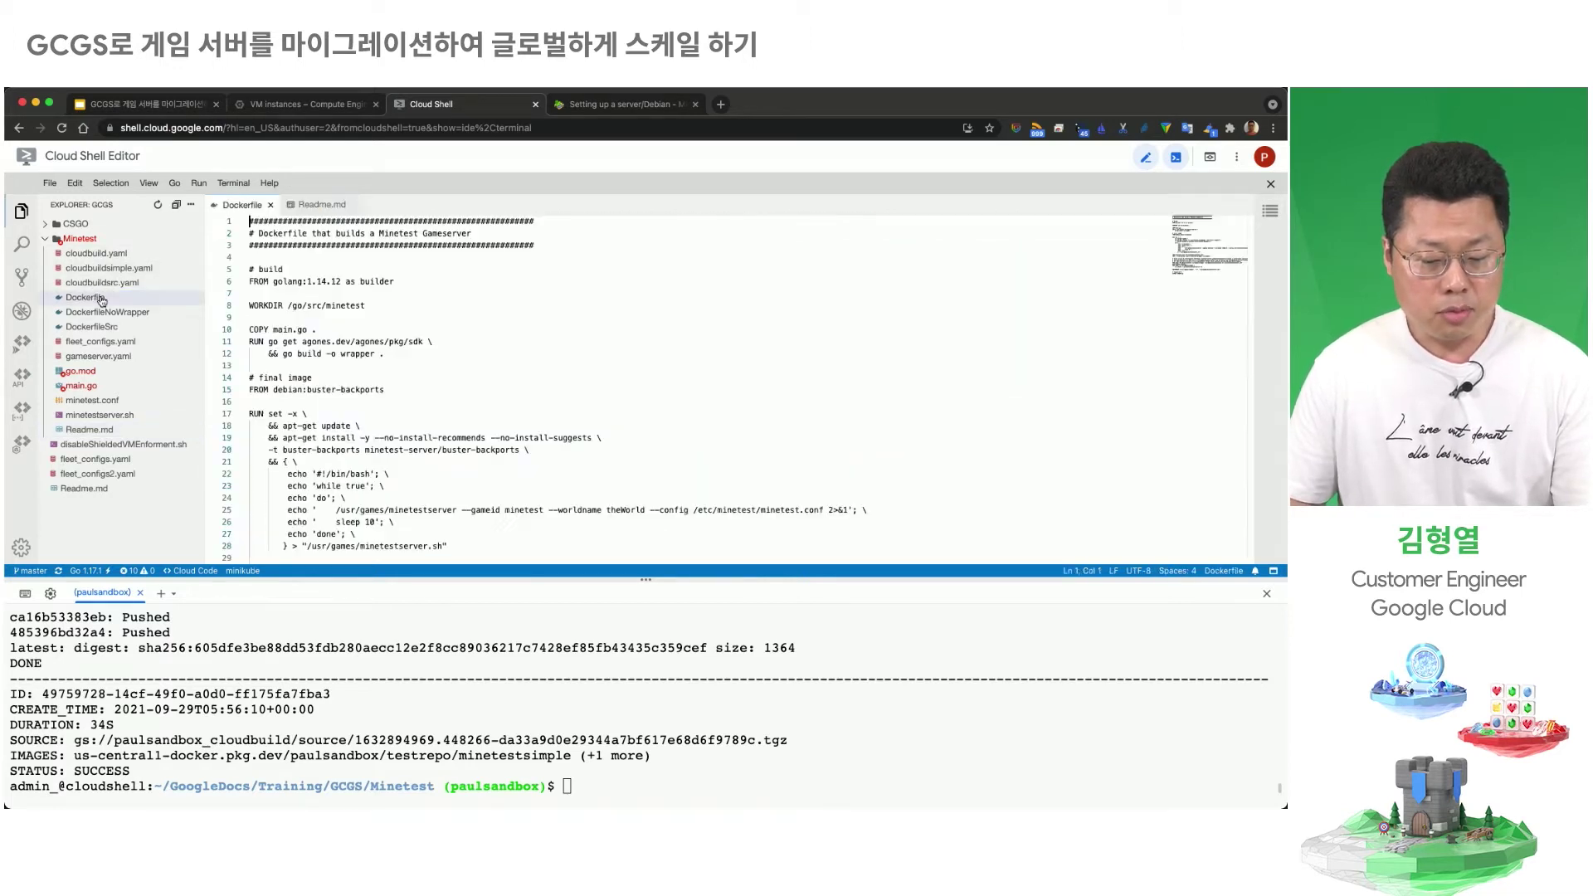
left_click(347, 292)
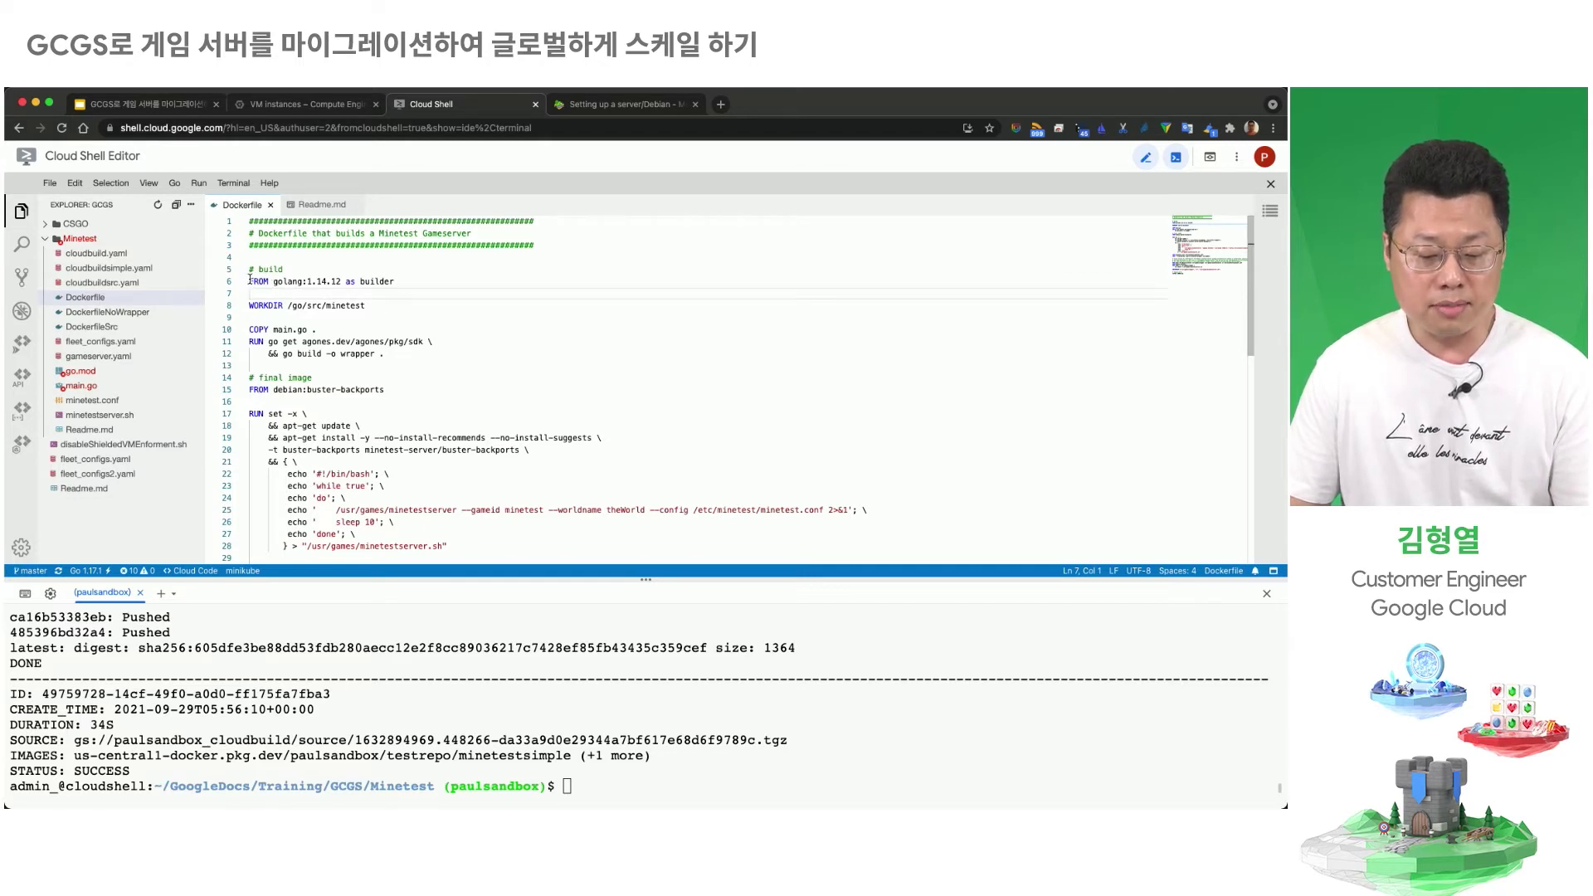
left_click_drag(250, 281, 380, 341)
scroll(401, 356, "down", 3)
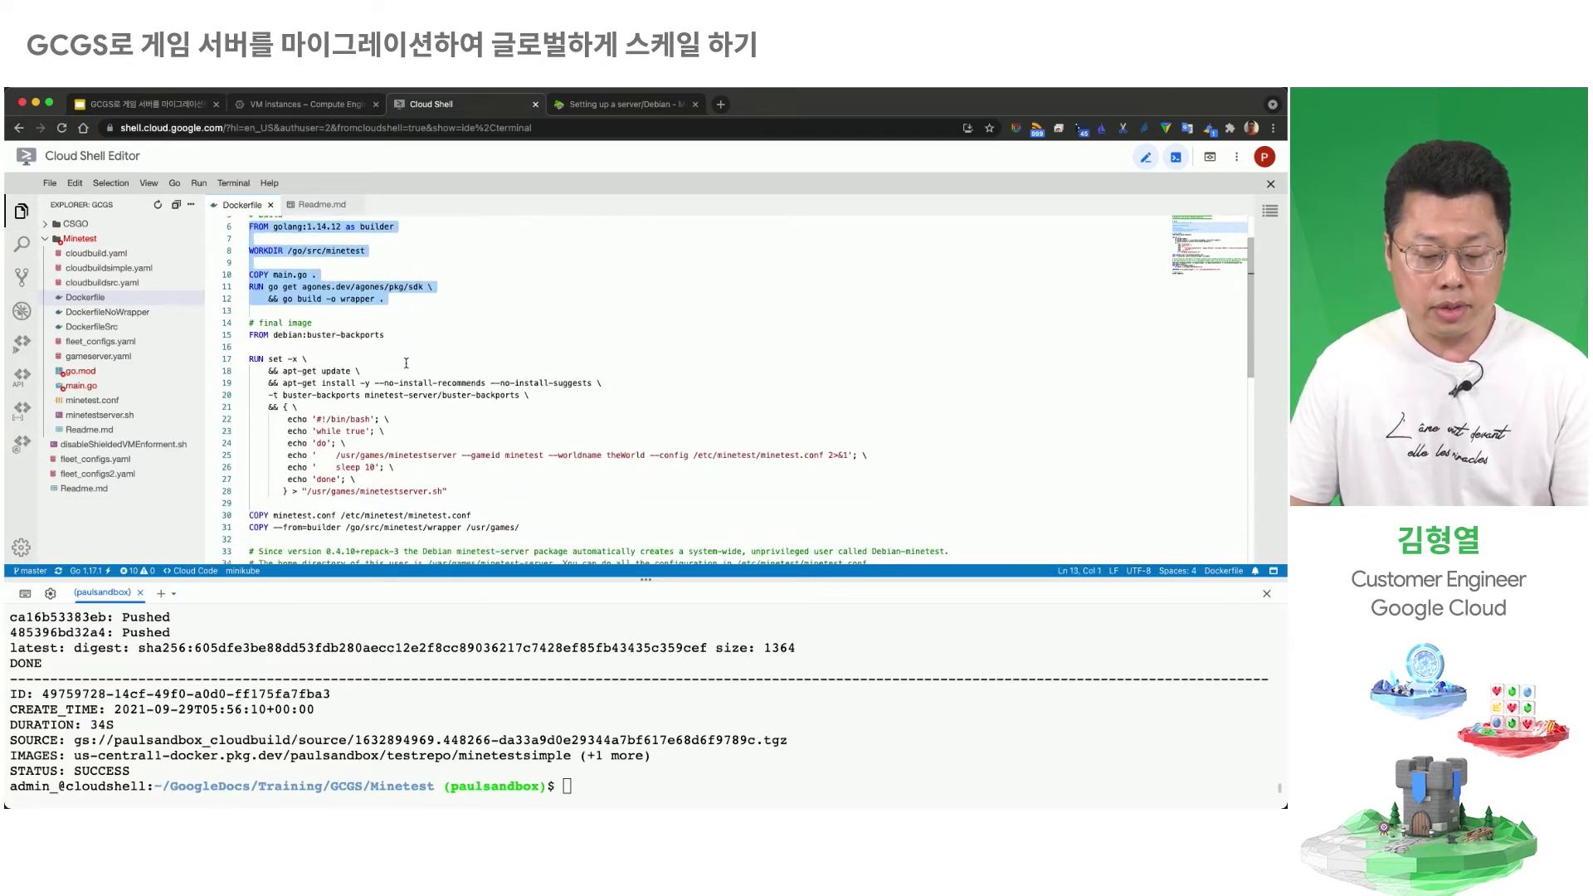
left_click(272, 292)
left_click_drag(250, 282, 500, 434)
left_click(331, 474)
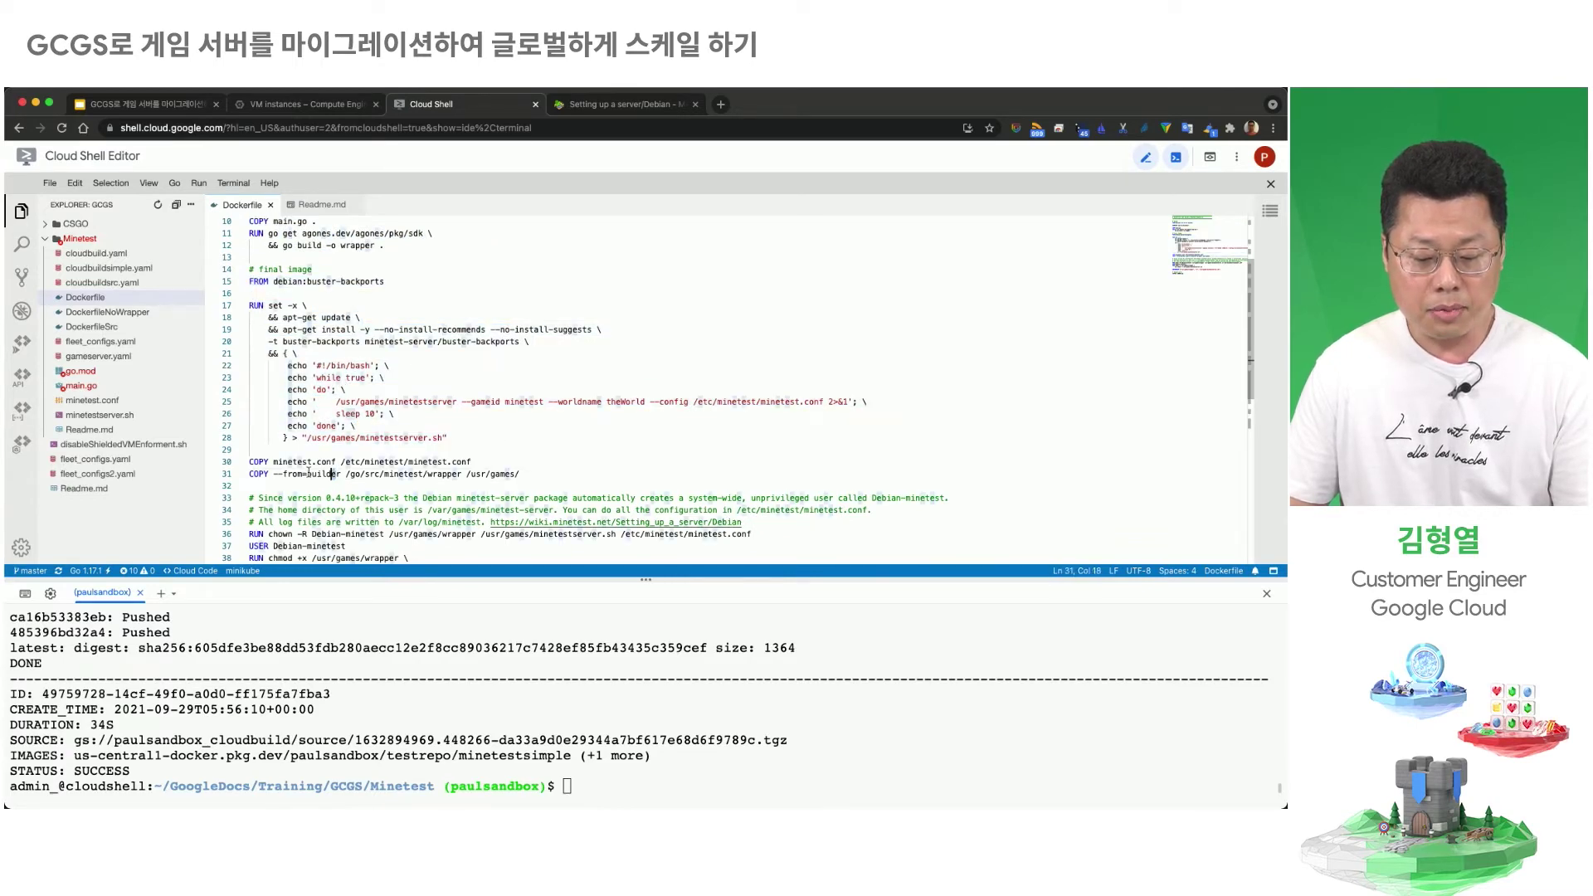
left_click(264, 485)
scroll(471, 416, "down", 6)
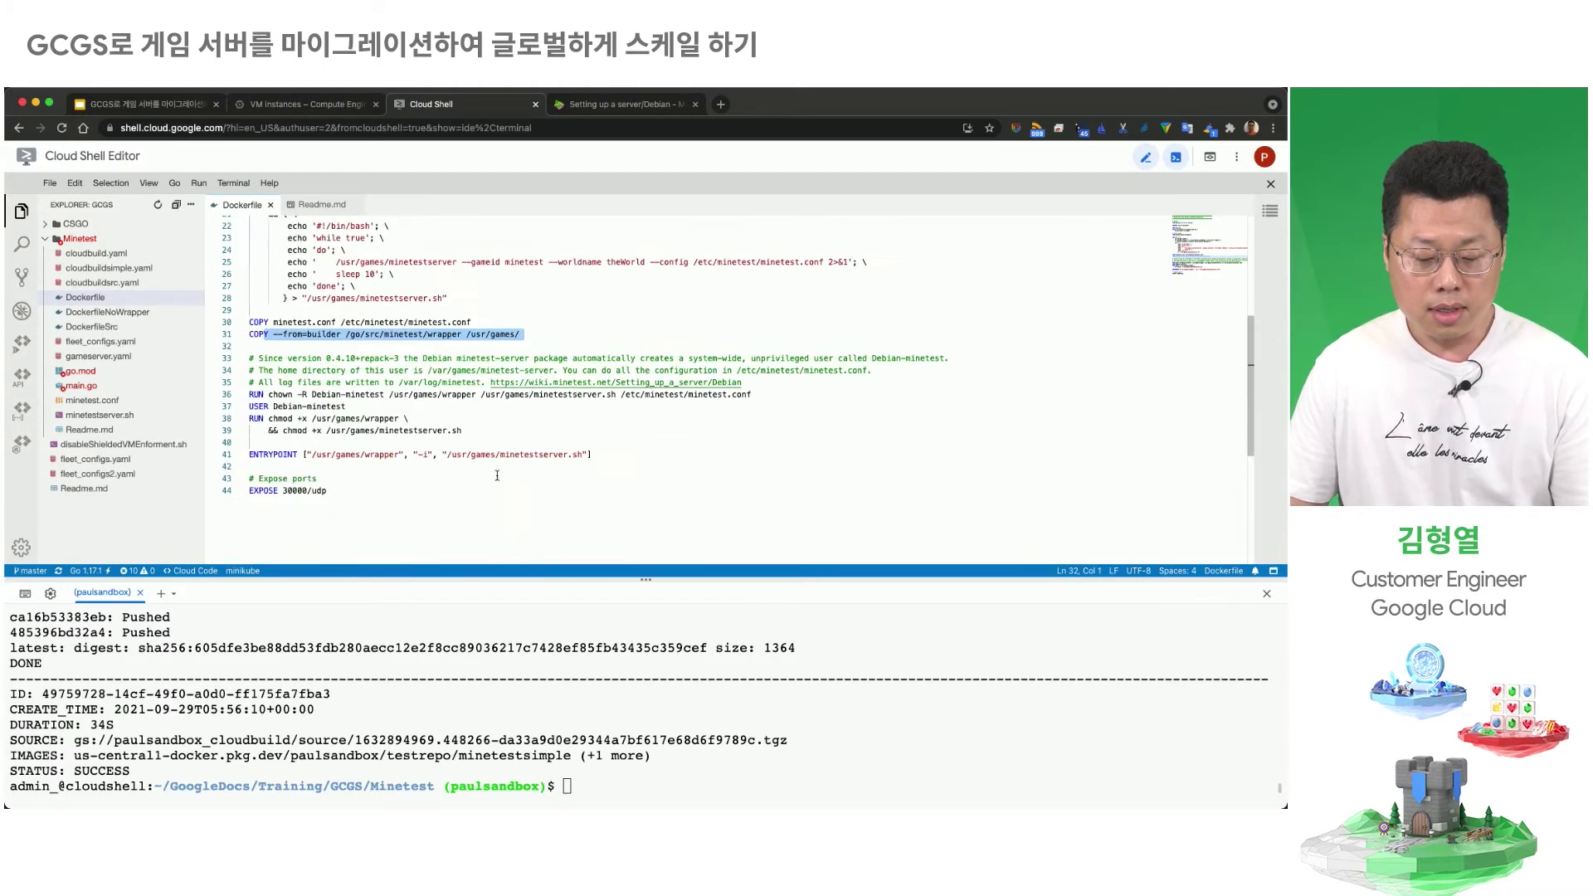
left_click_drag(311, 327, 399, 327)
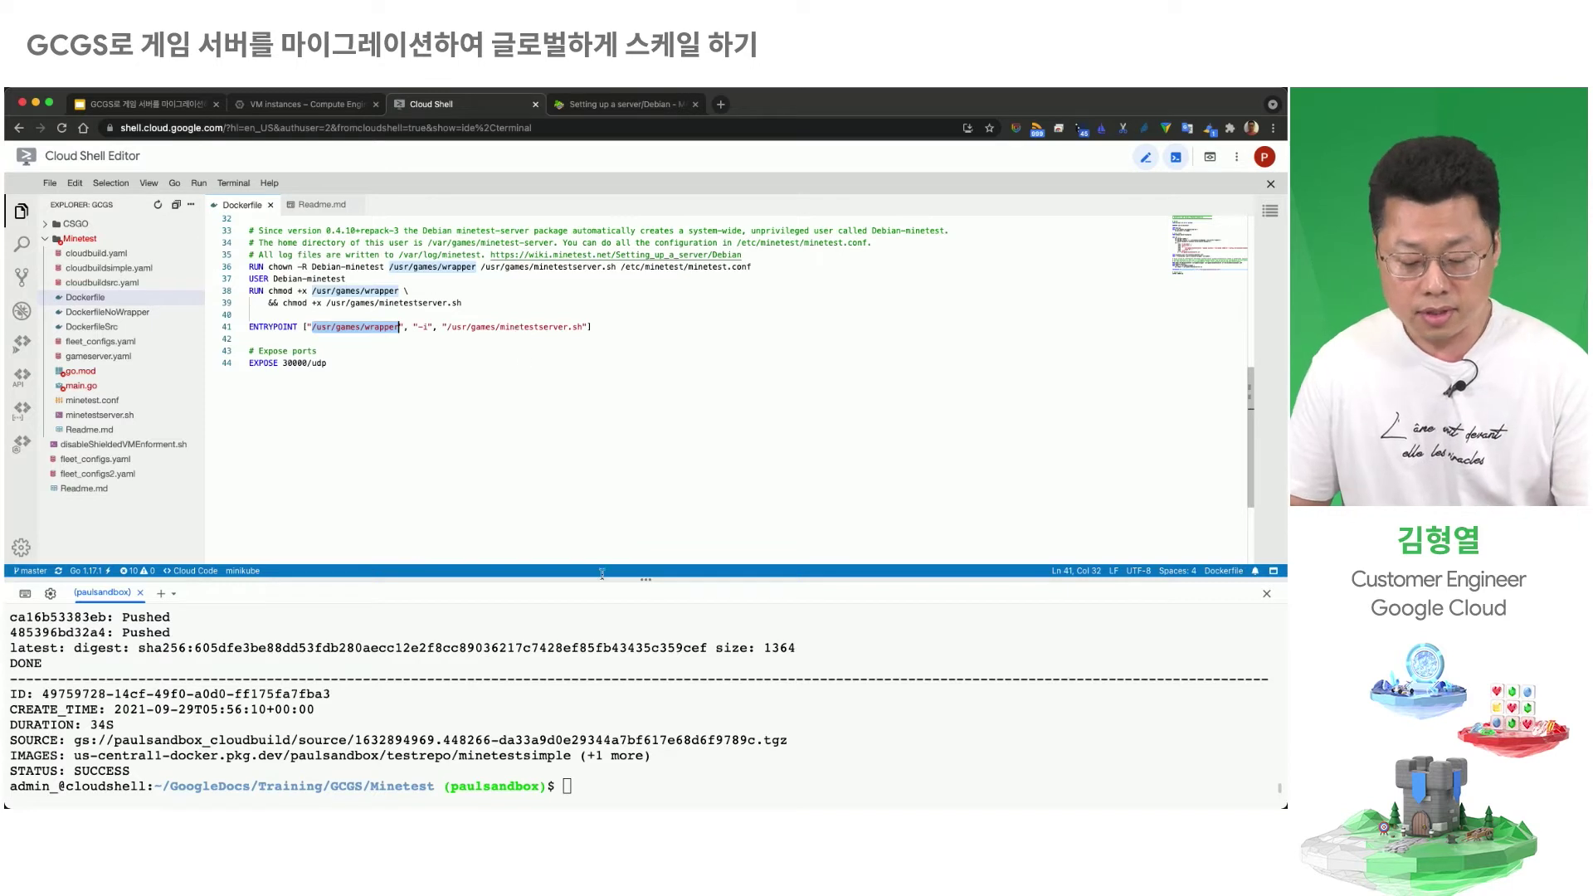
Step: Submit the build with cloudbuild.yaml, location us-central1, repository testrepo and image minetest, and start a second terminal session
left_click(744, 691)
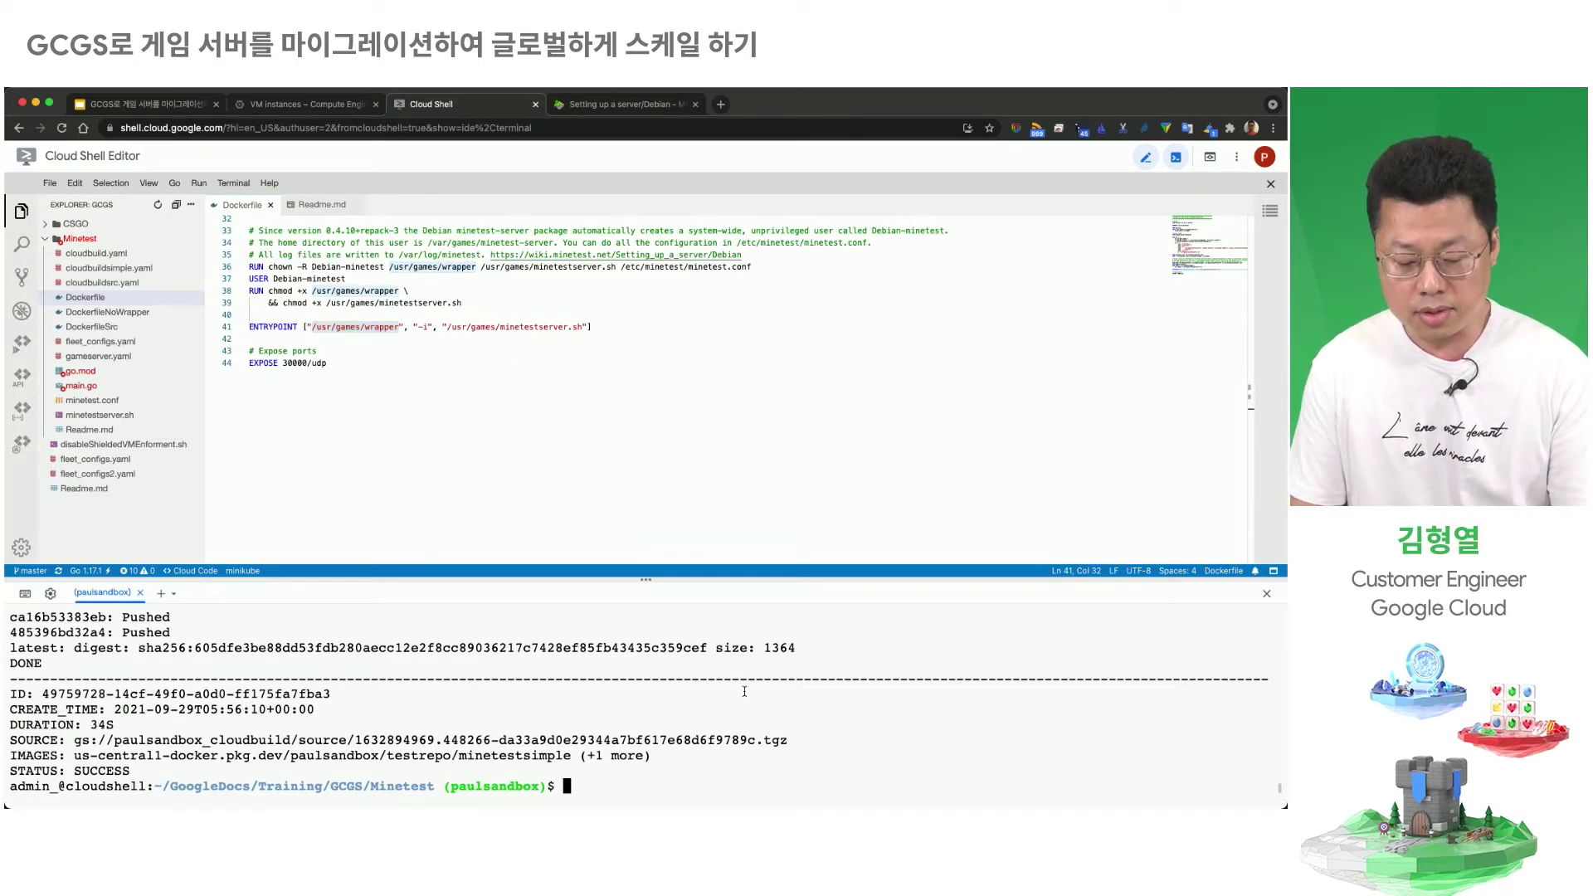
type("gcloud builds submit --config=cloudbuild.yaml --substitutions=_LOCATION=\"us-central1\",_REPOSITORY=\"testrepo\",_IMAGE=\"minetest\" .")
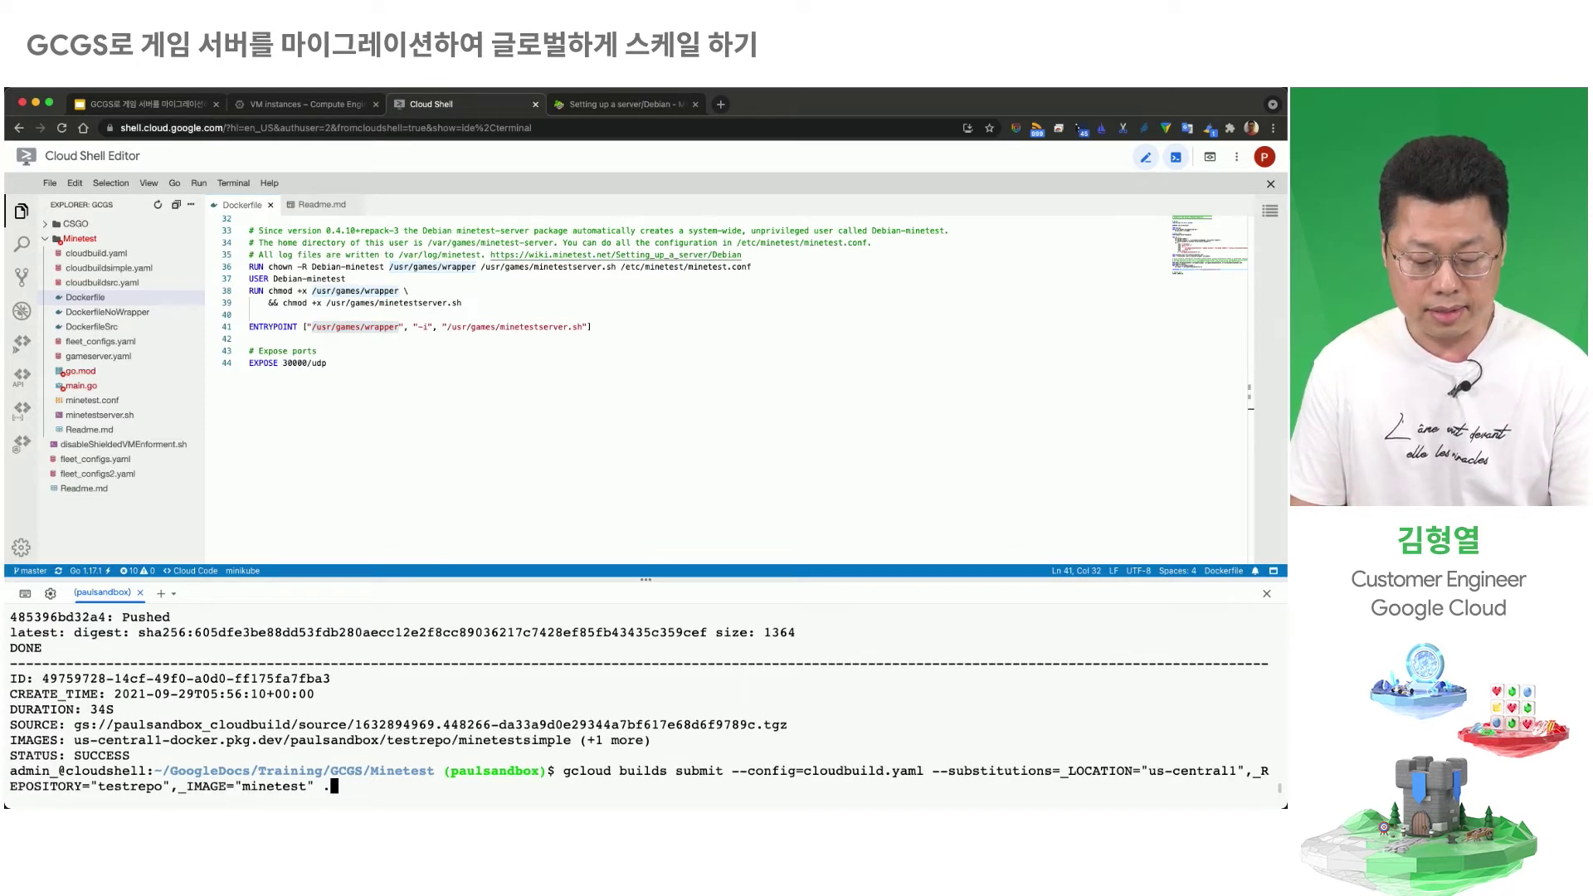
key("Return")
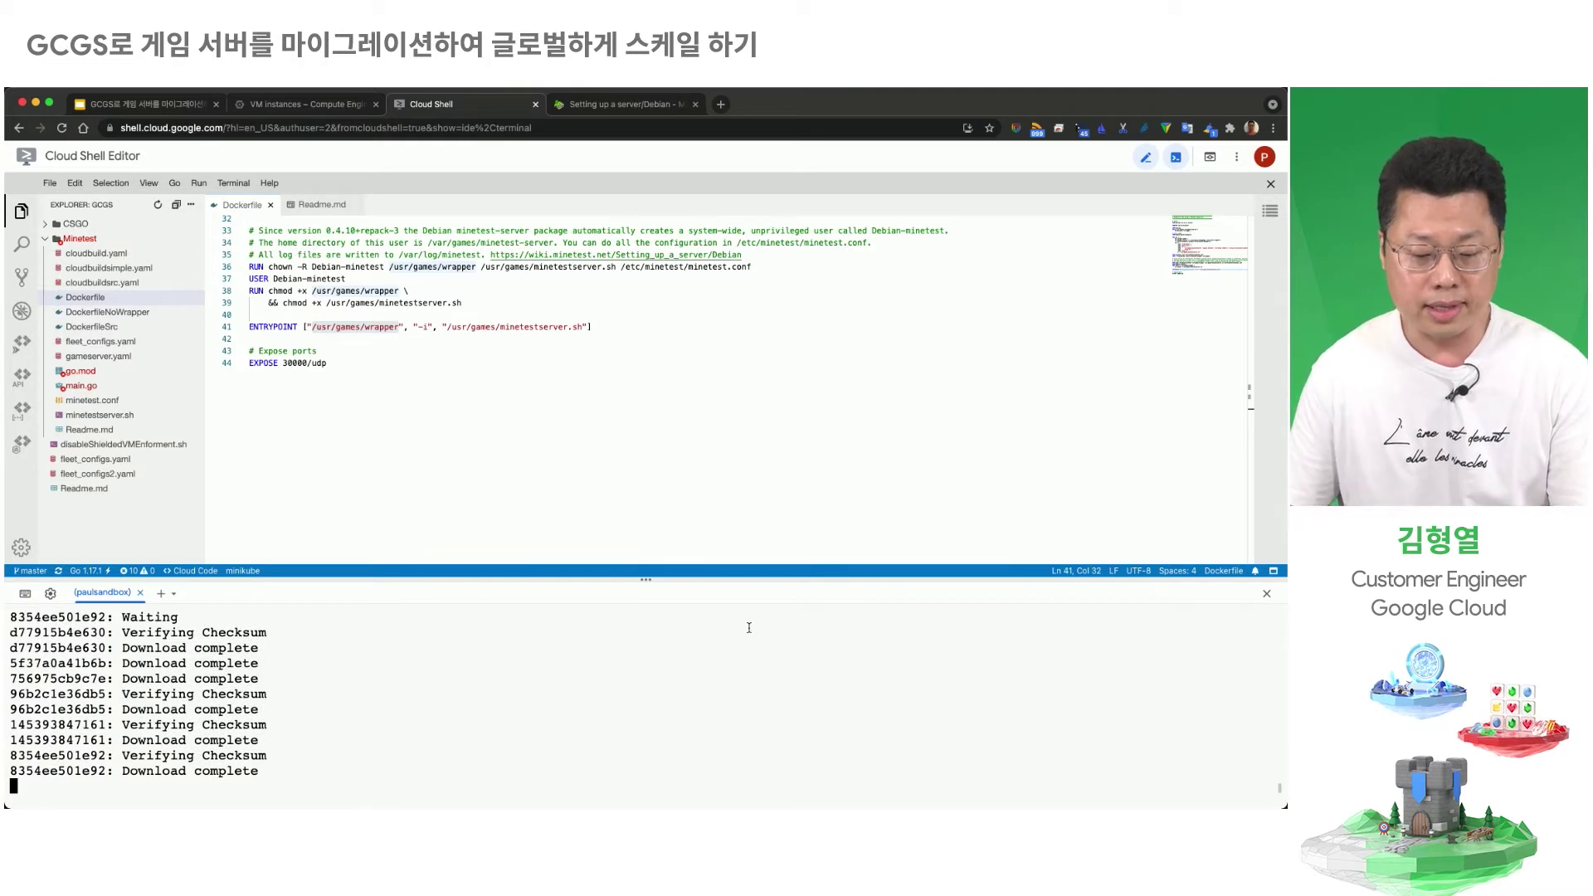
left_click(161, 594)
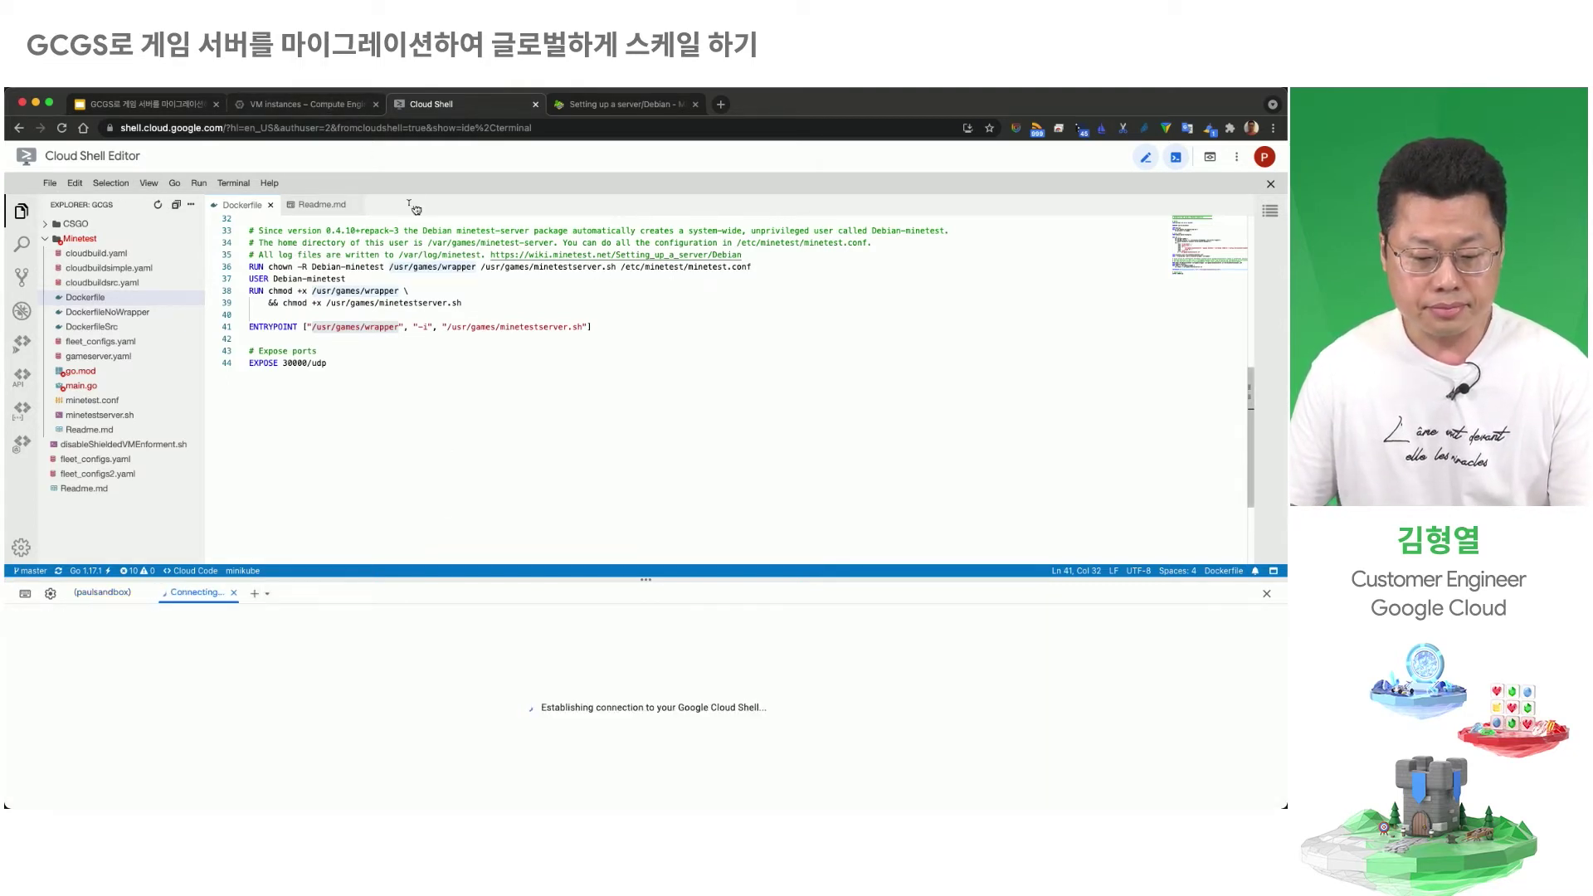
Step: Go to the Kubernetes Engine clusters in the Cloud Console and copy the command-line connect command for game-cluster-as1
left_click(318, 106)
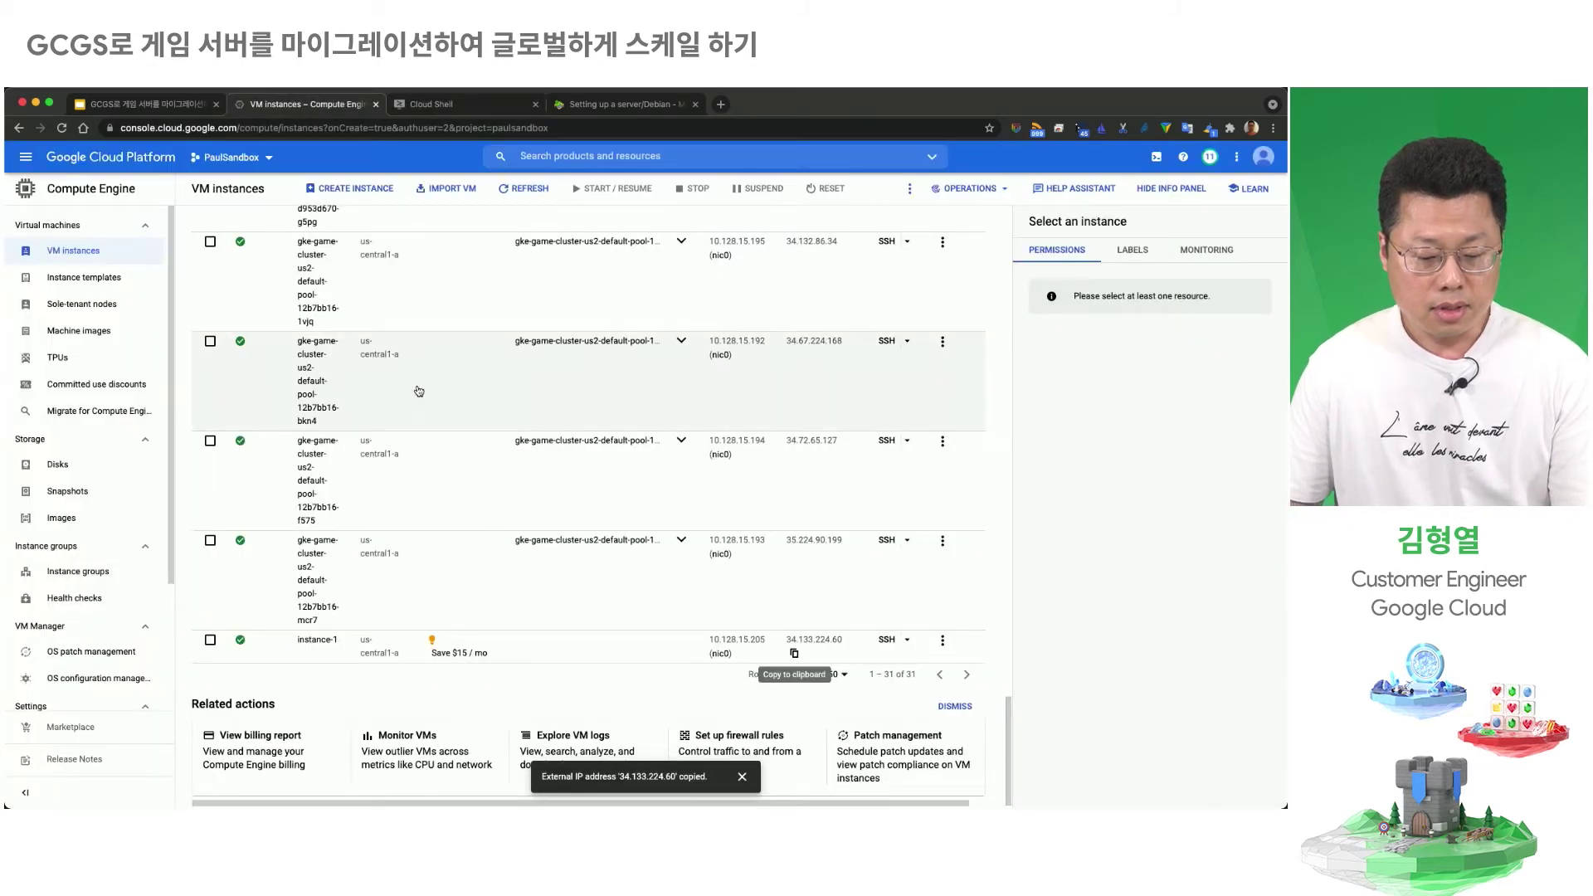
left_click(25, 157)
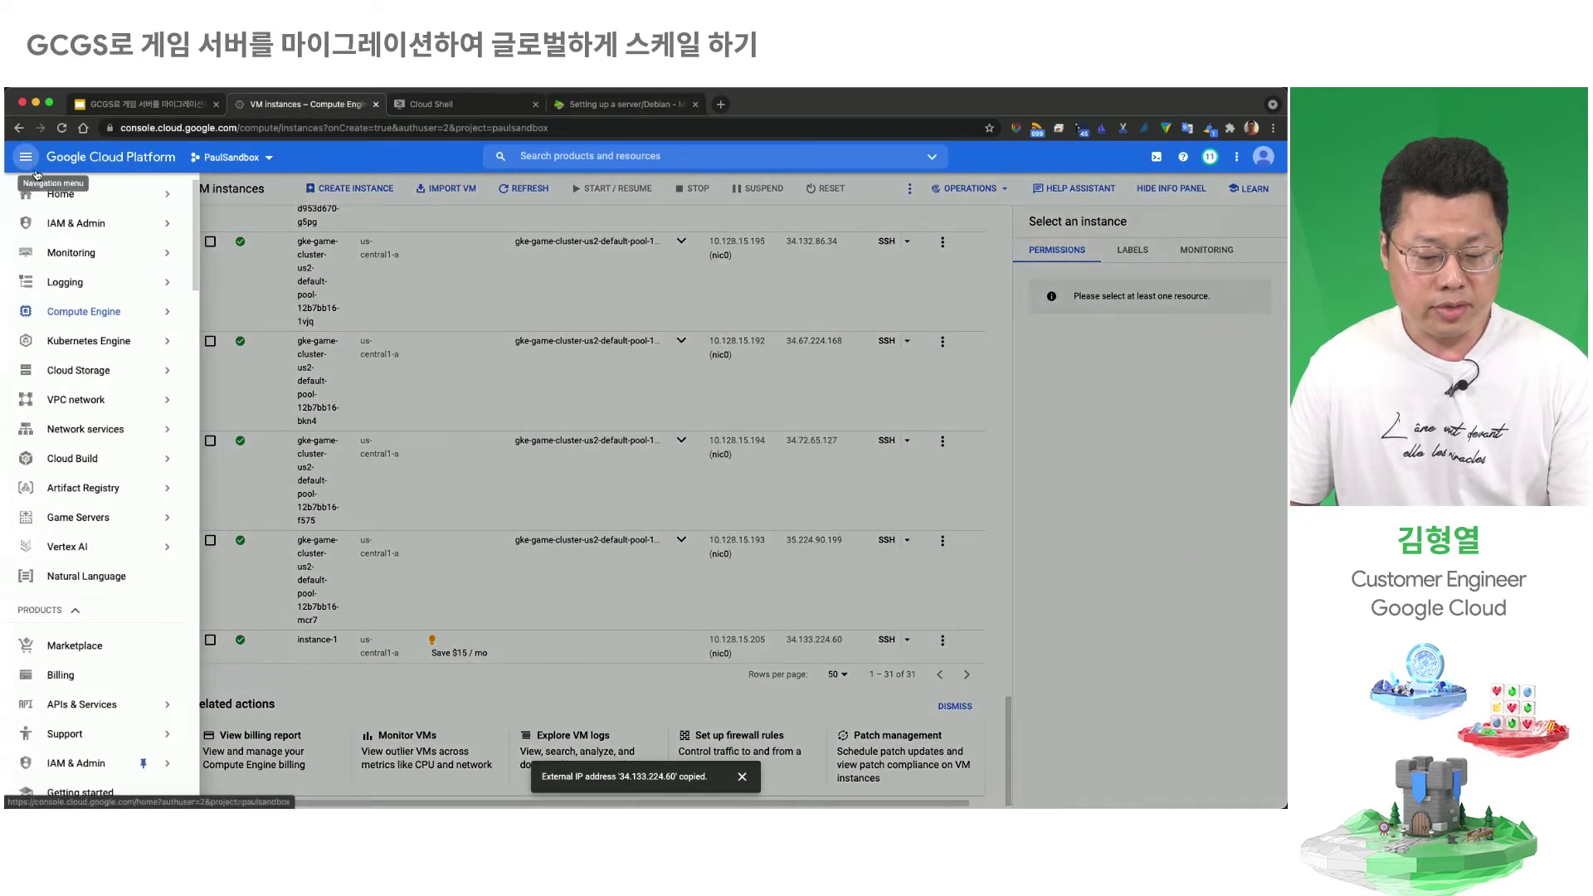
mouse_move(115, 341)
left_click(203, 350)
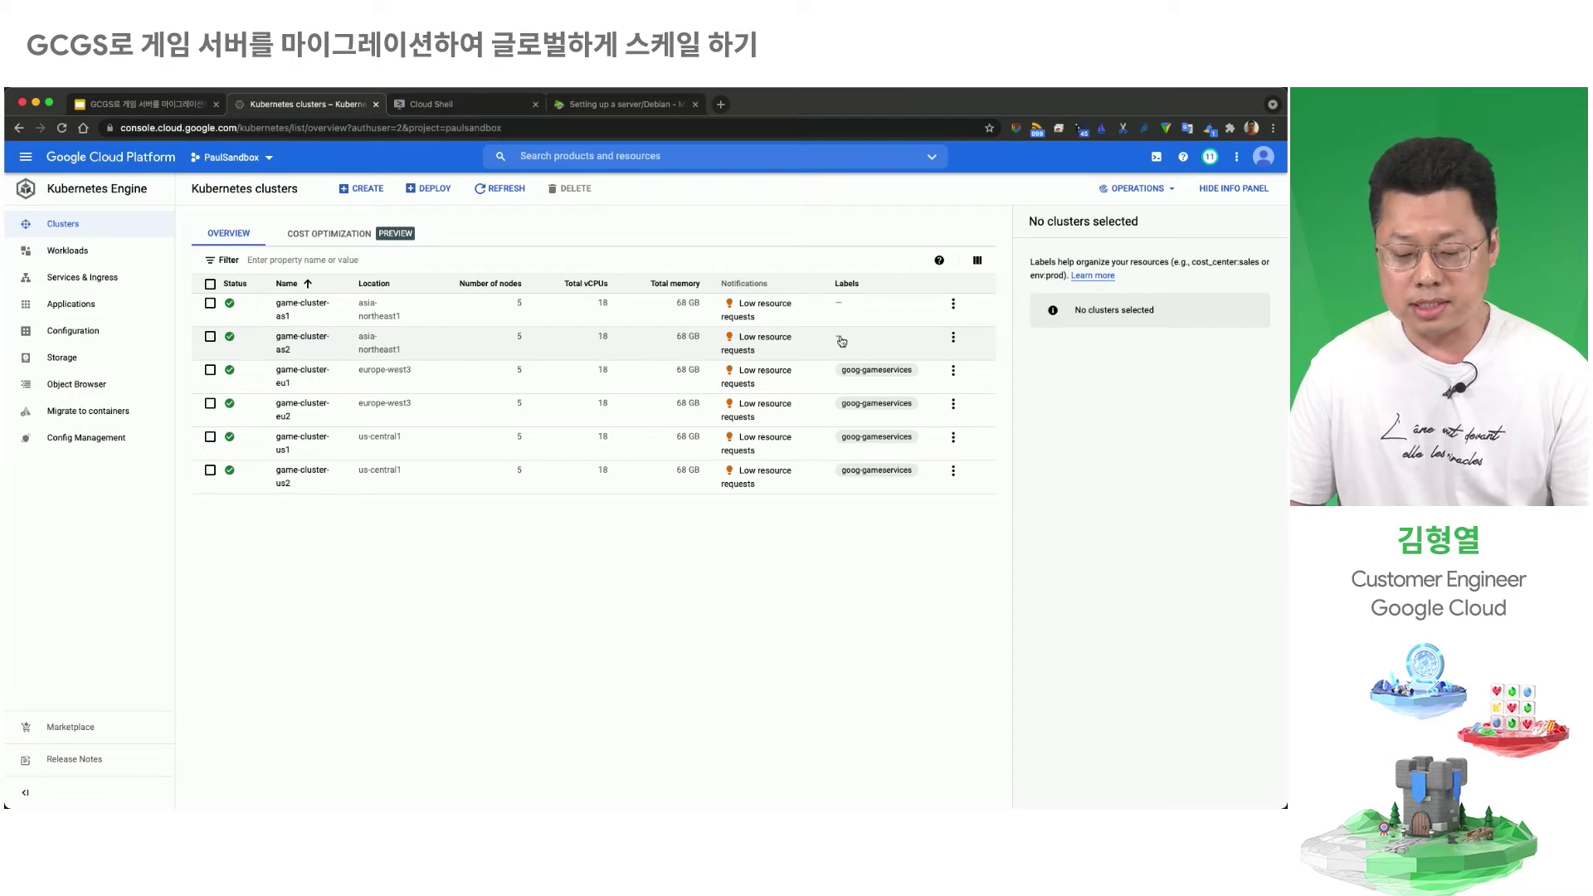
left_click(952, 305)
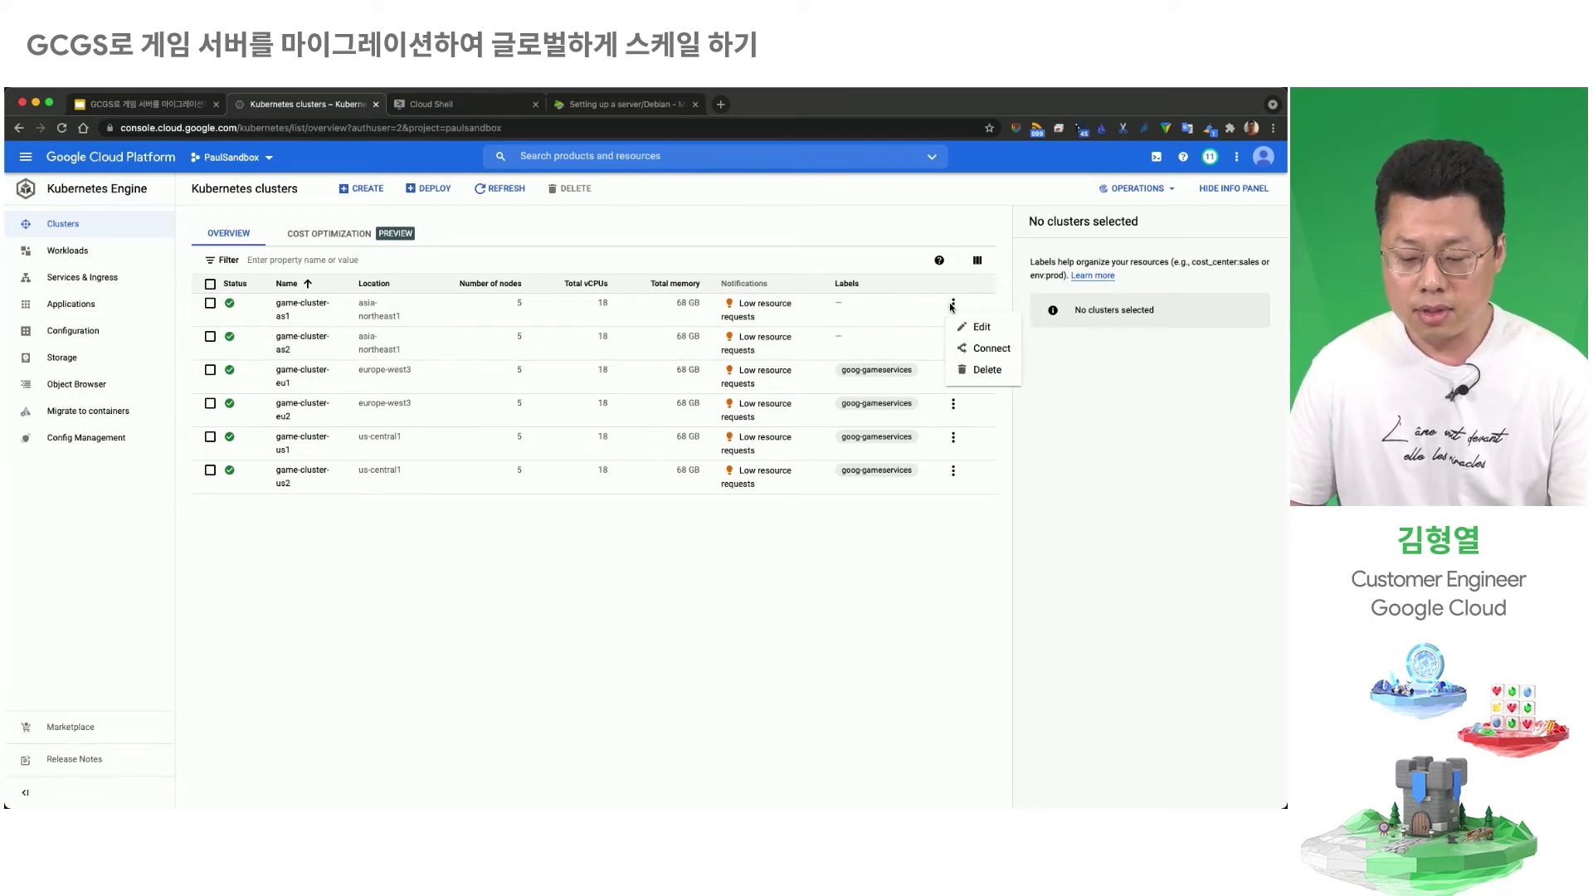
left_click(987, 349)
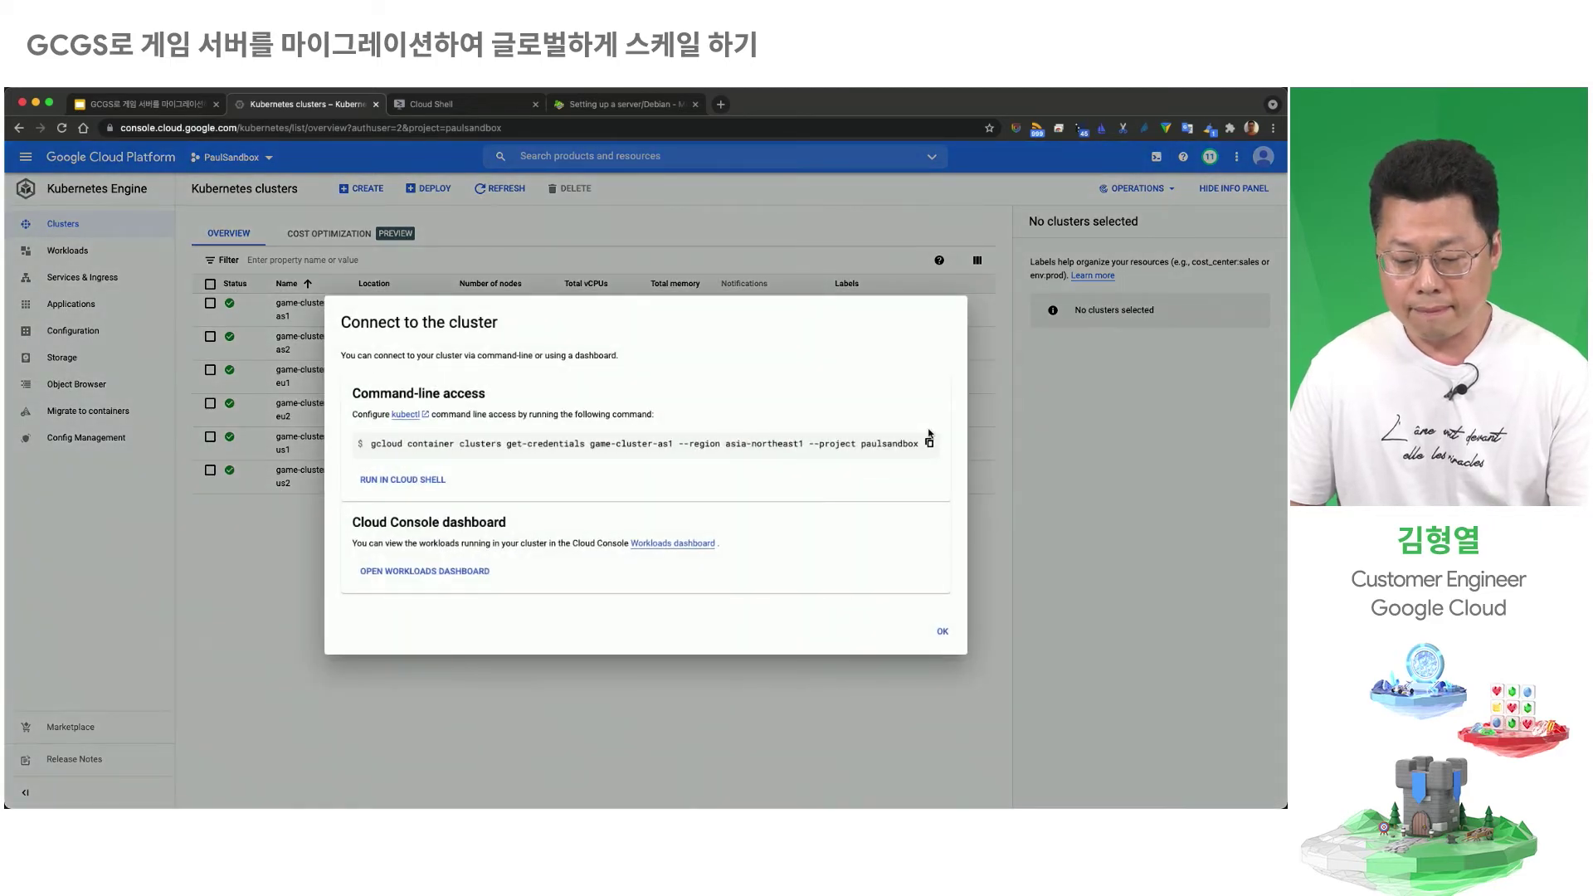
left_click(927, 445)
key("Escape")
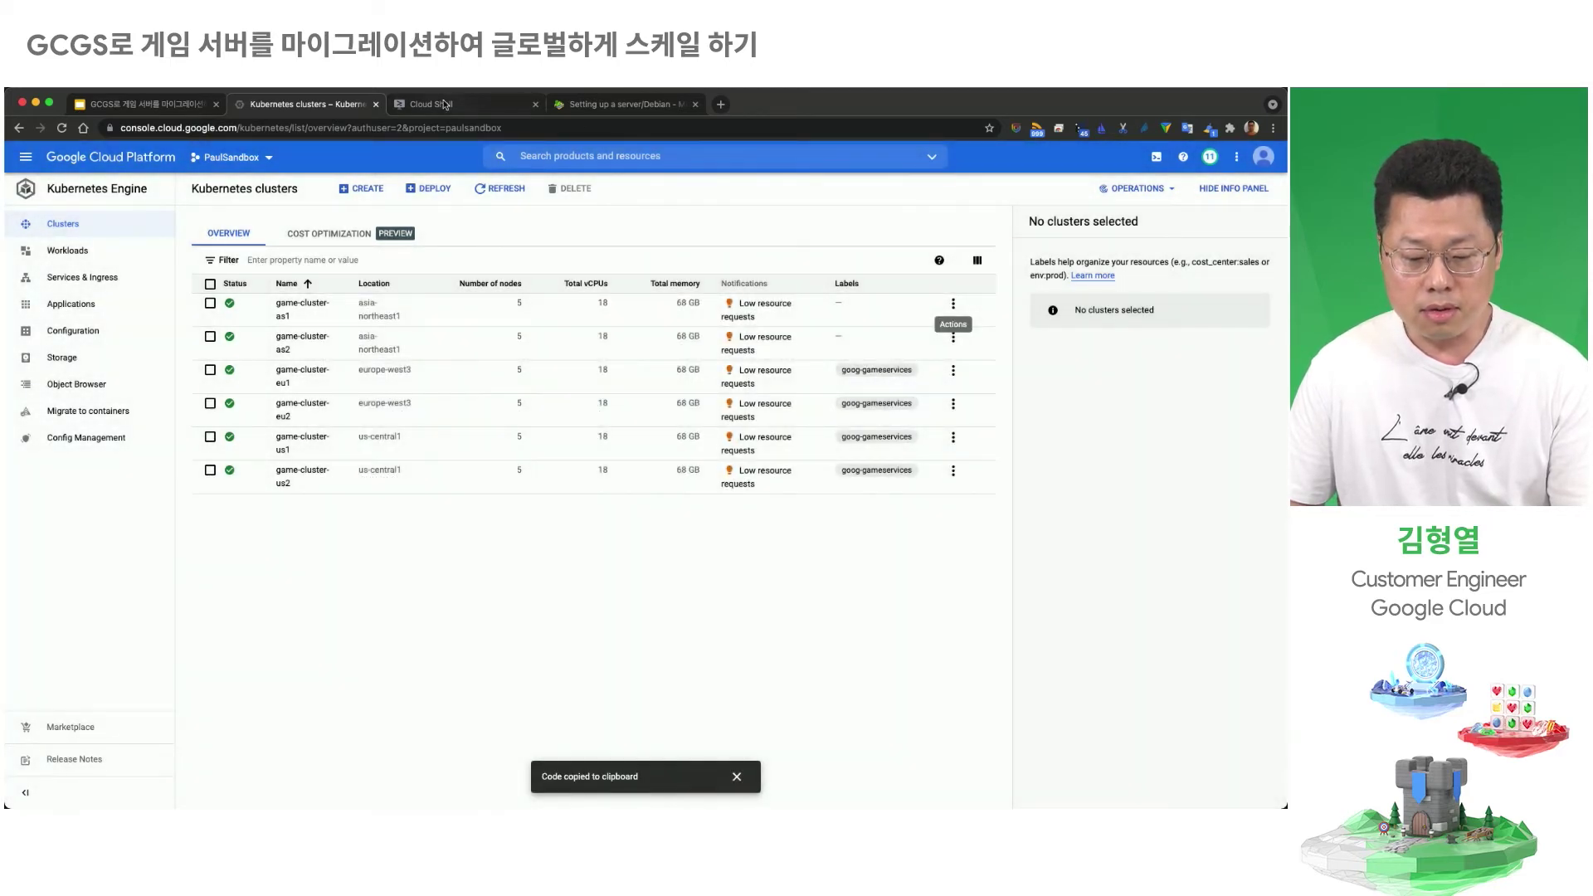
Step: Run the copied get-credentials command for game-cluster-as1 in region asia-northeast1 in the new Cloud Shell session
left_click(439, 106)
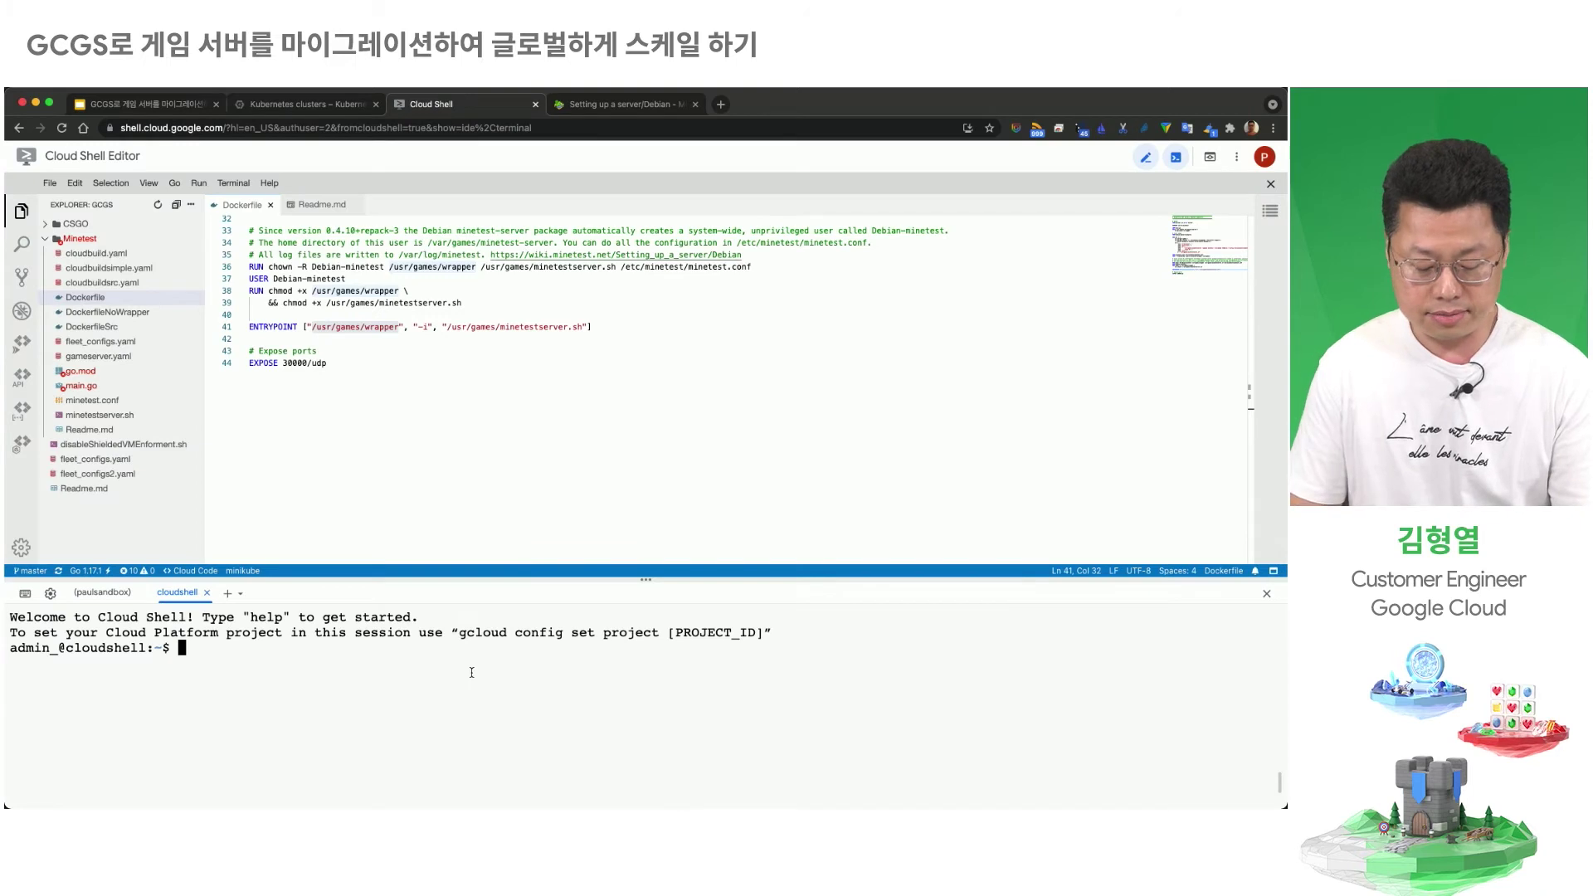
key("super+v")
key("Return")
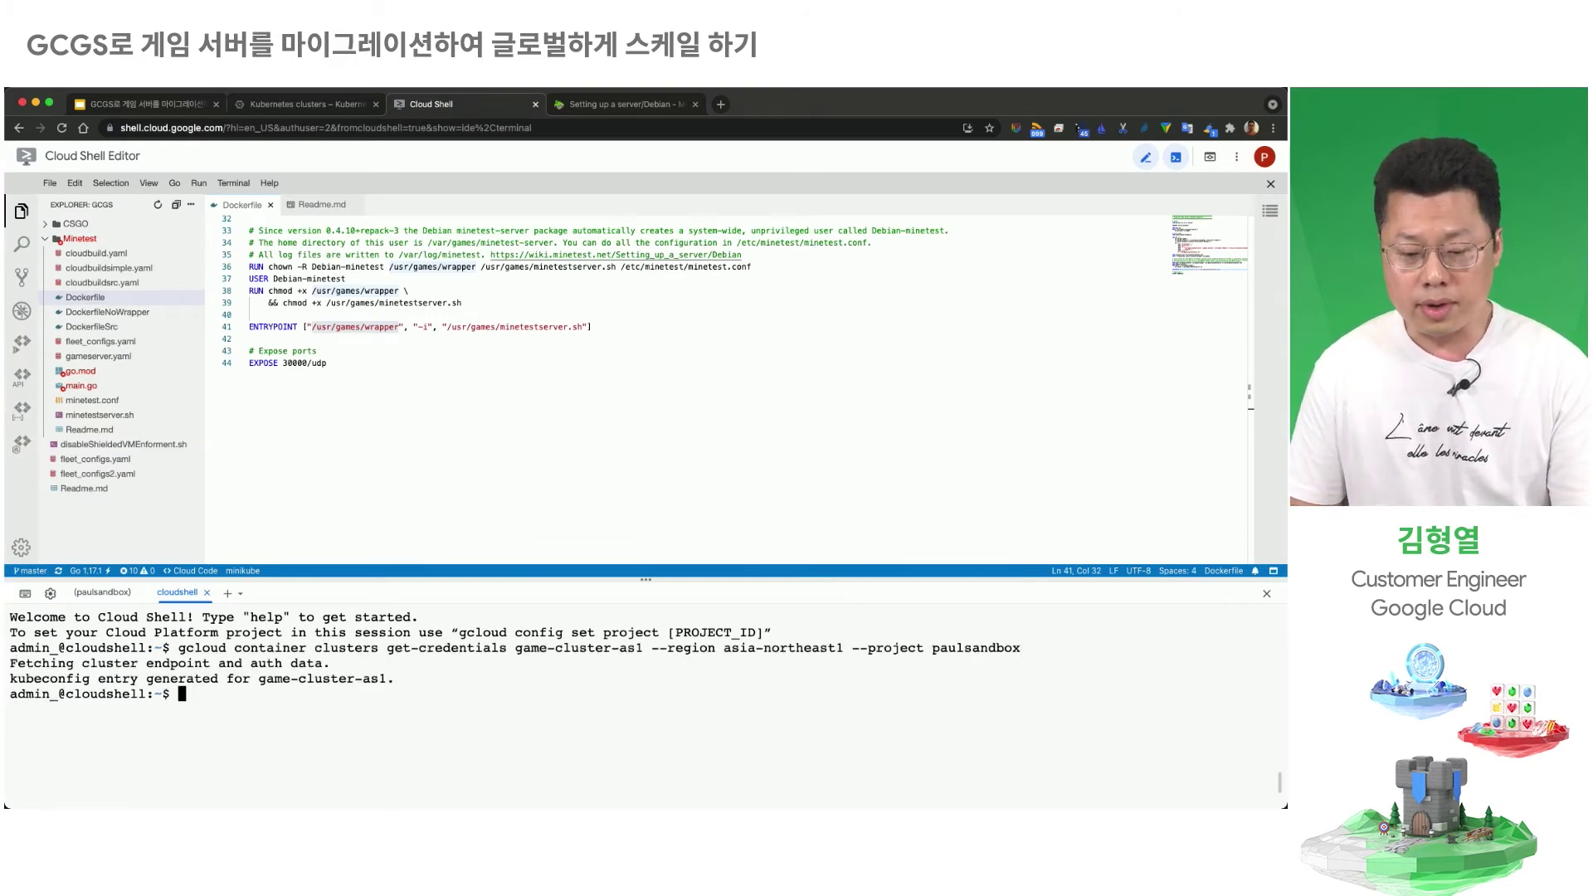
Step: Open the Agones website in a new browser tab and go to its documentation page on installing Agones using YAML
left_click(720, 104)
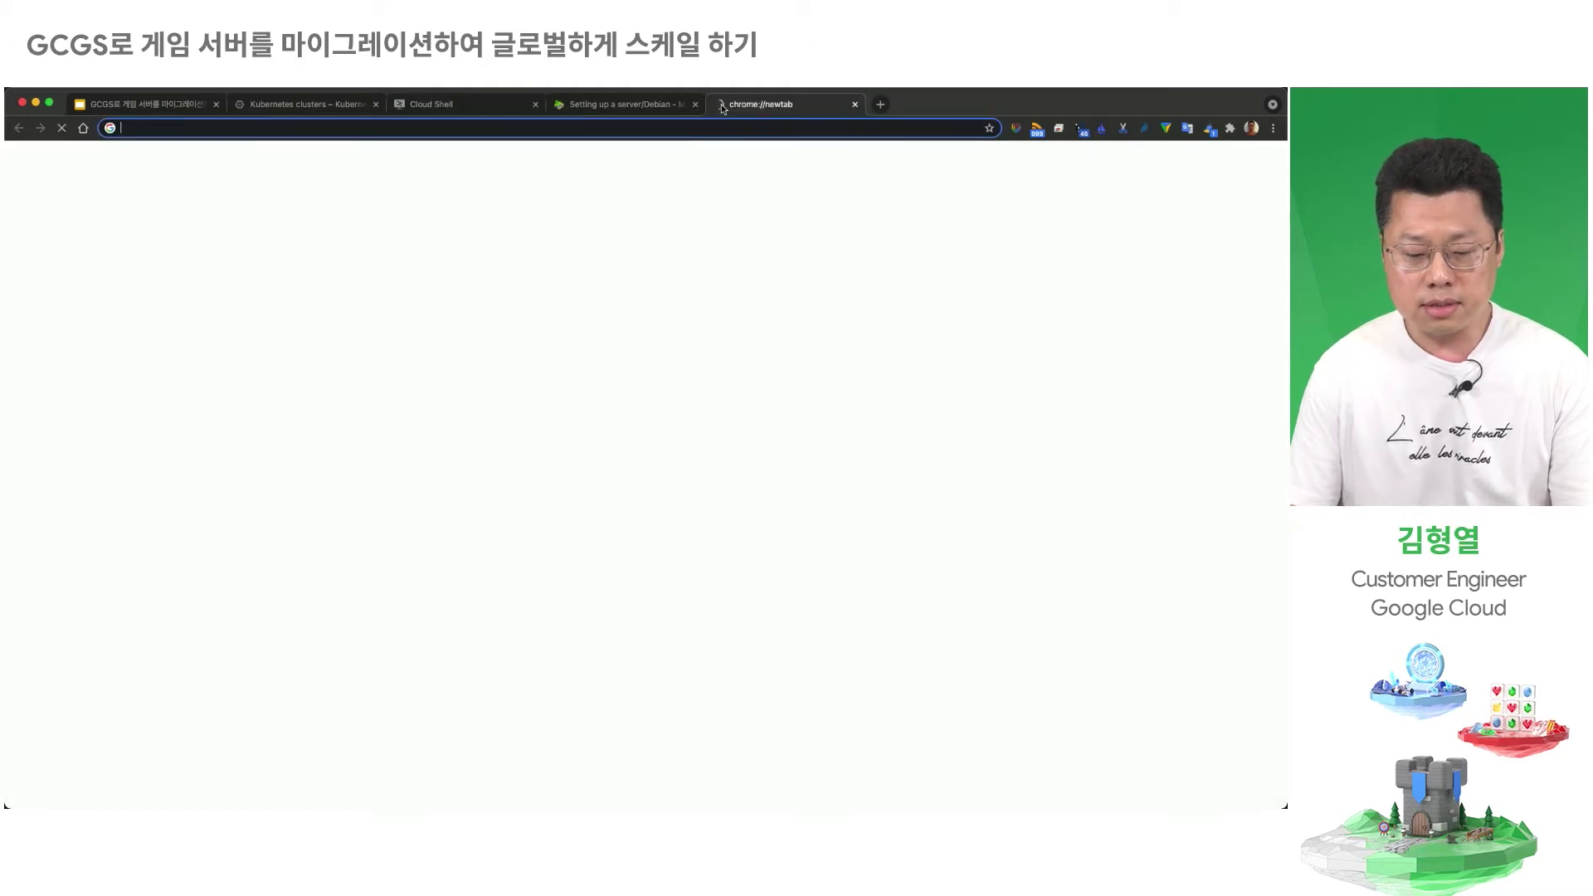
type("ago")
key("Return")
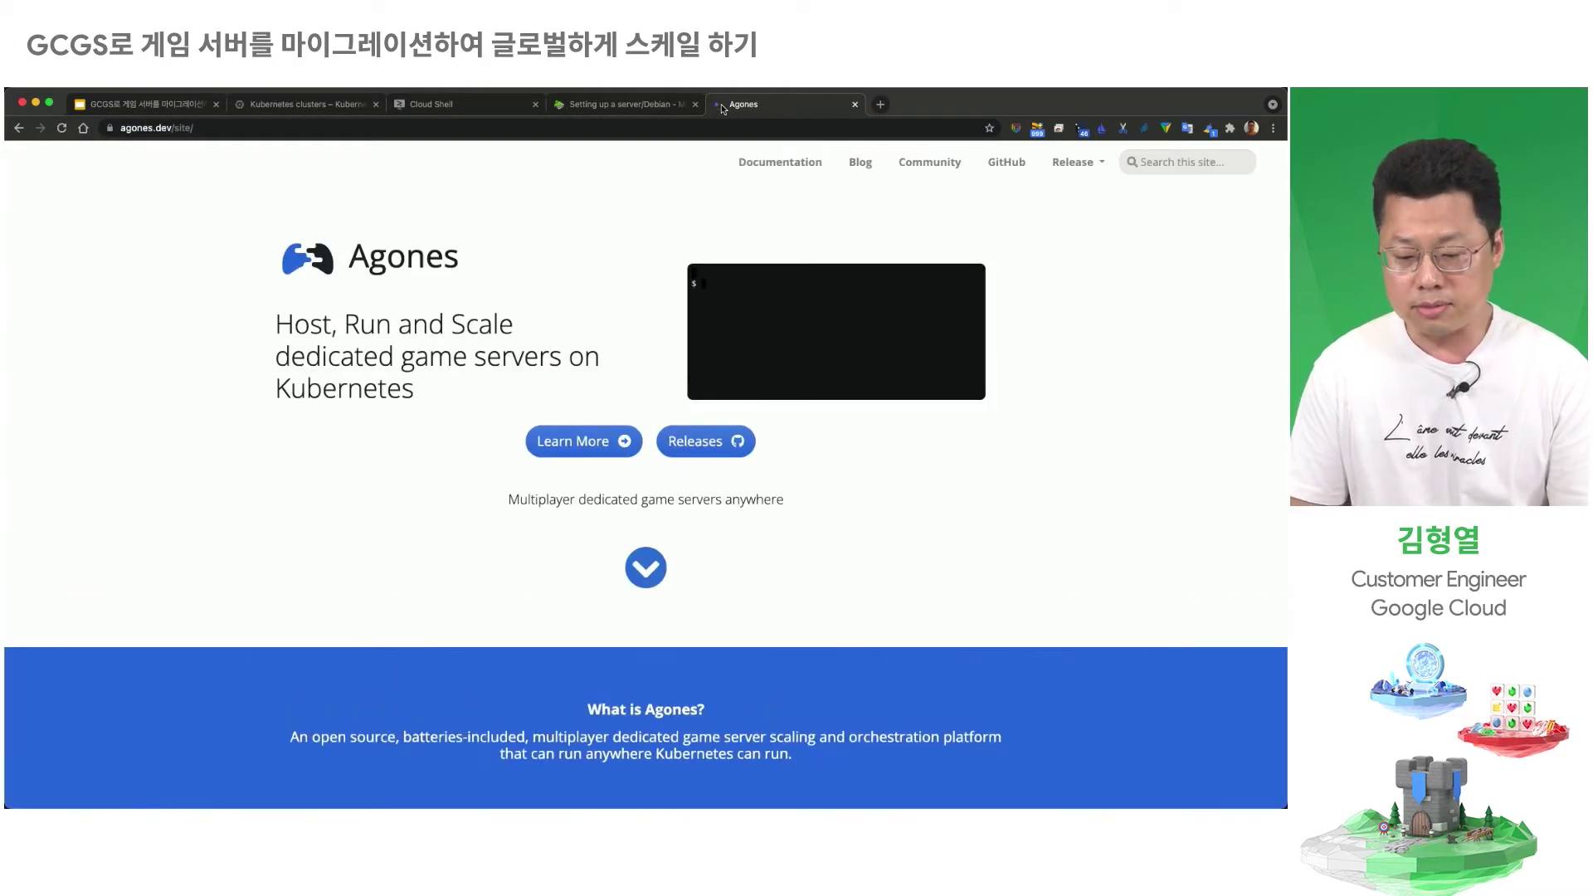
left_click(775, 164)
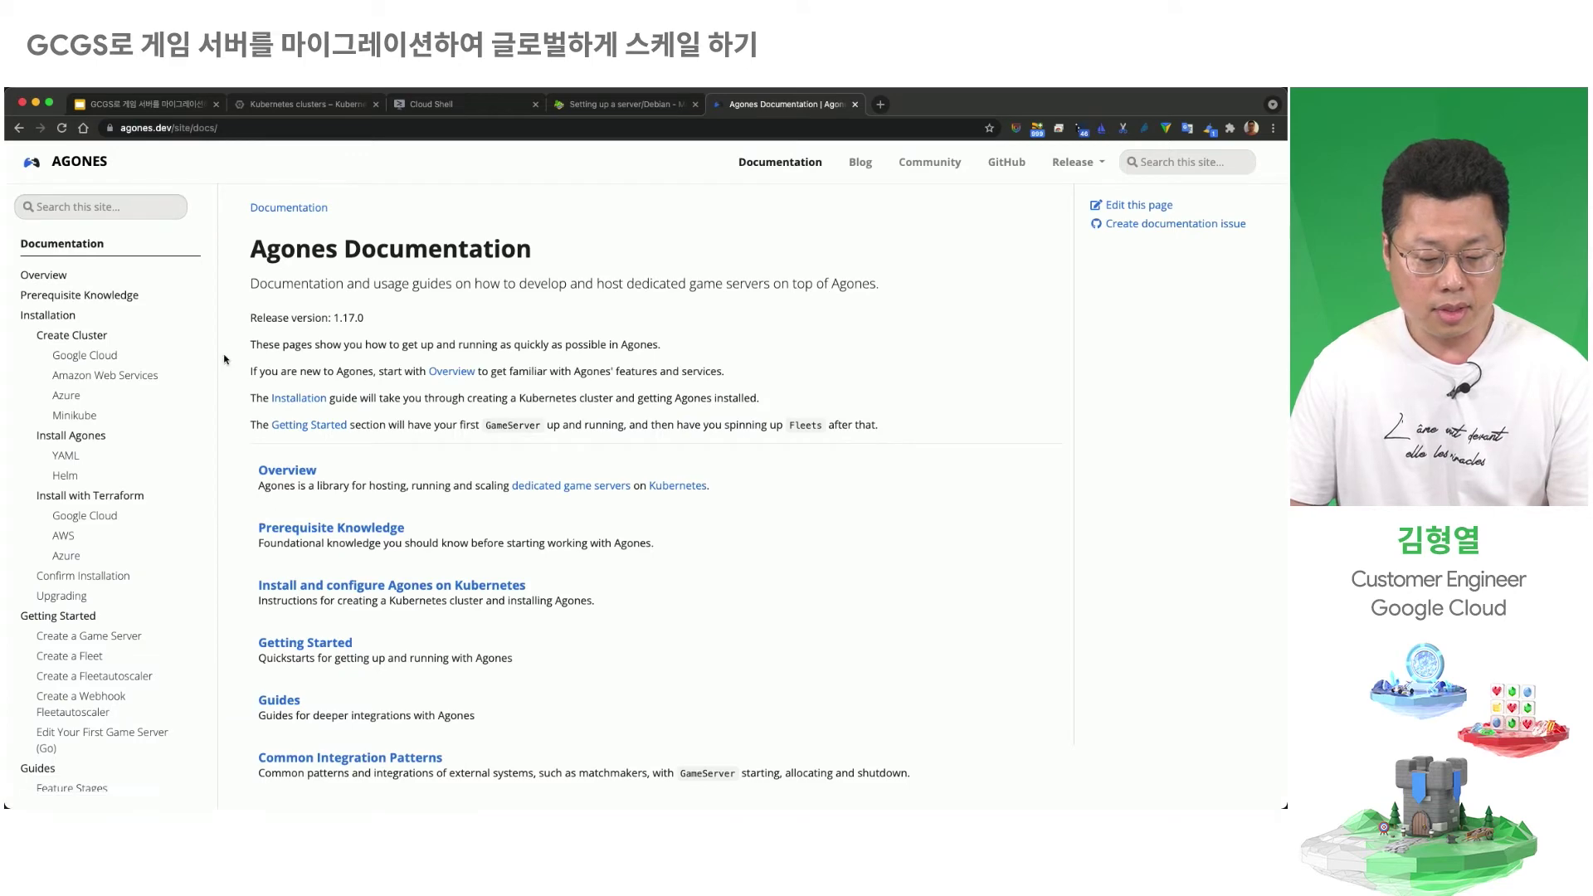
left_click(72, 461)
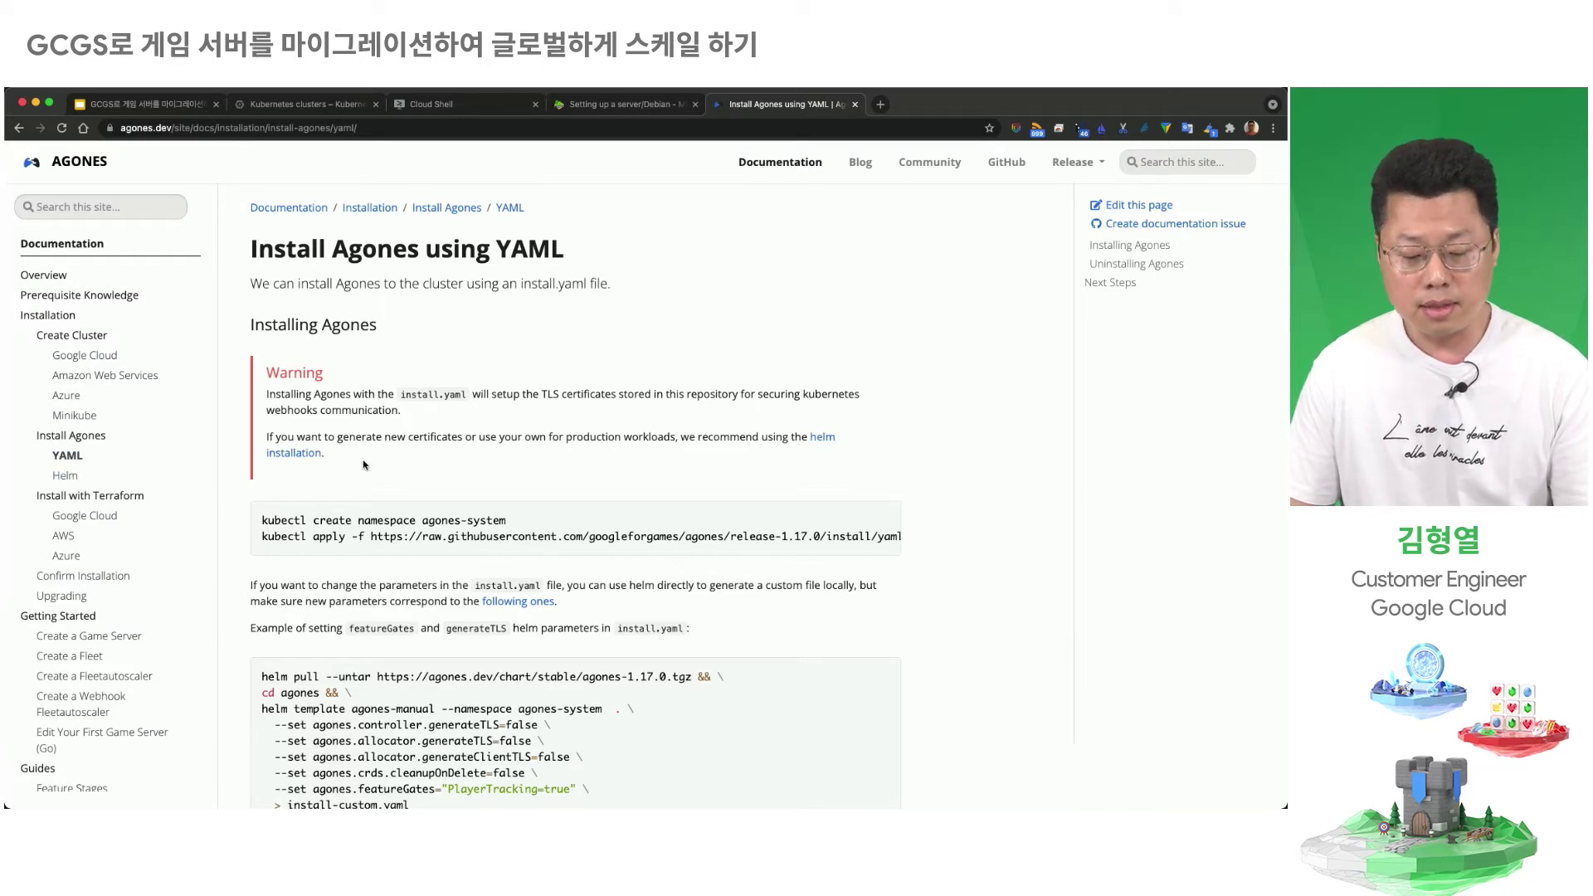
Step: Copy the kubectl apply command for the Agones install.yaml from the installation instructions
scroll(416, 512, "down", 1)
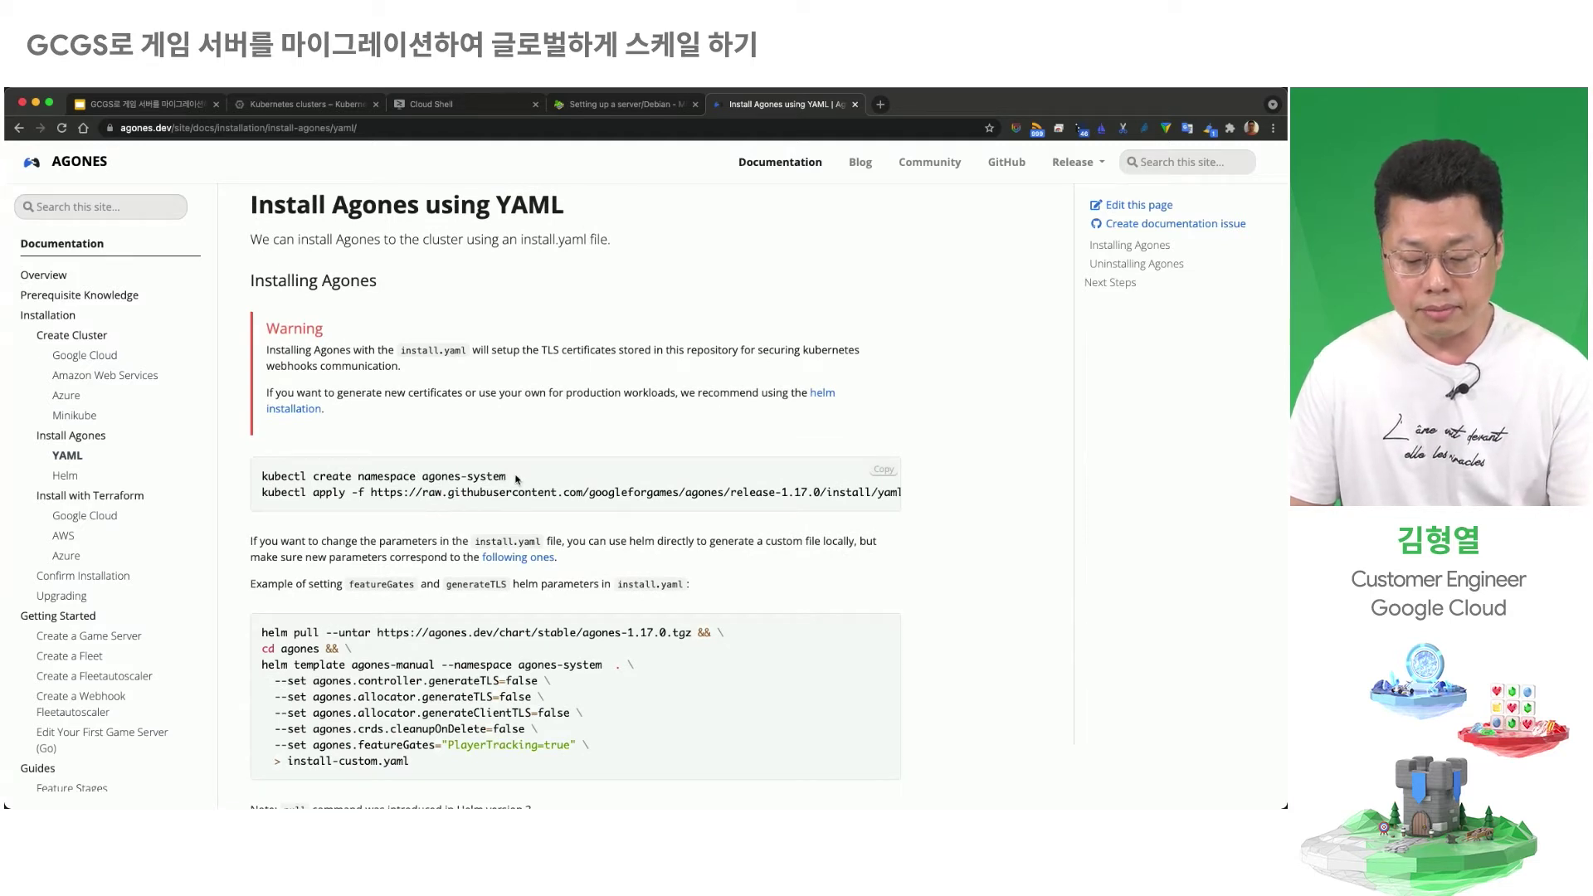
left_click_drag(267, 492, 888, 492)
key("ctrl+c")
scroll(889, 492, "down", 1)
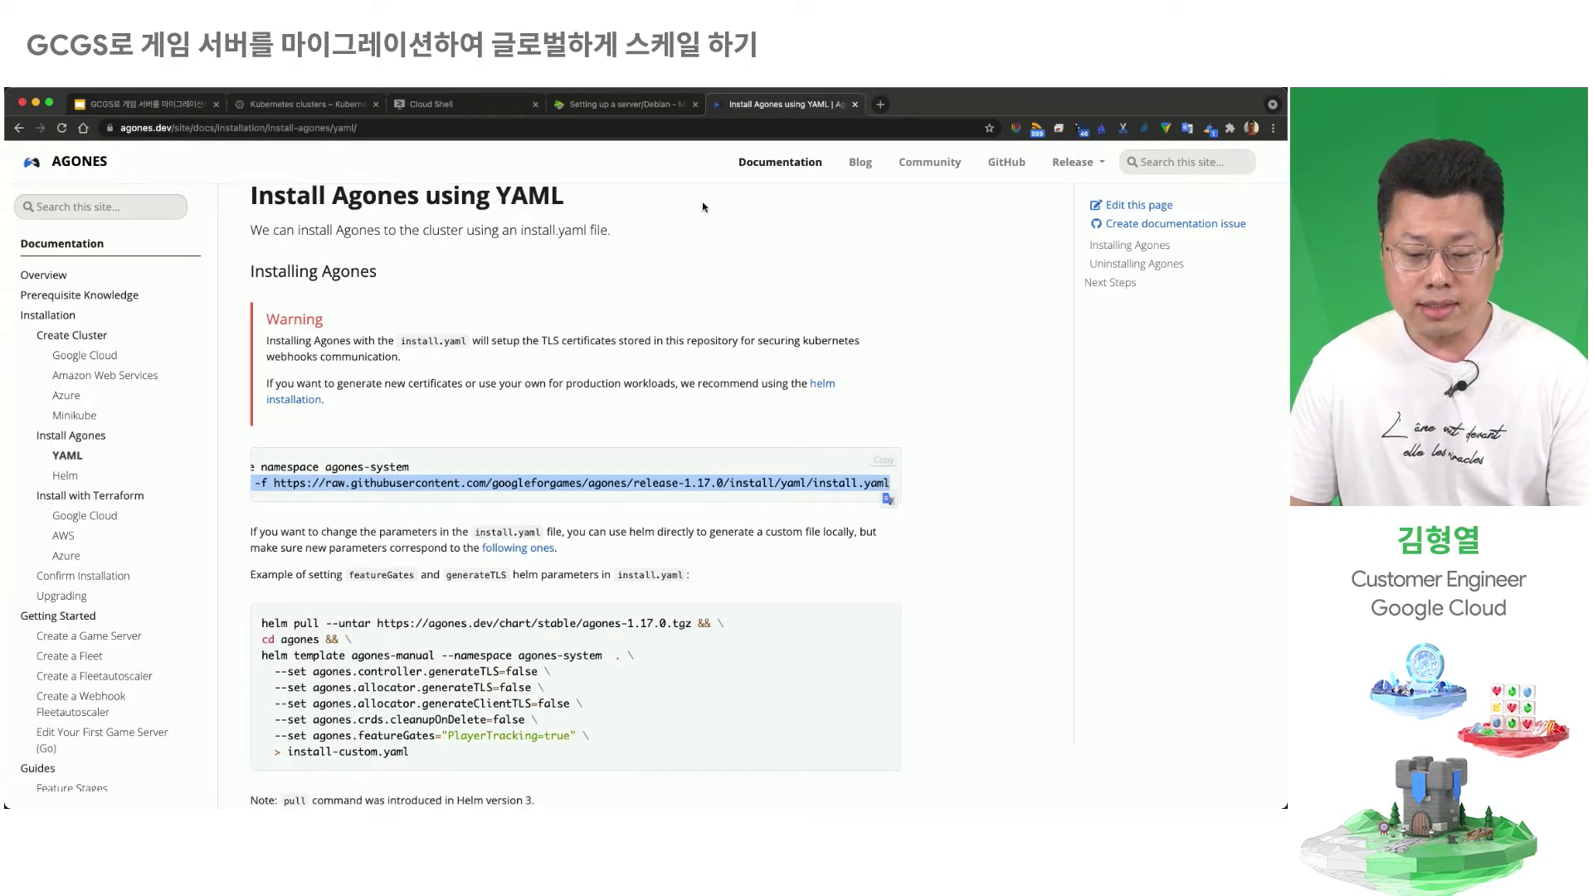
Step: Run the copied kubectl apply command in Cloud Shell with the Agones release in its URL changed to 1.16.0
left_click(435, 107)
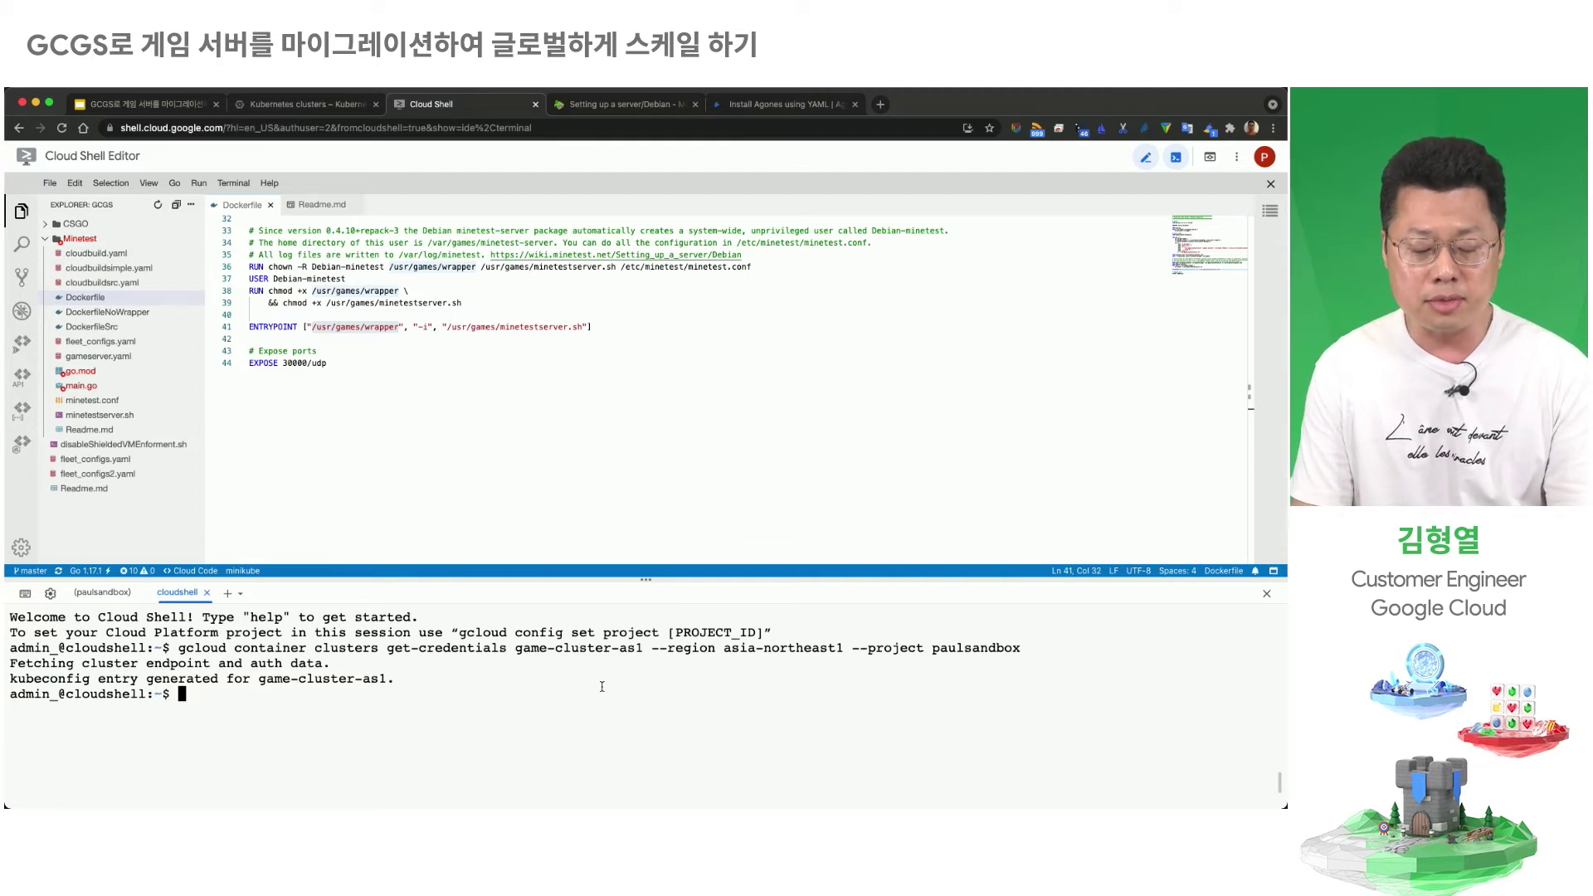
key("ctrl+v")
key("Left")
key("Left")
key("Left")
key("Left")
key("Left")
key("Left")
key("Left")
key("Left")
key("Left")
key("Left")
key("Left")
key("Left")
key("Left")
key("Left")
key("Left")
key("Left")
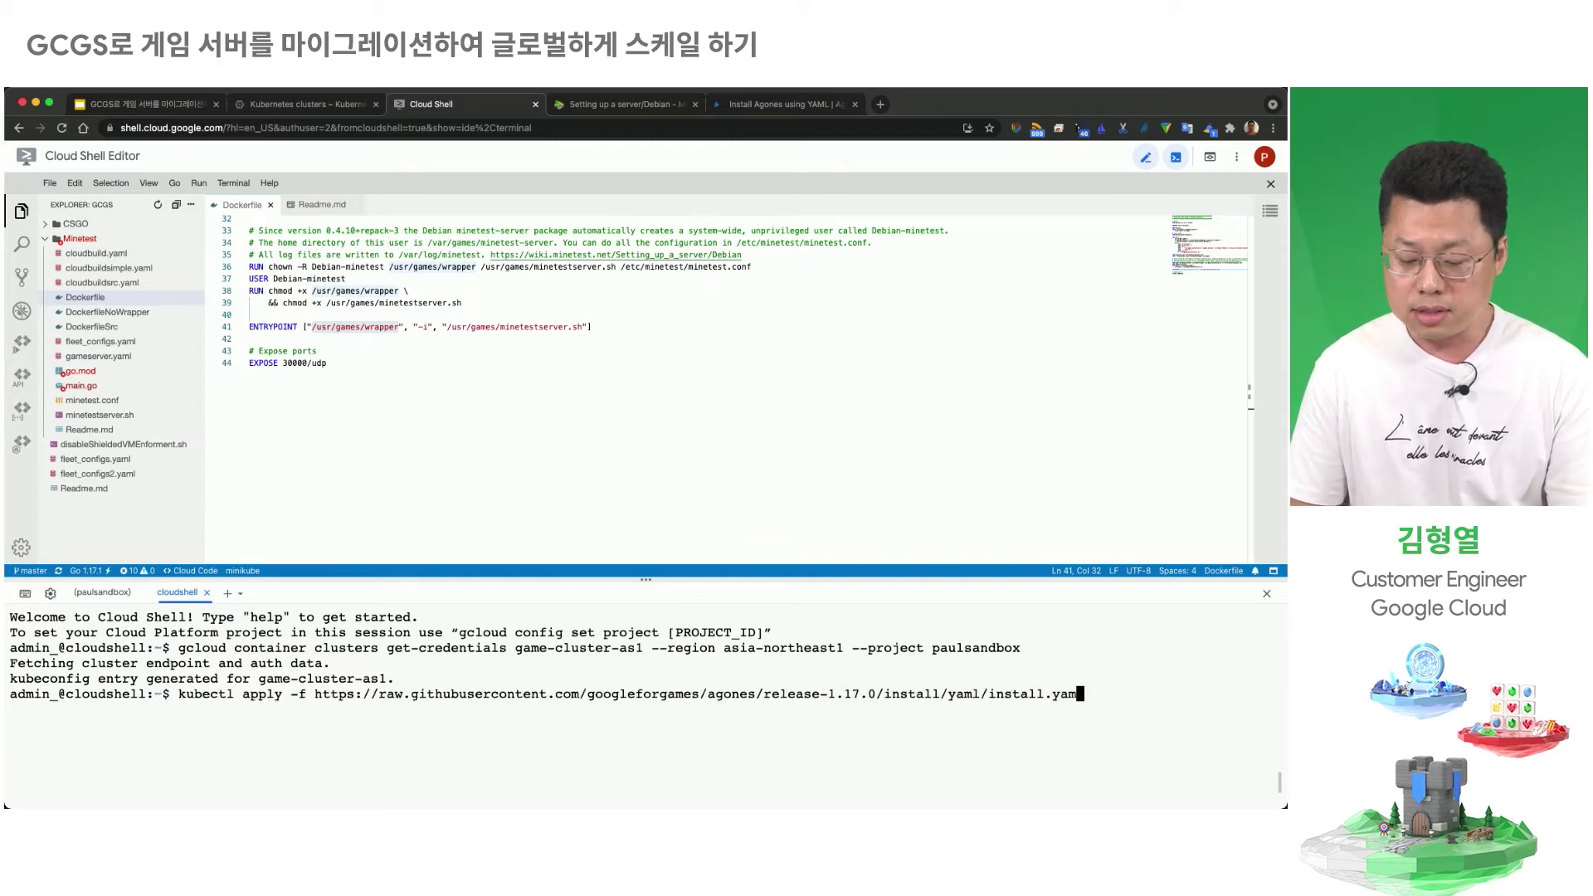
key("Left")
key("Left")
key("Left")
key("Left")
key("Left")
key("Left")
key("Left")
key("Left")
key("Left")
key("Left")
key("Left")
key("Left")
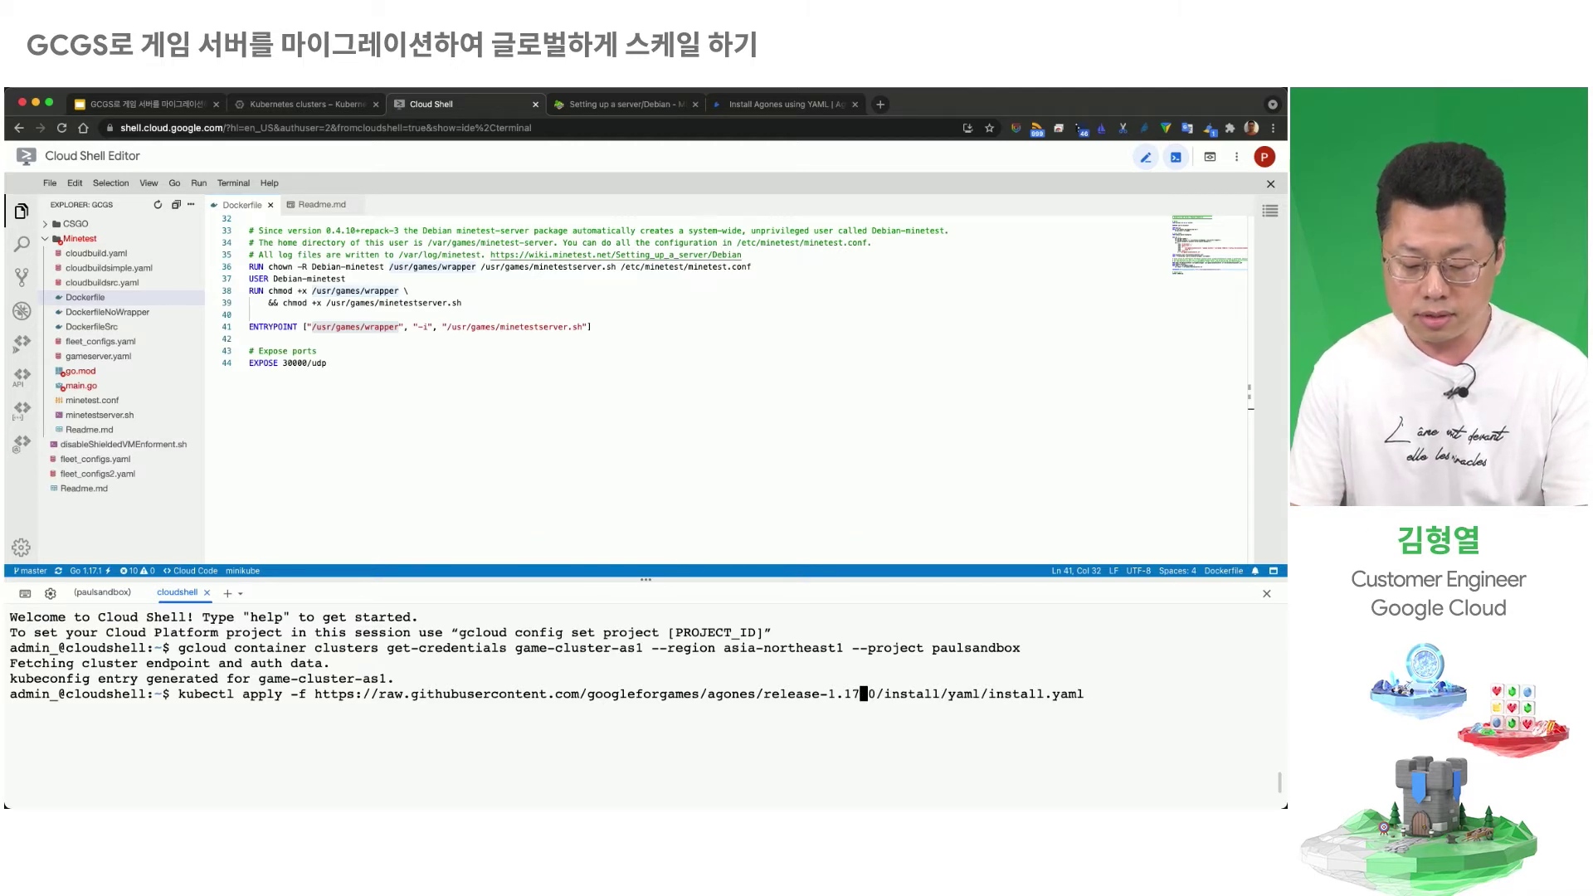
key("Return")
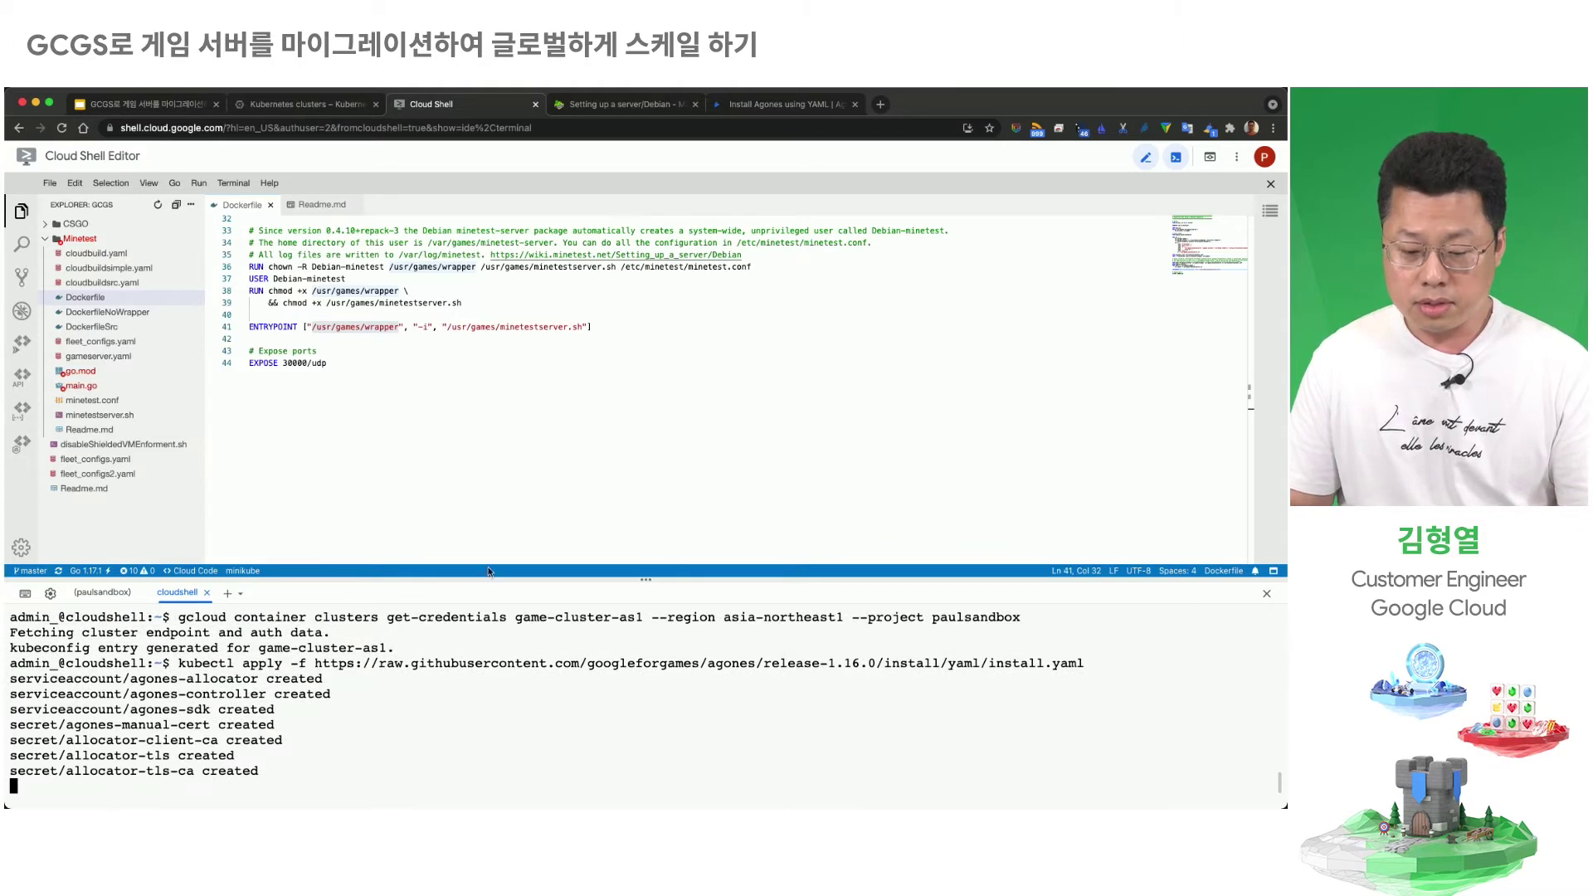
Step: Copy the kubectl describe command for the agones-system pods from the Agones documentation page on confirming the installation
left_click(740, 110)
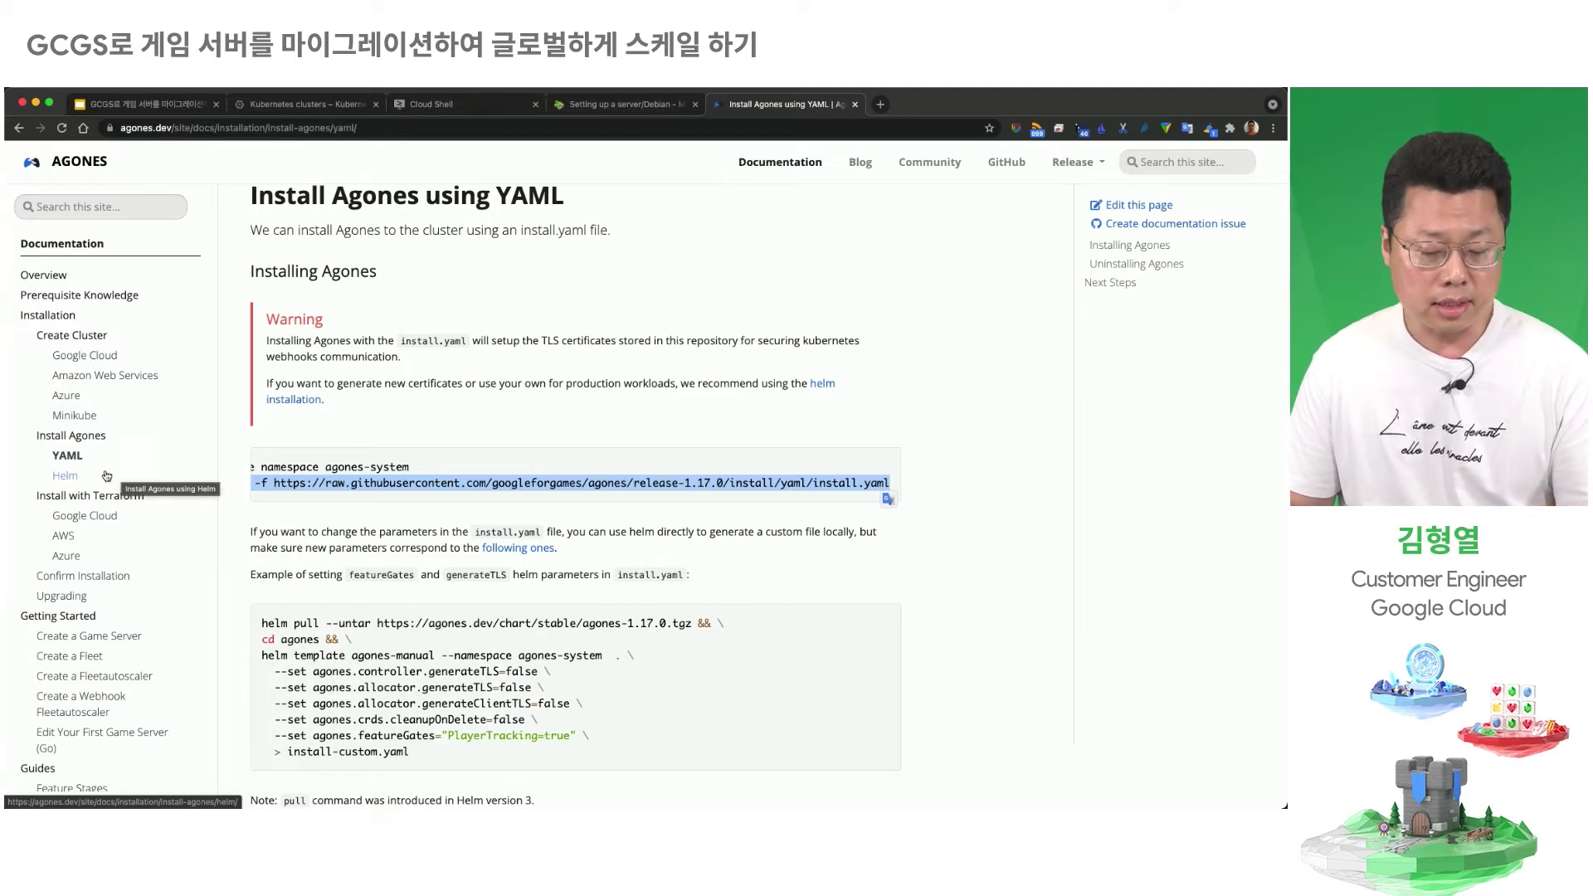
left_click(73, 578)
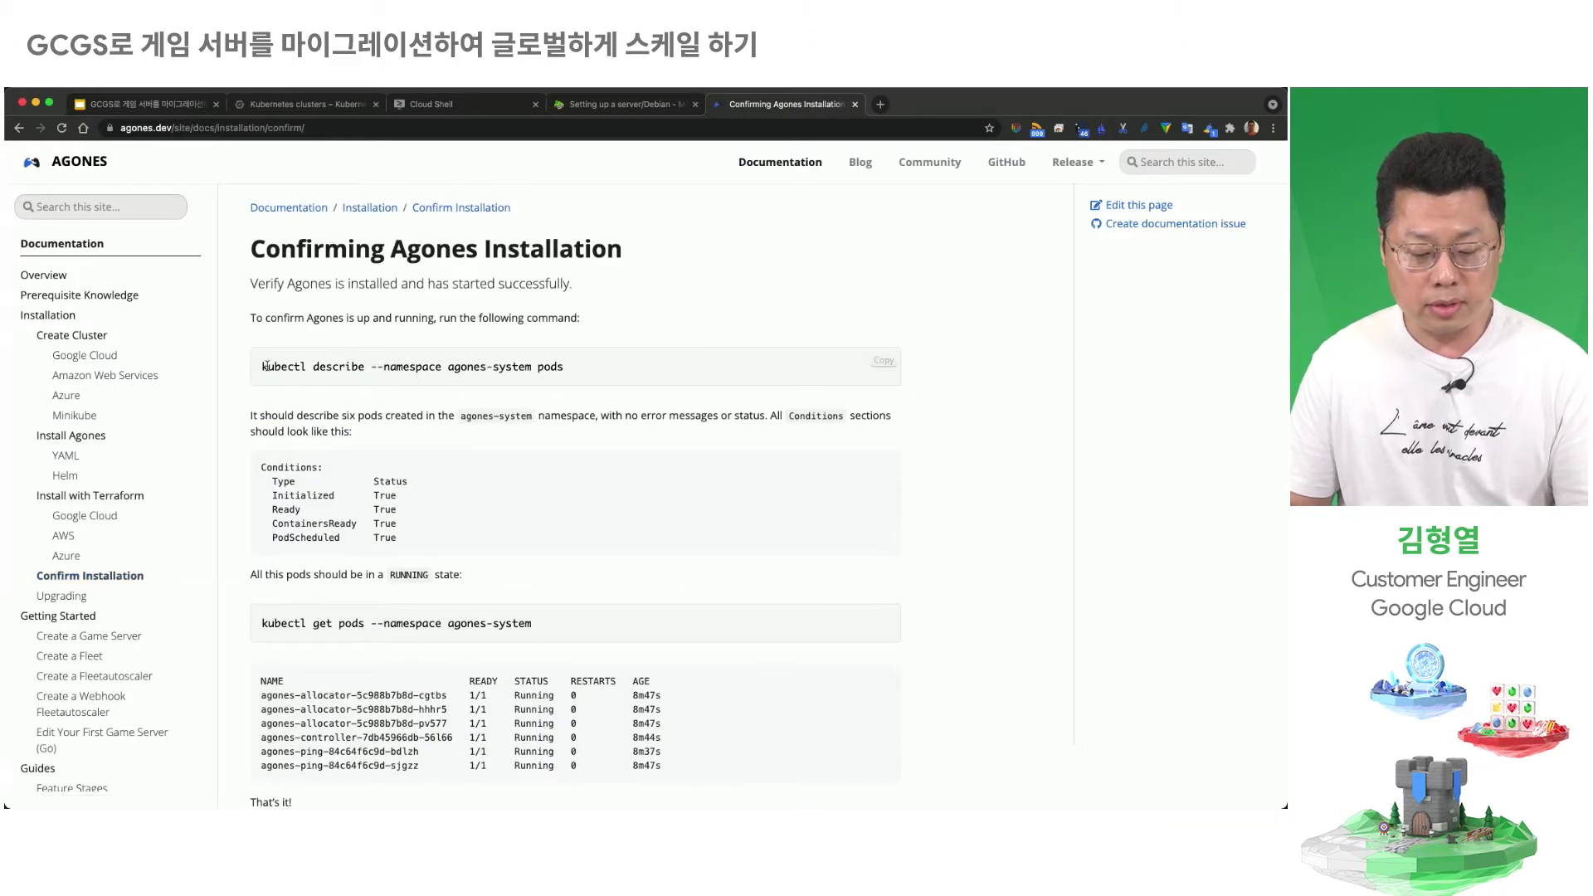
left_click_drag(262, 366, 562, 367)
key("super+c")
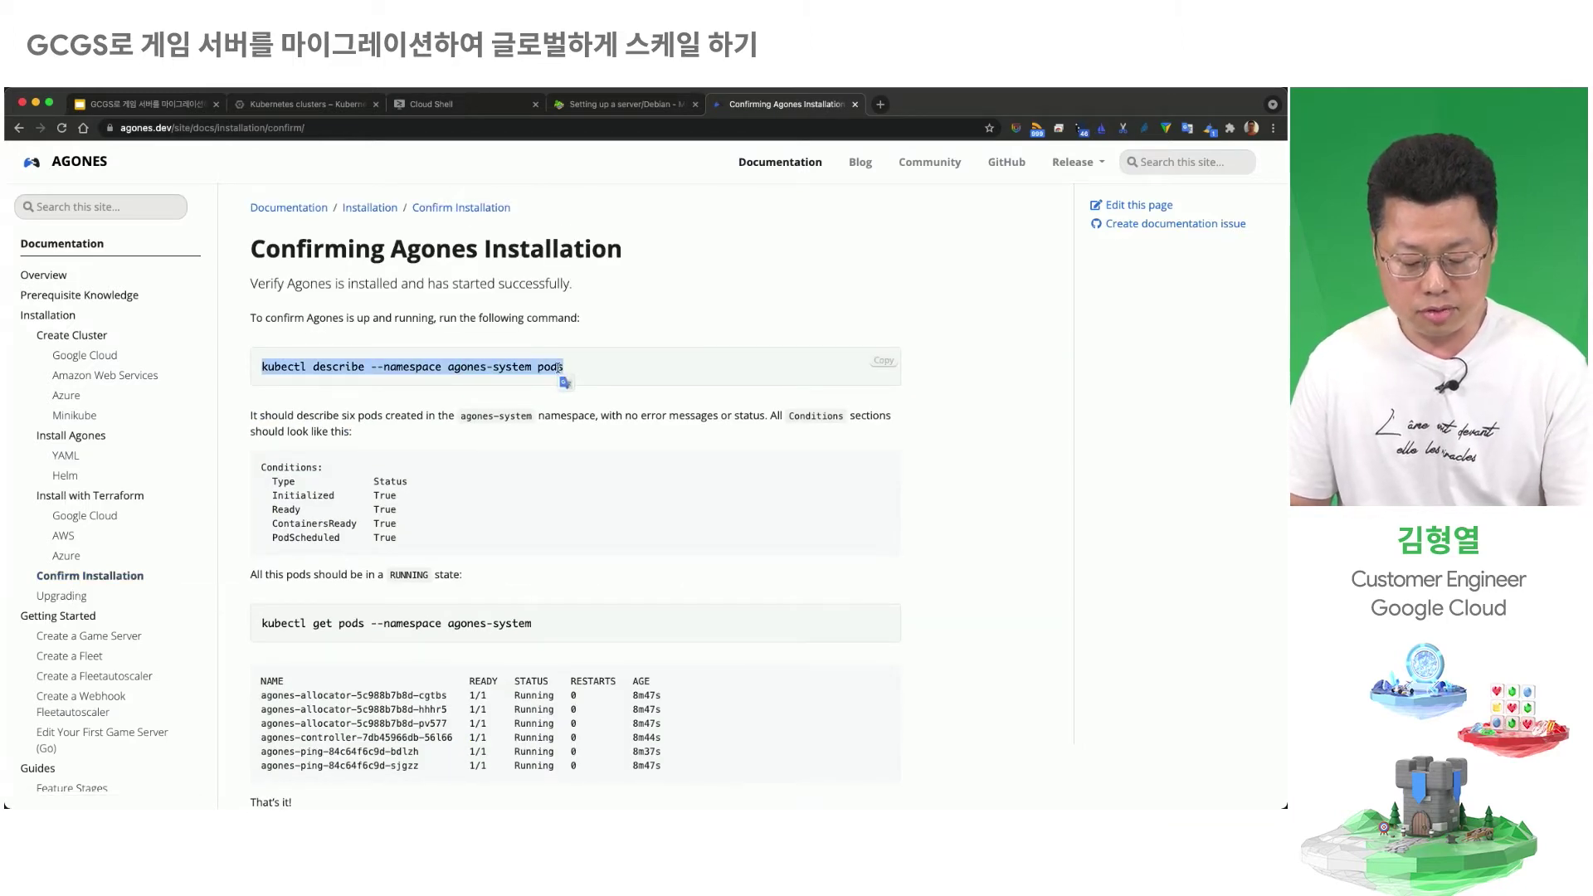
Step: Run the copied command in Cloud Shell with describe replaced by get, as kubectl get --namespace agones-system pods
left_click(442, 105)
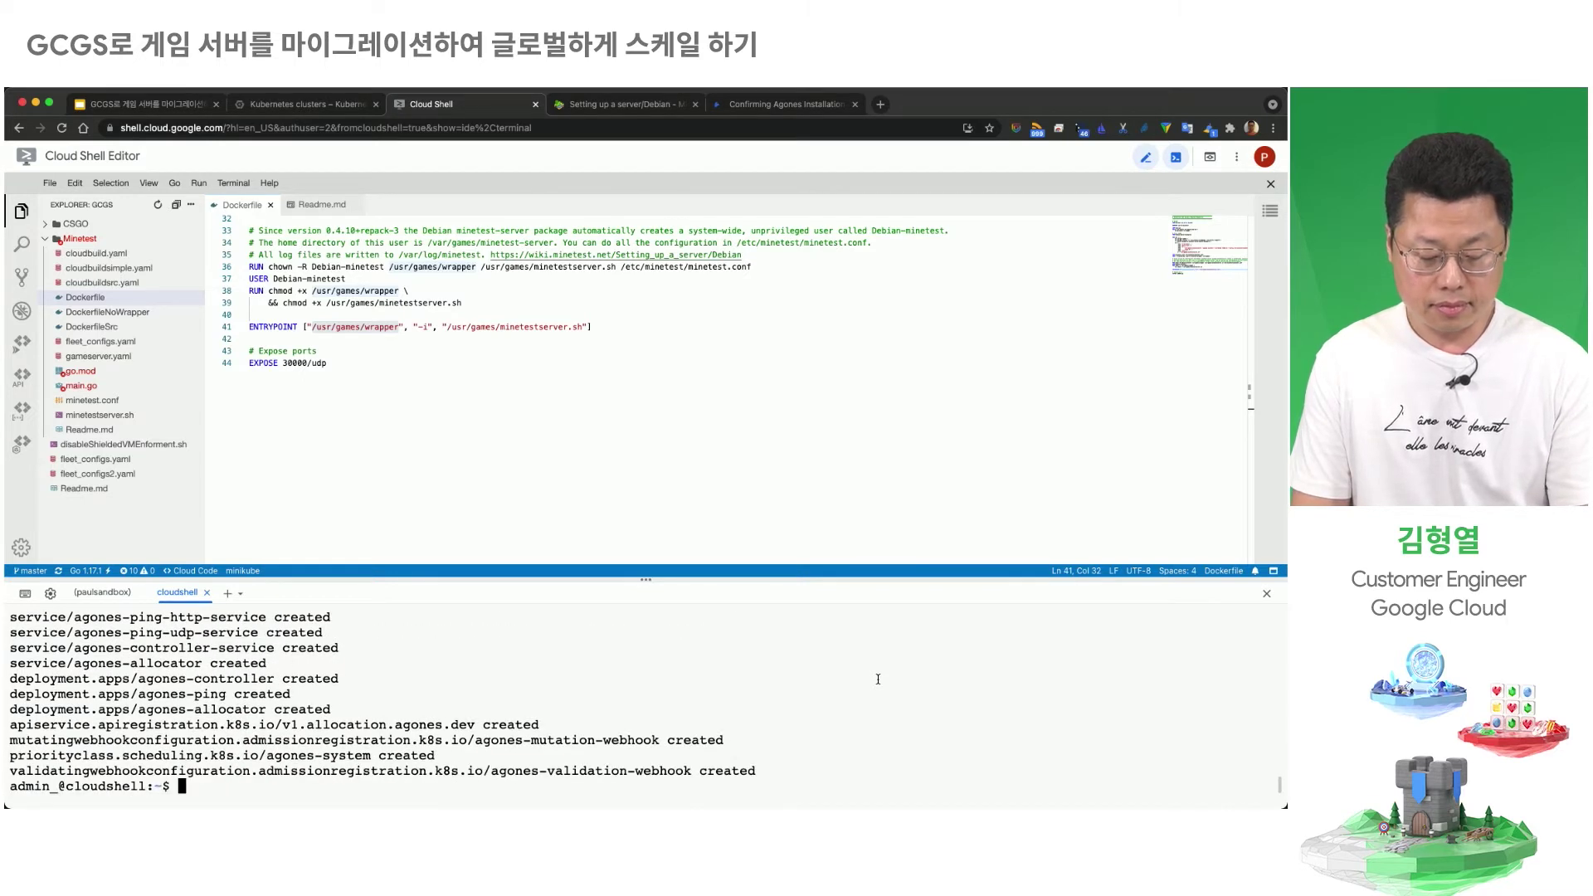
key("super+v")
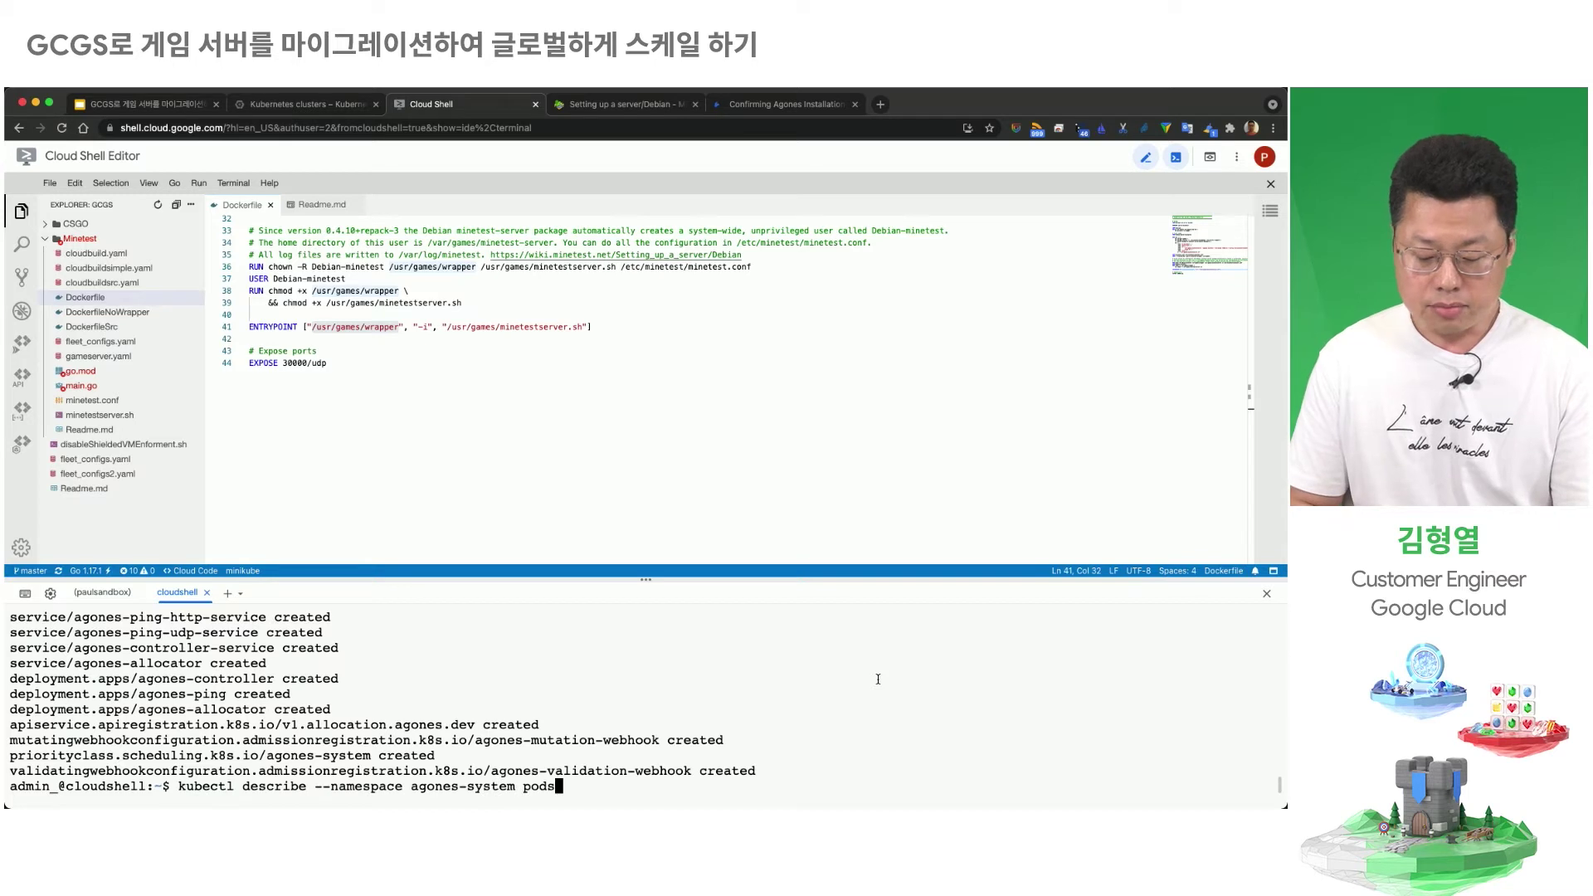
key("Left")
key("Left")
key("Left")
key("Left")
key("Left")
key("Left")
key("Left")
key("Left")
key("Left")
key("Left")
key("Left")
key("Left")
key("Left")
key("Left")
key("Left")
key("Left")
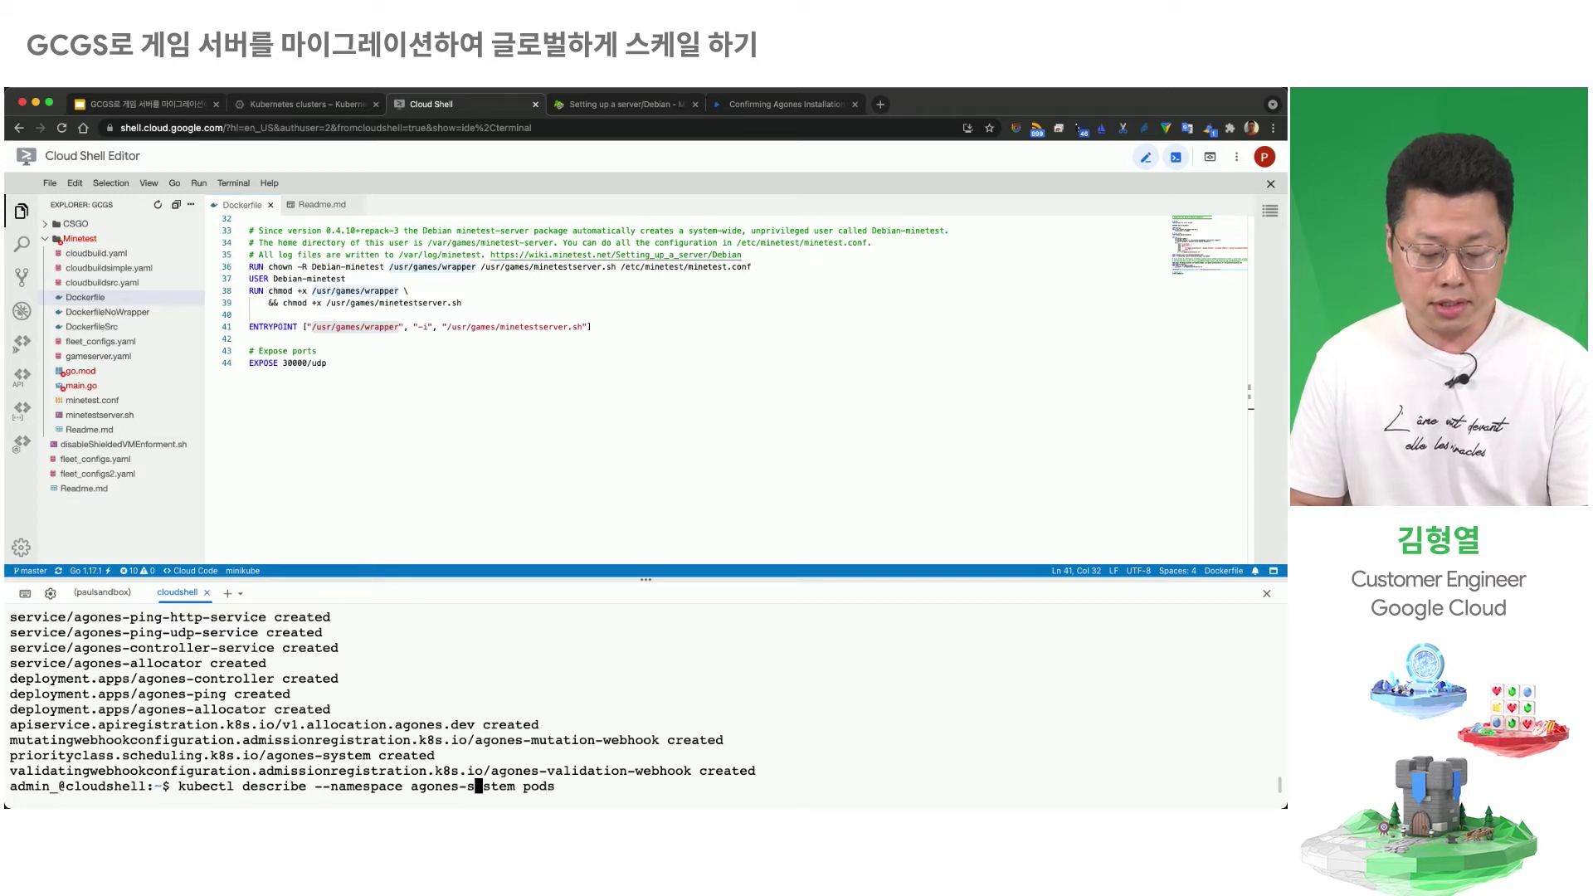
key("Left")
key("Left")
key("Left")
key("Left")
key("Left")
key("Left")
key("Left")
key("Left")
key("Left")
key("Left")
key("Left")
key("Left")
key("Left")
key("Left")
key("Left")
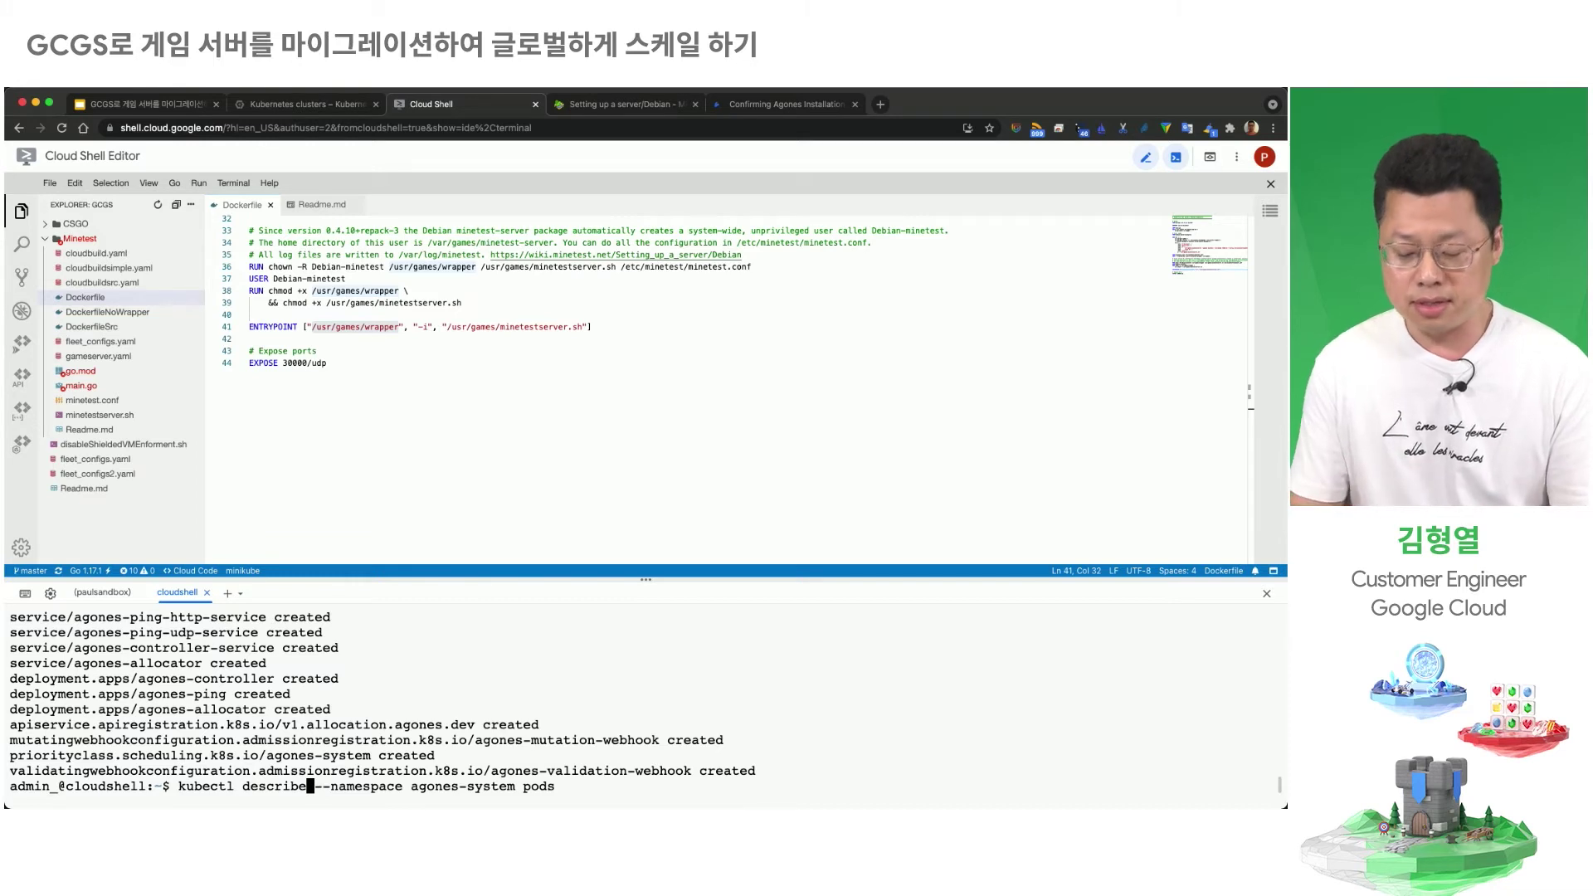
key("BackSpace")
key("BackSpace")
key("BackSpace")
key("BackSpace")
key("BackSpace")
key("BackSpace")
key("BackSpace")
key("BackSpace")
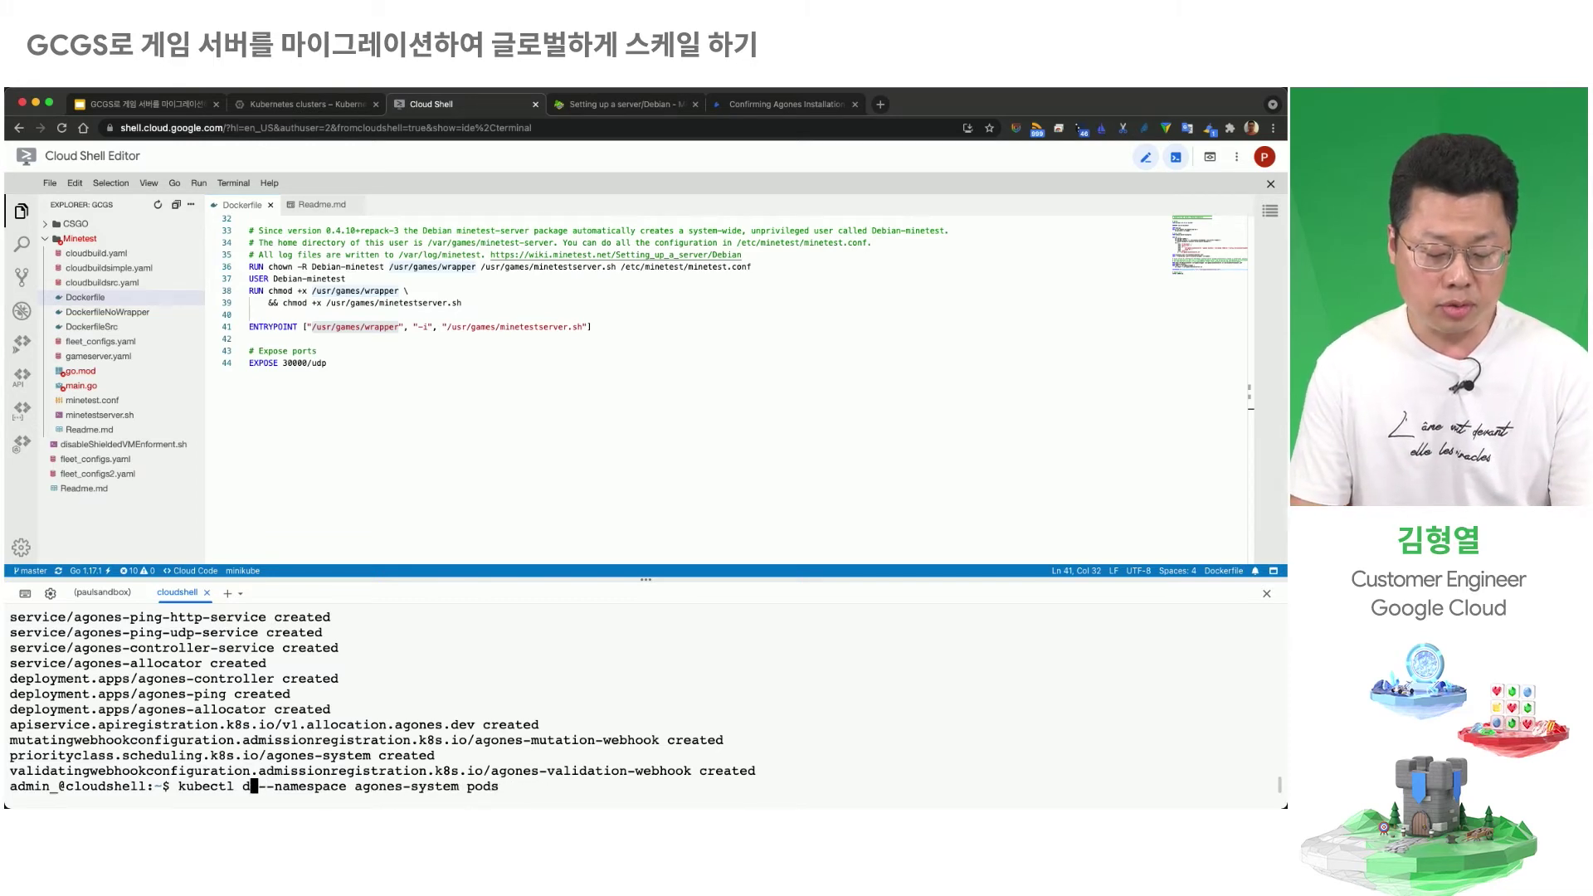
type("get")
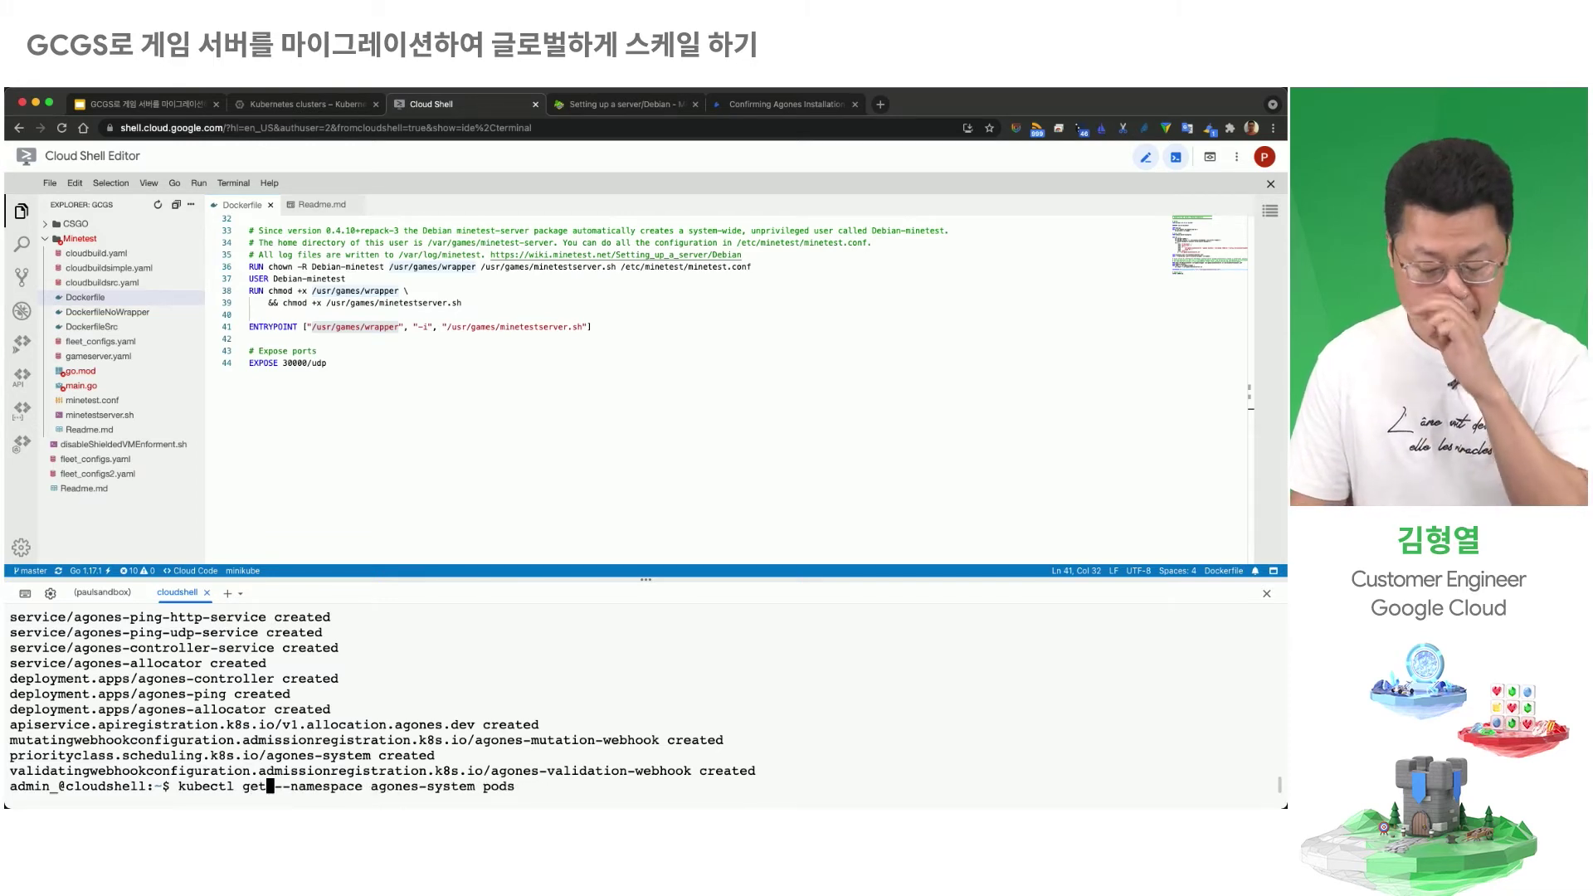
key("Return")
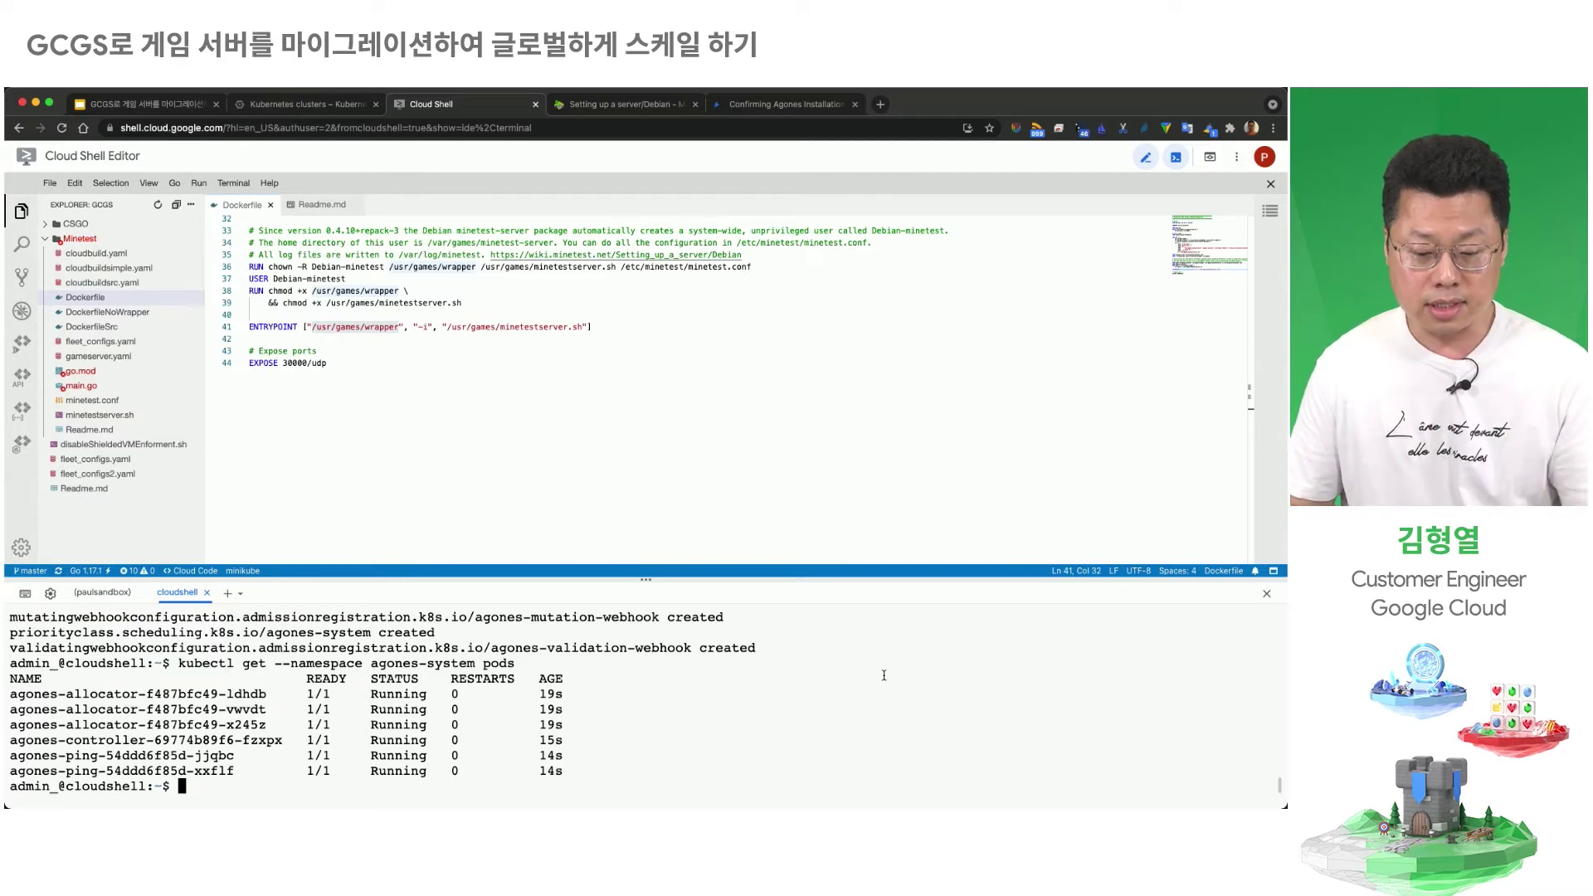
Step: Copy the get-credentials command for game-cluster-as2 from its connection details in Kubernetes Engine and run it in Cloud Shell
left_click(304, 108)
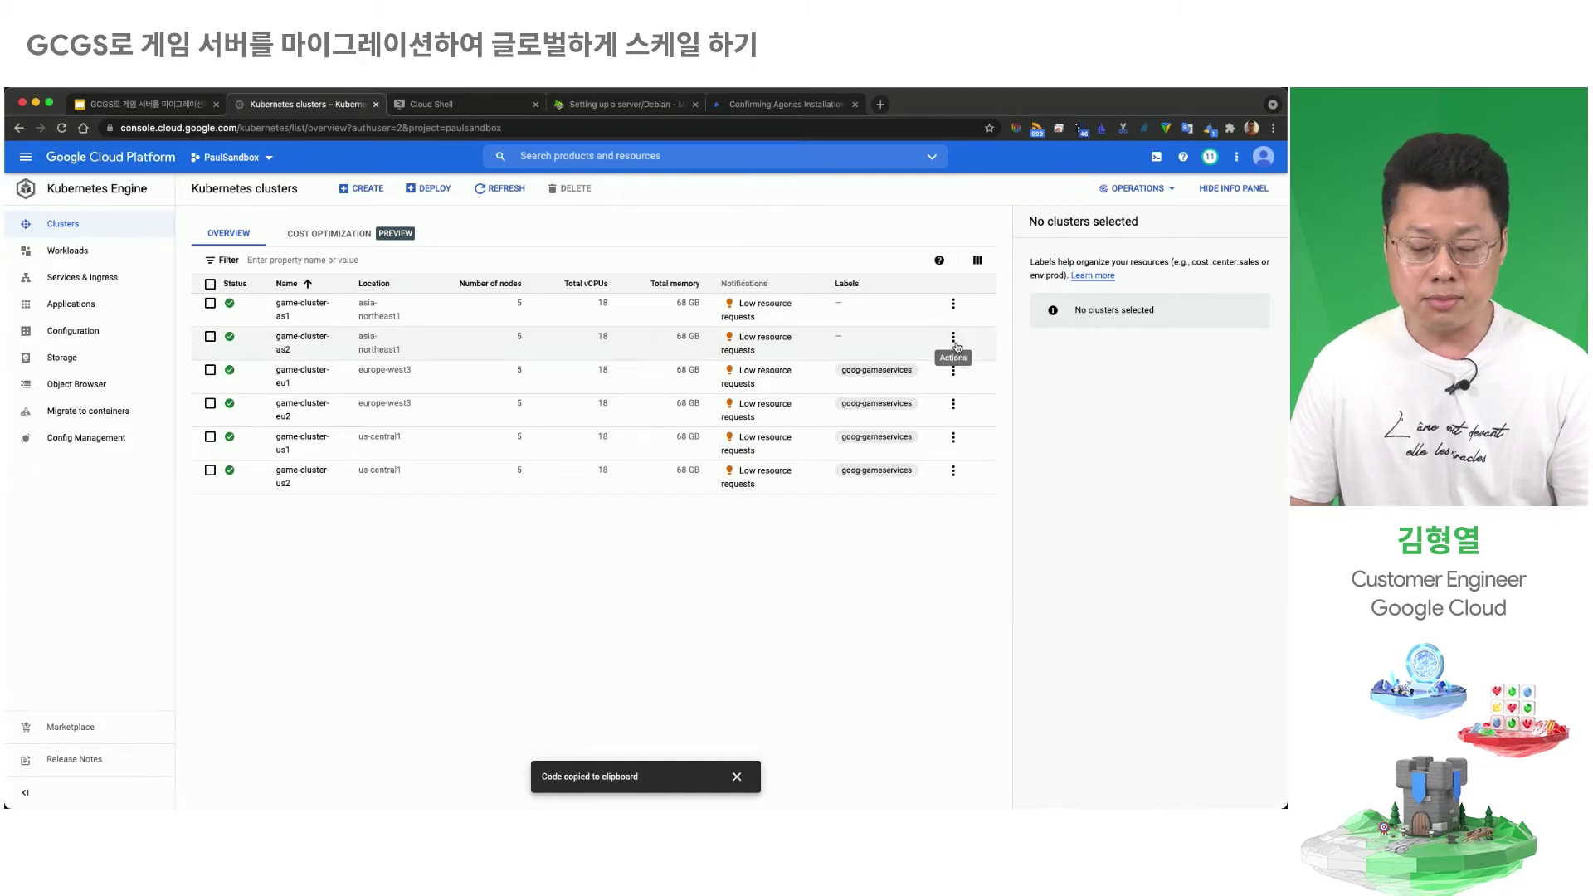
left_click(953, 339)
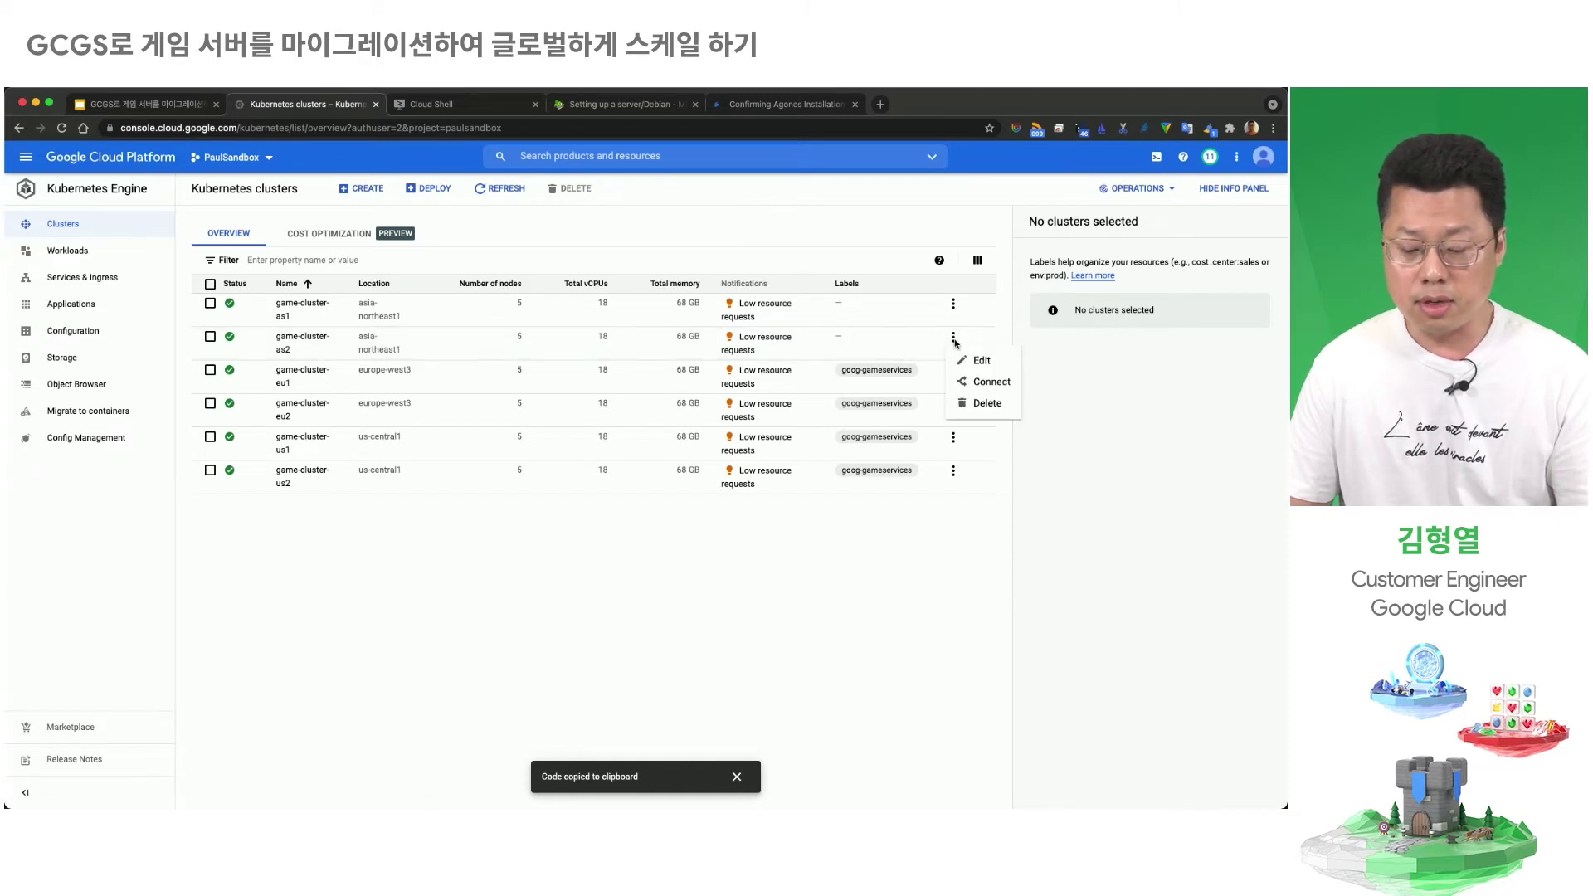
left_click(991, 383)
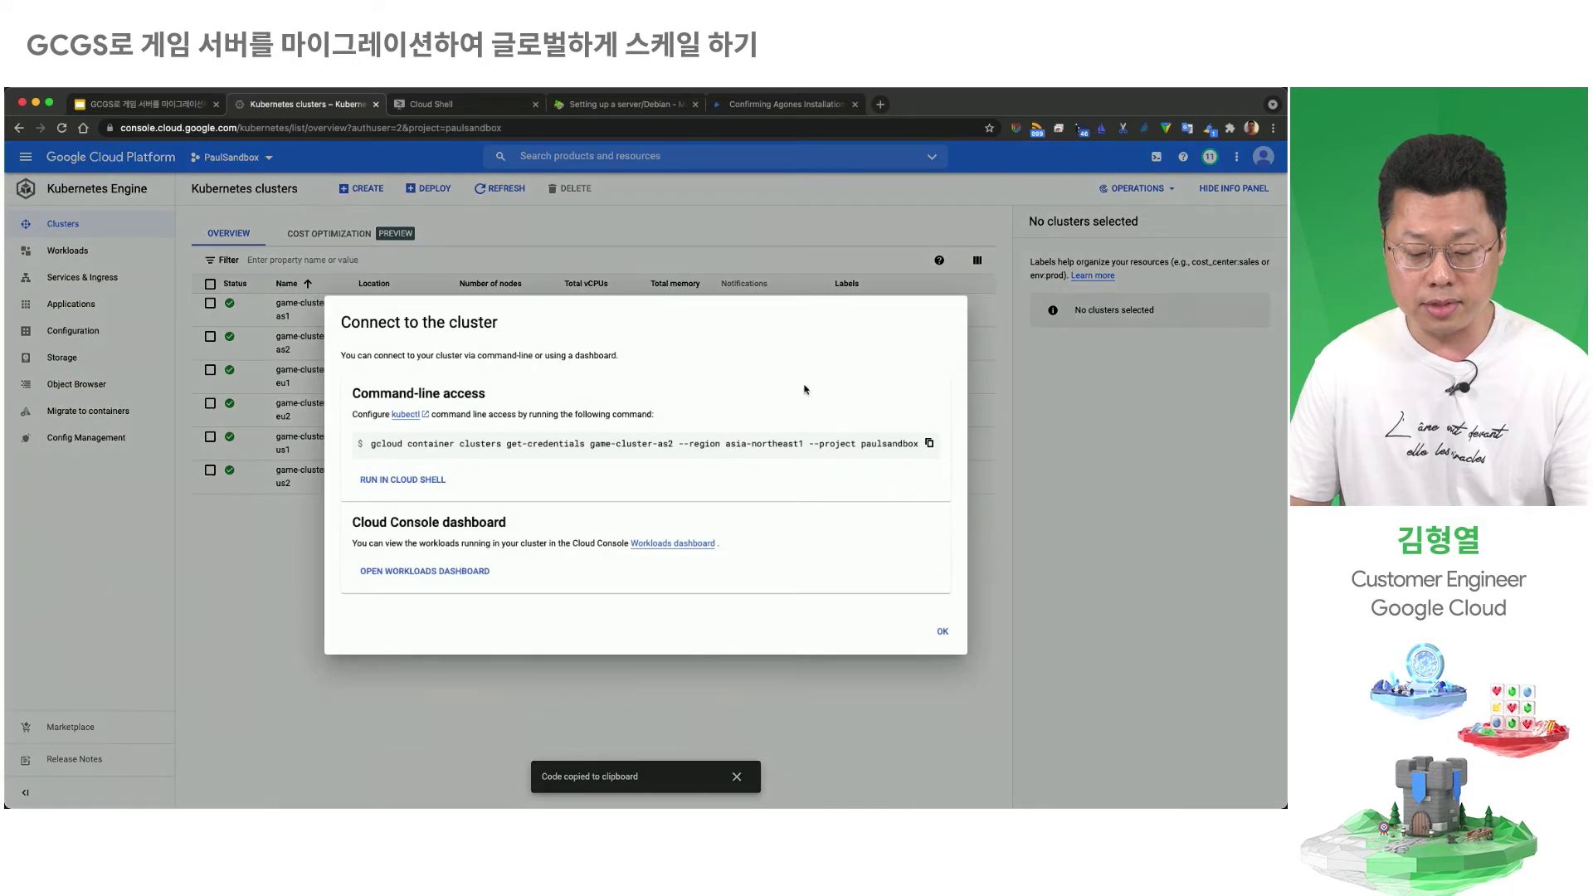
left_click(929, 445)
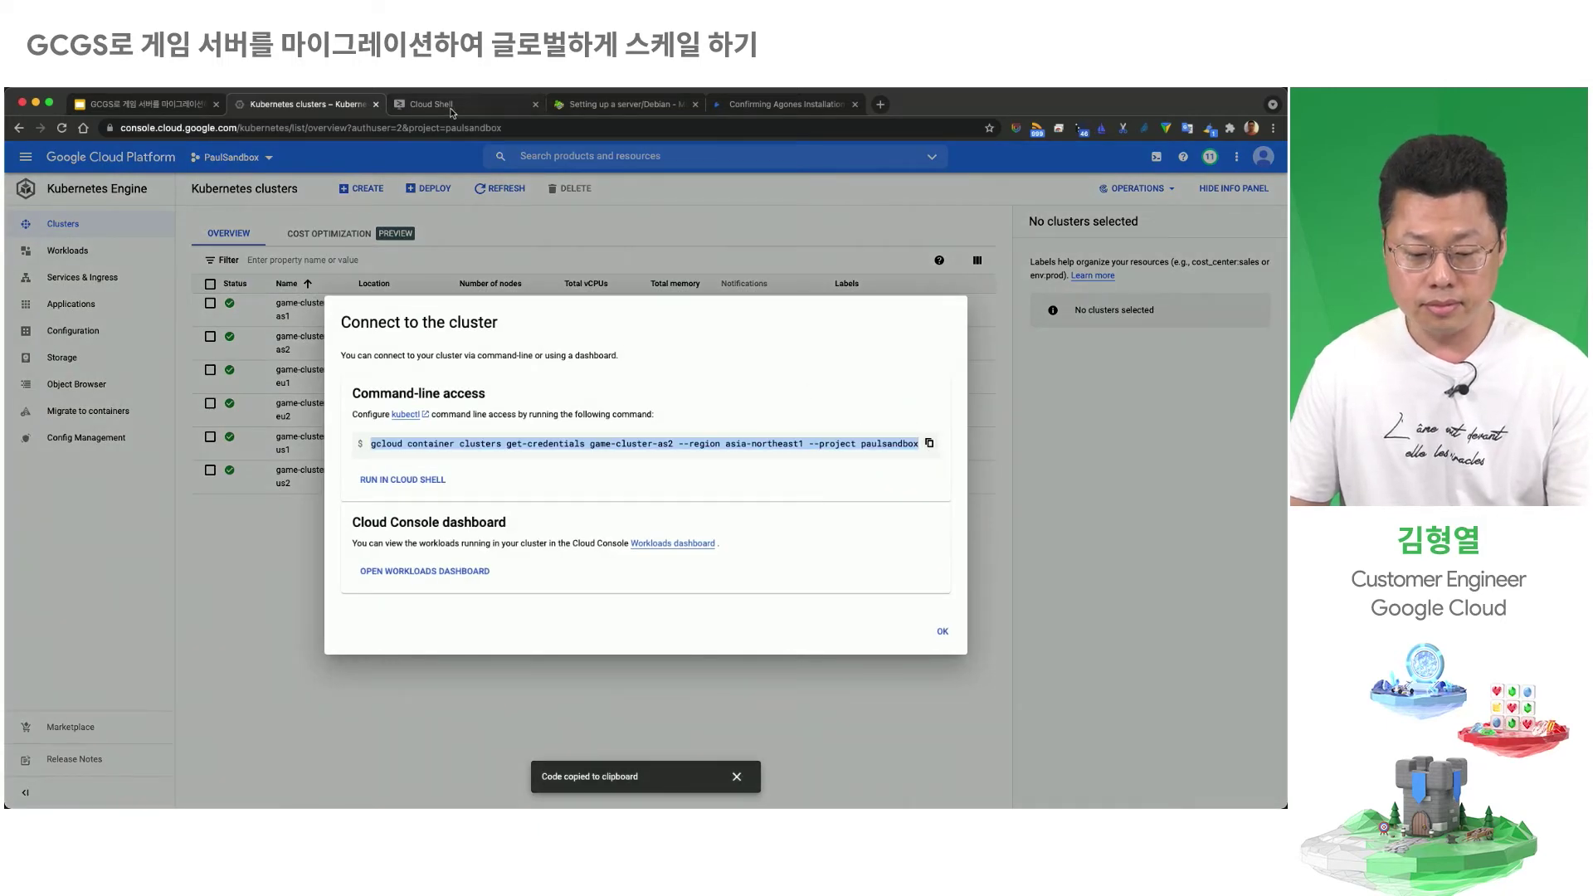
key("ctrl+Tab")
key("ctrl+v")
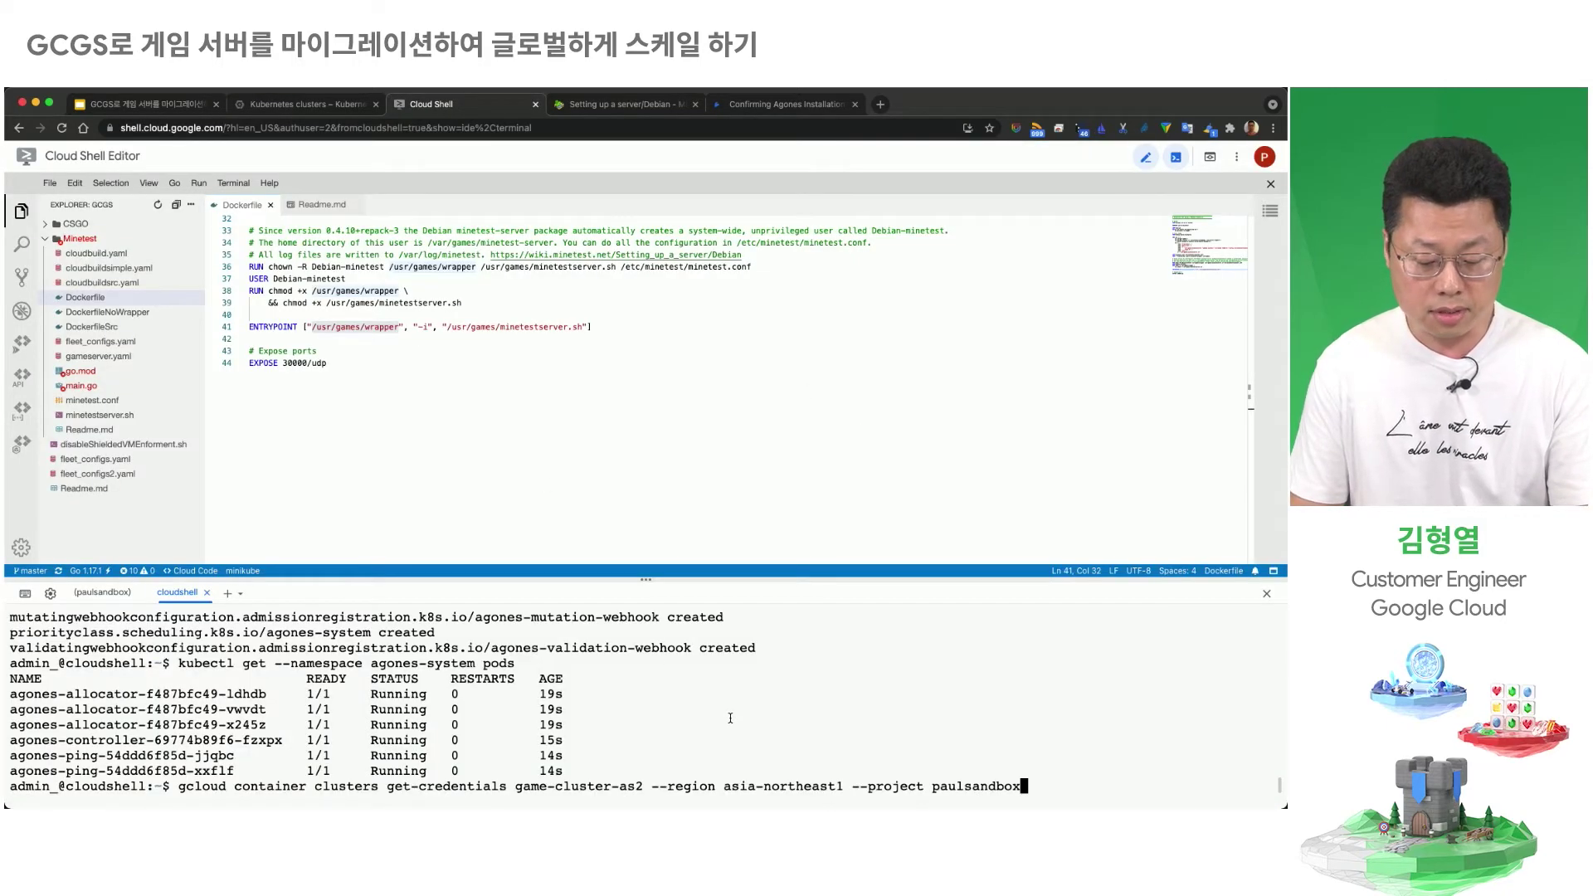
key("Return")
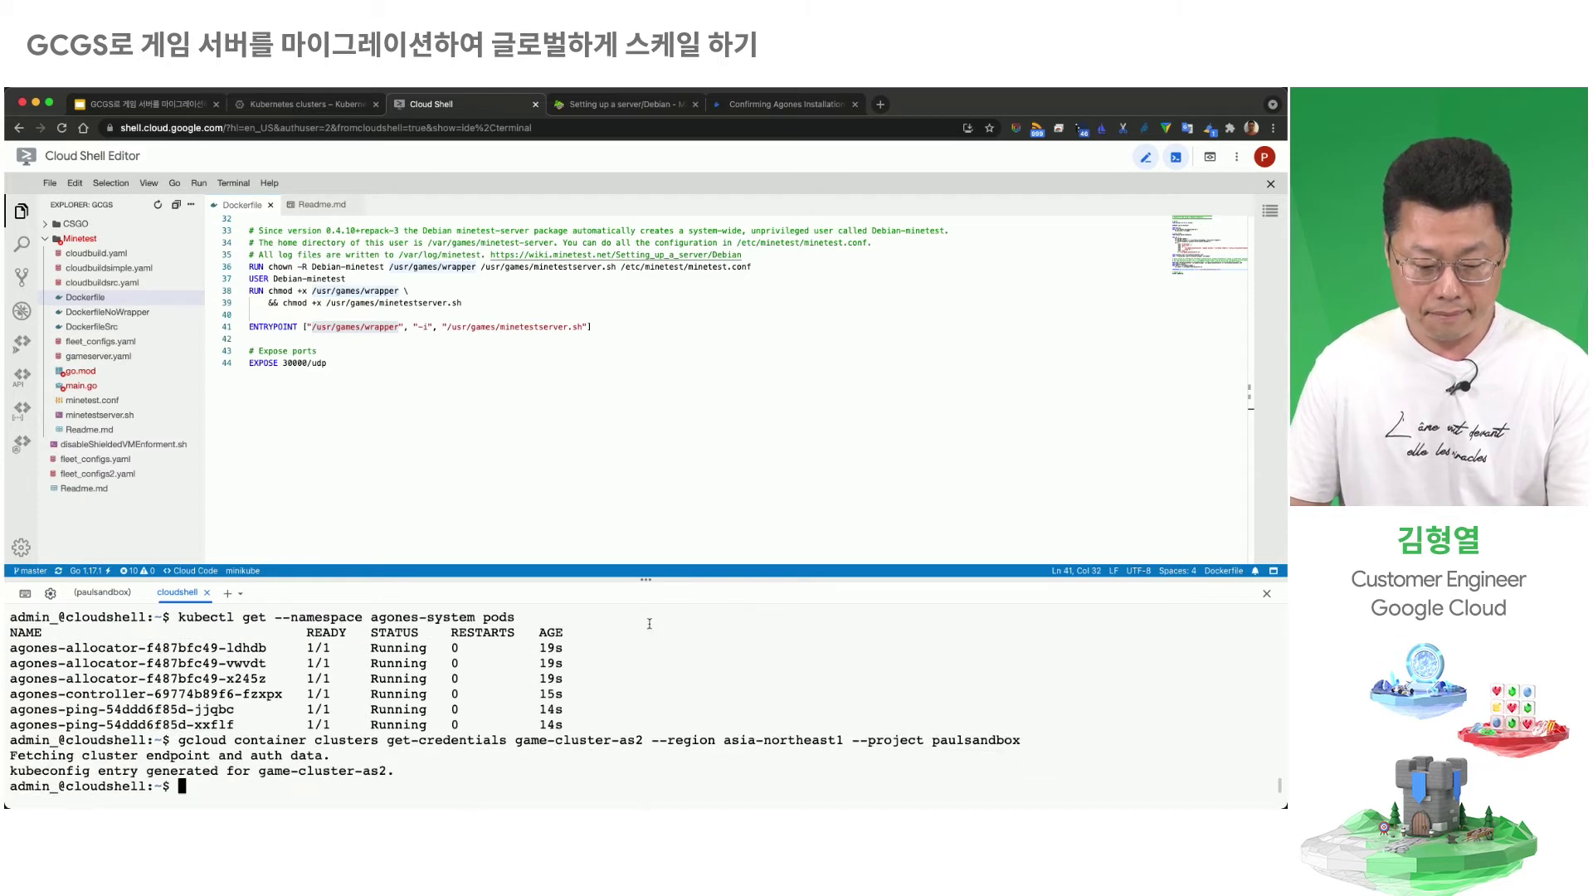
Step: Open the Agones documentation page on installing with Helm and copy its helm install my-release command
key("ctrl+Tab")
key("ctrl+Tab")
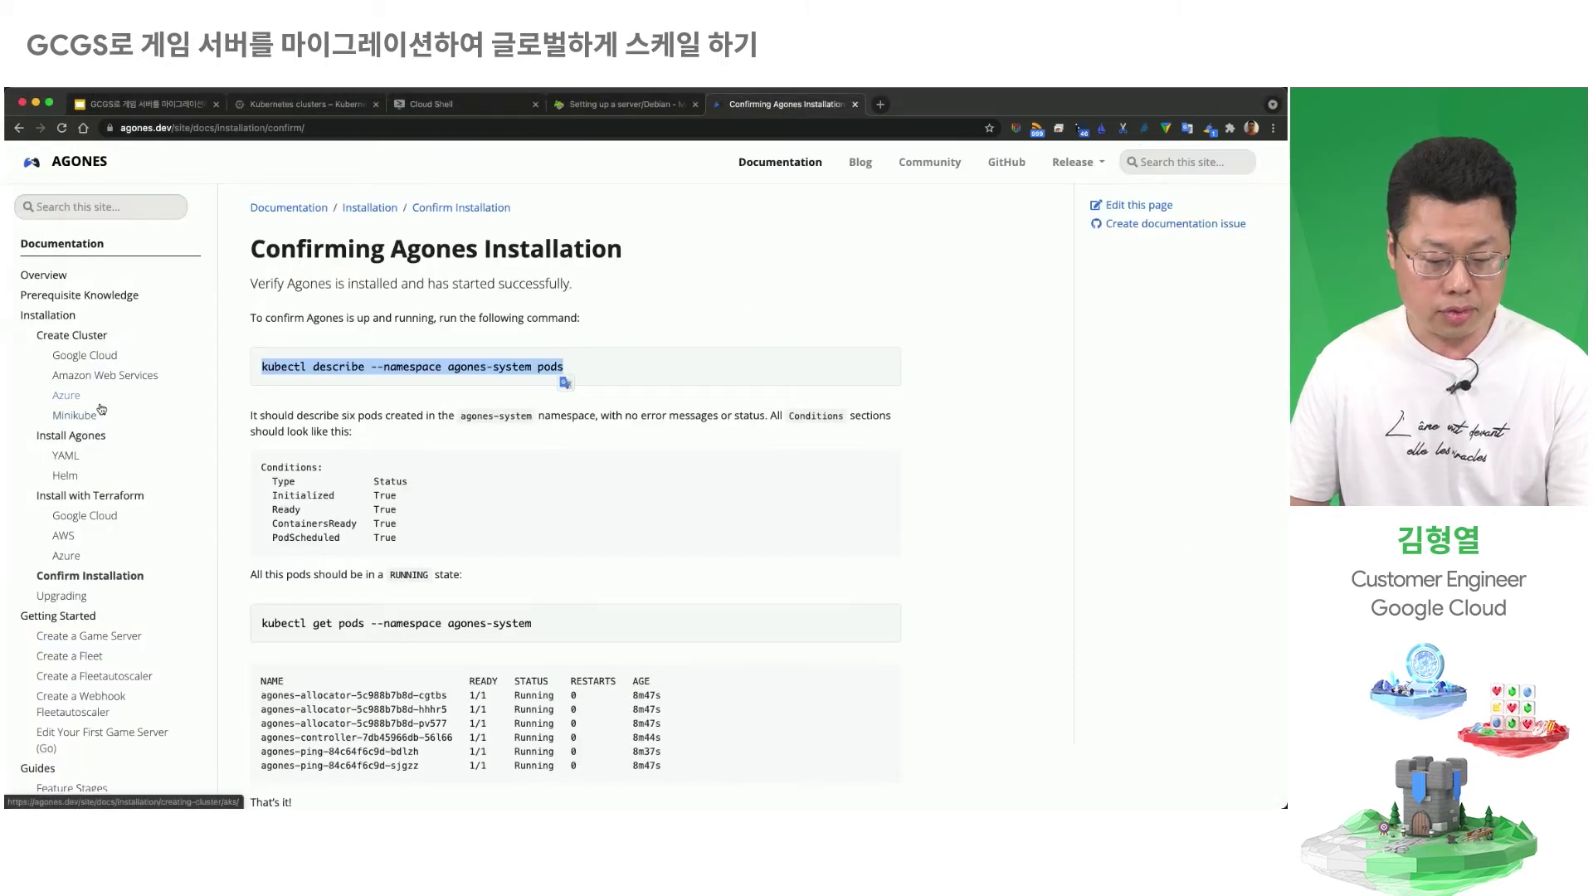
left_click(66, 475)
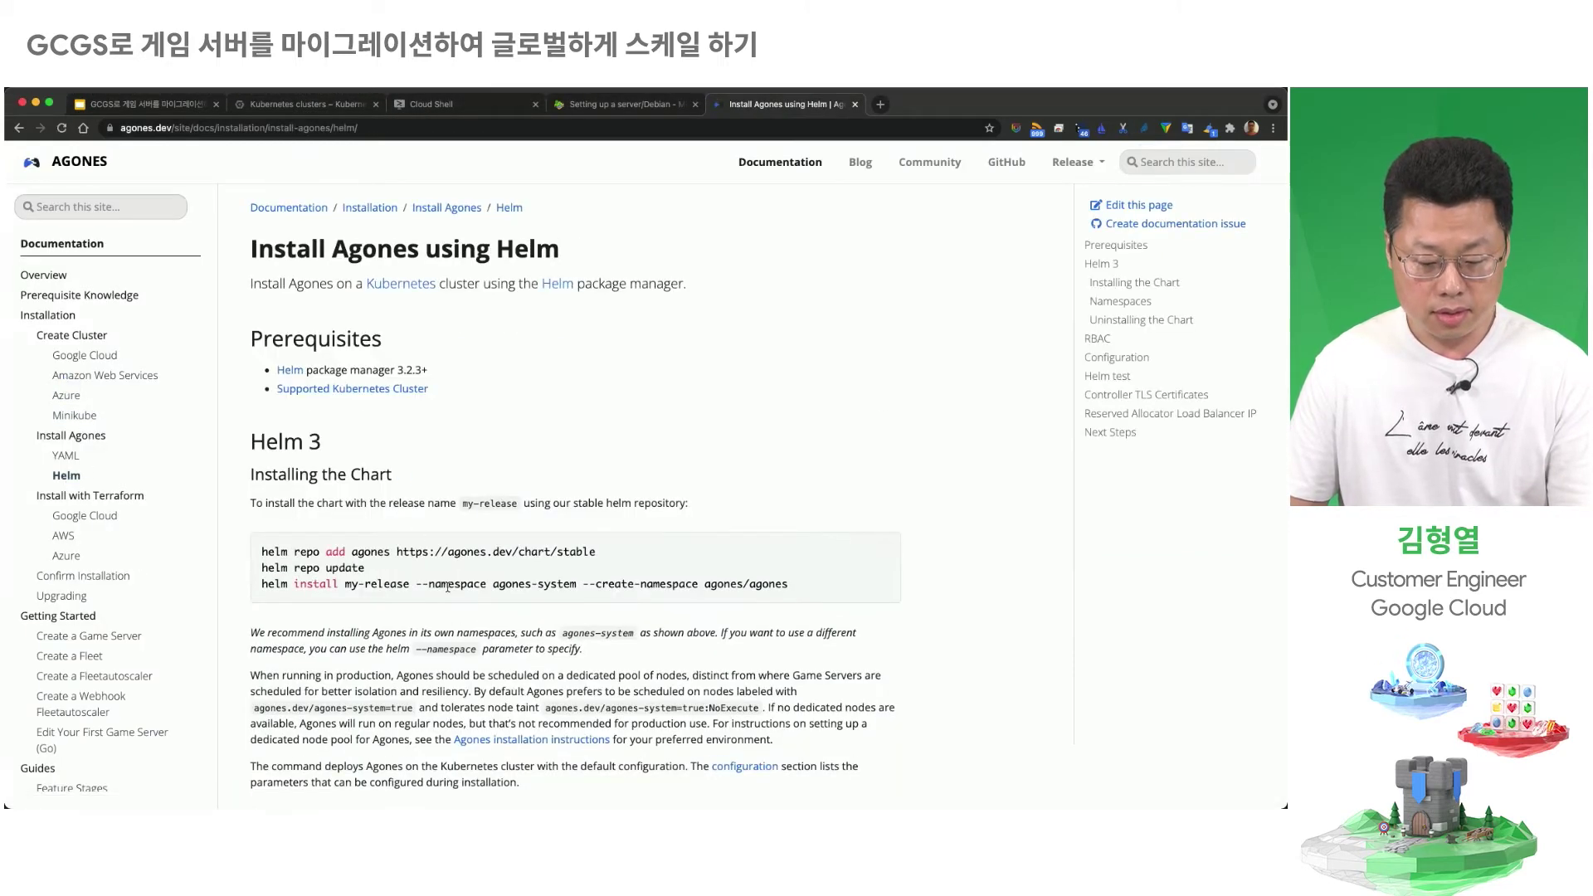
scroll(376, 578, "down", 1)
left_click_drag(365, 514, 260, 501)
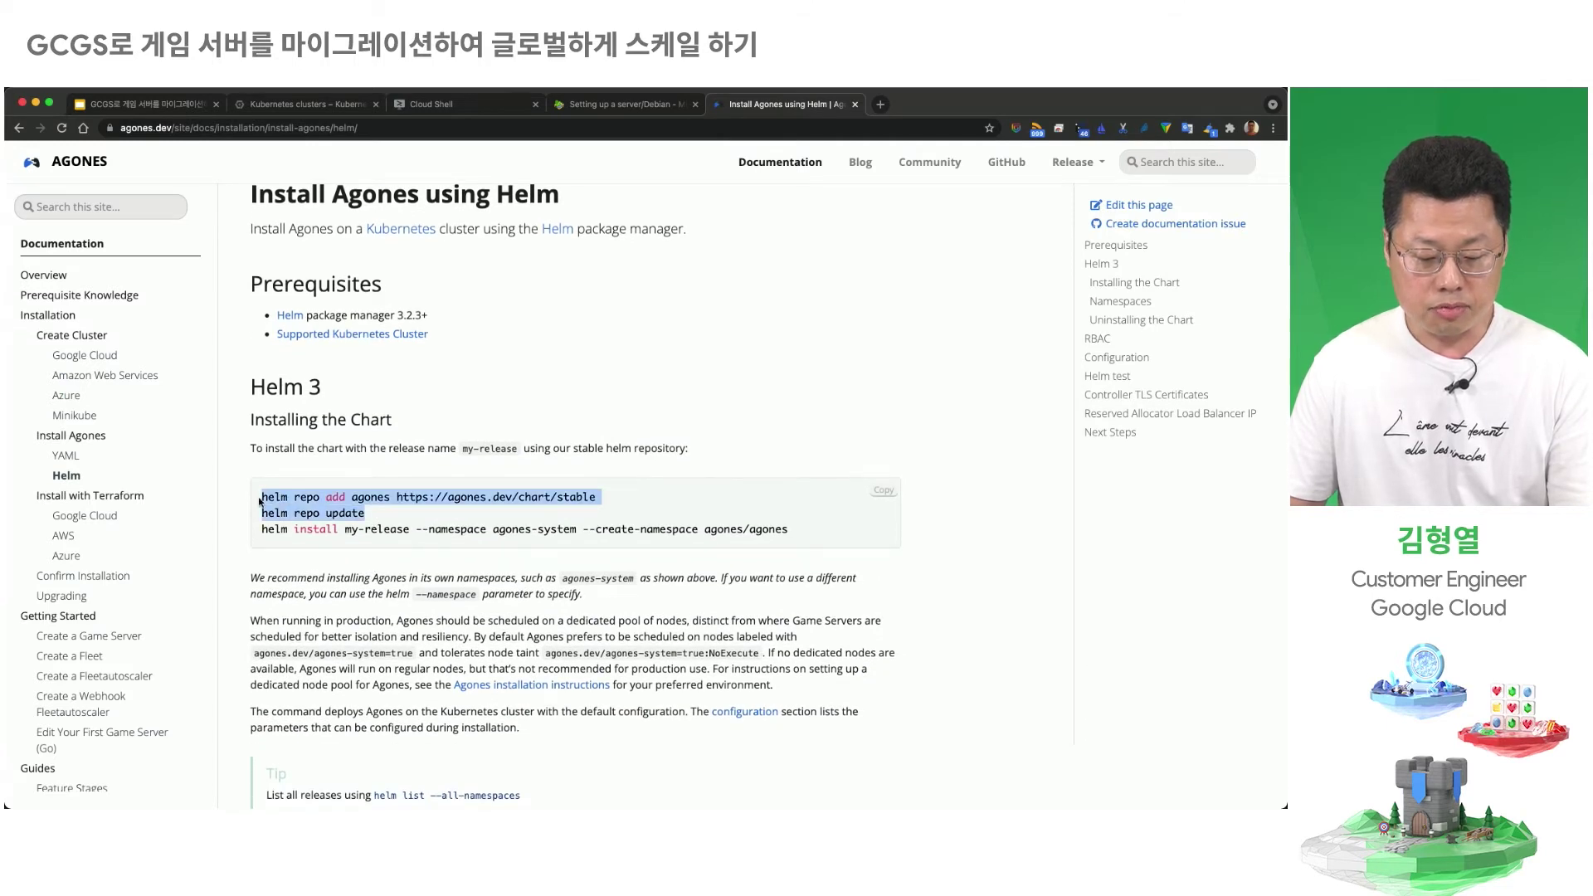
left_click(303, 495)
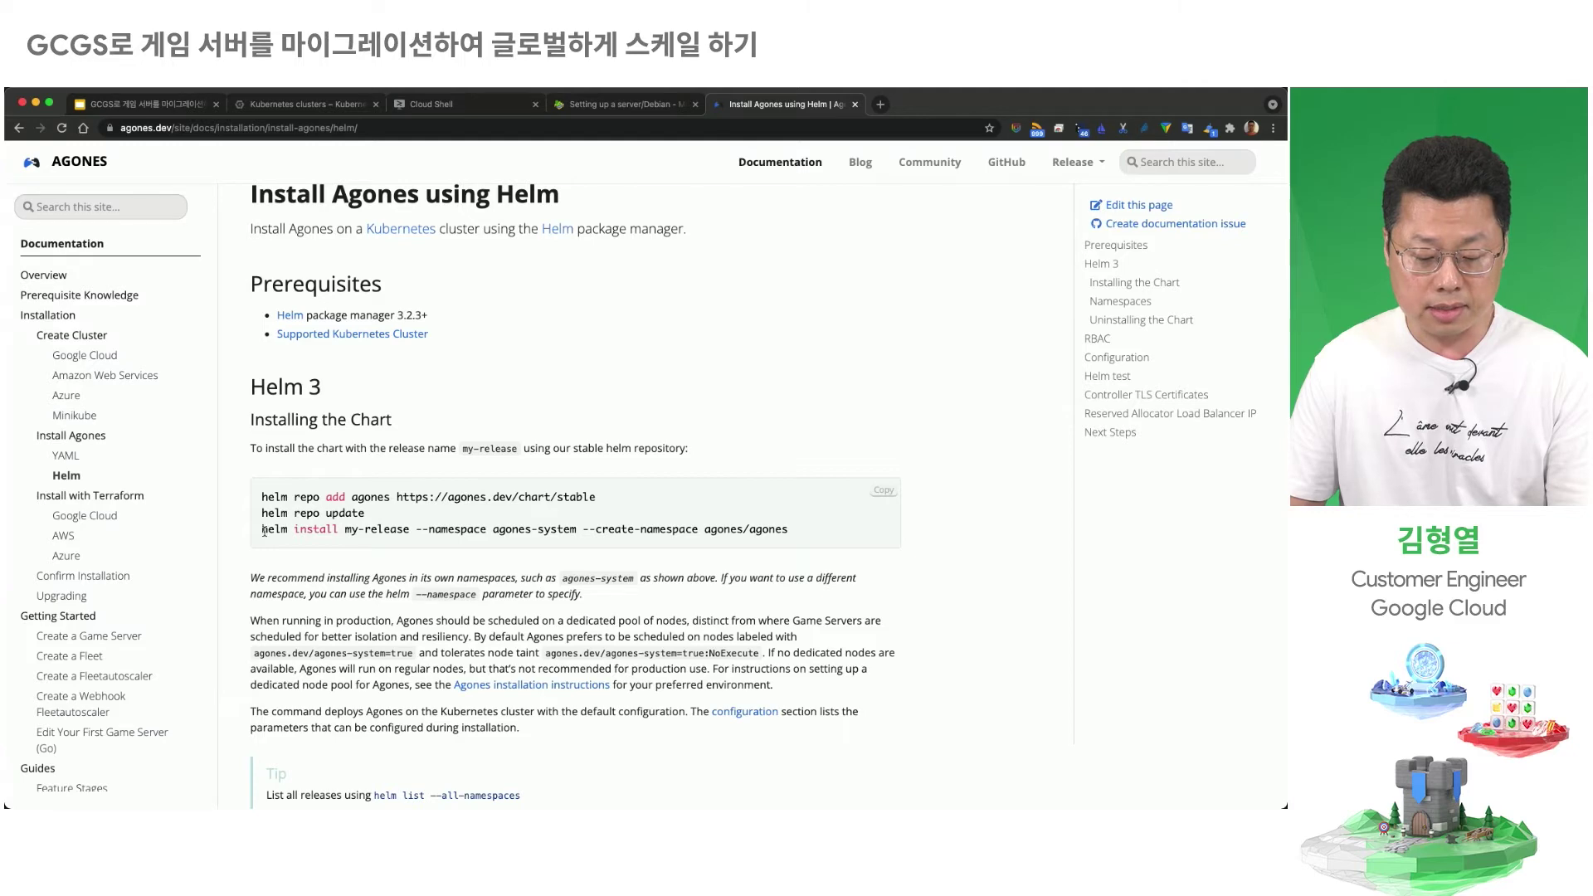
left_click_drag(261, 530, 786, 530)
key("ctrl+c")
Step: Run the copied helm install command in Cloud Shell with --version 1.16.0 appended
left_click(432, 103)
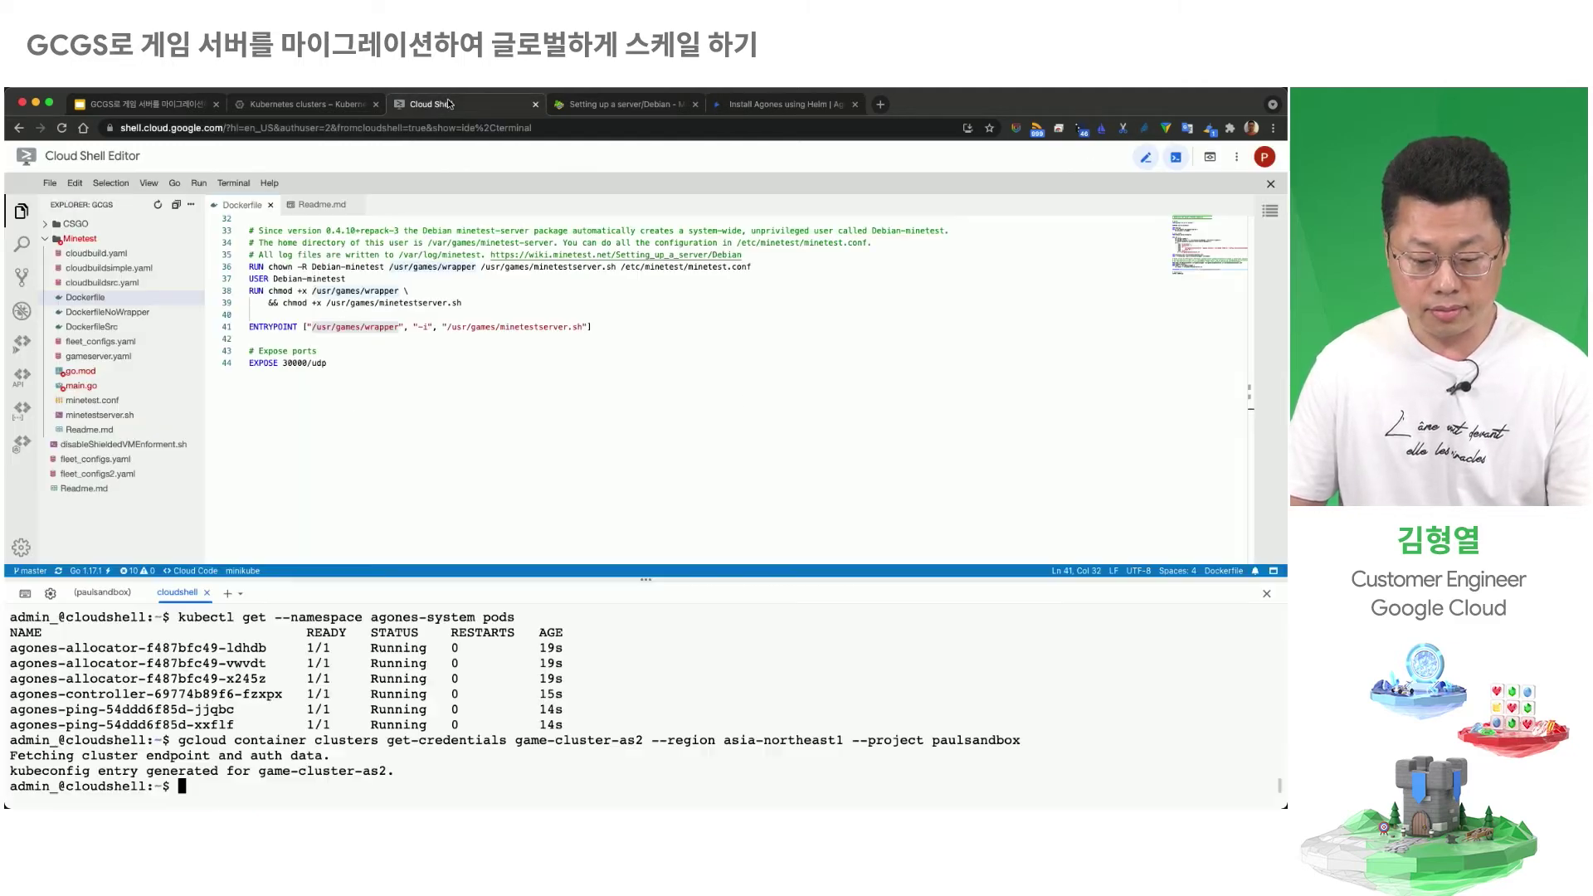
key("ctrl+v")
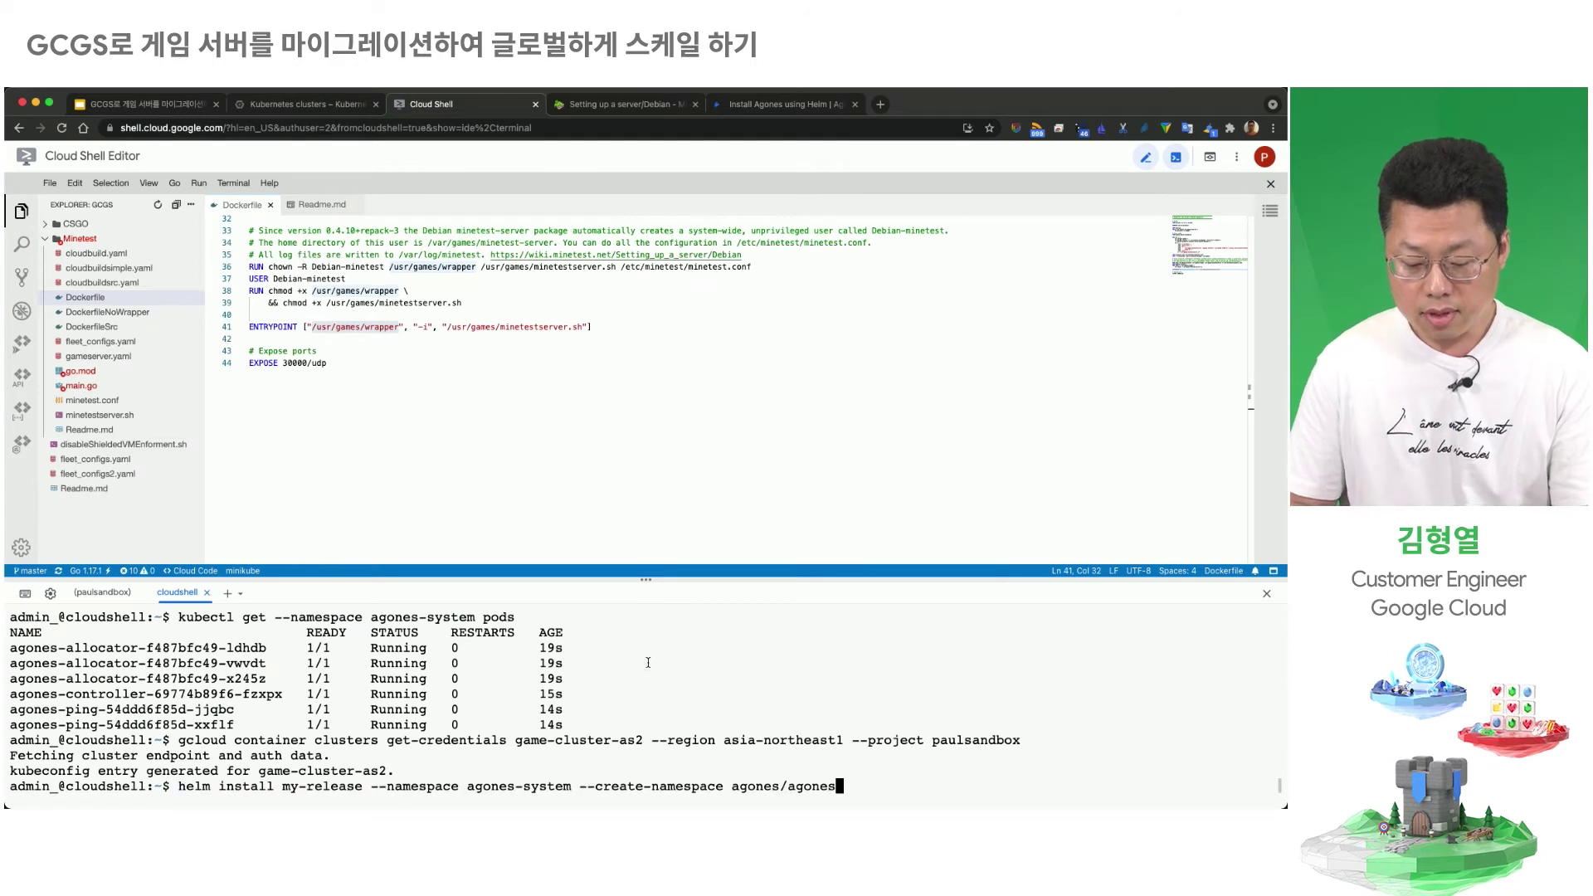
type("--version ")
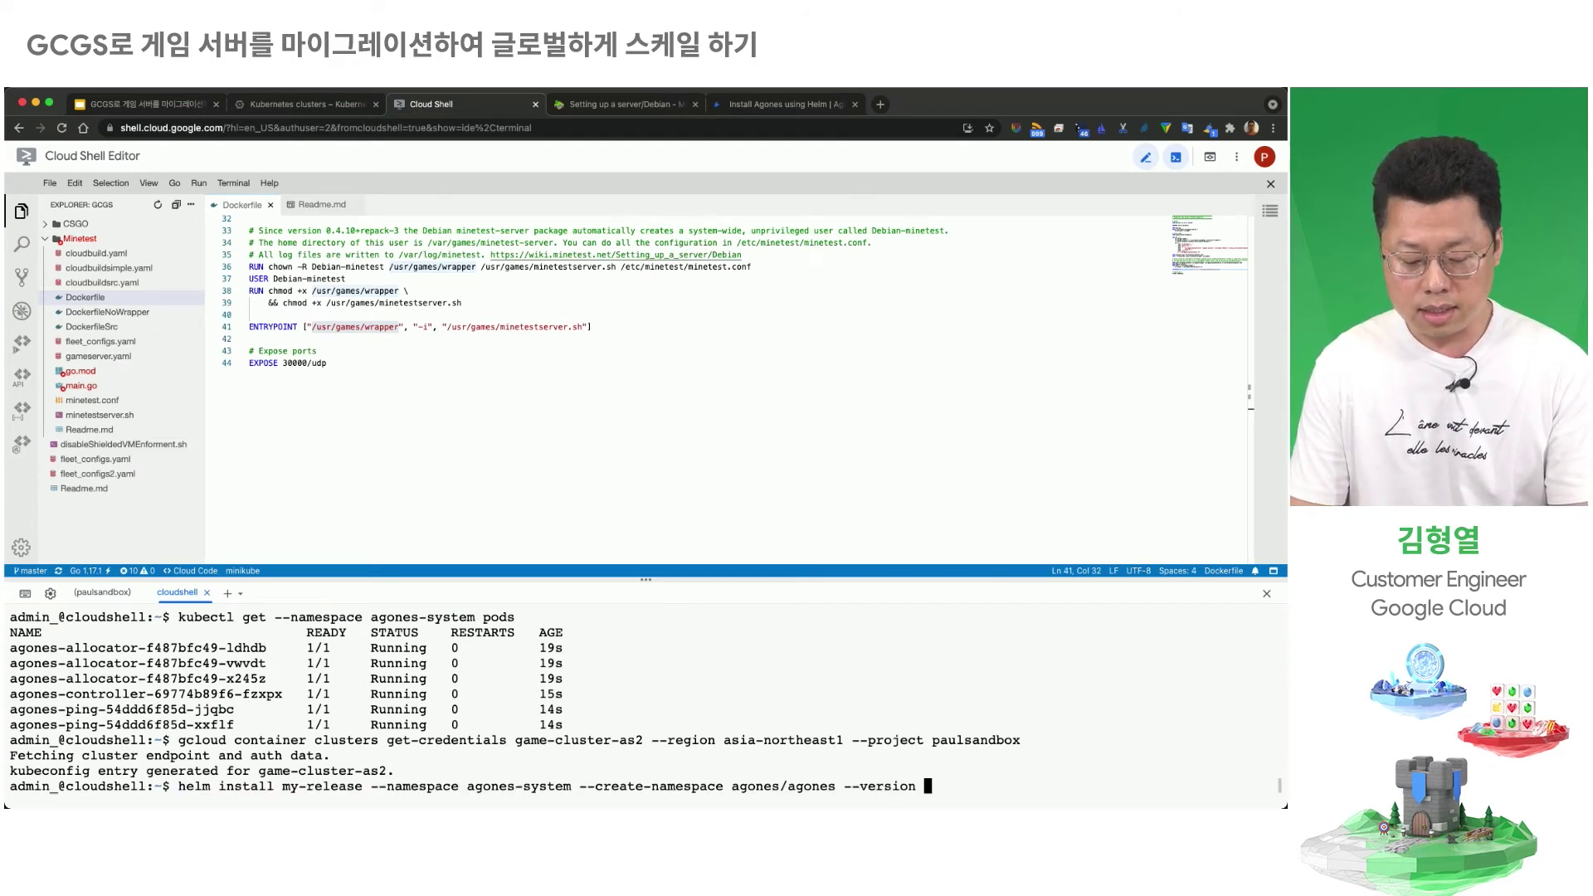
type("1.16.0")
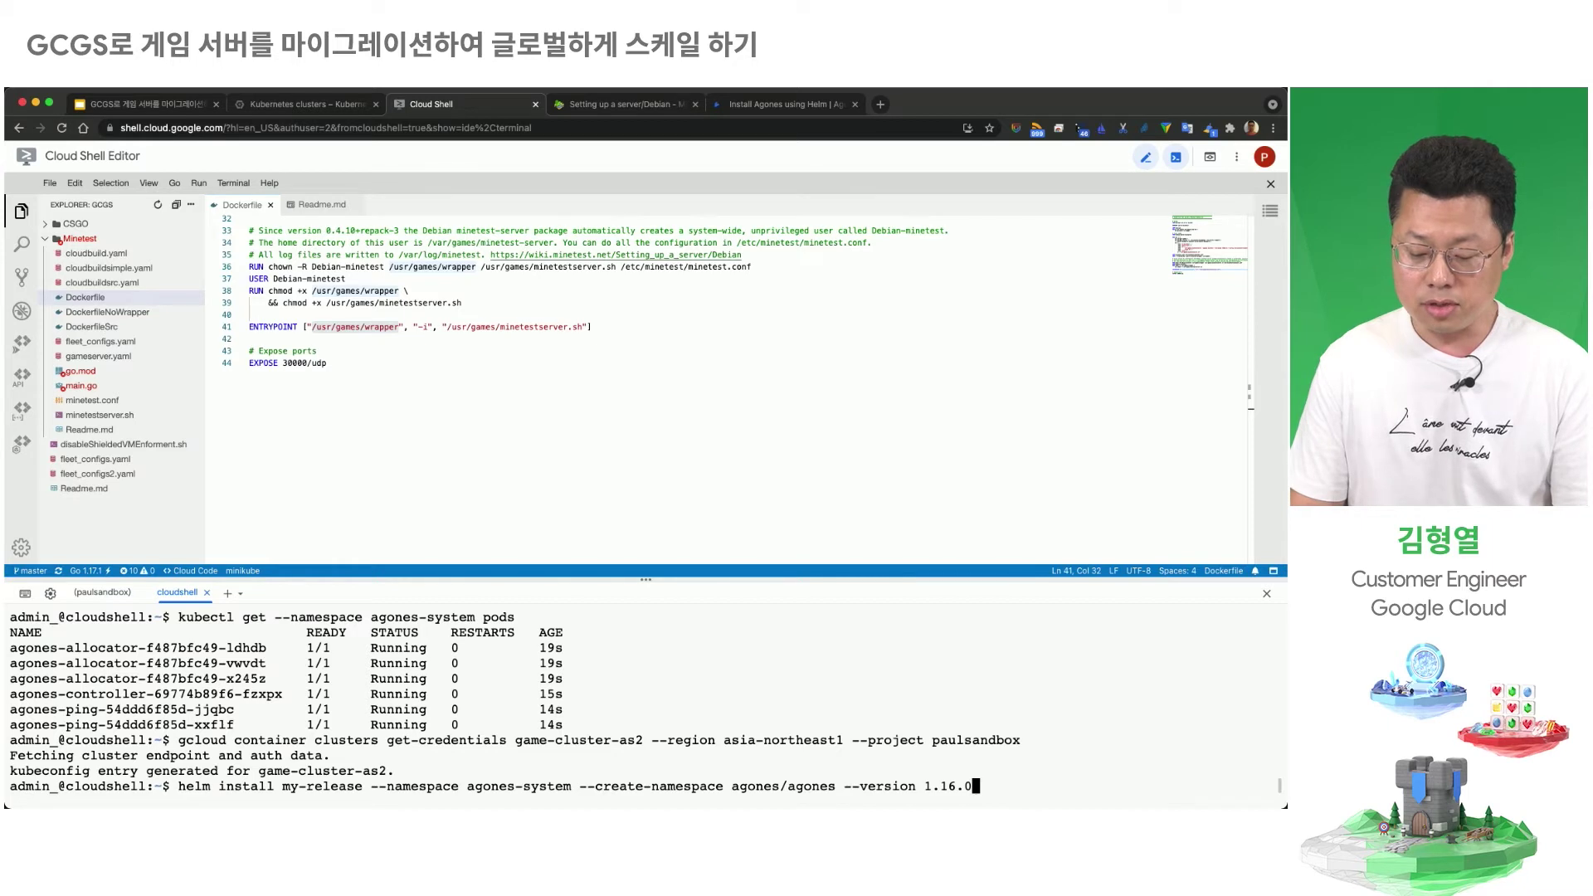
key("Return")
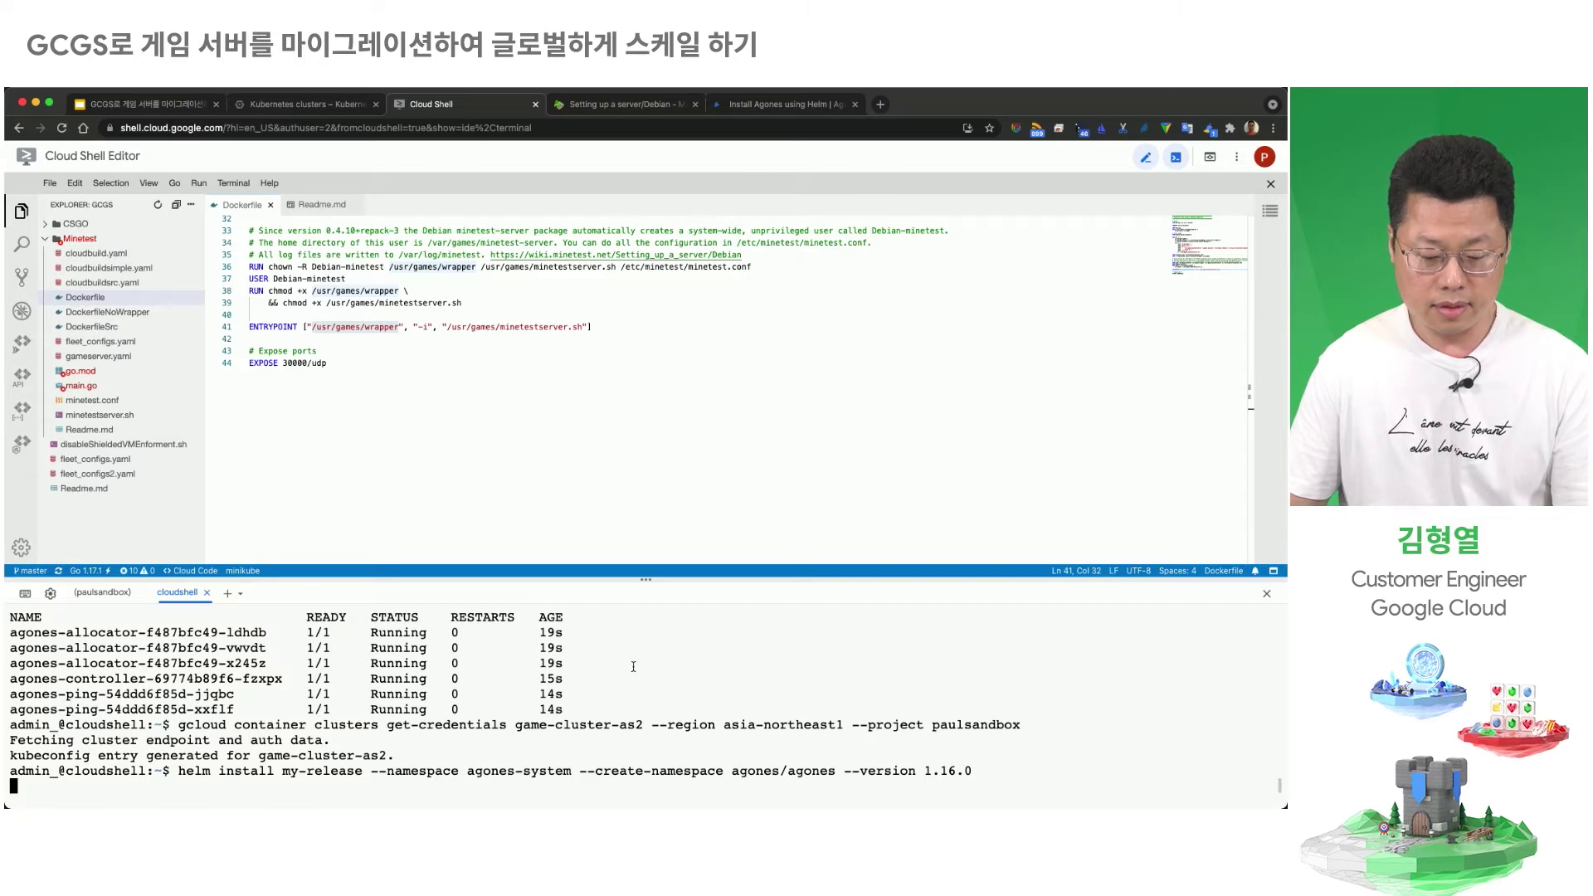
left_click(719, 662)
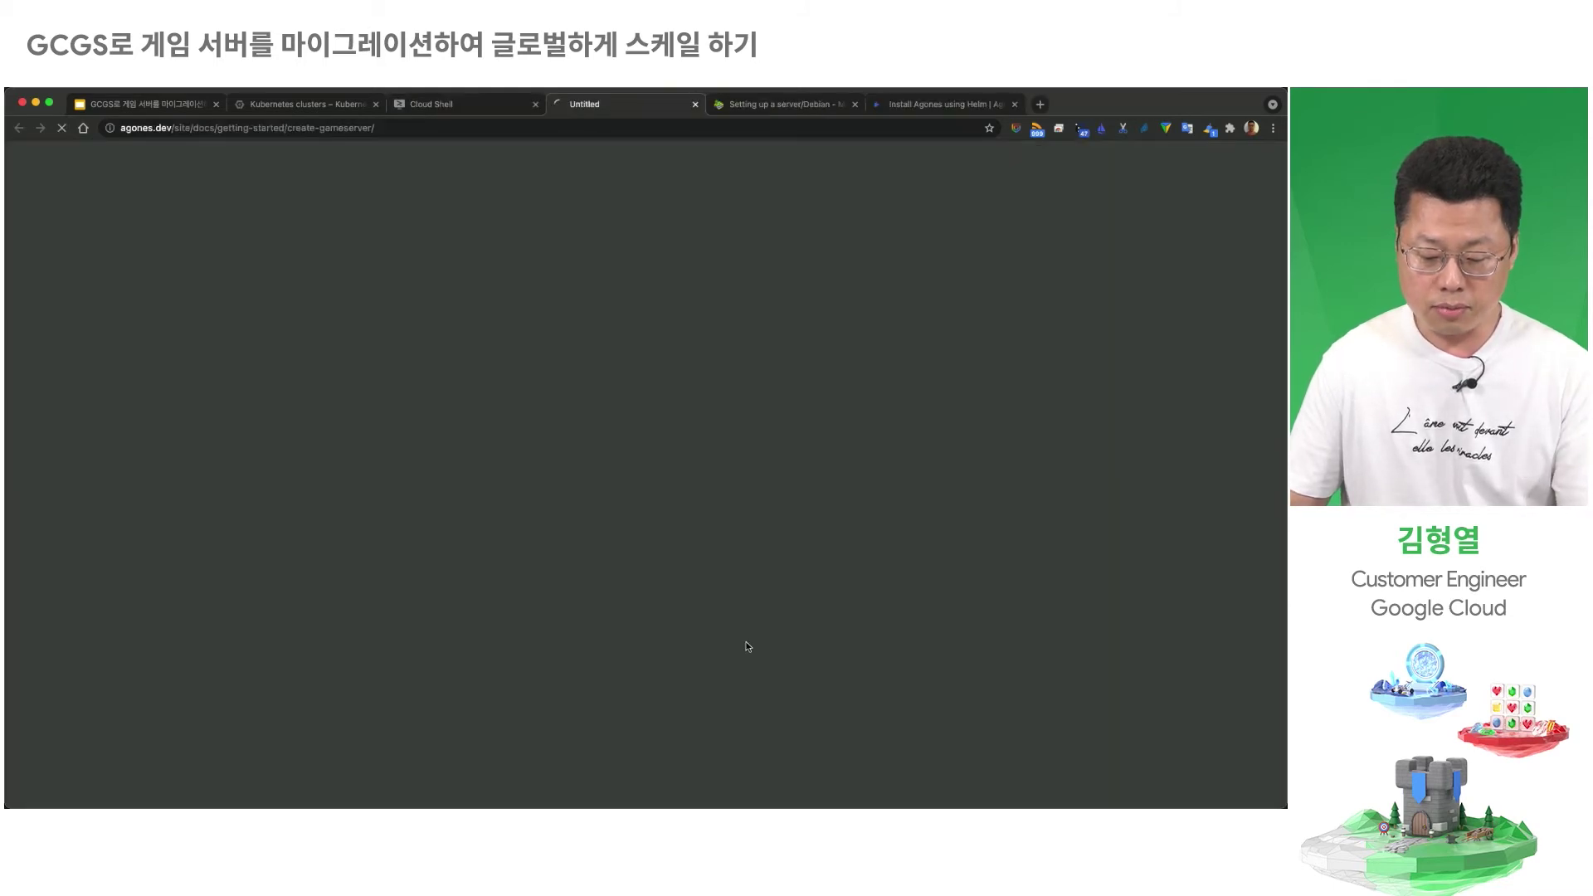
left_click(696, 105)
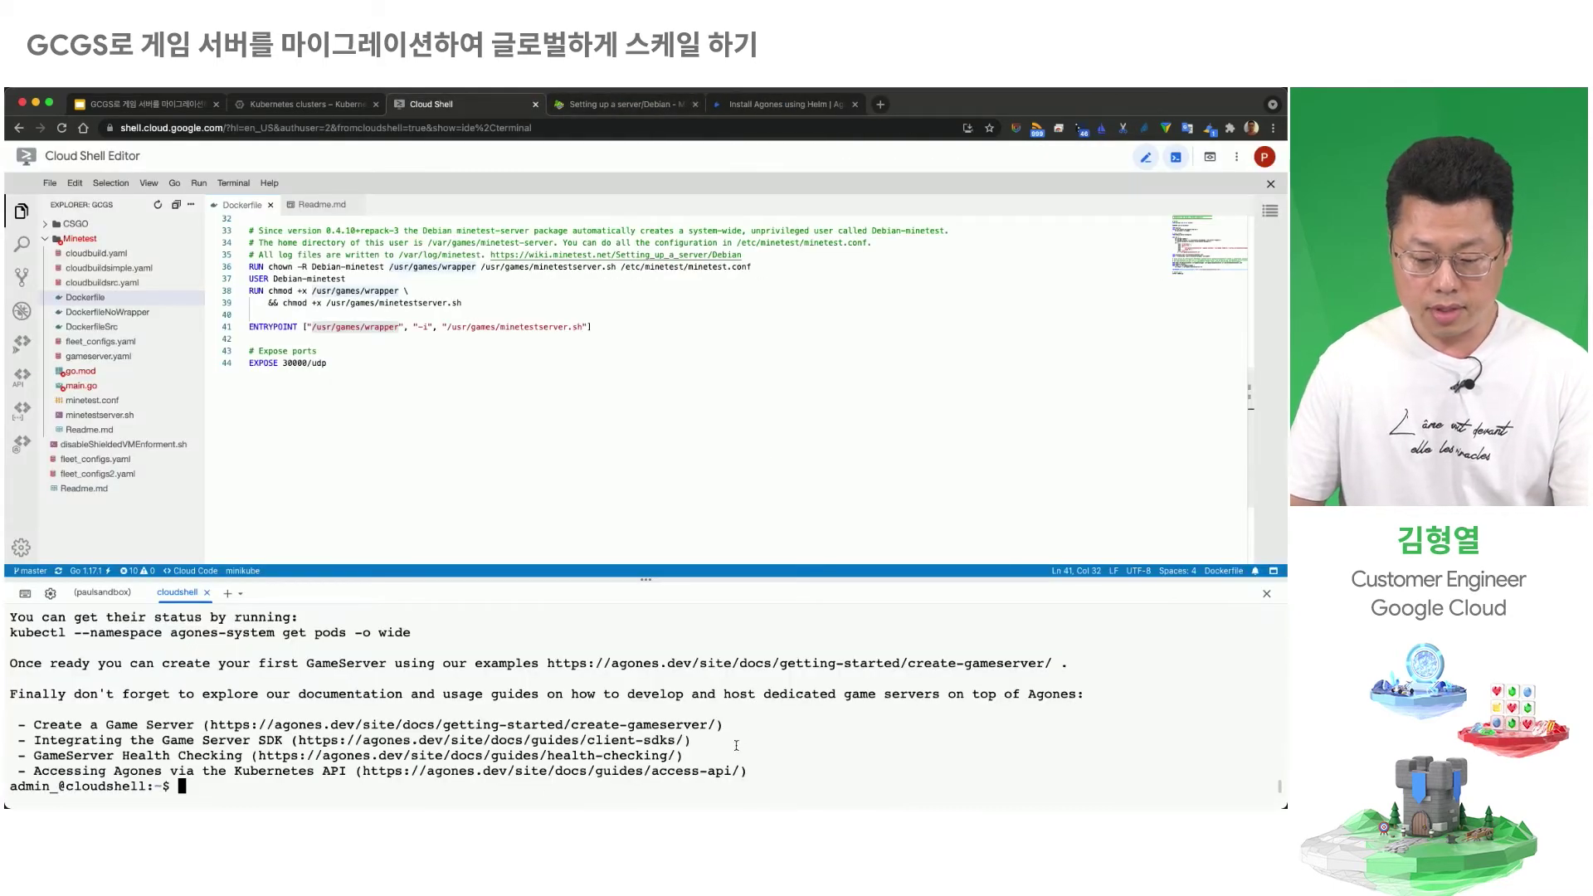
Step: Rerun kubectl get --namespace agones-system pods repeatedly to check the readiness of the Agones pods on game-cluster-as2
key("Up")
key("Up")
key("Up")
key("Return")
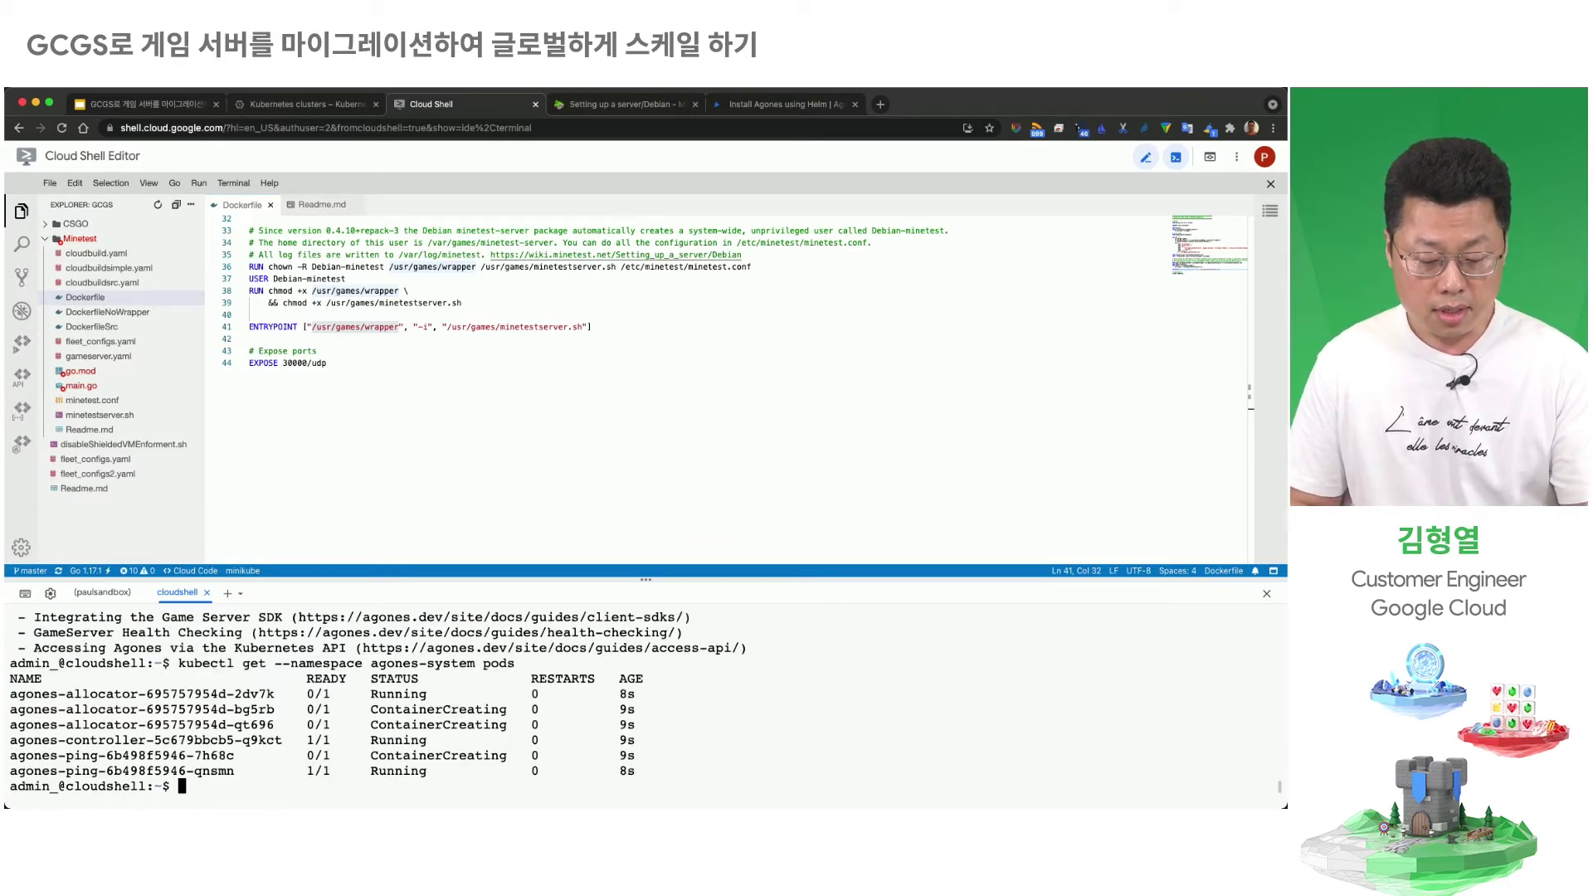
key("Up")
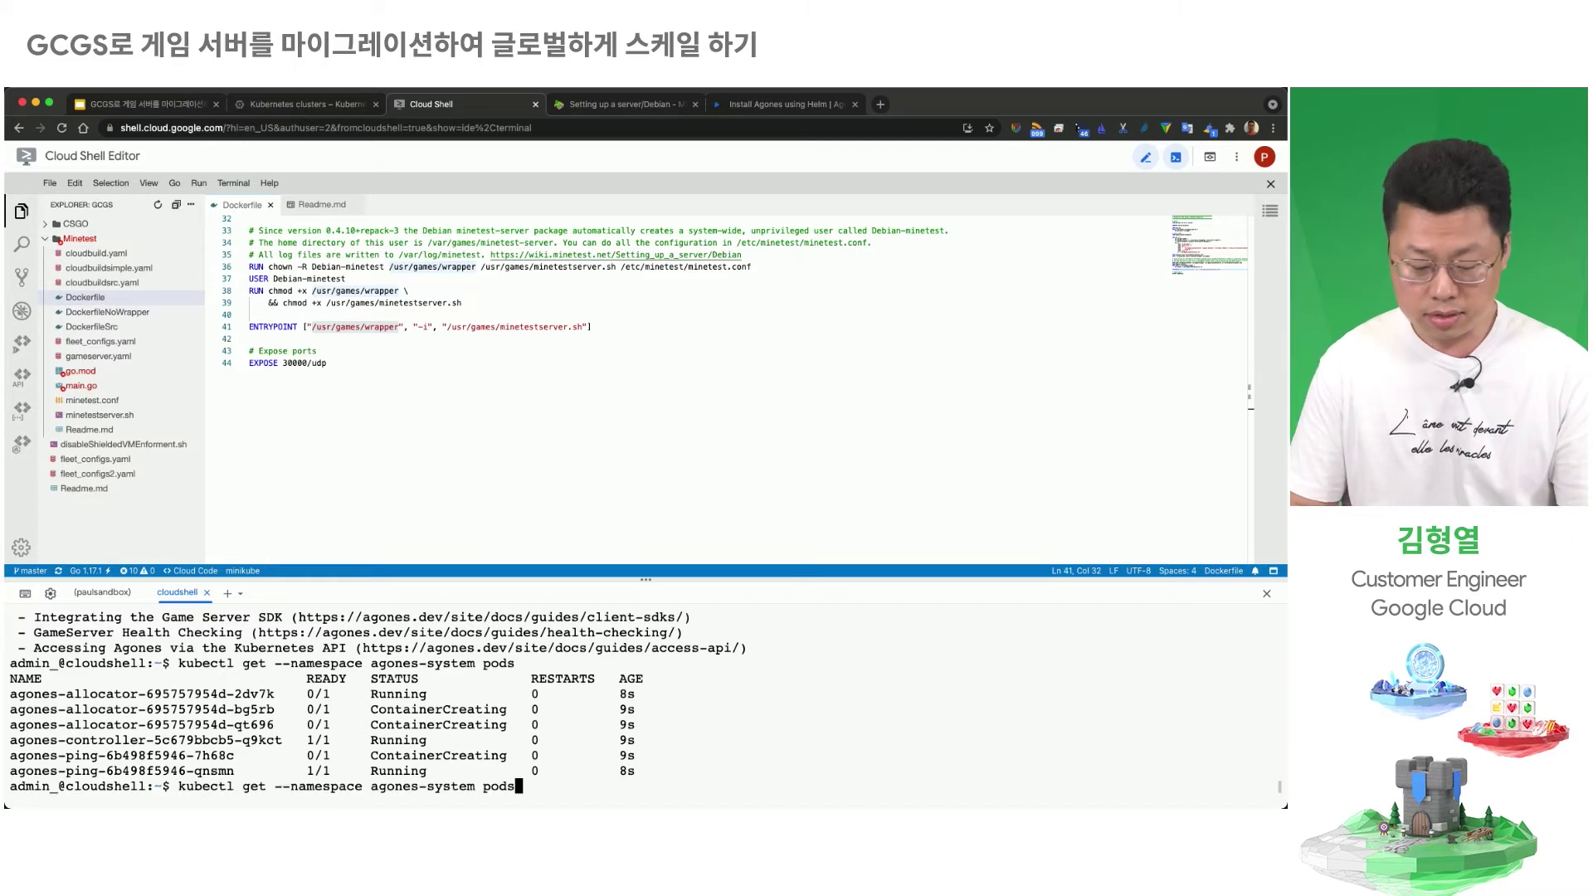
key("Return")
key("Up")
key("Return")
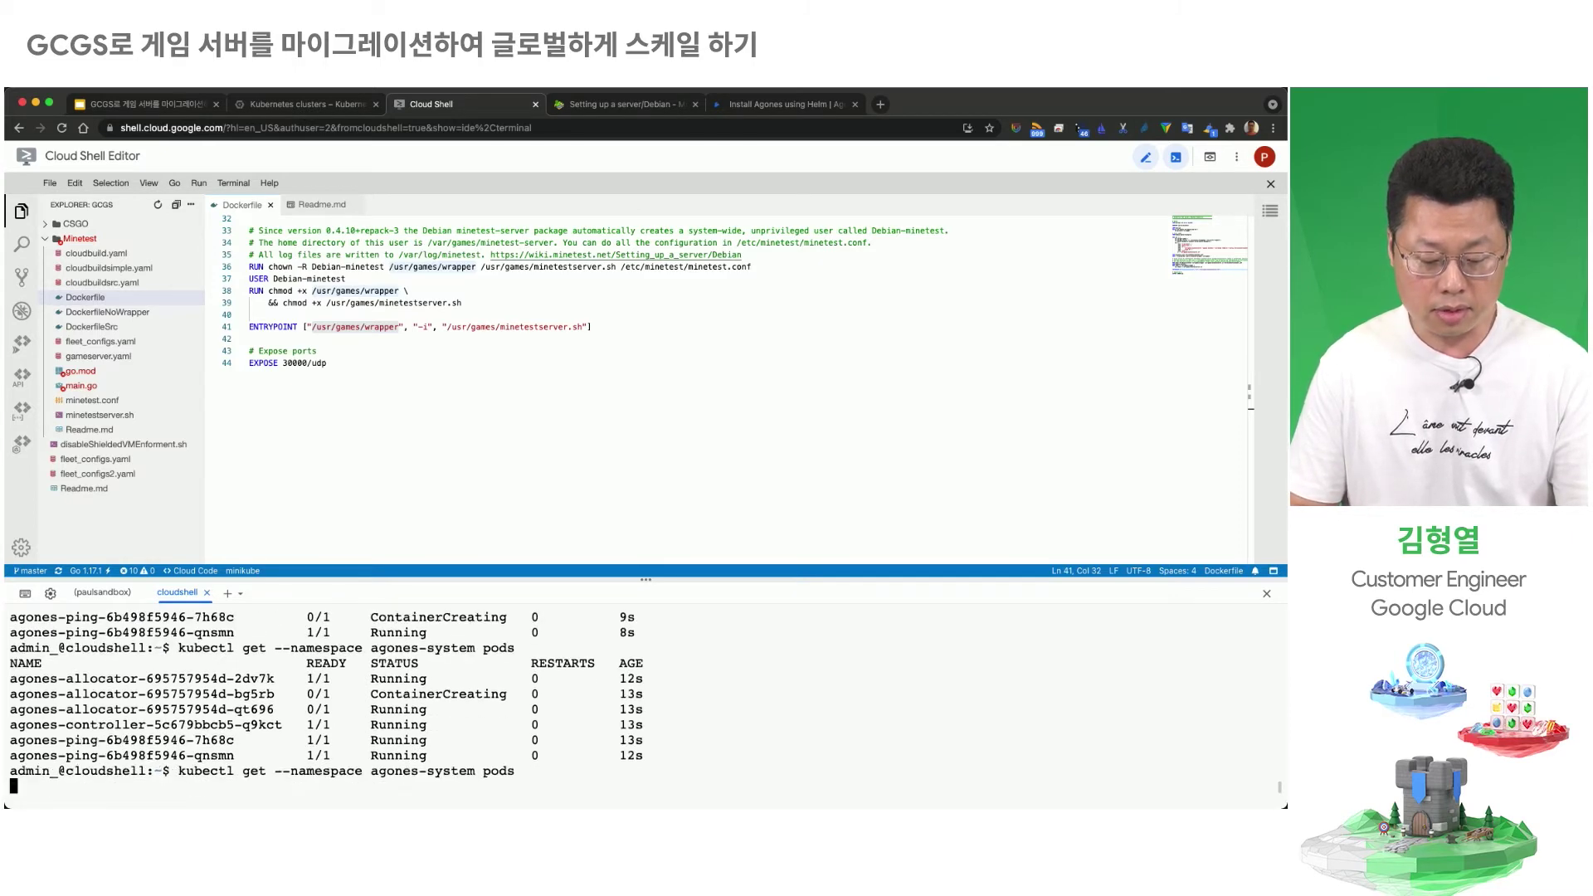
key("Up")
key("Return")
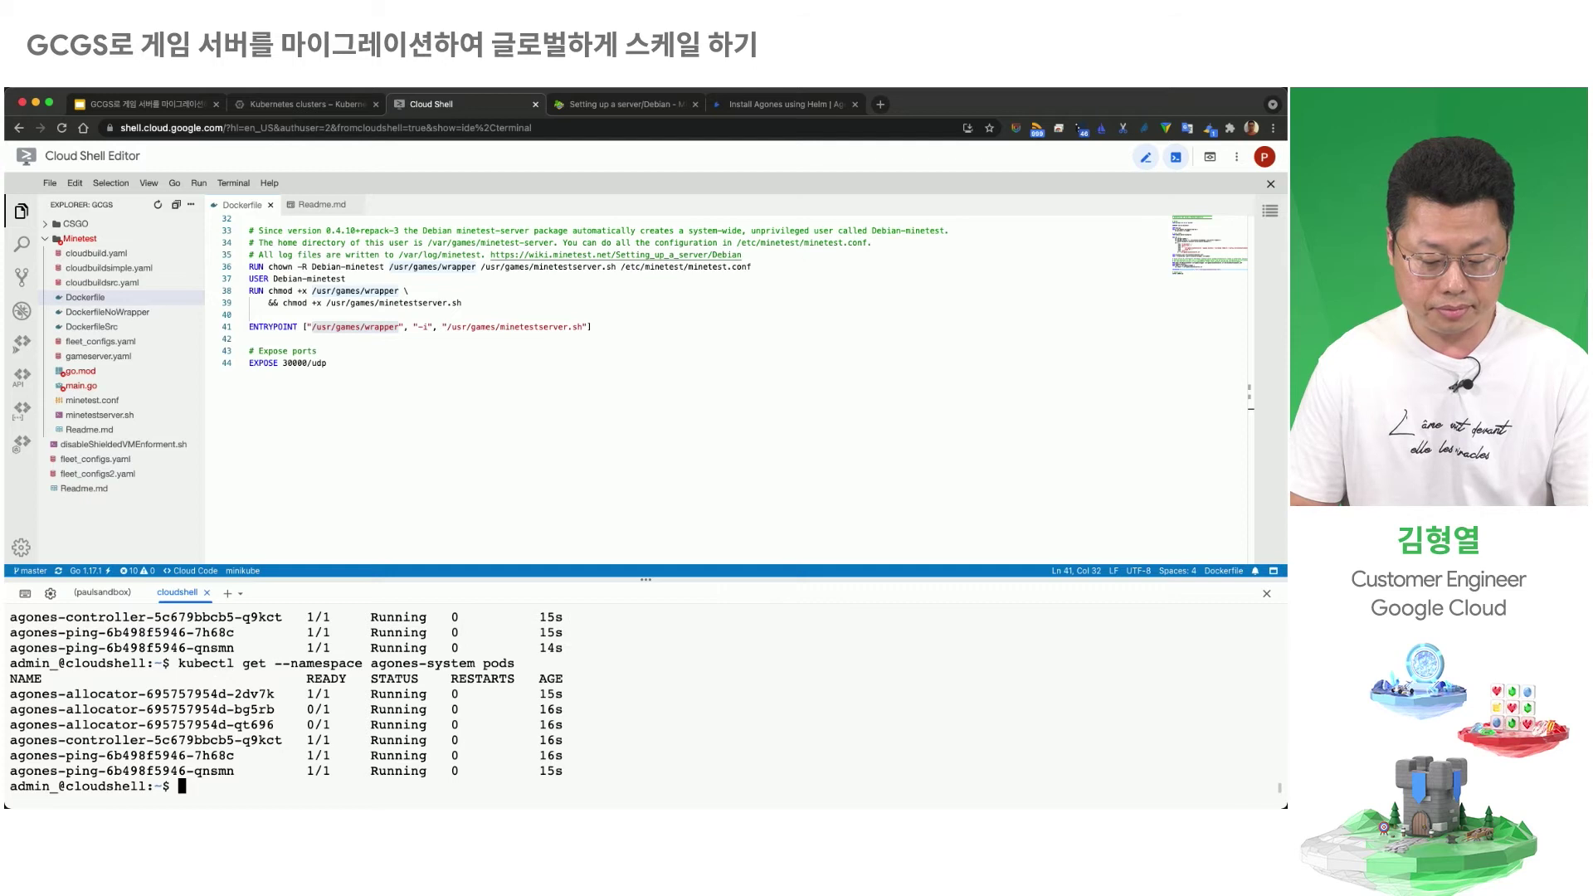
key("Up")
key("Return")
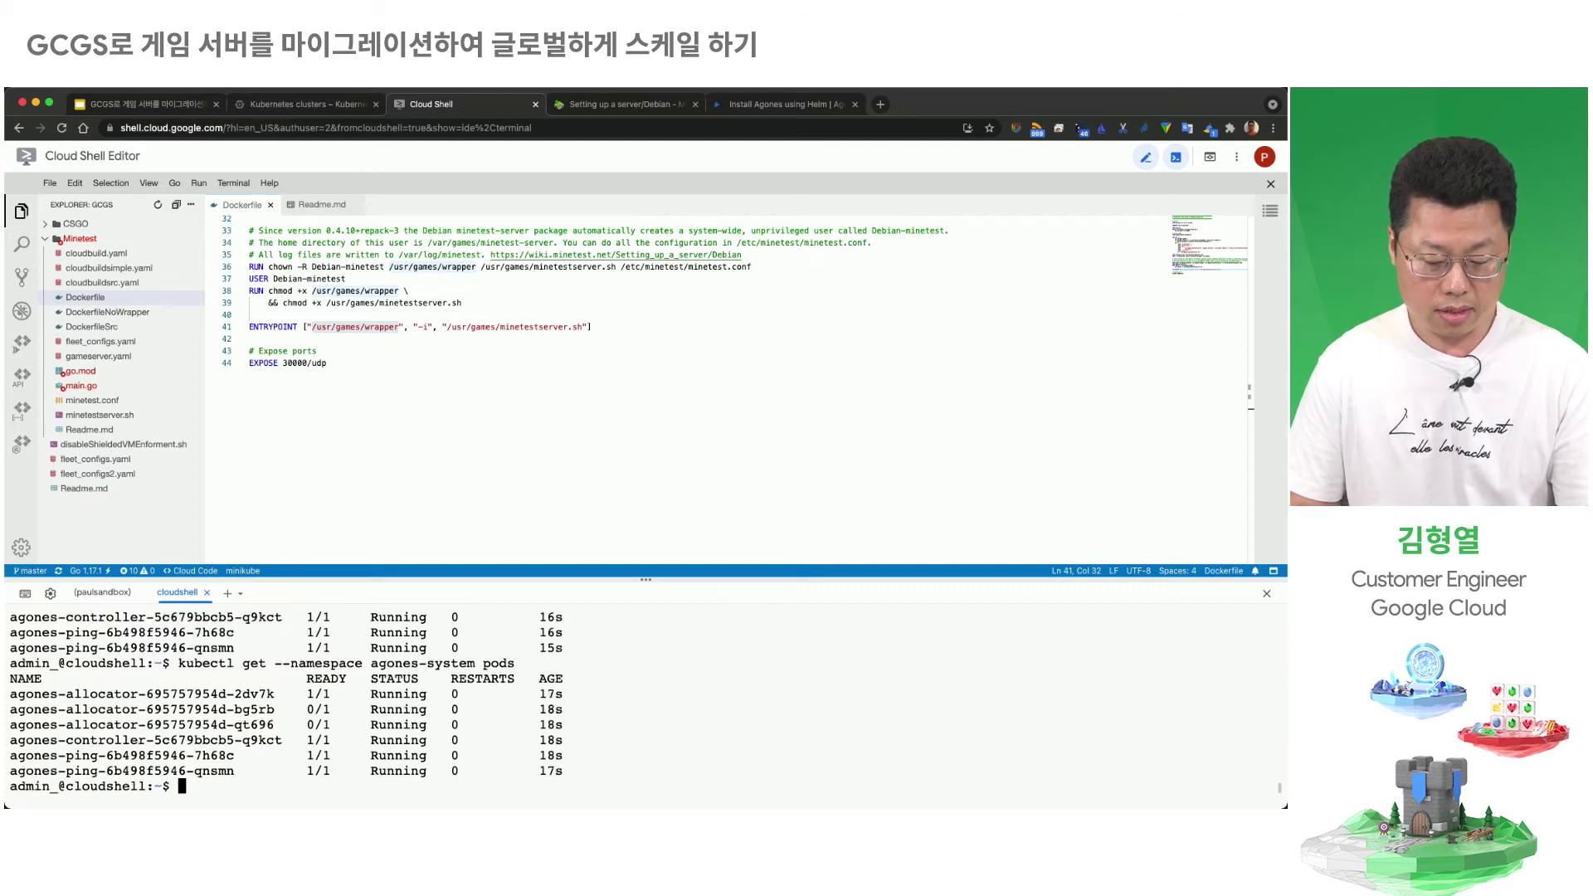
key("Up")
key("Return")
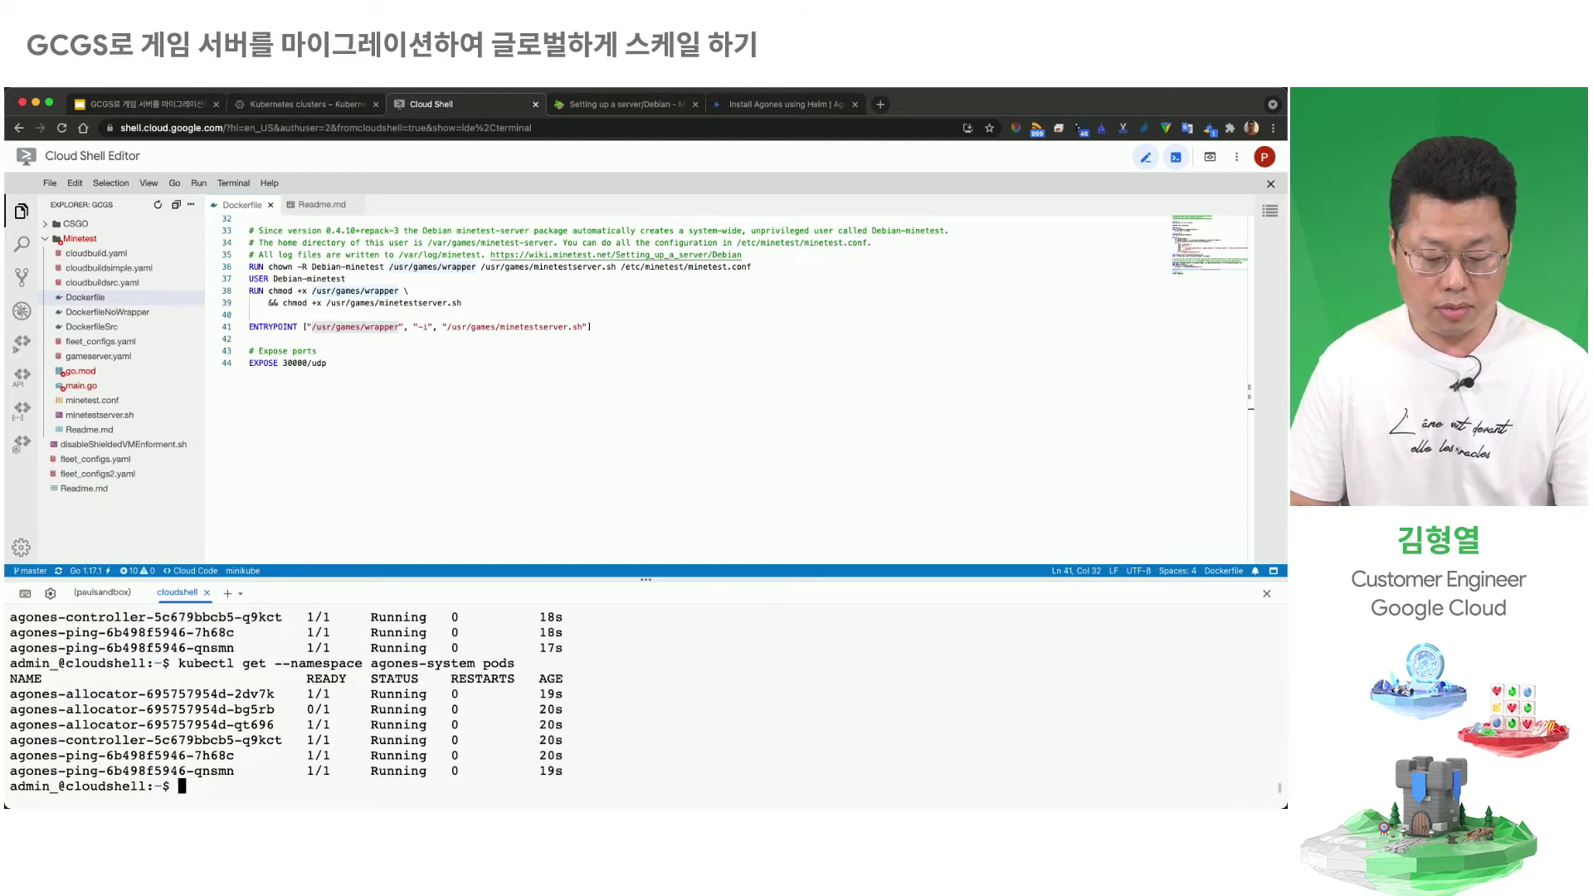
key("Up")
key("Return")
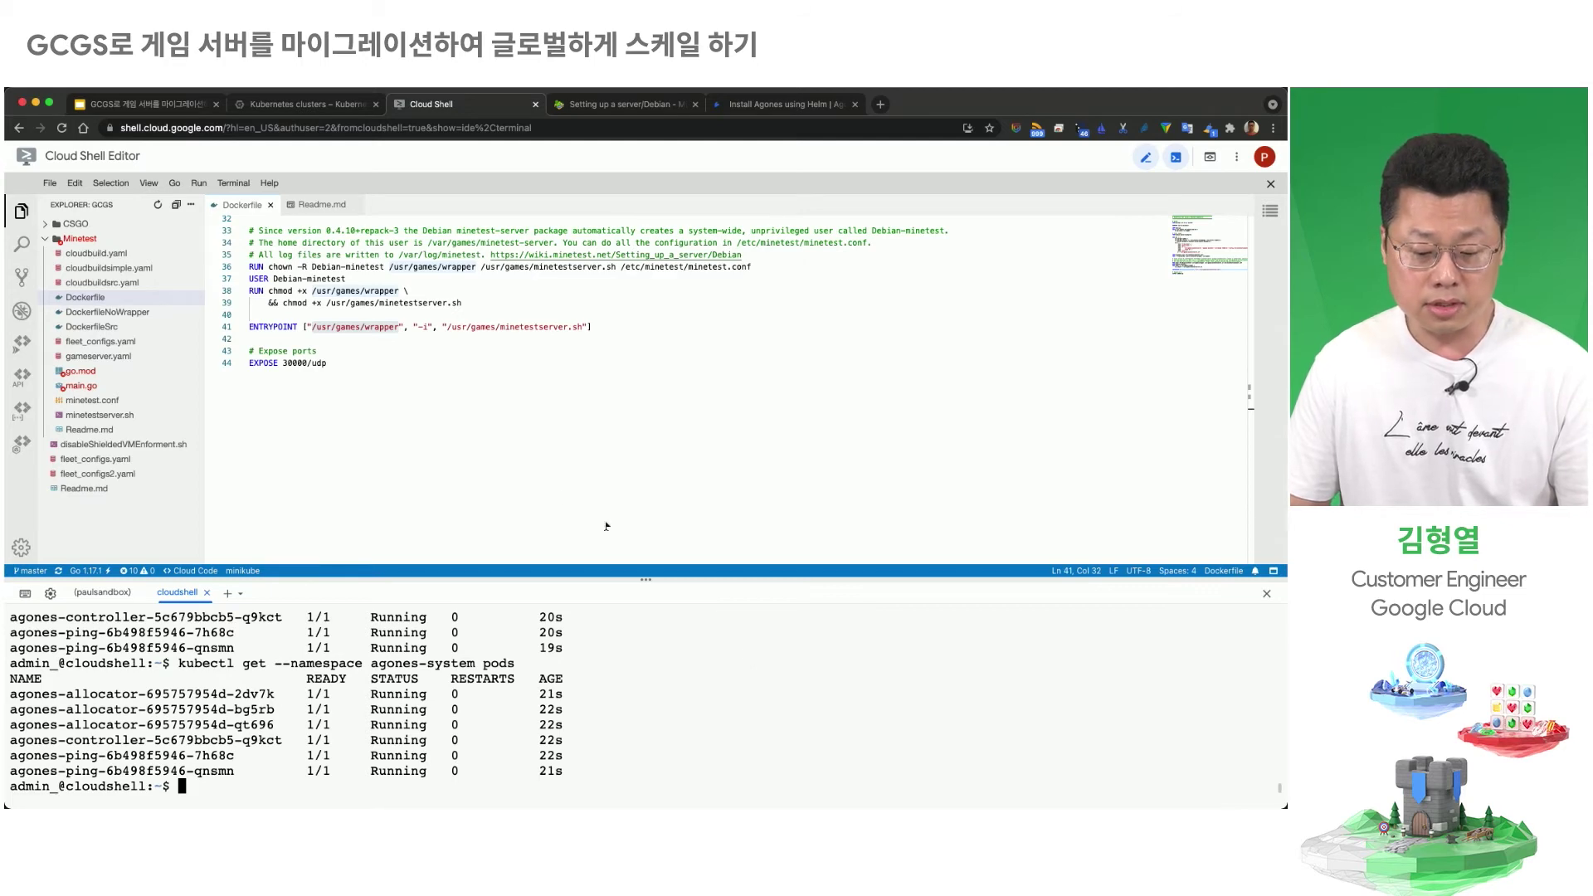
Step: Switch to the Google Slides presentation and advance to the slide on basic Game Server concepts
left_click(160, 103)
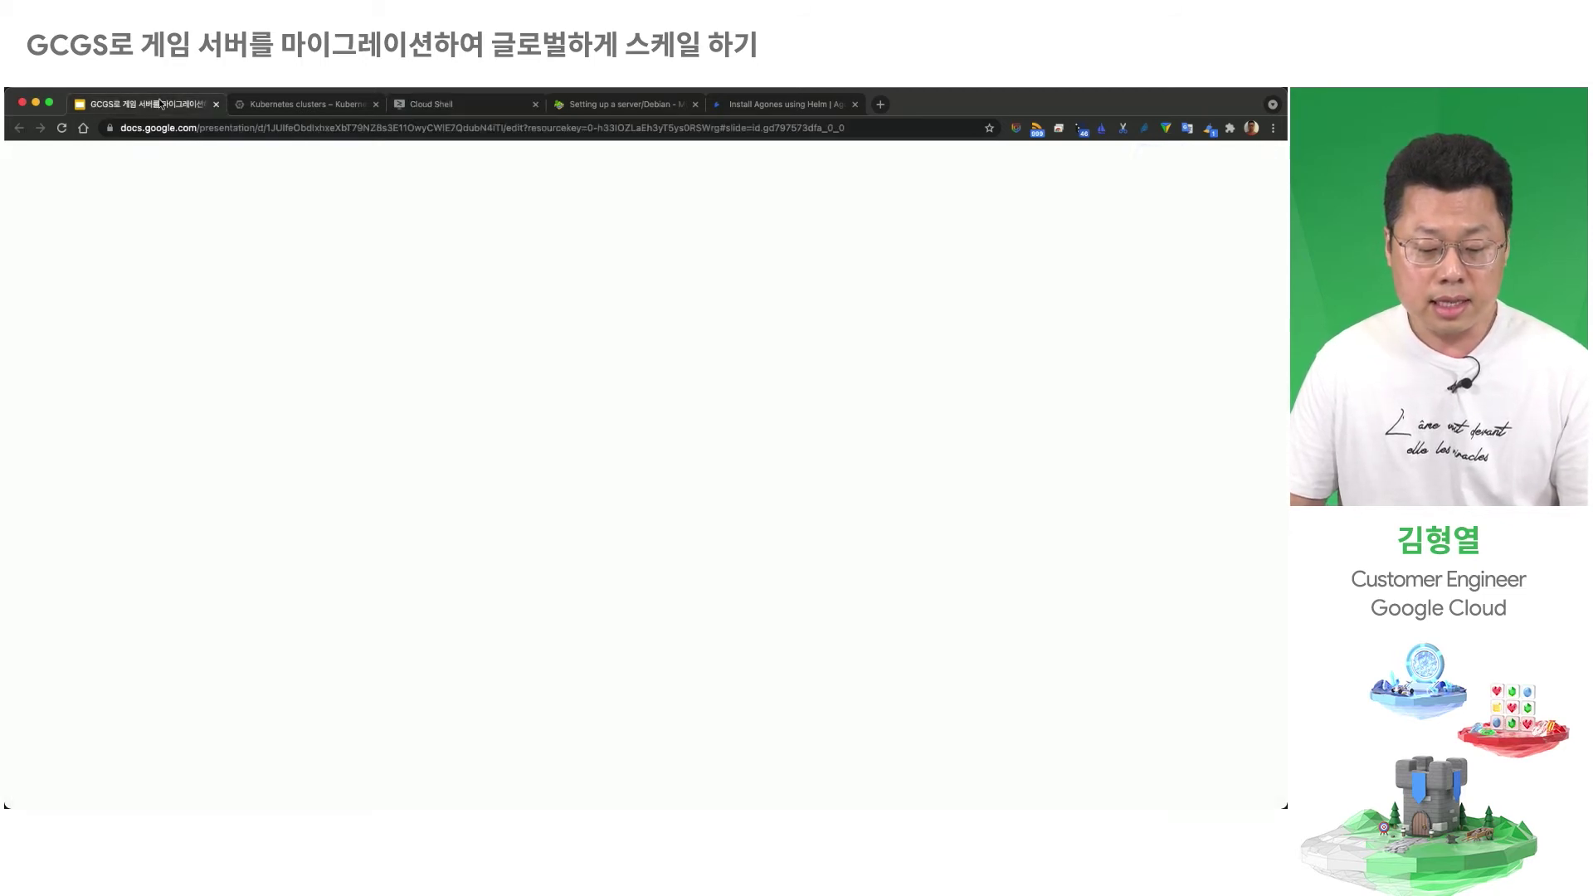
key("Right")
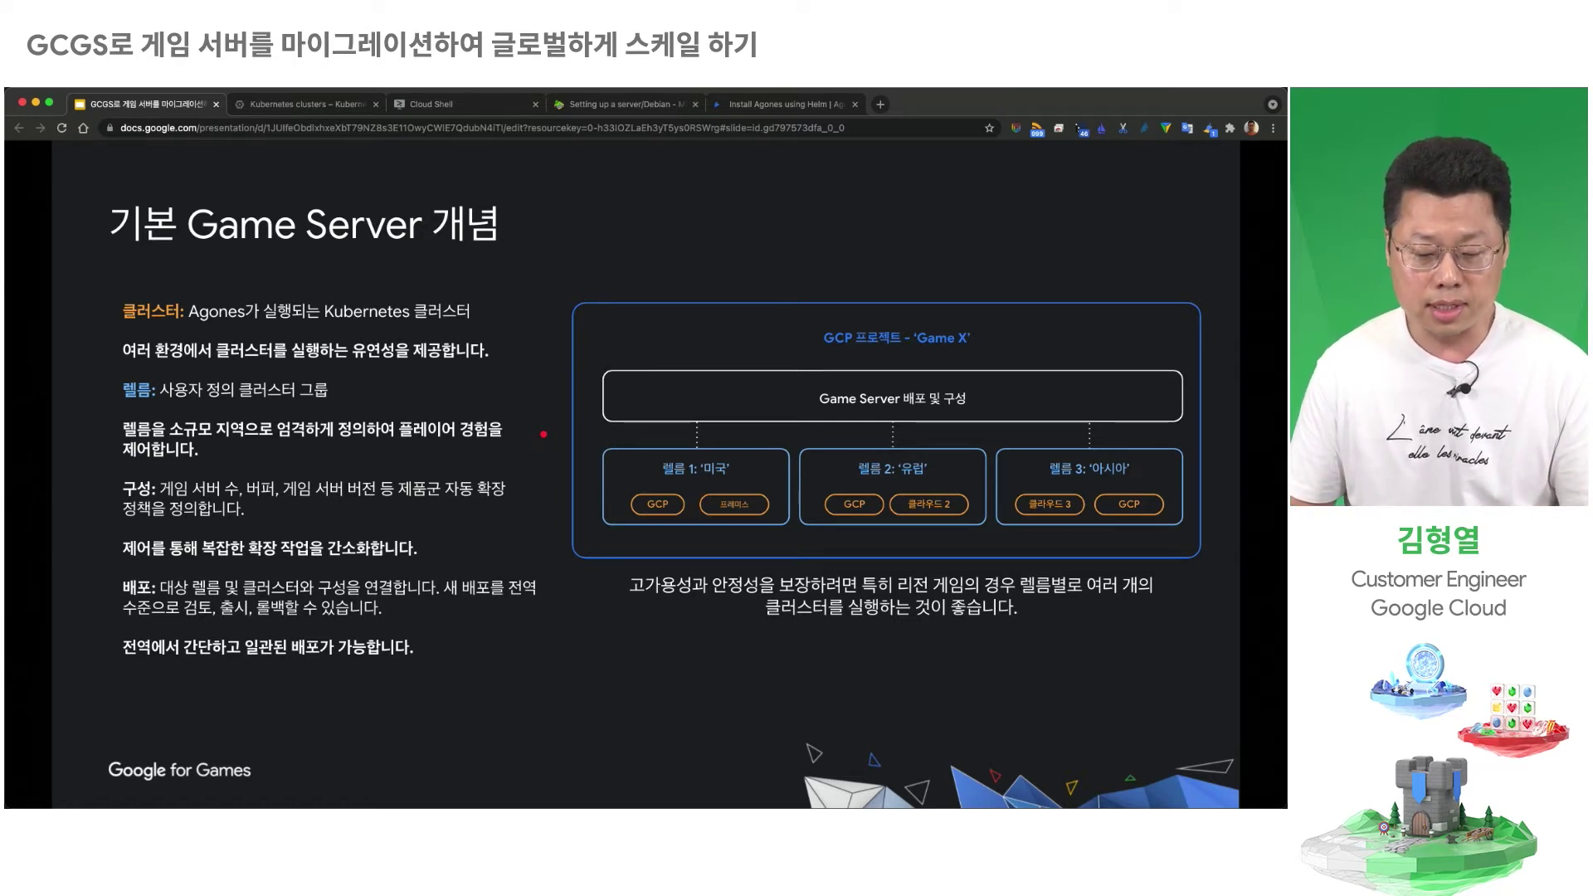
Step: Return to the Cloud Console, open Realms & Clusters under Game Servers, and expand the real-eu and real-us realms
left_click(329, 104)
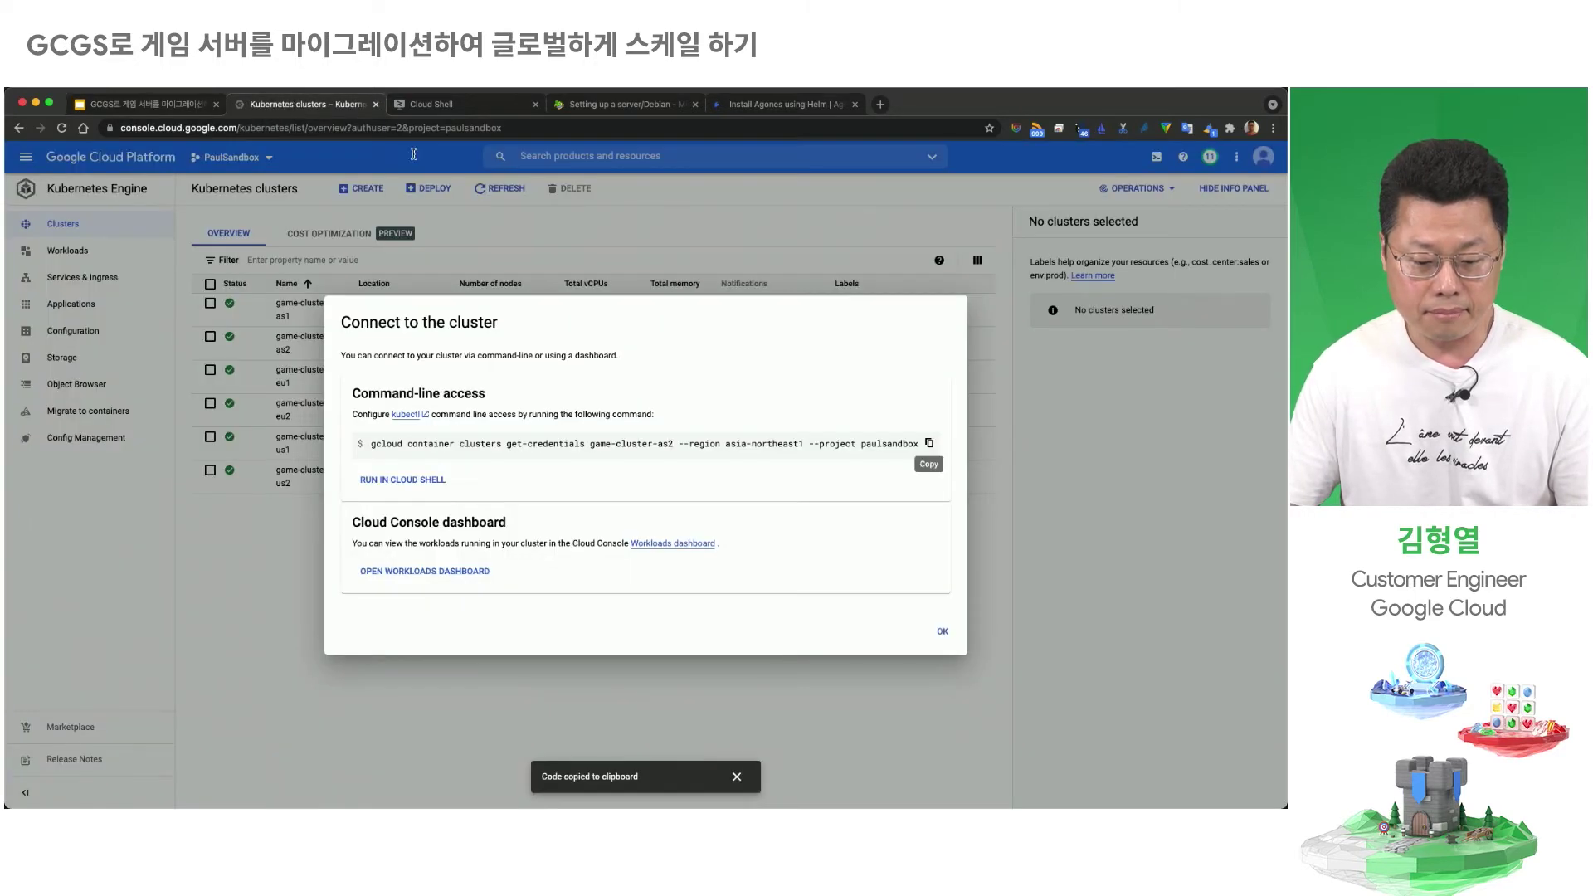
left_click(704, 242)
left_click(27, 157)
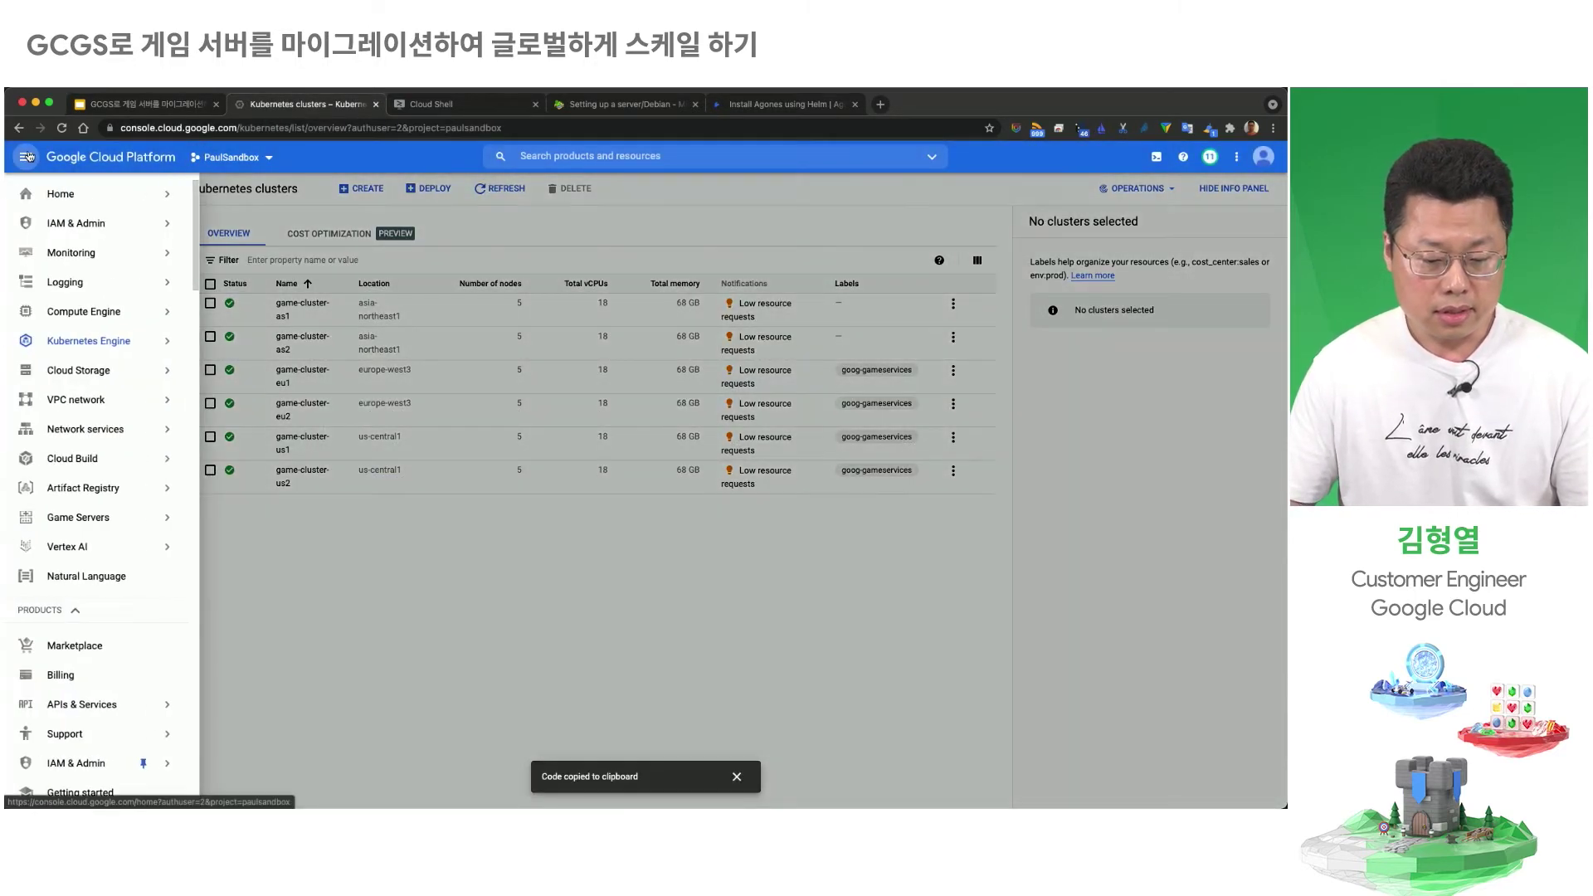
mouse_move(112, 524)
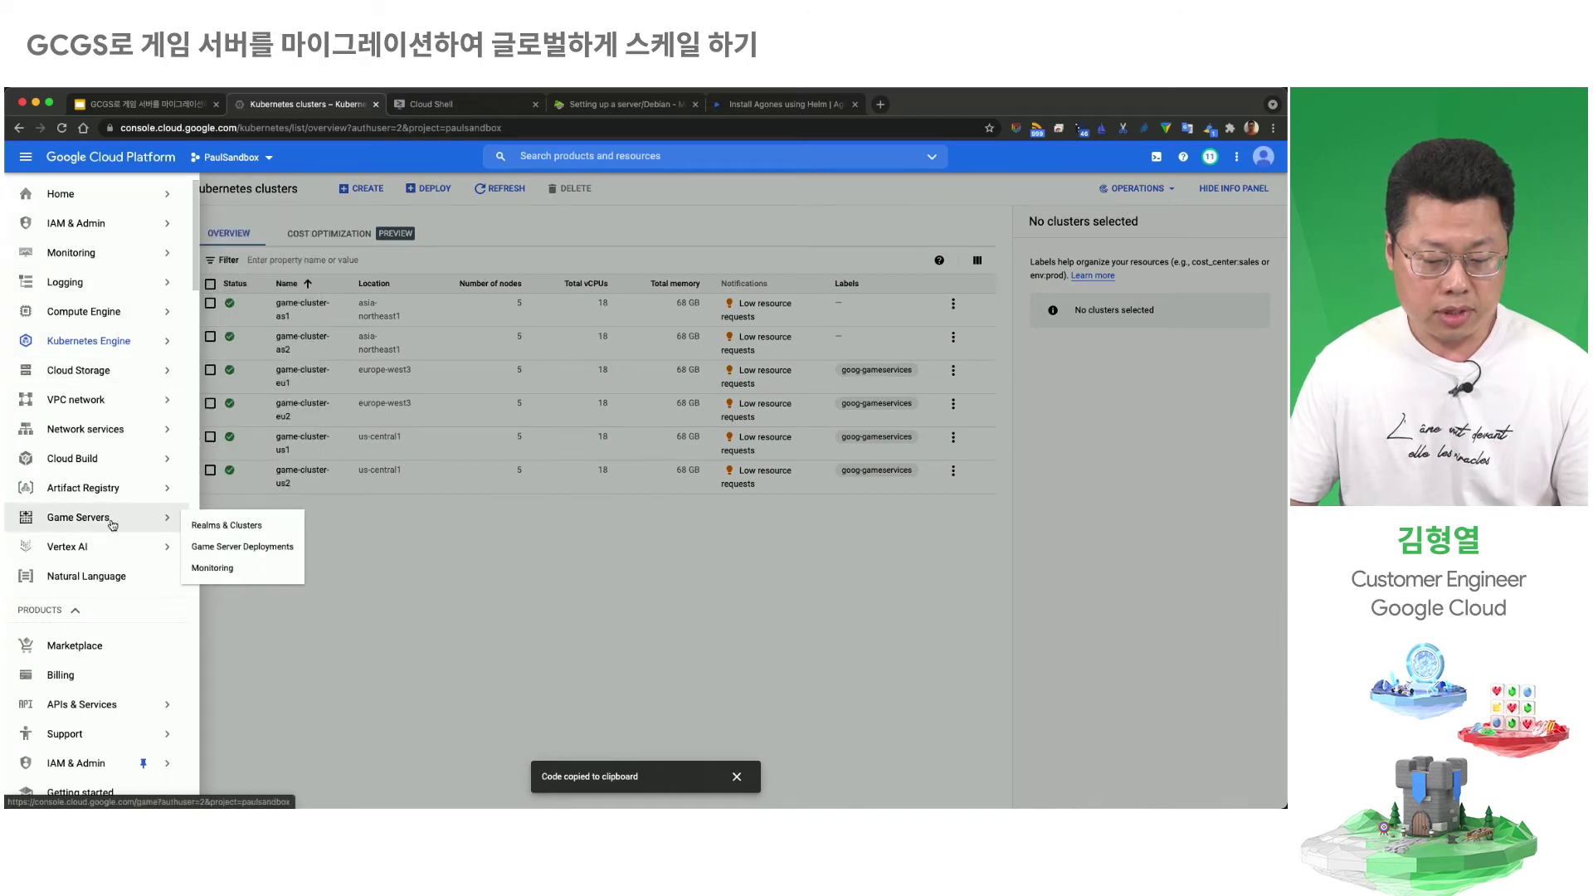
left_click(238, 528)
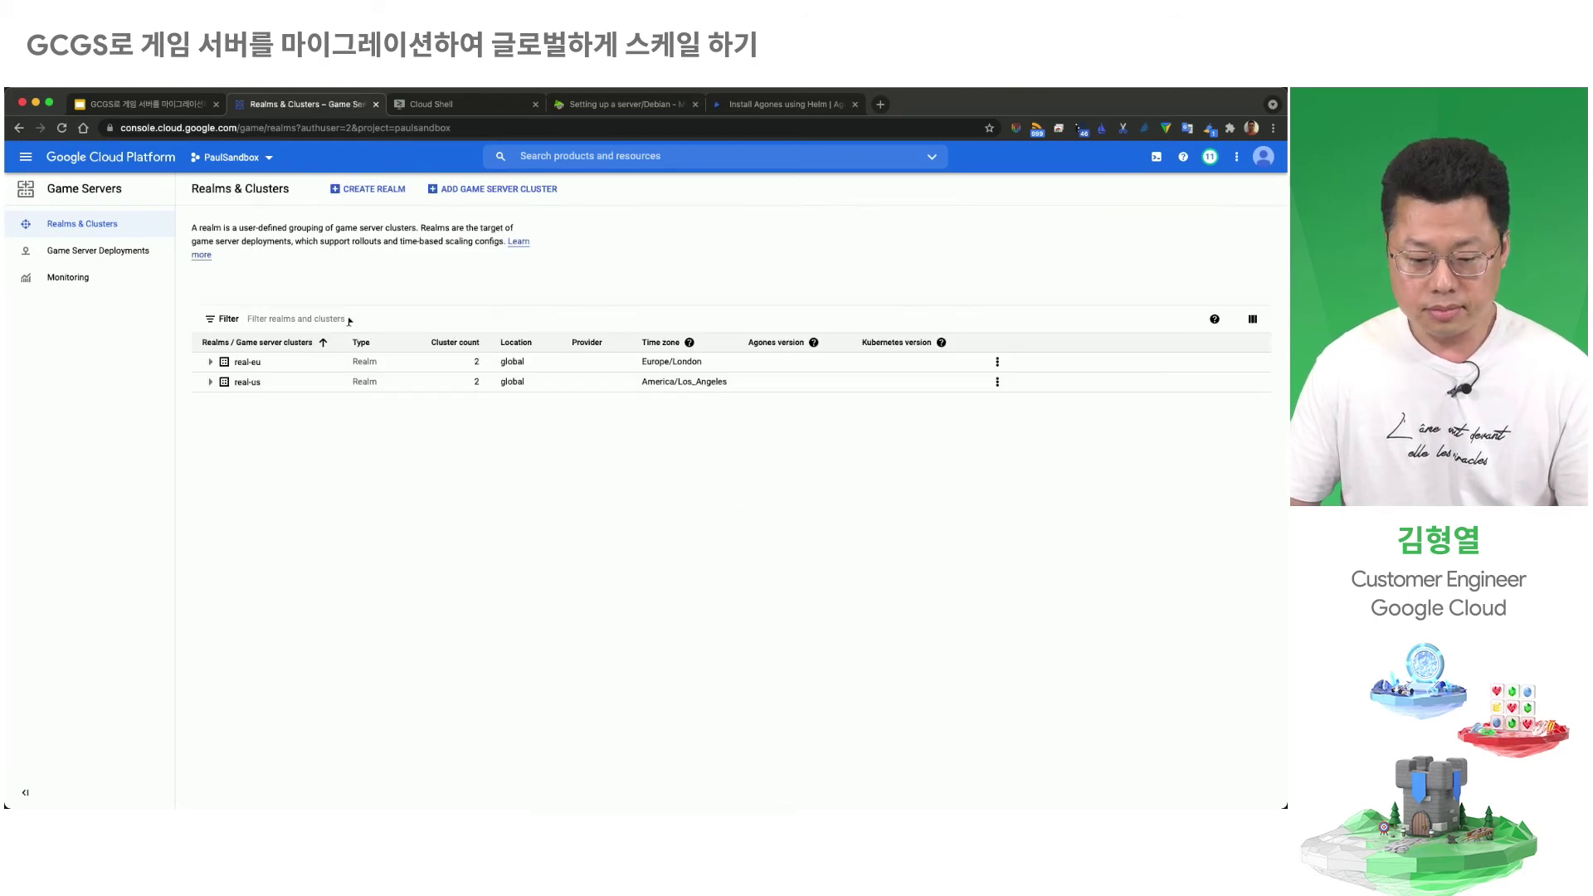
left_click(210, 361)
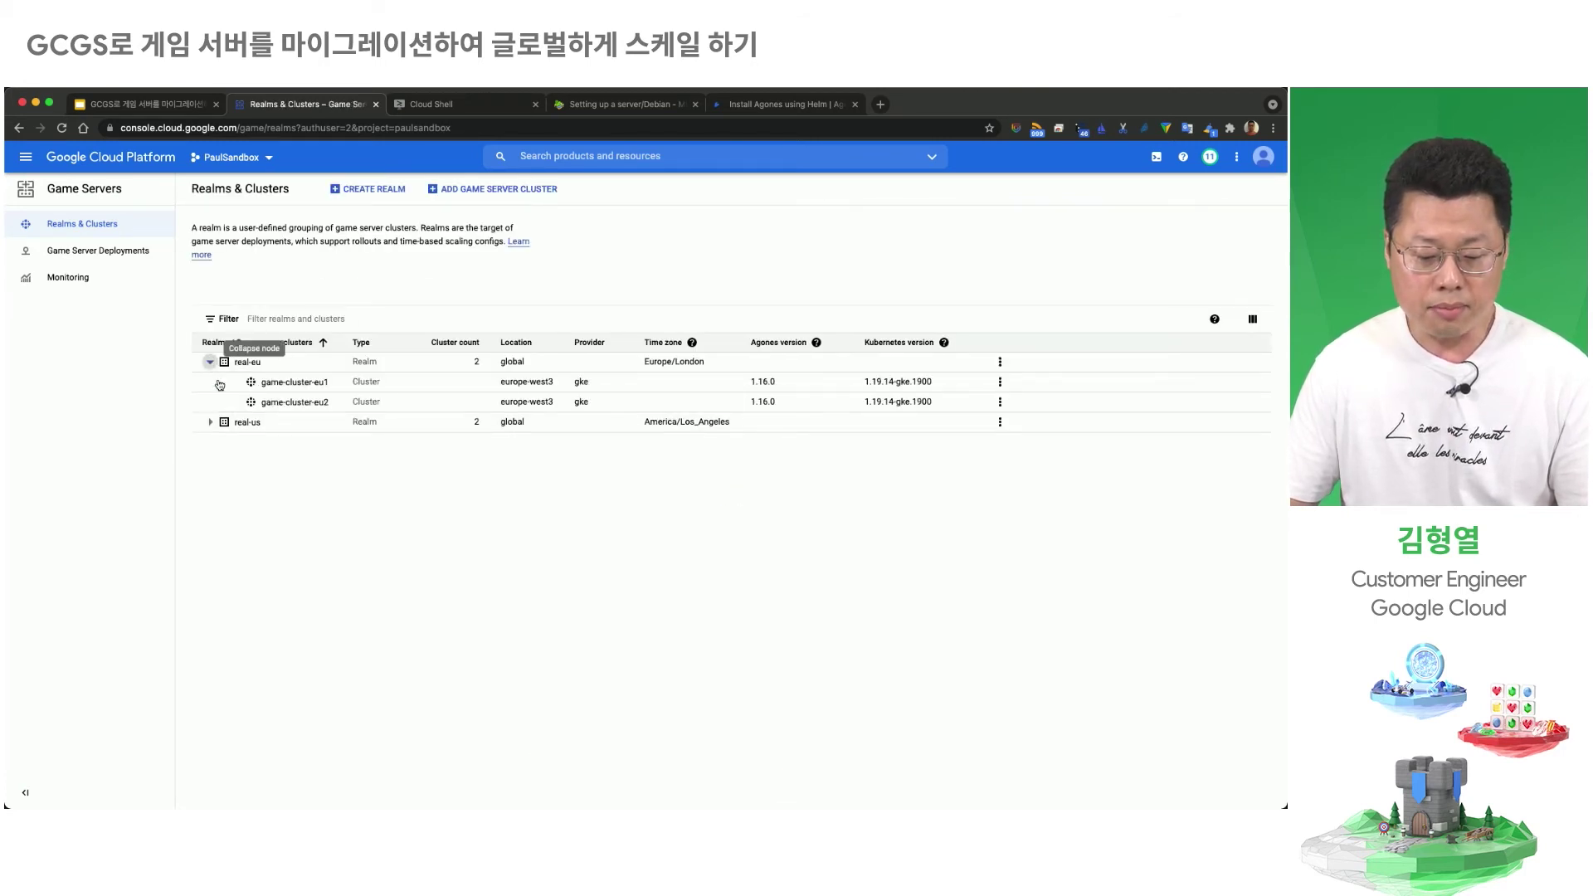
left_click(209, 423)
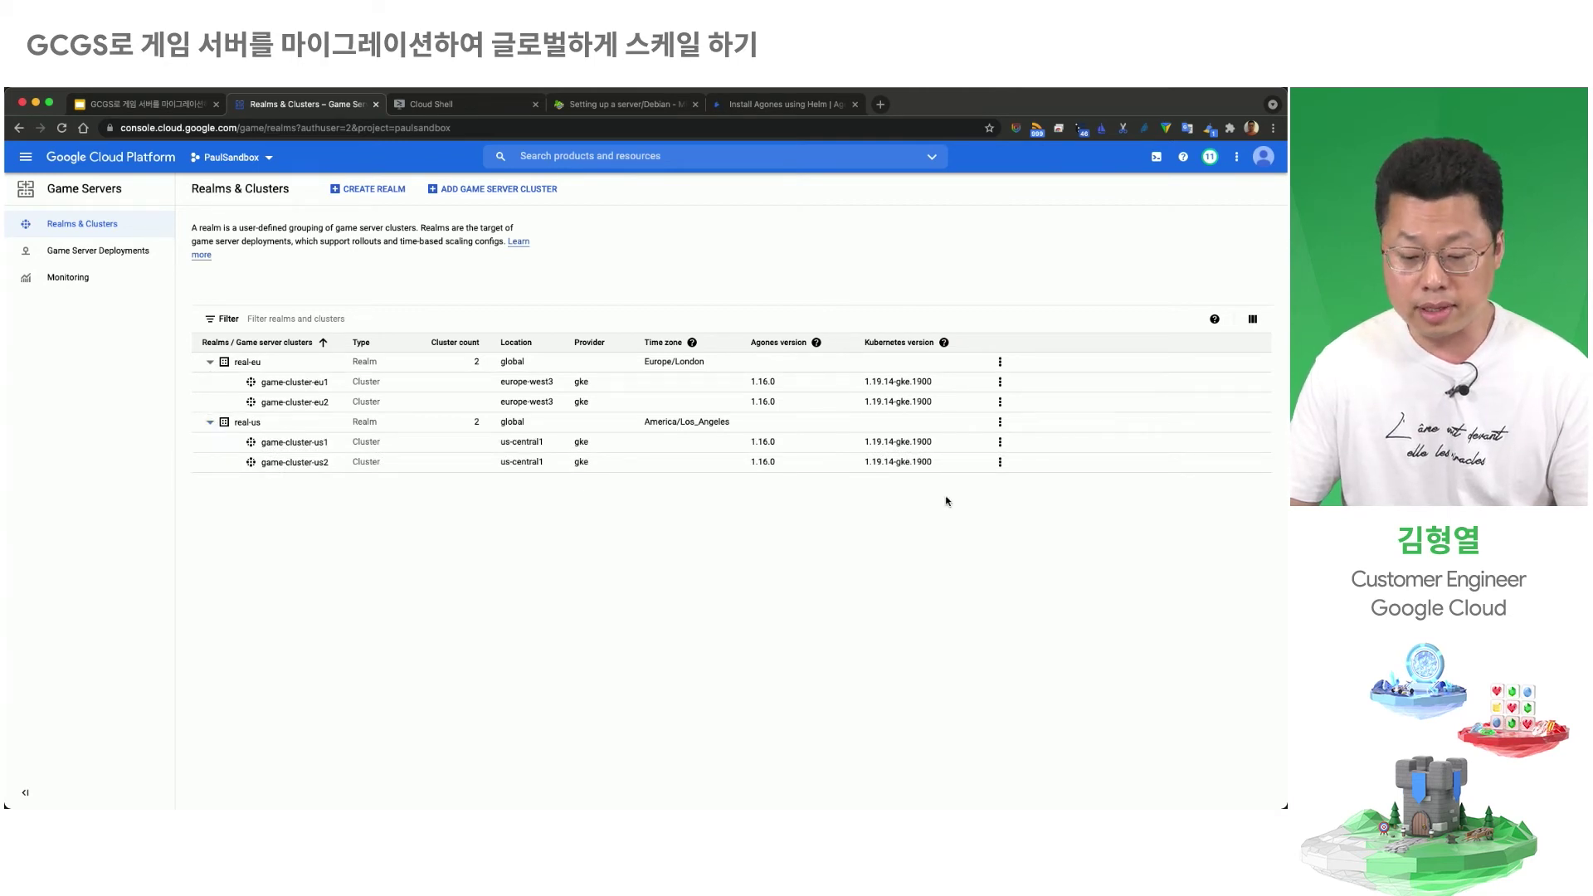
Step: Create a realm named real-as with the Korean Standard Time (KST) timezone
left_click(363, 189)
left_click(263, 313)
type("real-as")
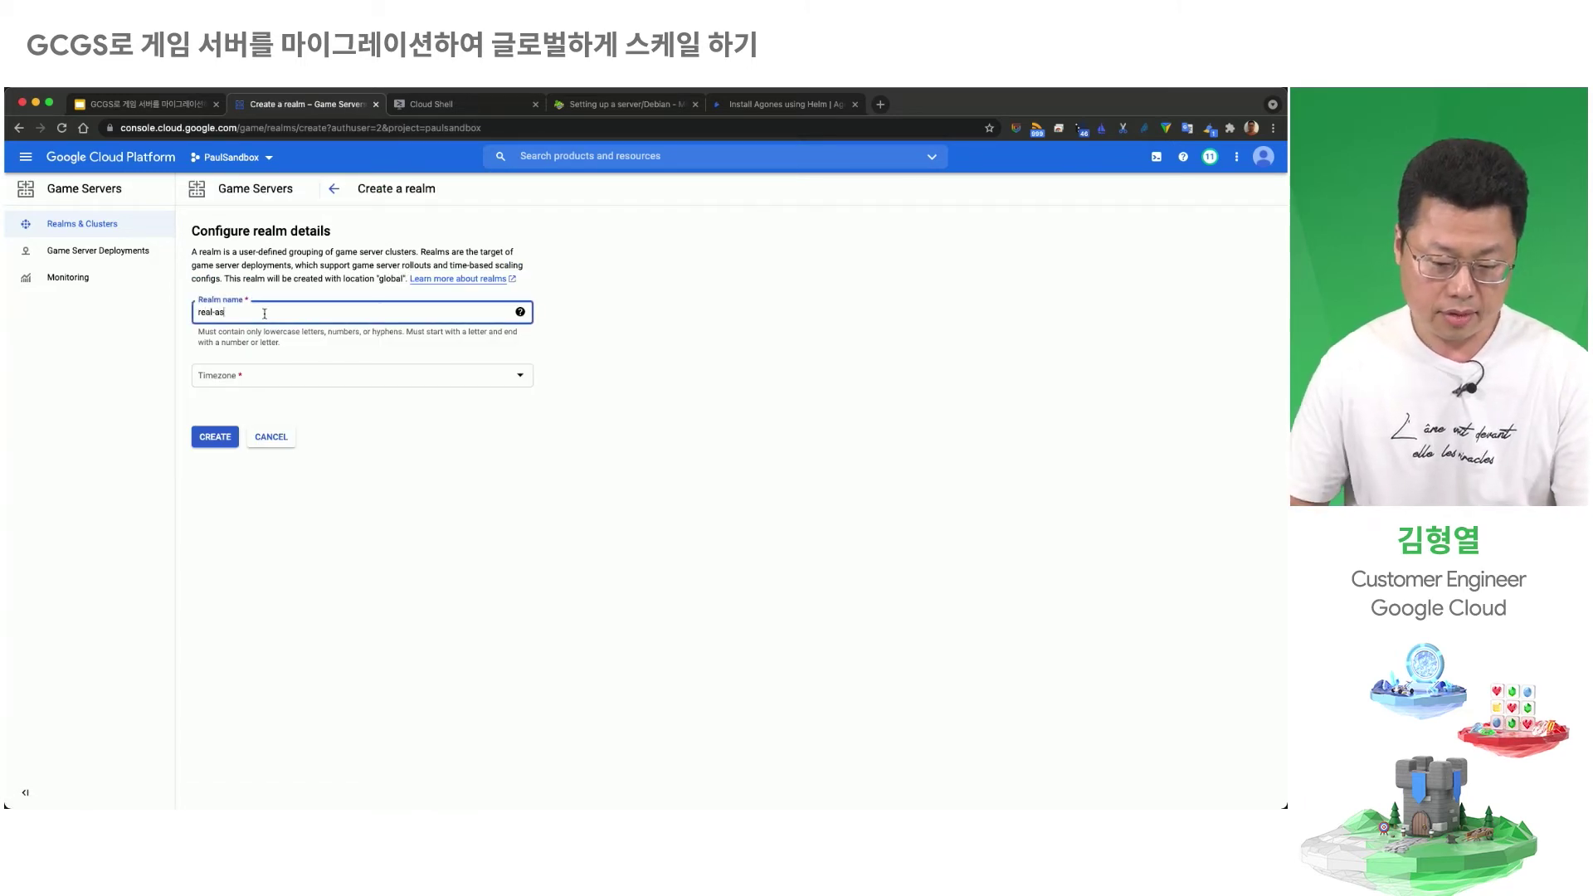
left_click(256, 375)
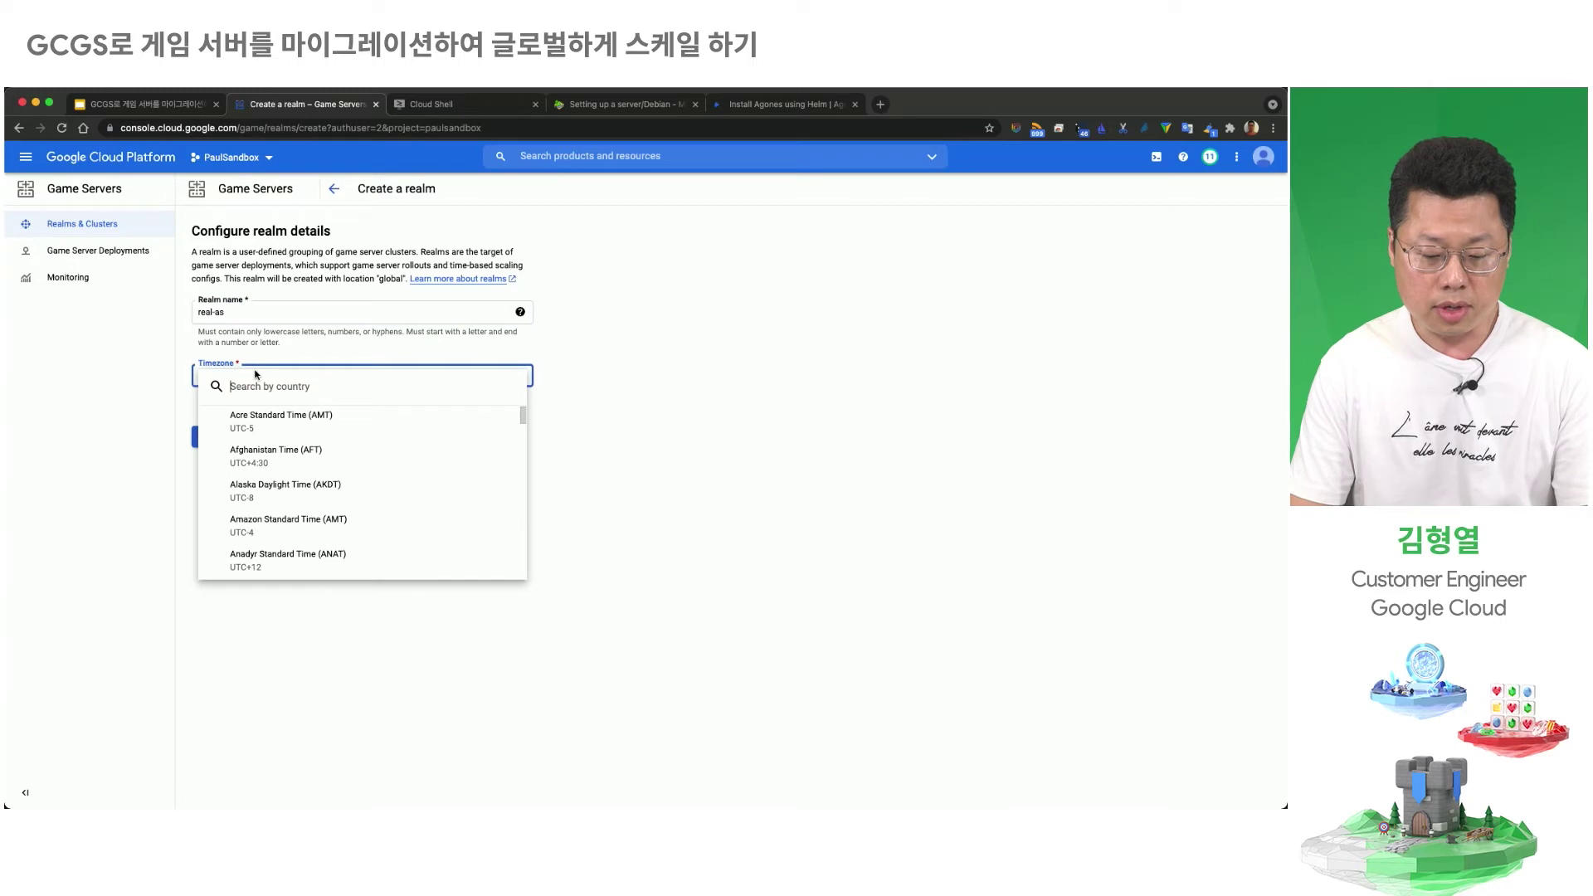
type("south kroea")
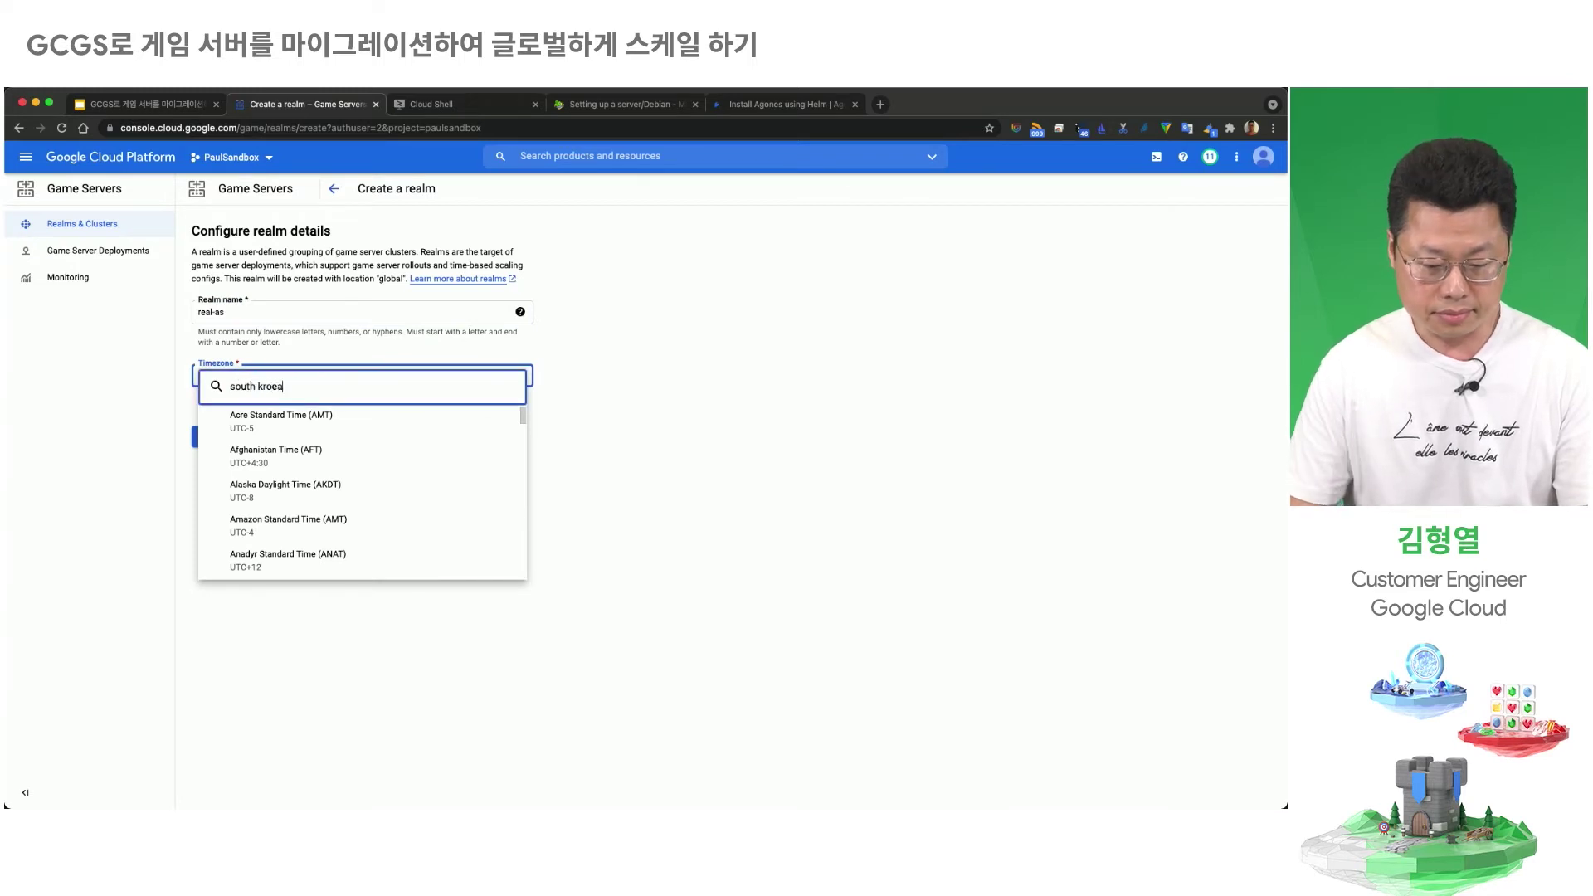
key("BackSpace")
key("BackSpace")
key("BackSpace")
type("orea")
left_click(268, 418)
left_click(268, 420)
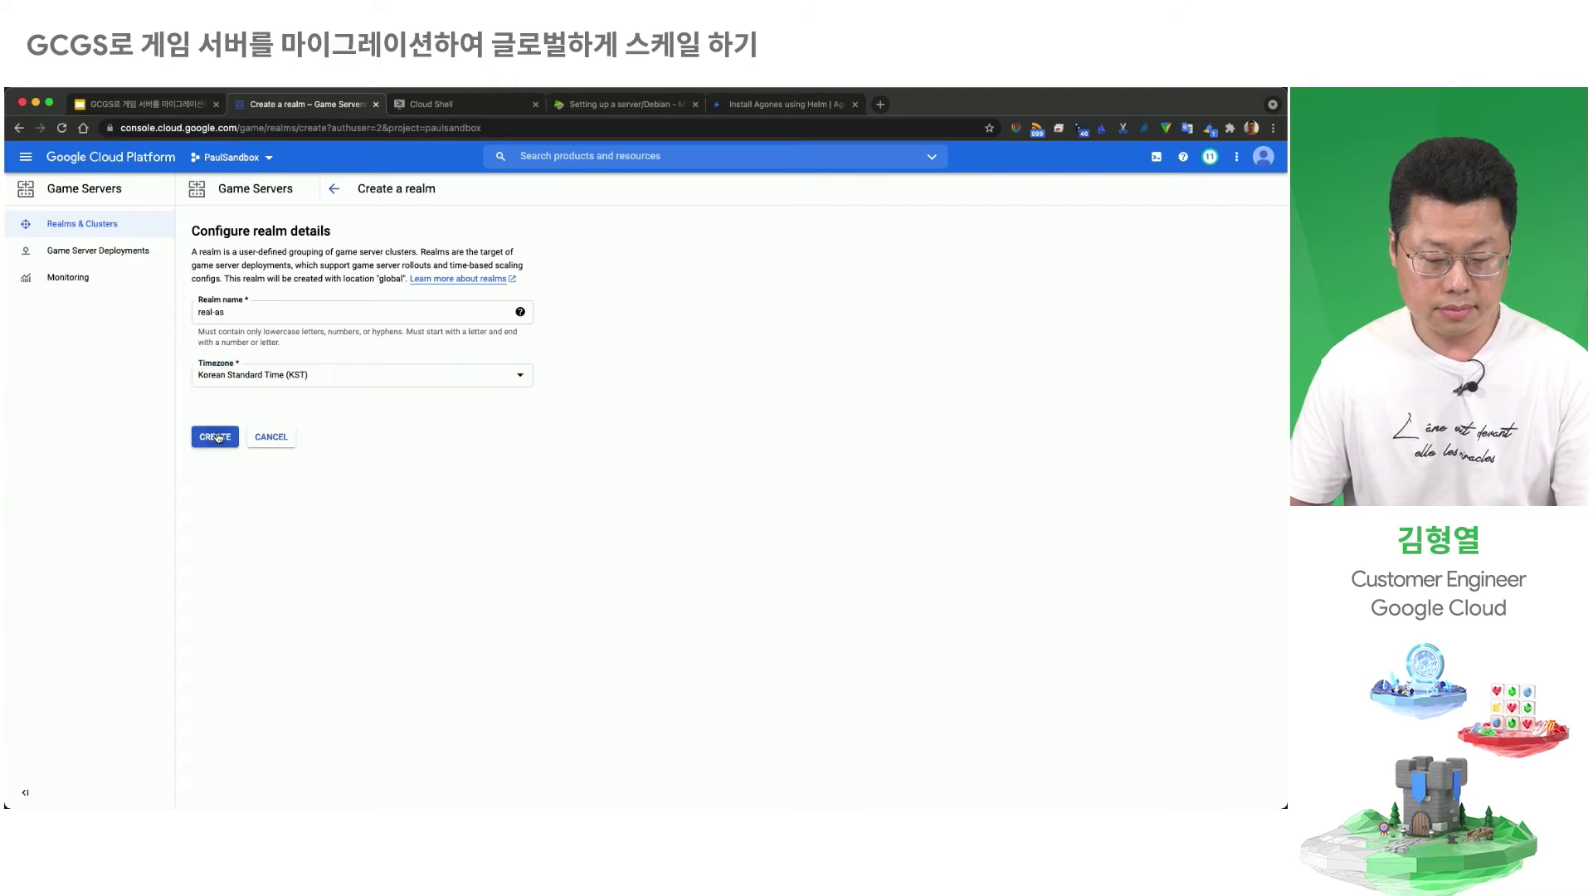
left_click(213, 436)
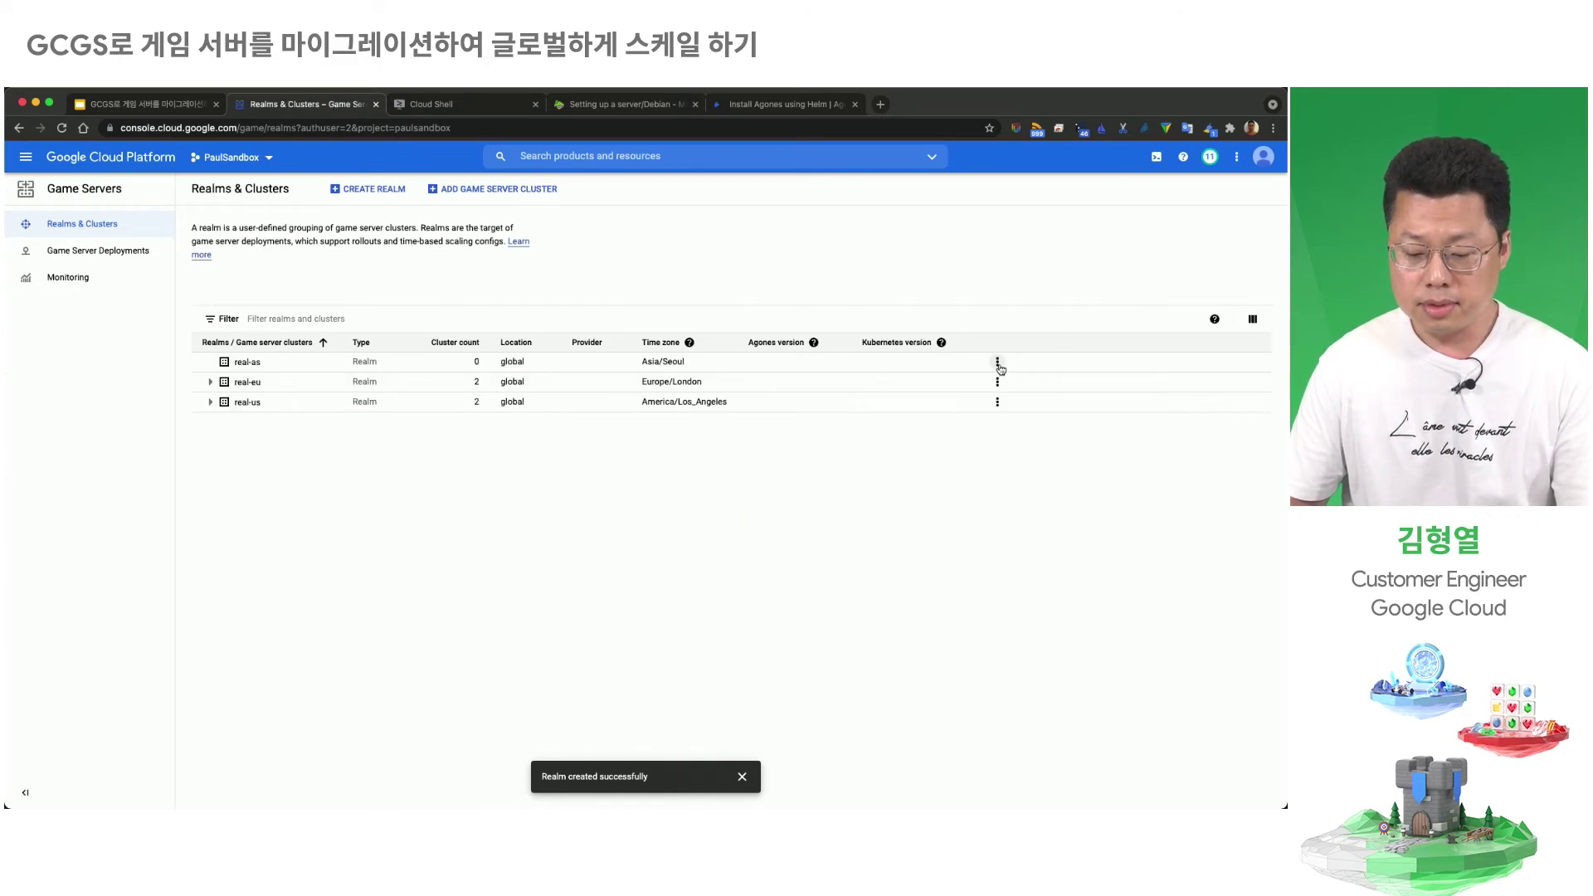
Step: Add the Kubernetes cluster game-cluster-as1 to the real-as realm with the game server cluster ID game-cluster-as1
left_click(485, 191)
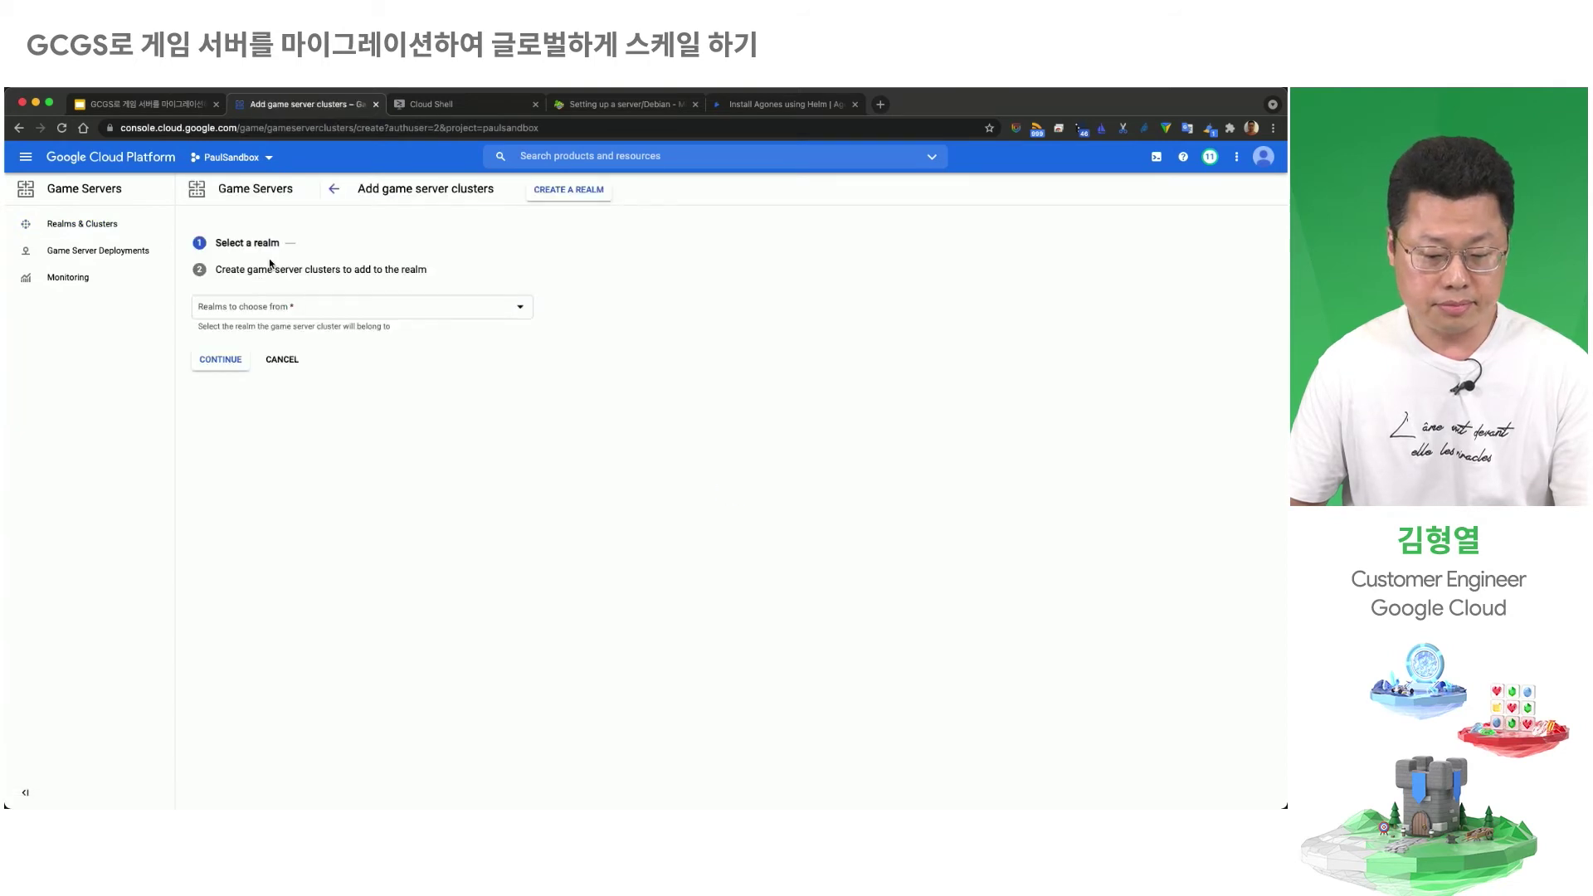
left_click(258, 310)
left_click(274, 317)
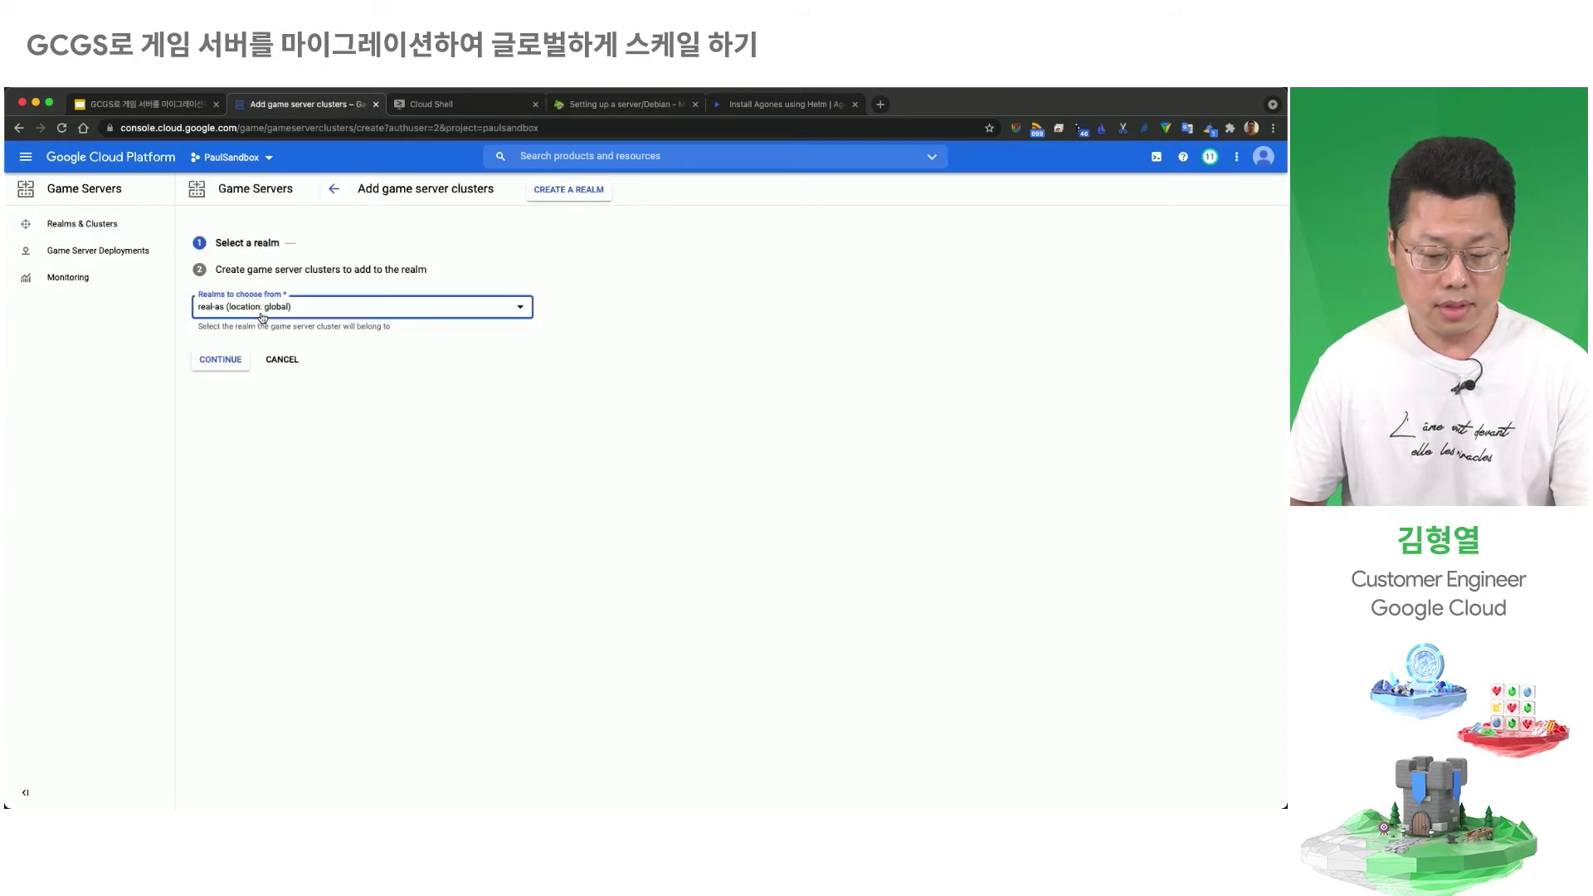
left_click(216, 355)
left_click(271, 397)
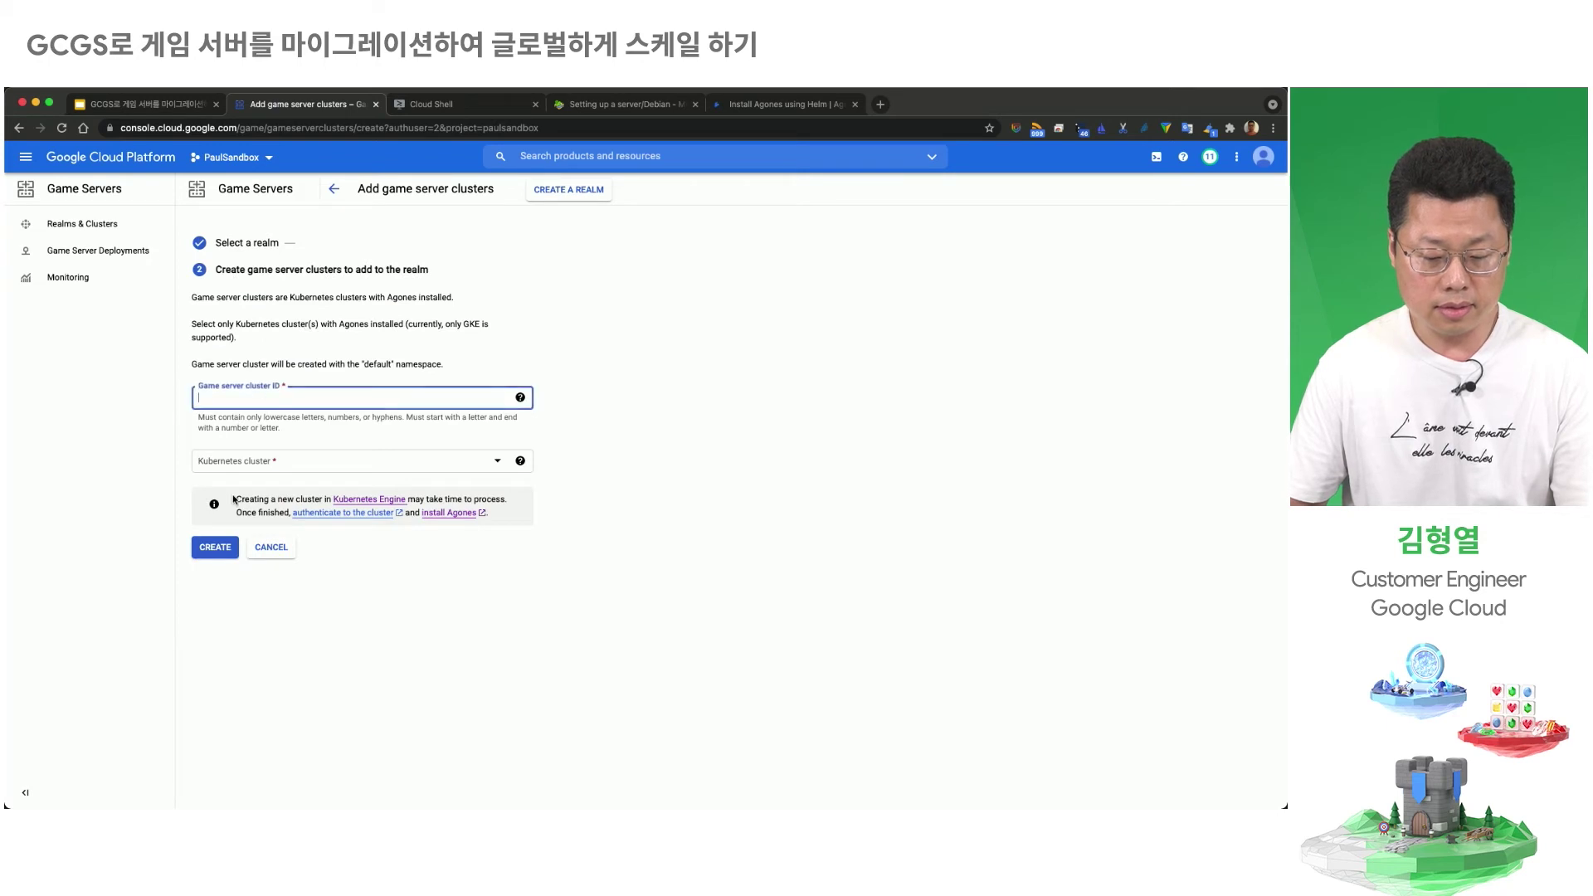
left_click(290, 461)
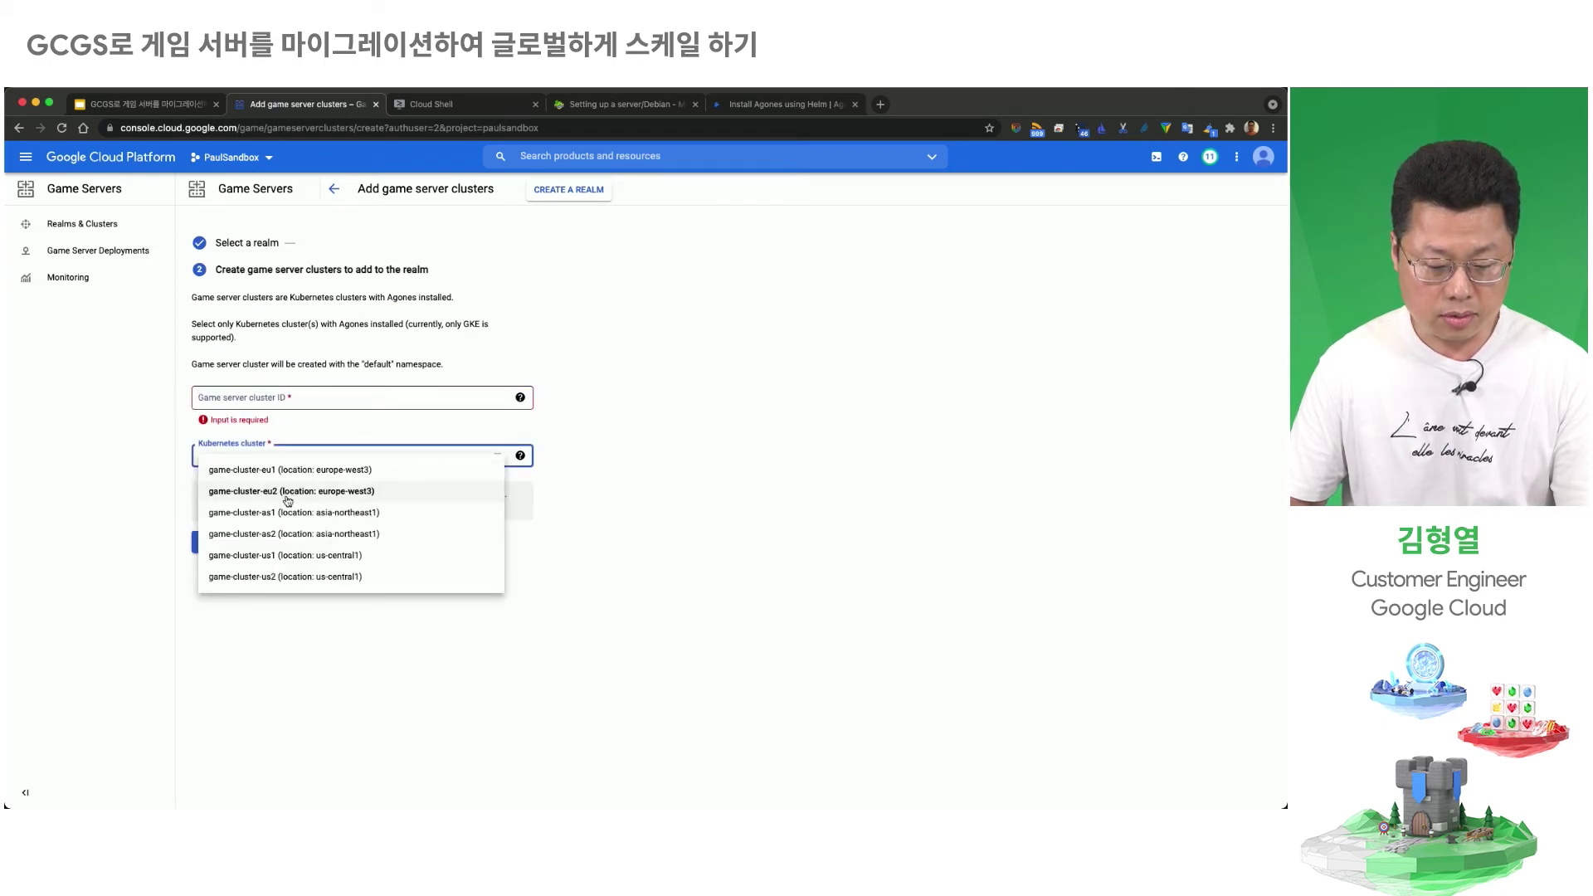
left_click(270, 513)
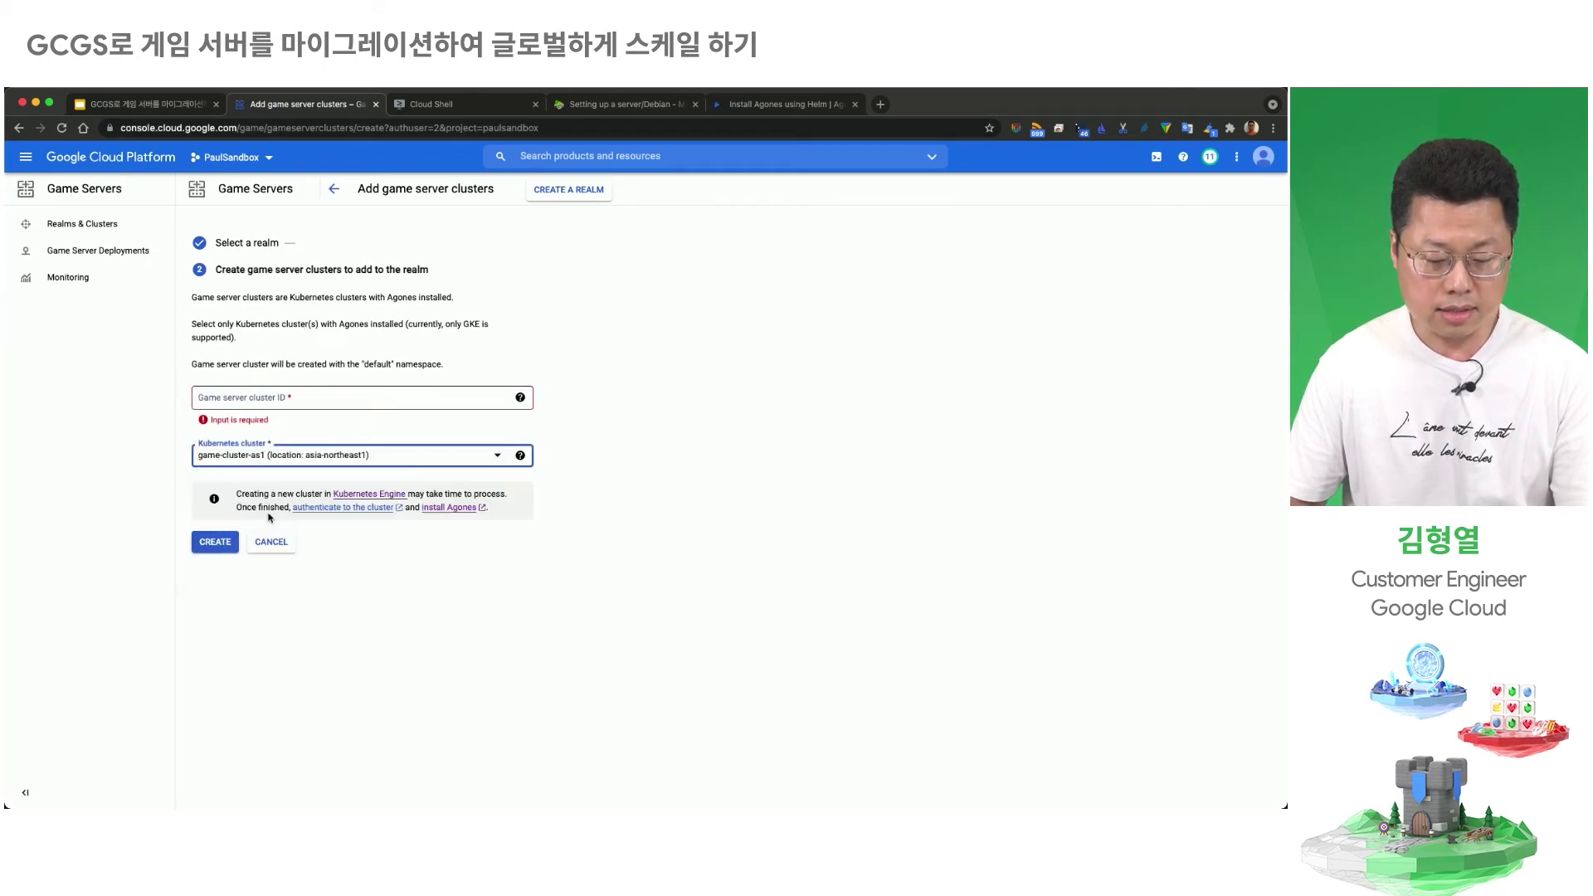
left_click(287, 401)
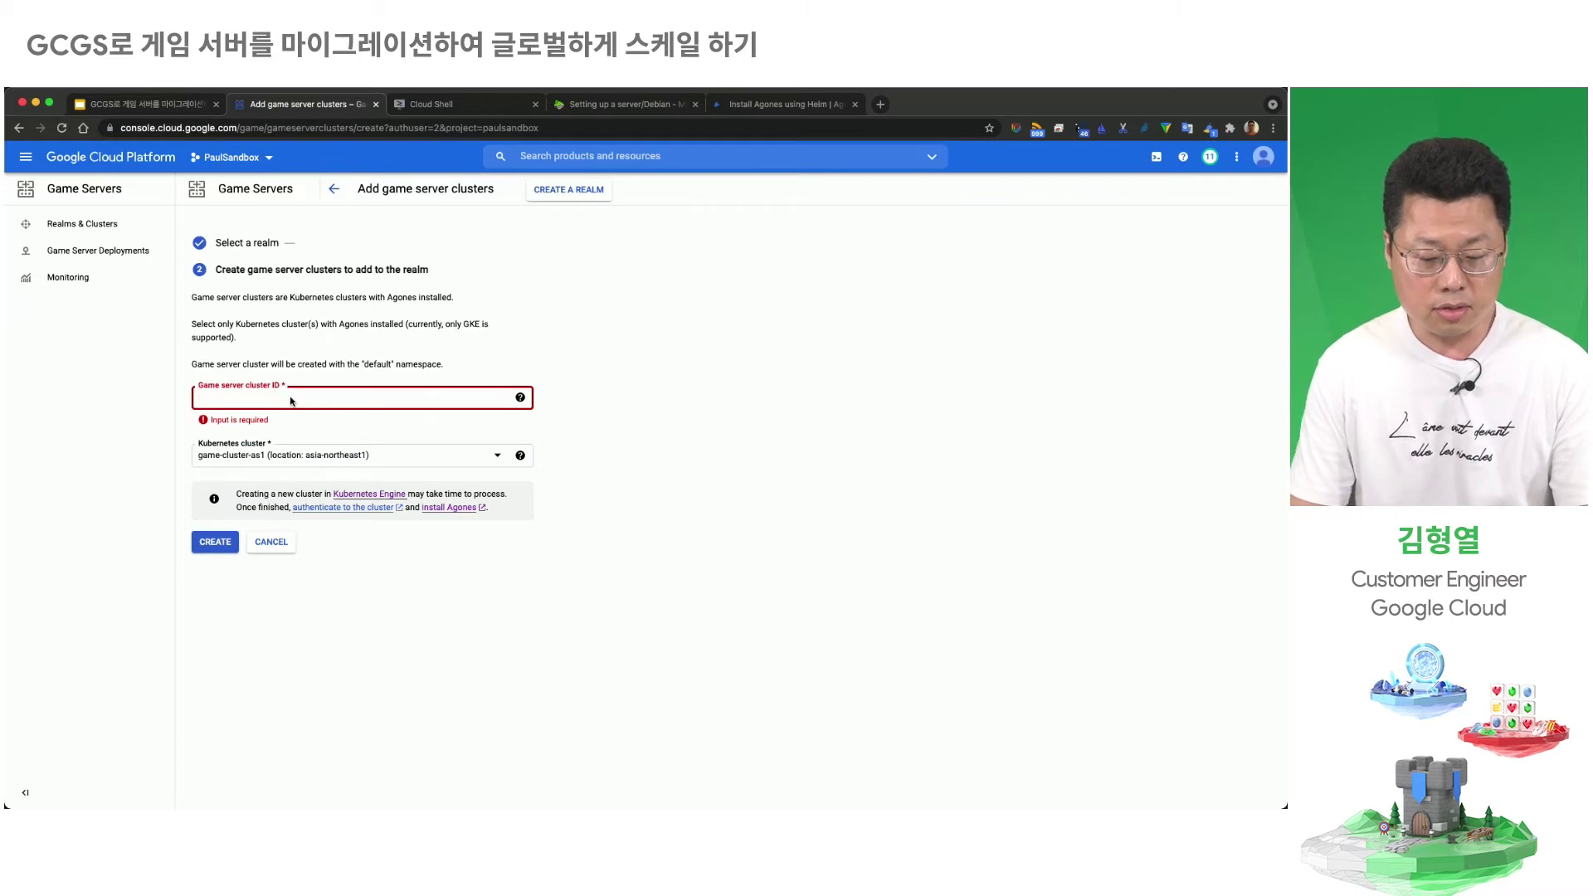
type("game-cluster-as1")
key("Return")
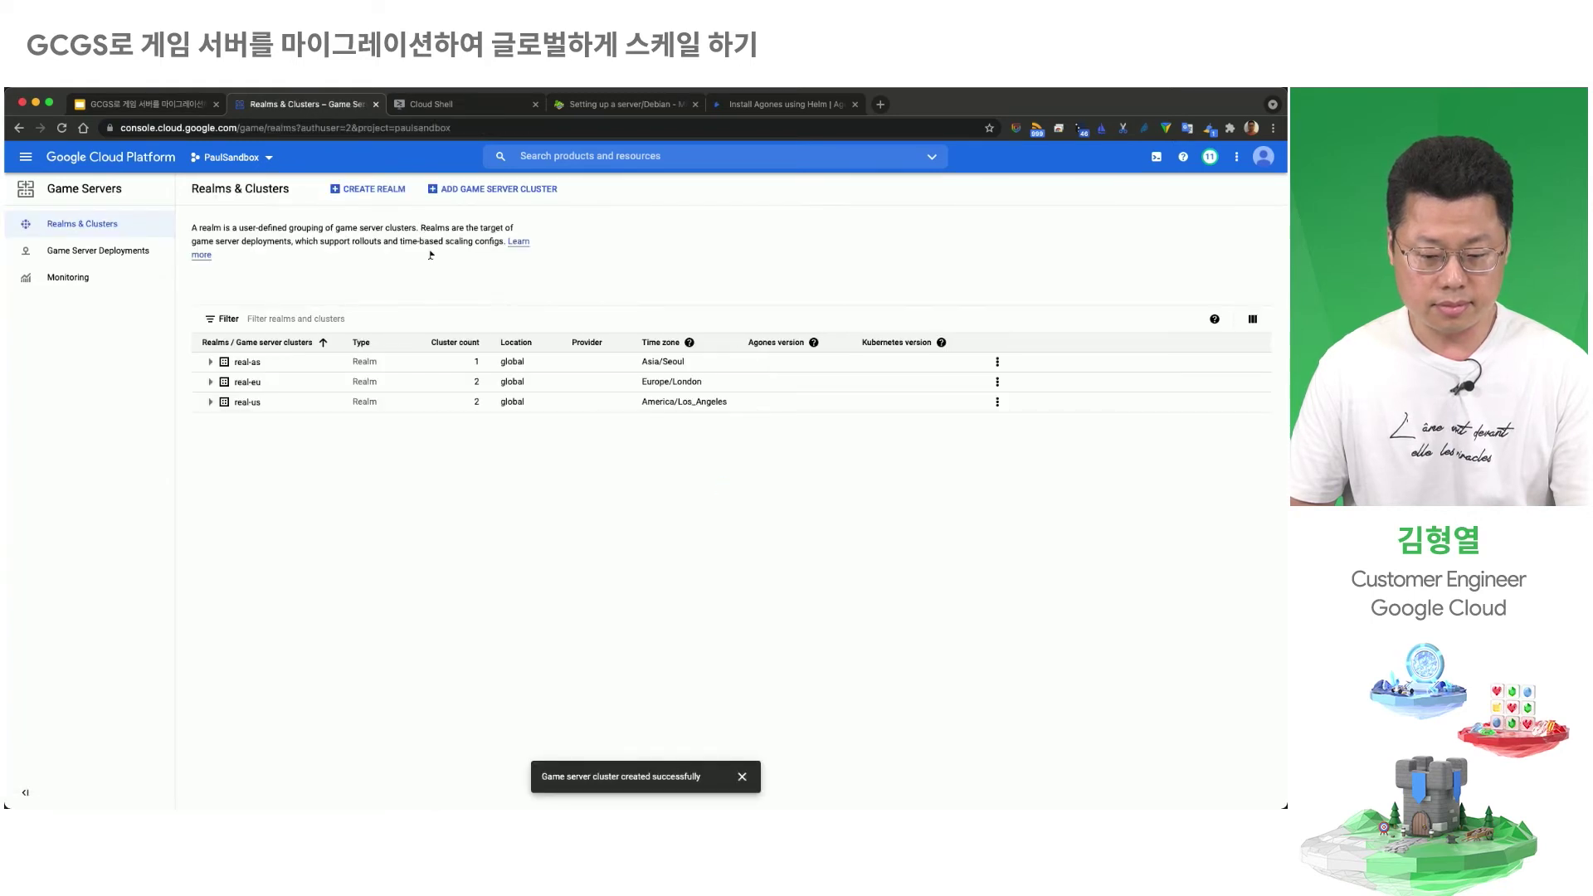
Step: Add the Kubernetes cluster game-cluster-as2 to the real-as realm with the game server cluster ID game-cluister-as2
left_click(469, 191)
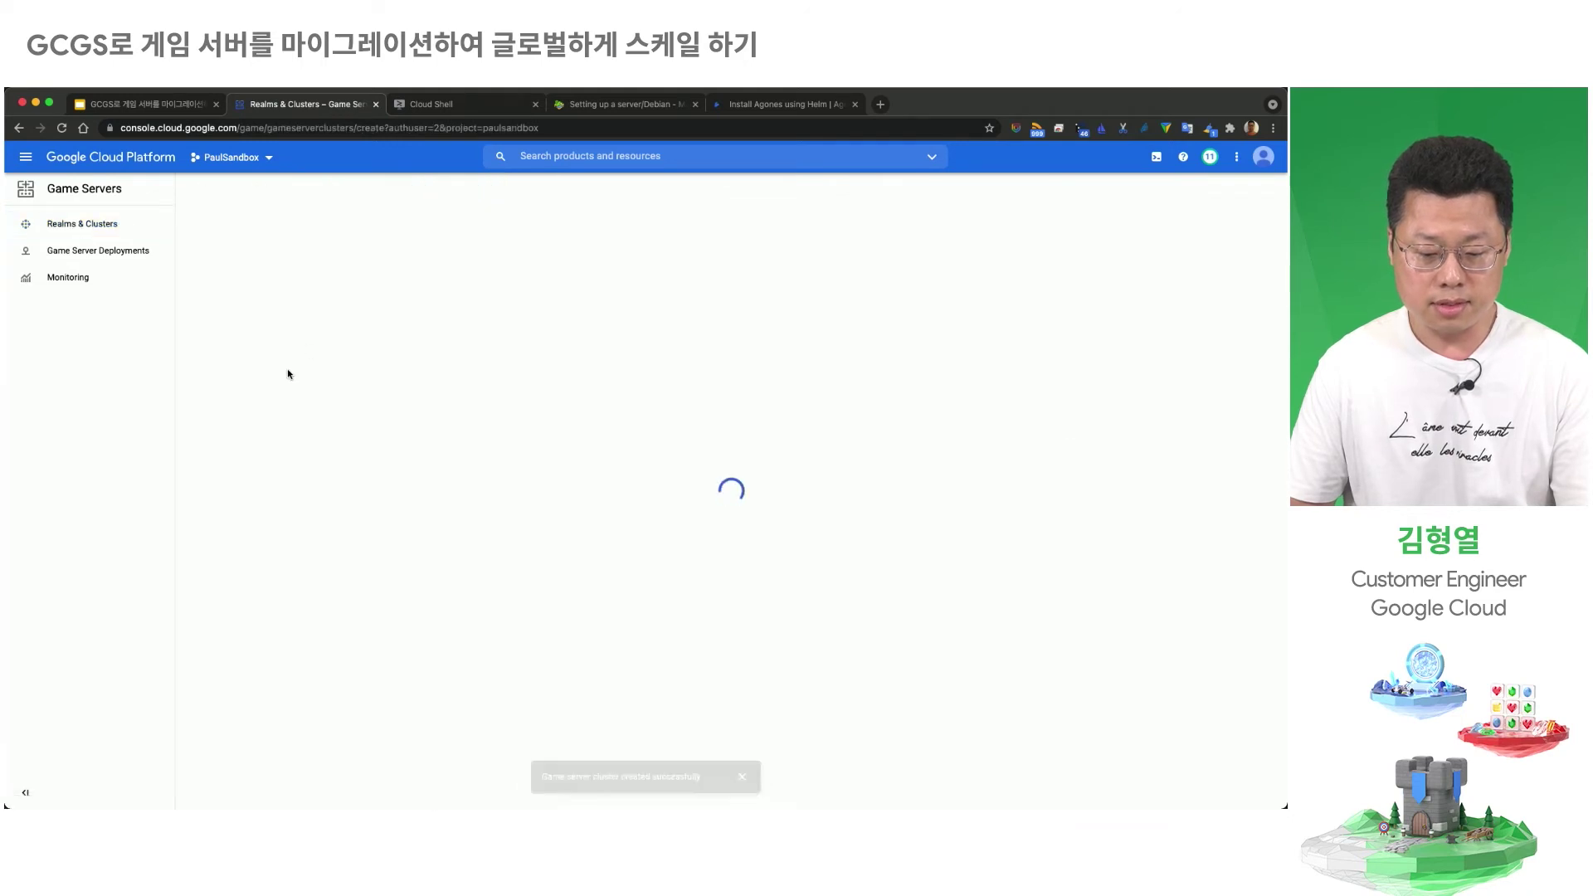
left_click(247, 306)
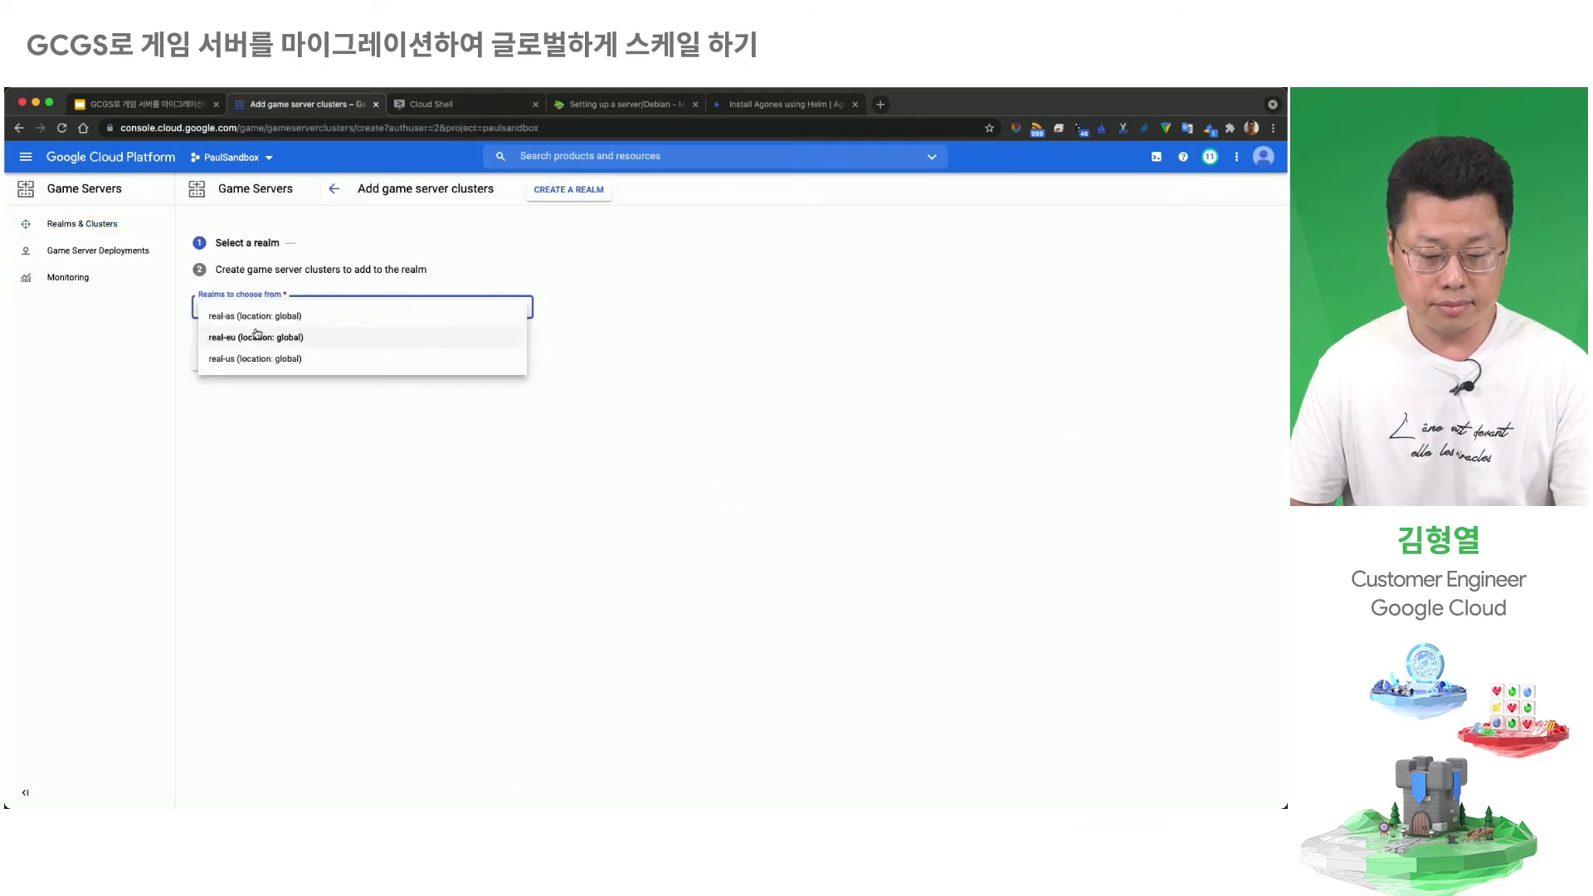
left_click(249, 336)
left_click(226, 354)
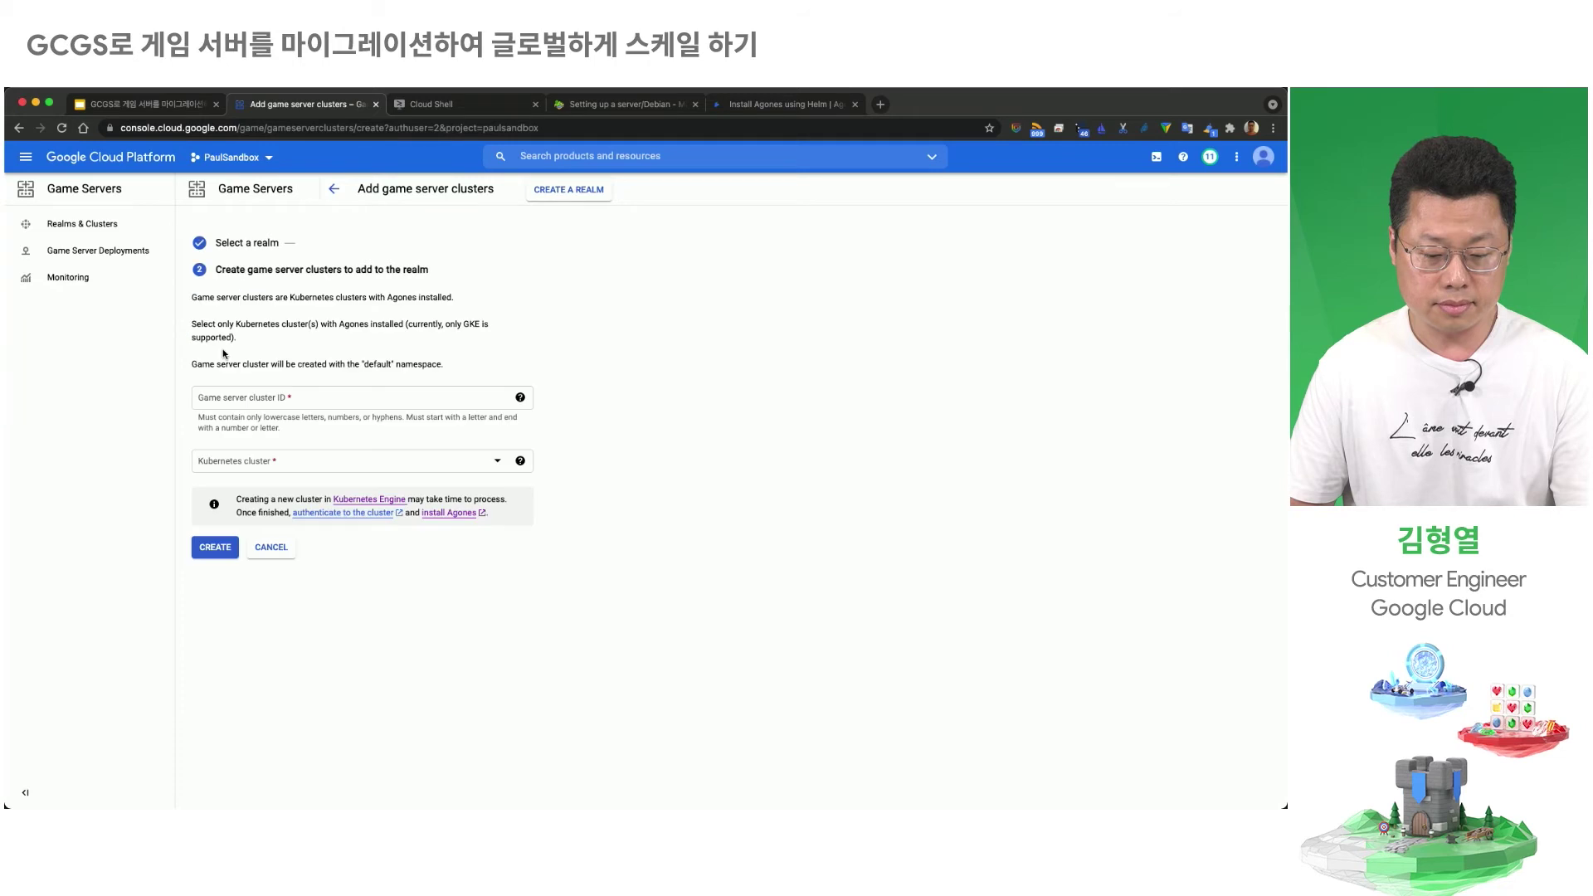
left_click(263, 458)
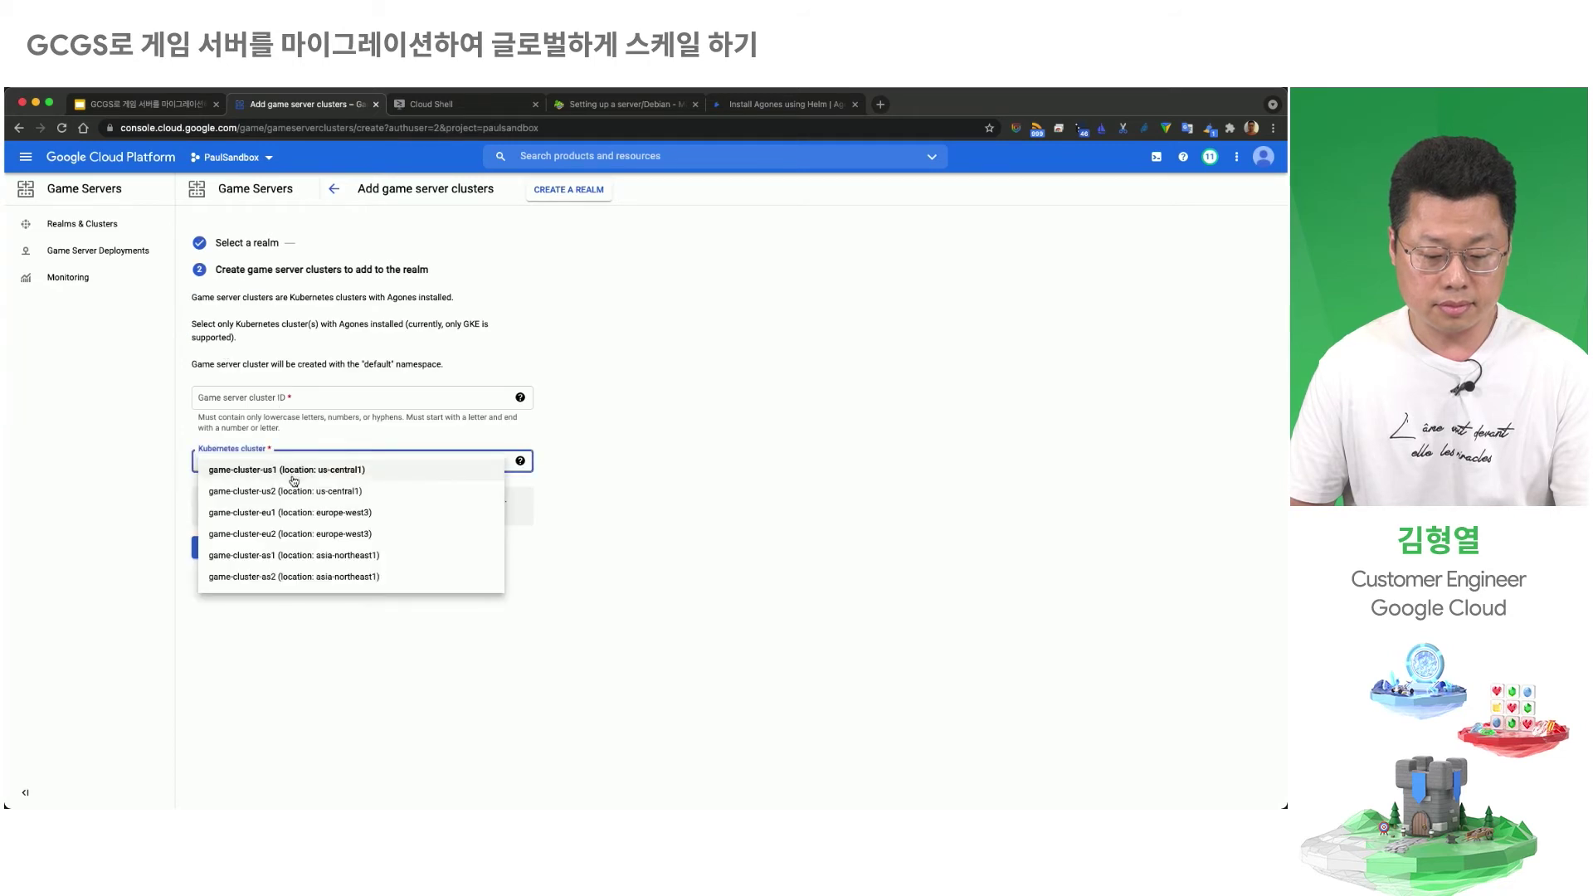
left_click(290, 577)
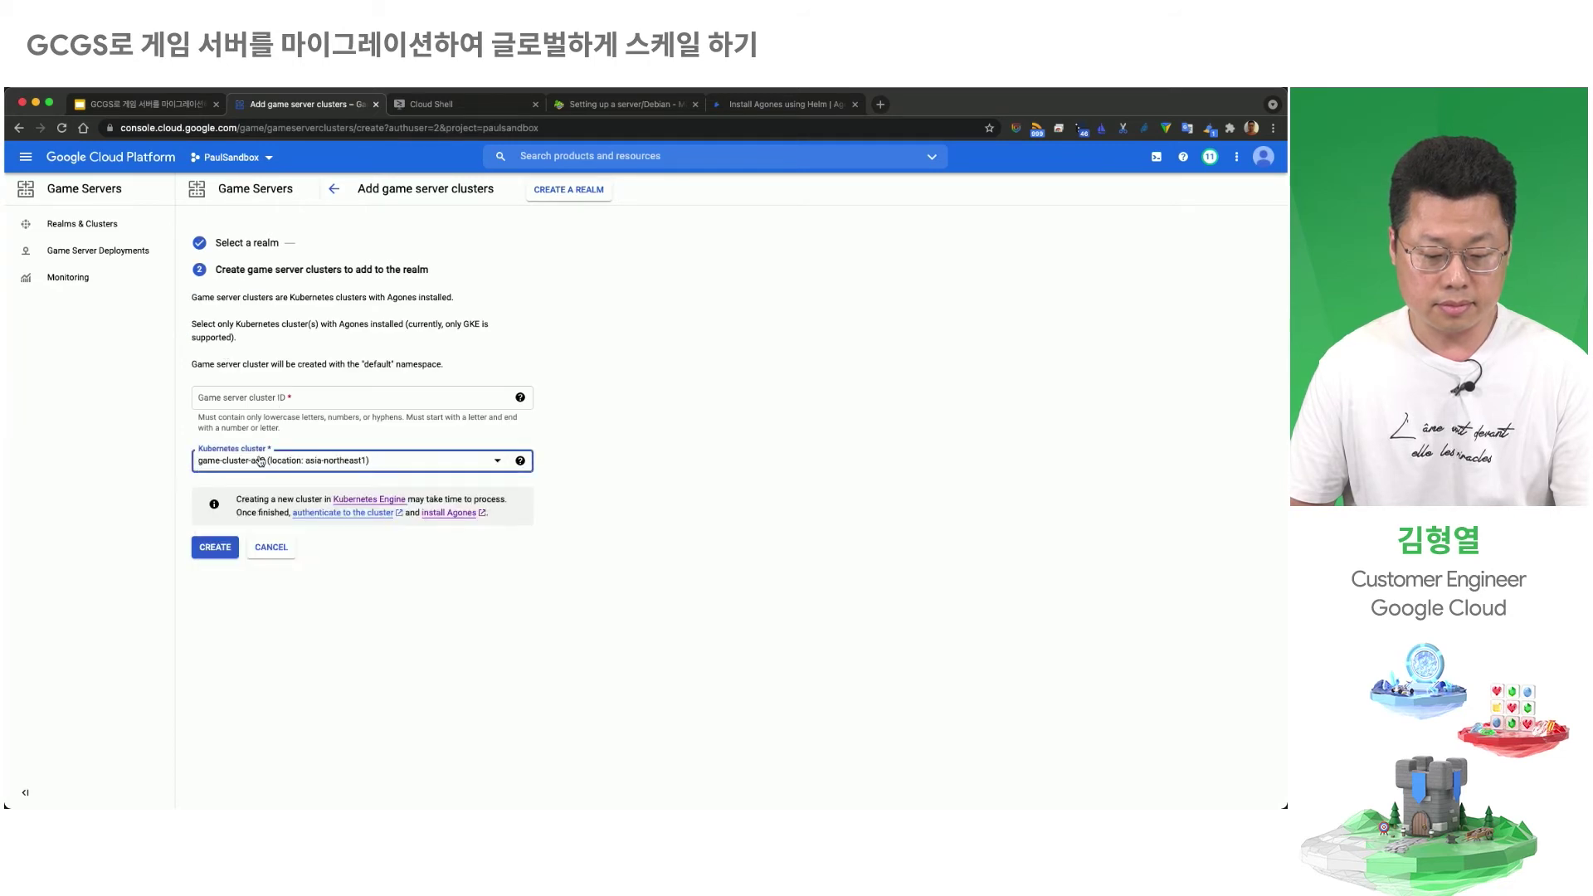
left_click(270, 399)
type("game")
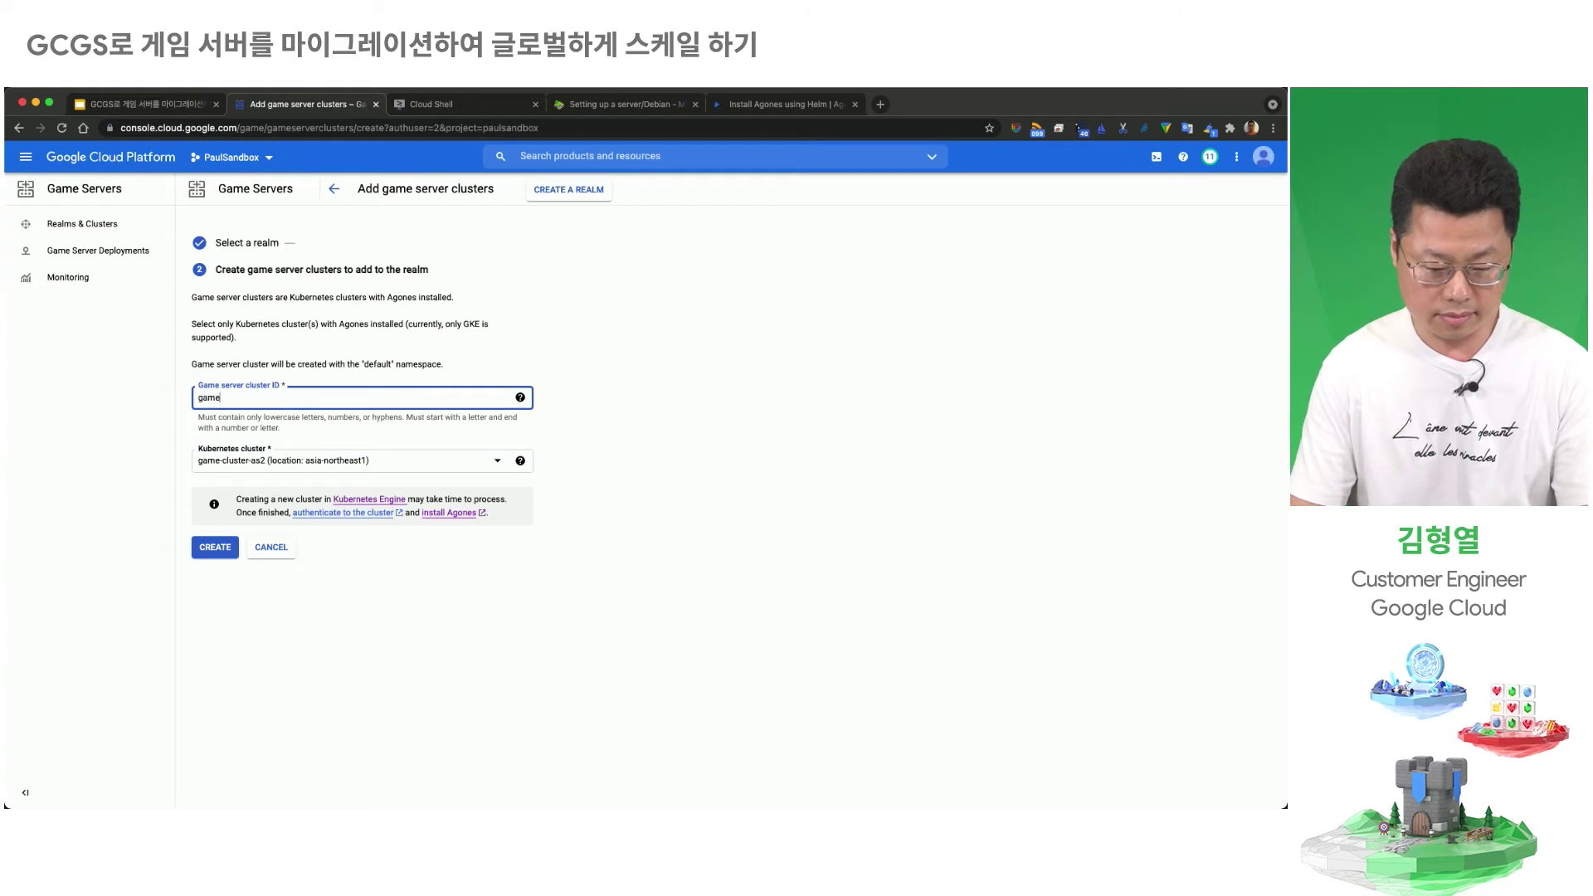
type("-cluister-as2")
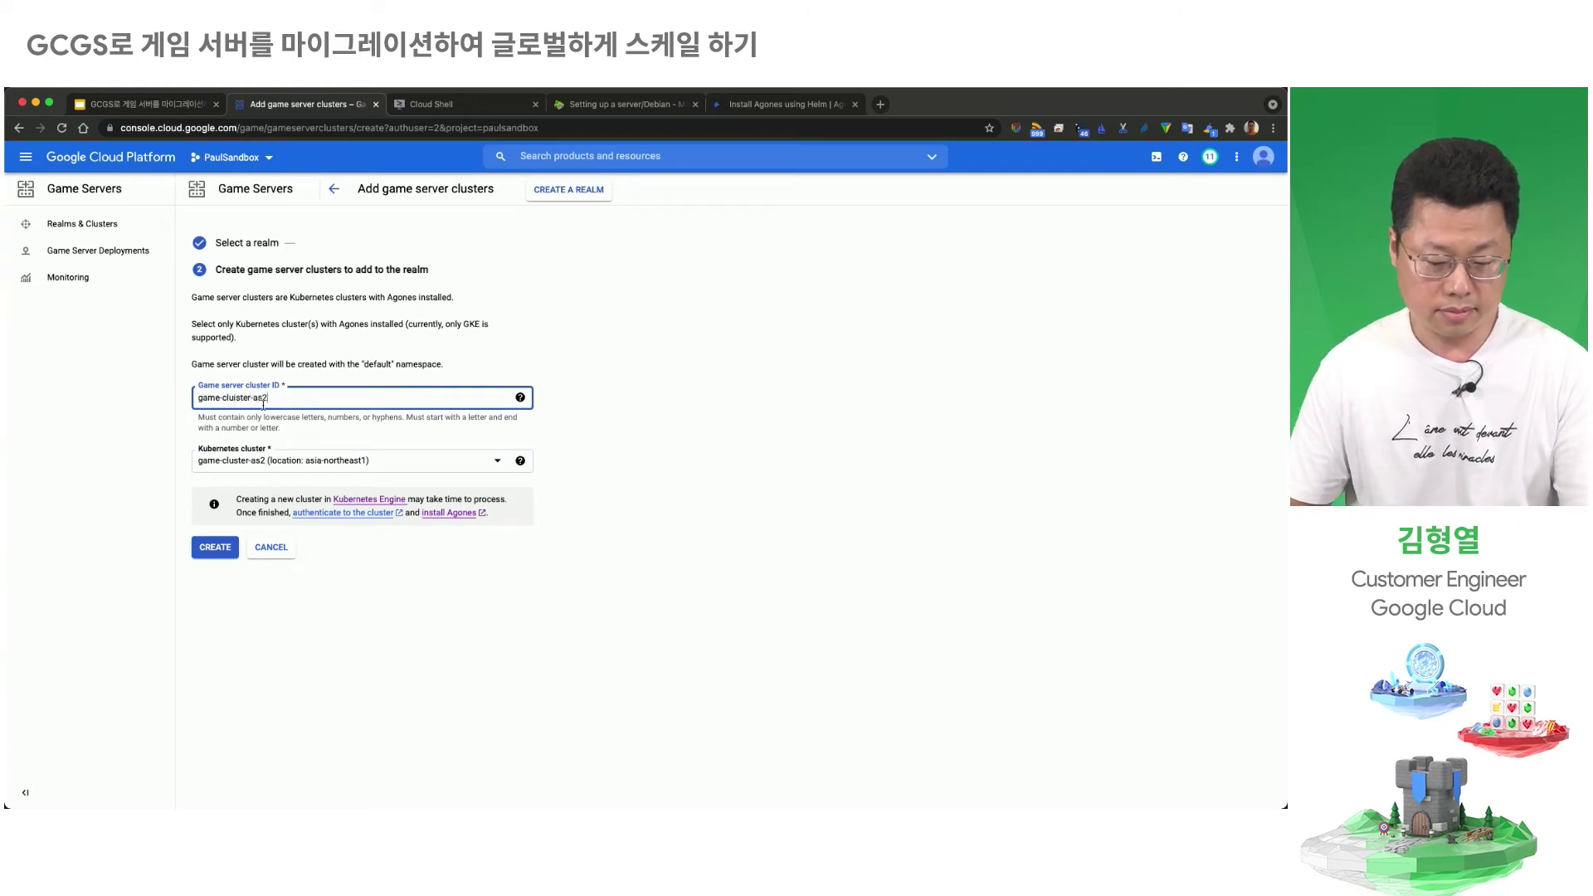
key("Return")
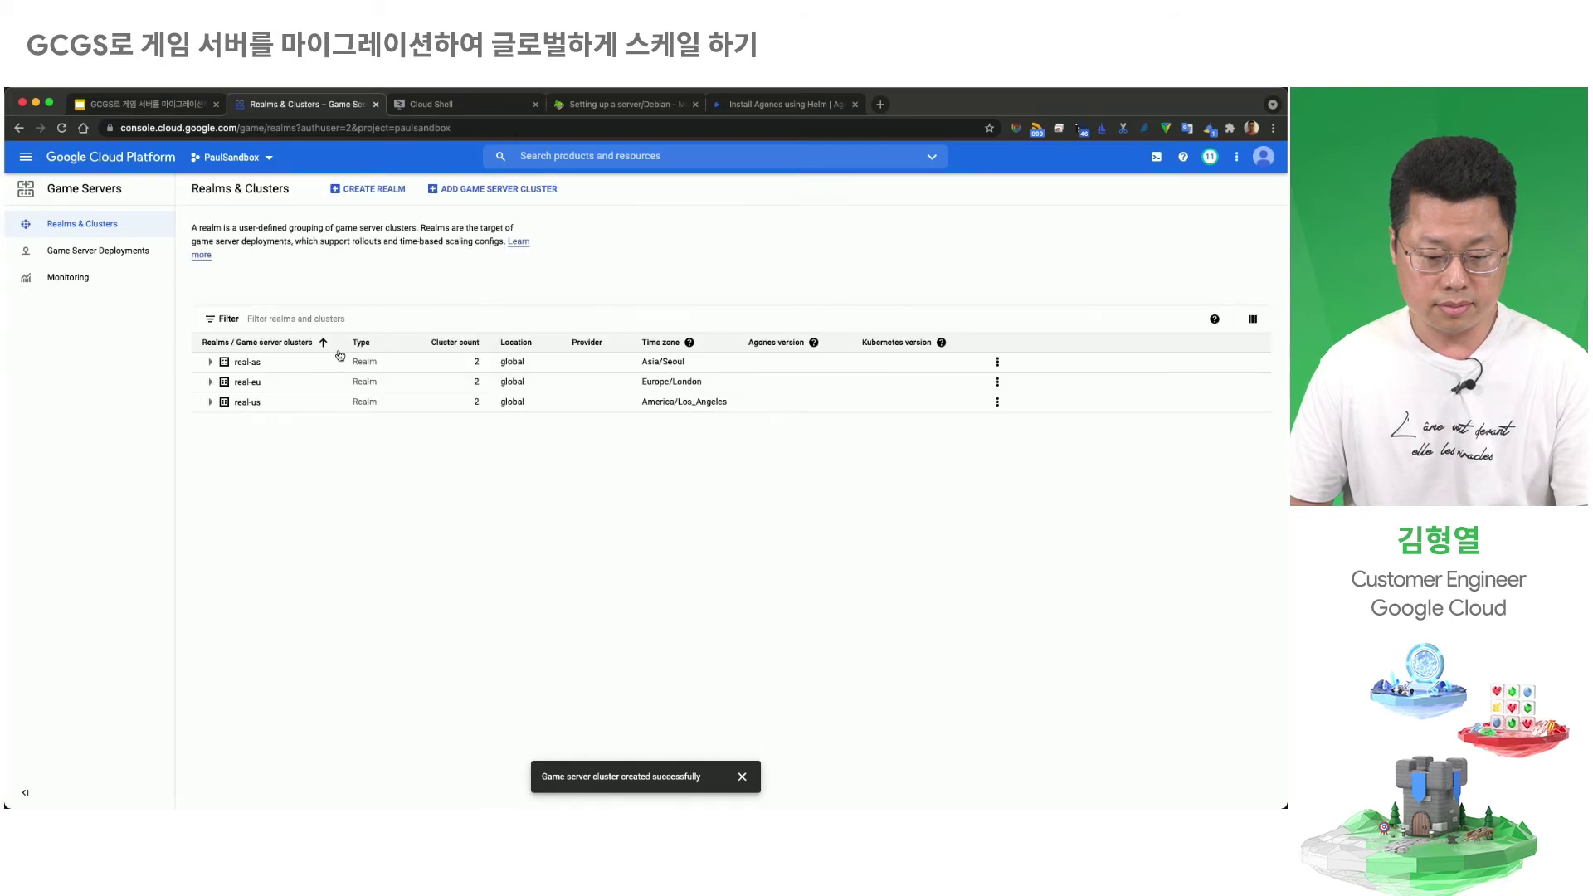
Step: Expand the real-as, real-eu and real-us realms to review their game server clusters and Agones versions
left_click(210, 361)
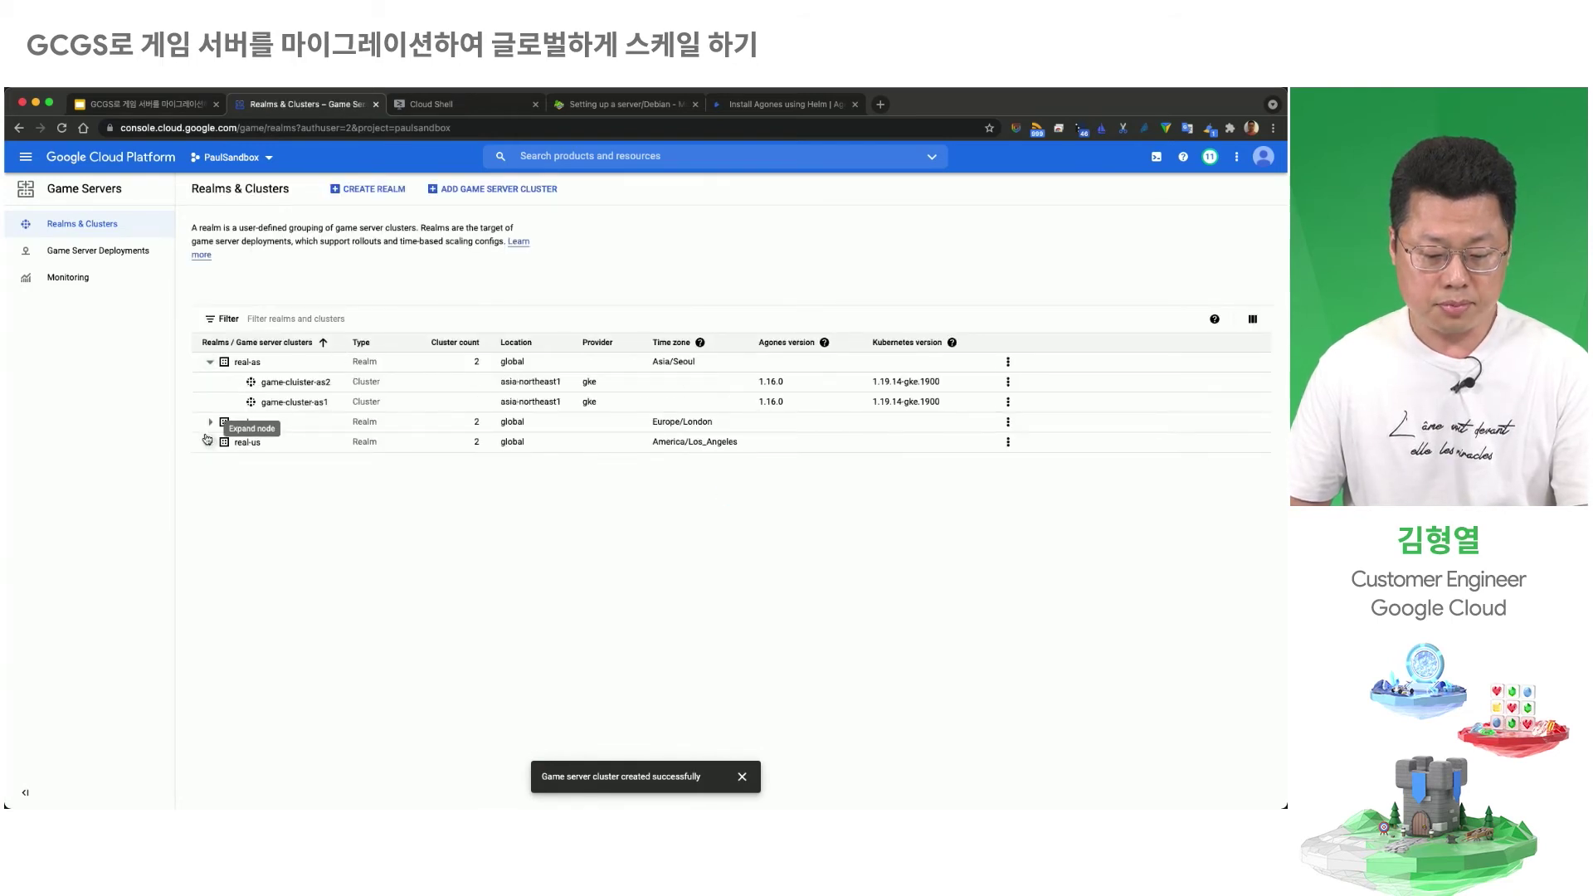
left_click(210, 421)
left_click(210, 481)
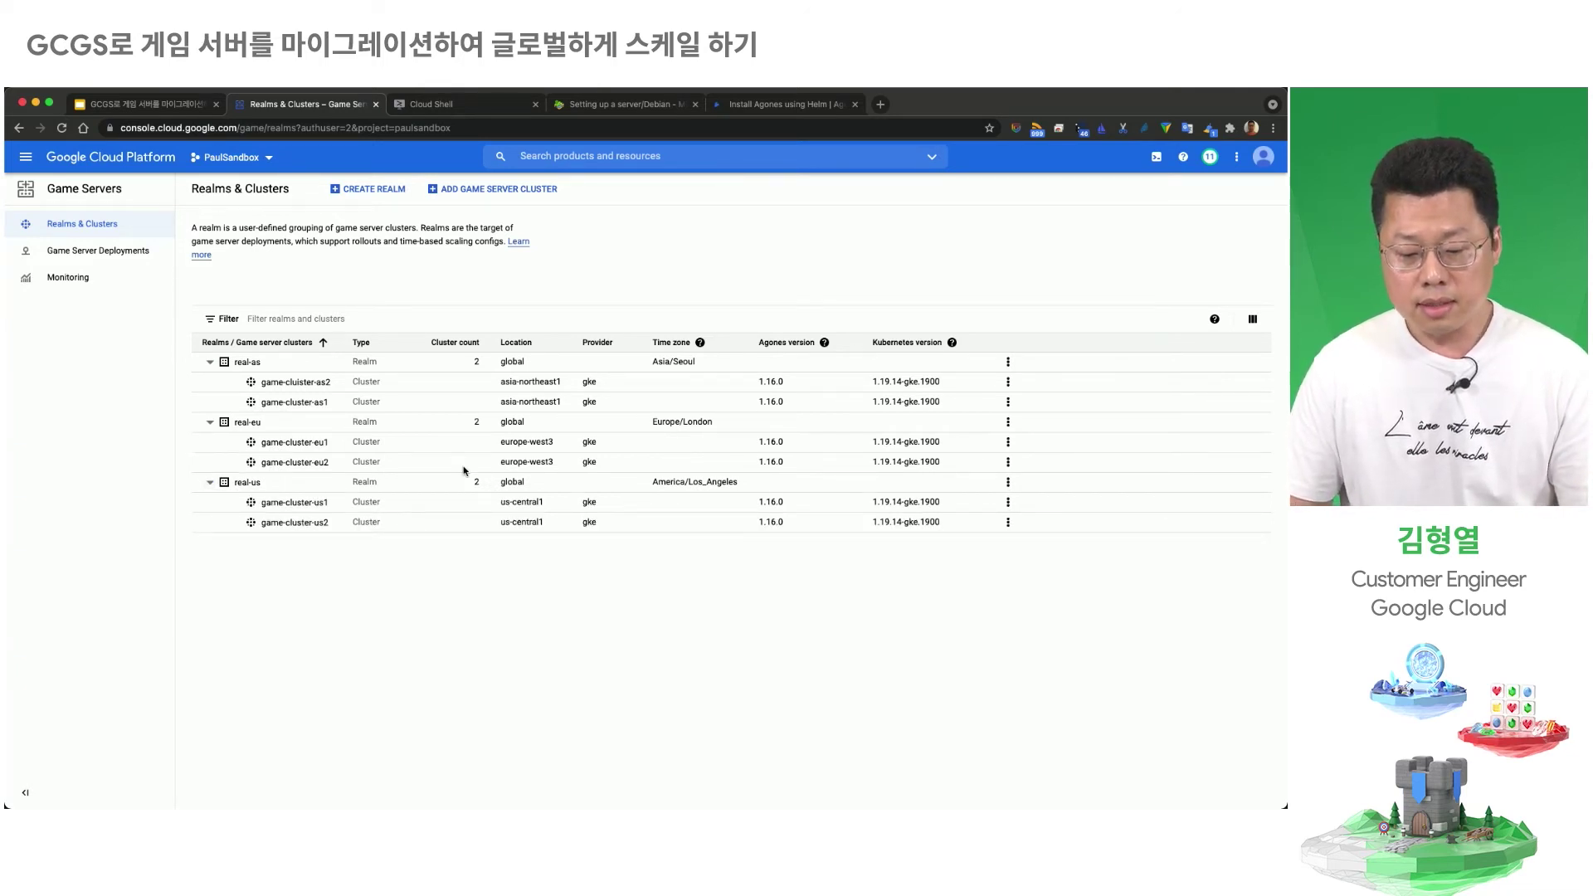
left_click(462, 112)
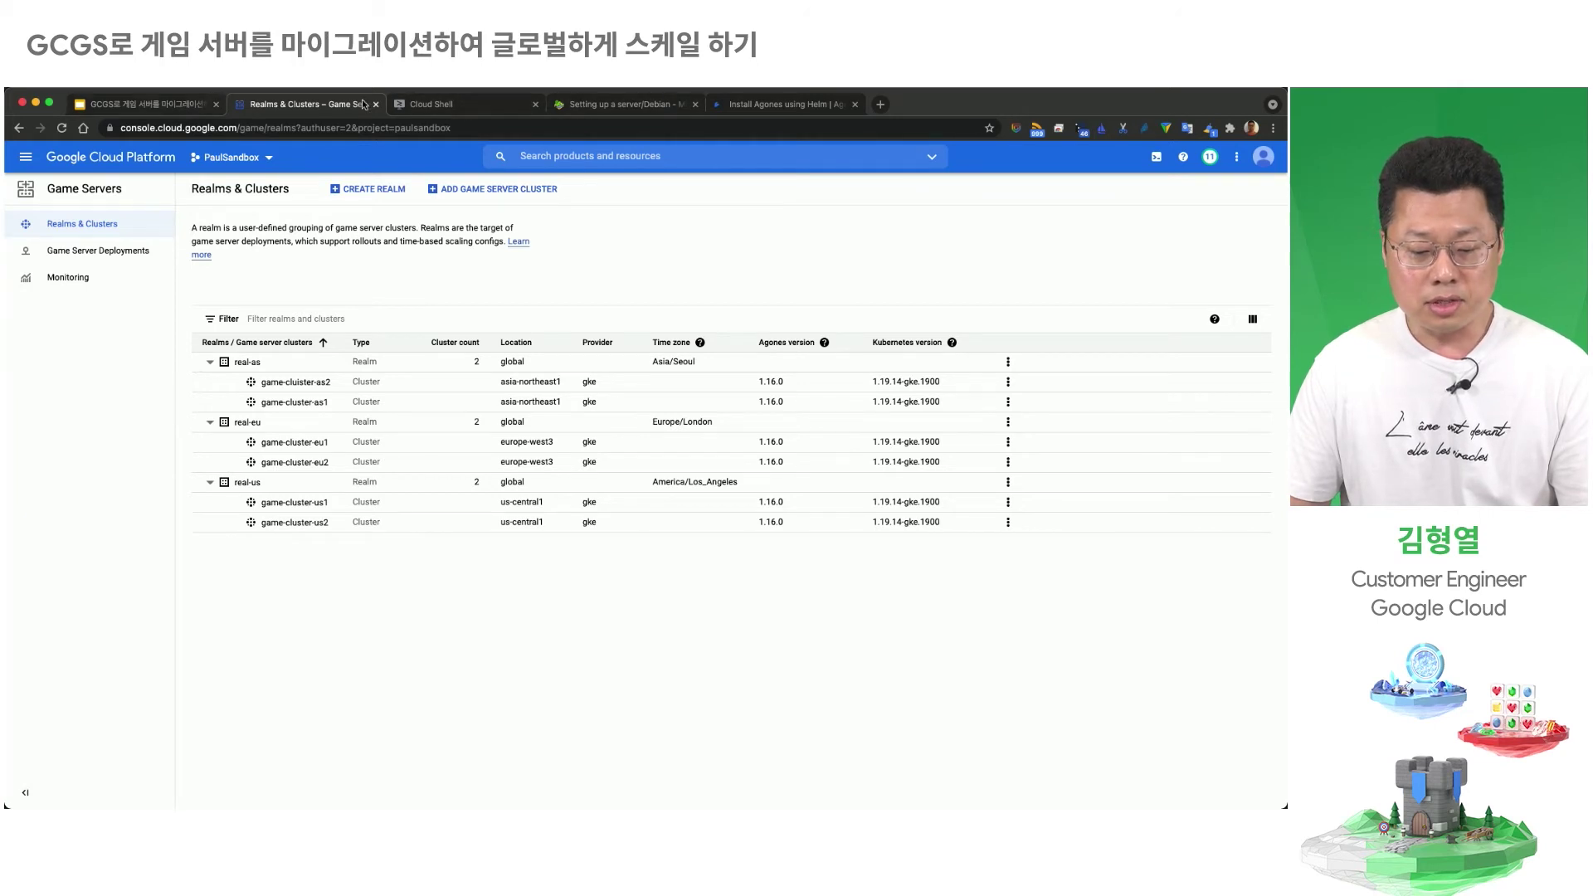
left_click(294, 102)
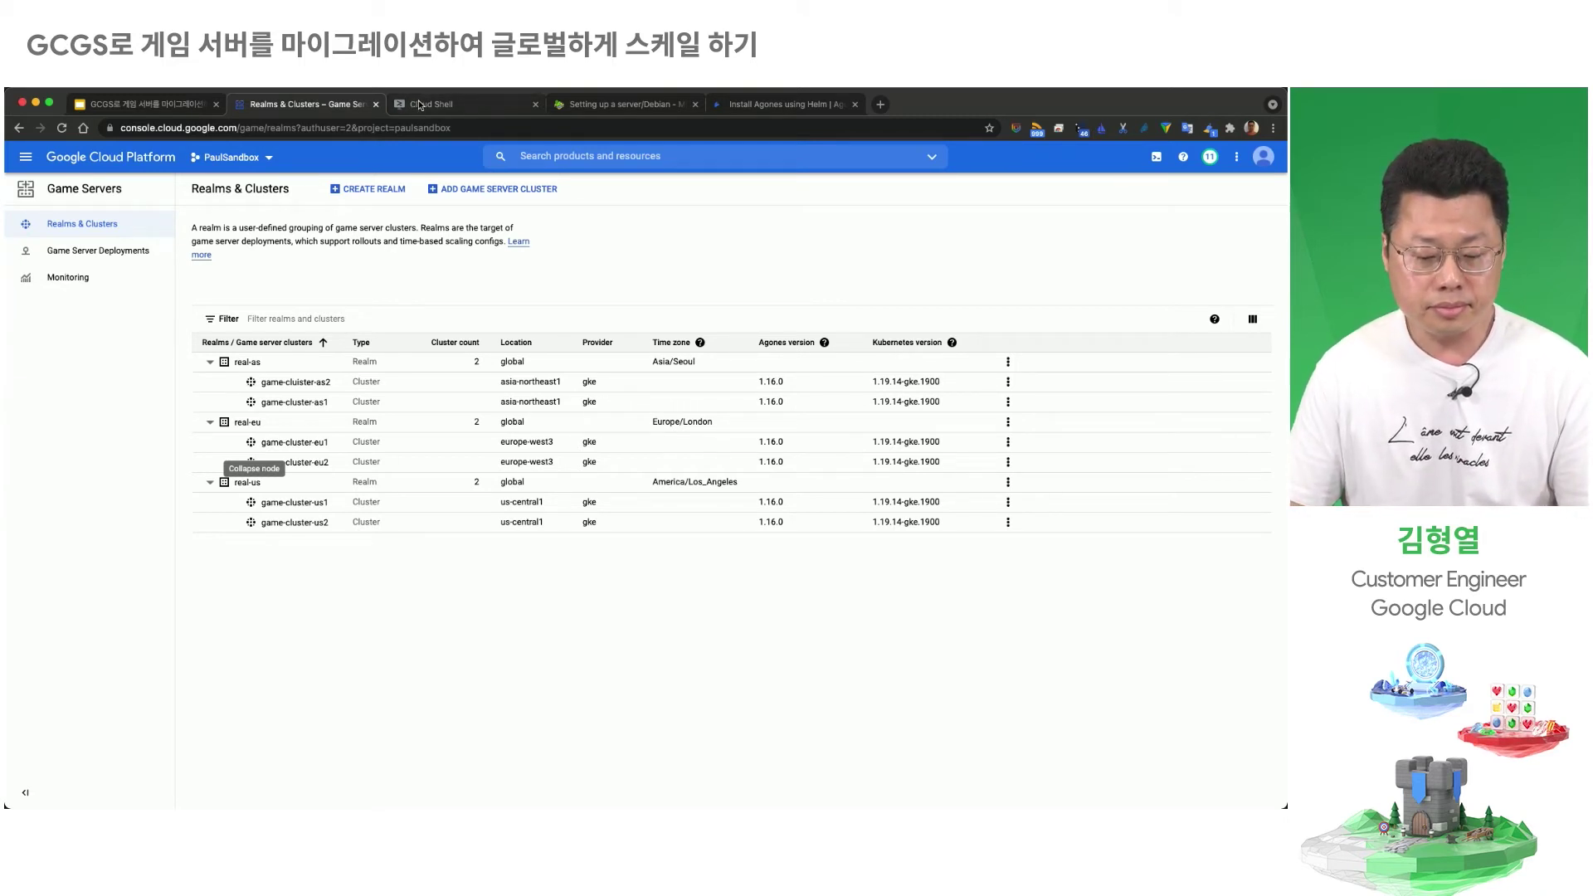
Step: Show the presentation slide on how to apply Google Cloud Game Servers and return to the Realms & Clusters page
left_click(170, 107)
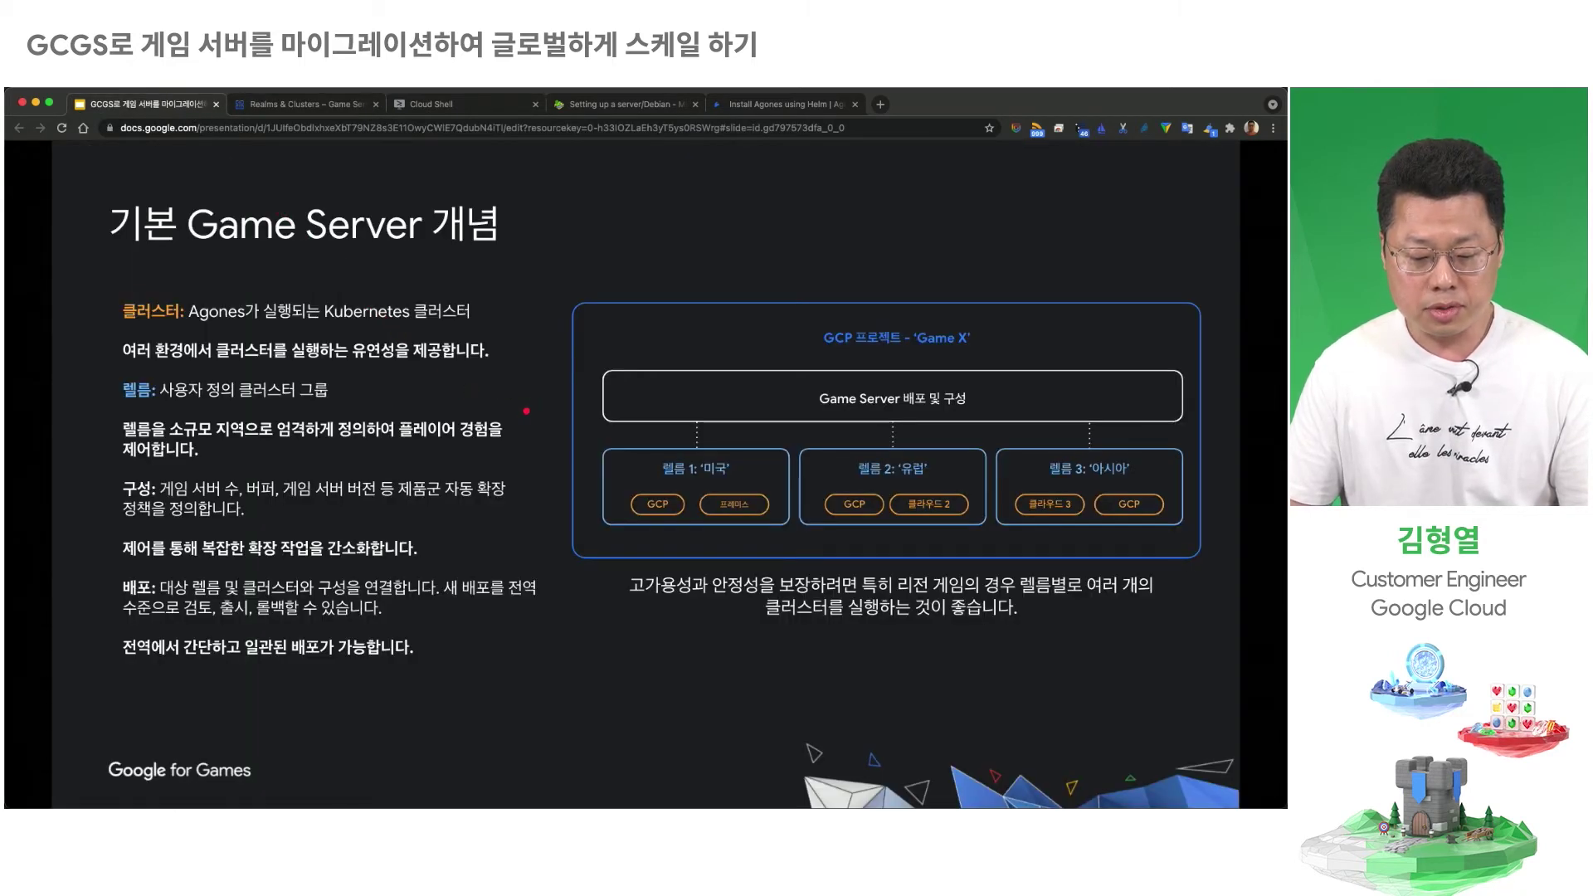
left_click(526, 410)
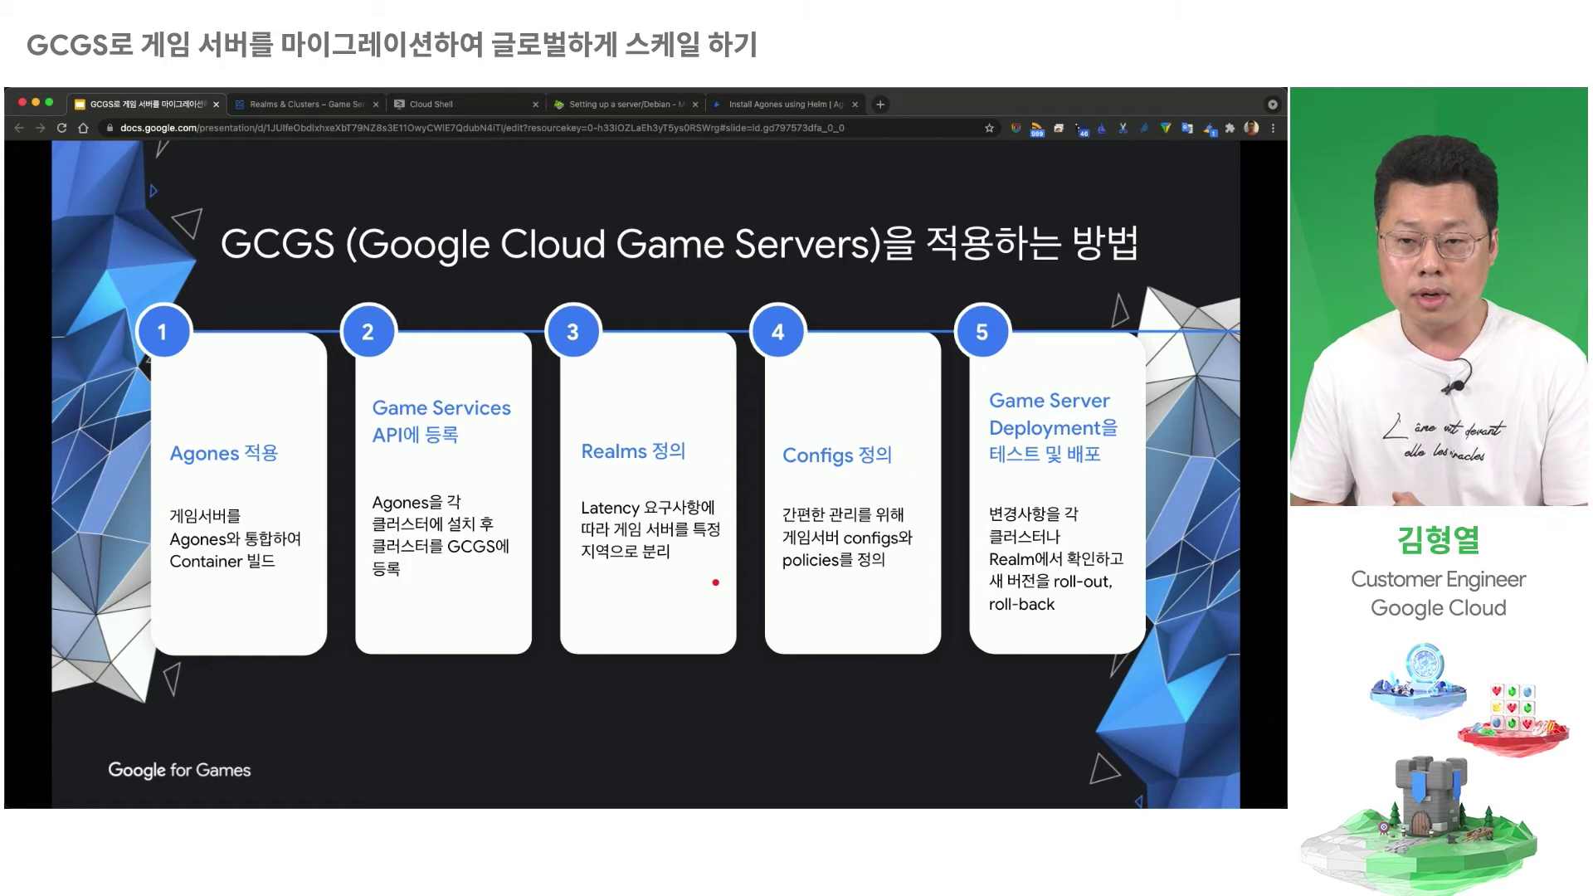
left_click(311, 105)
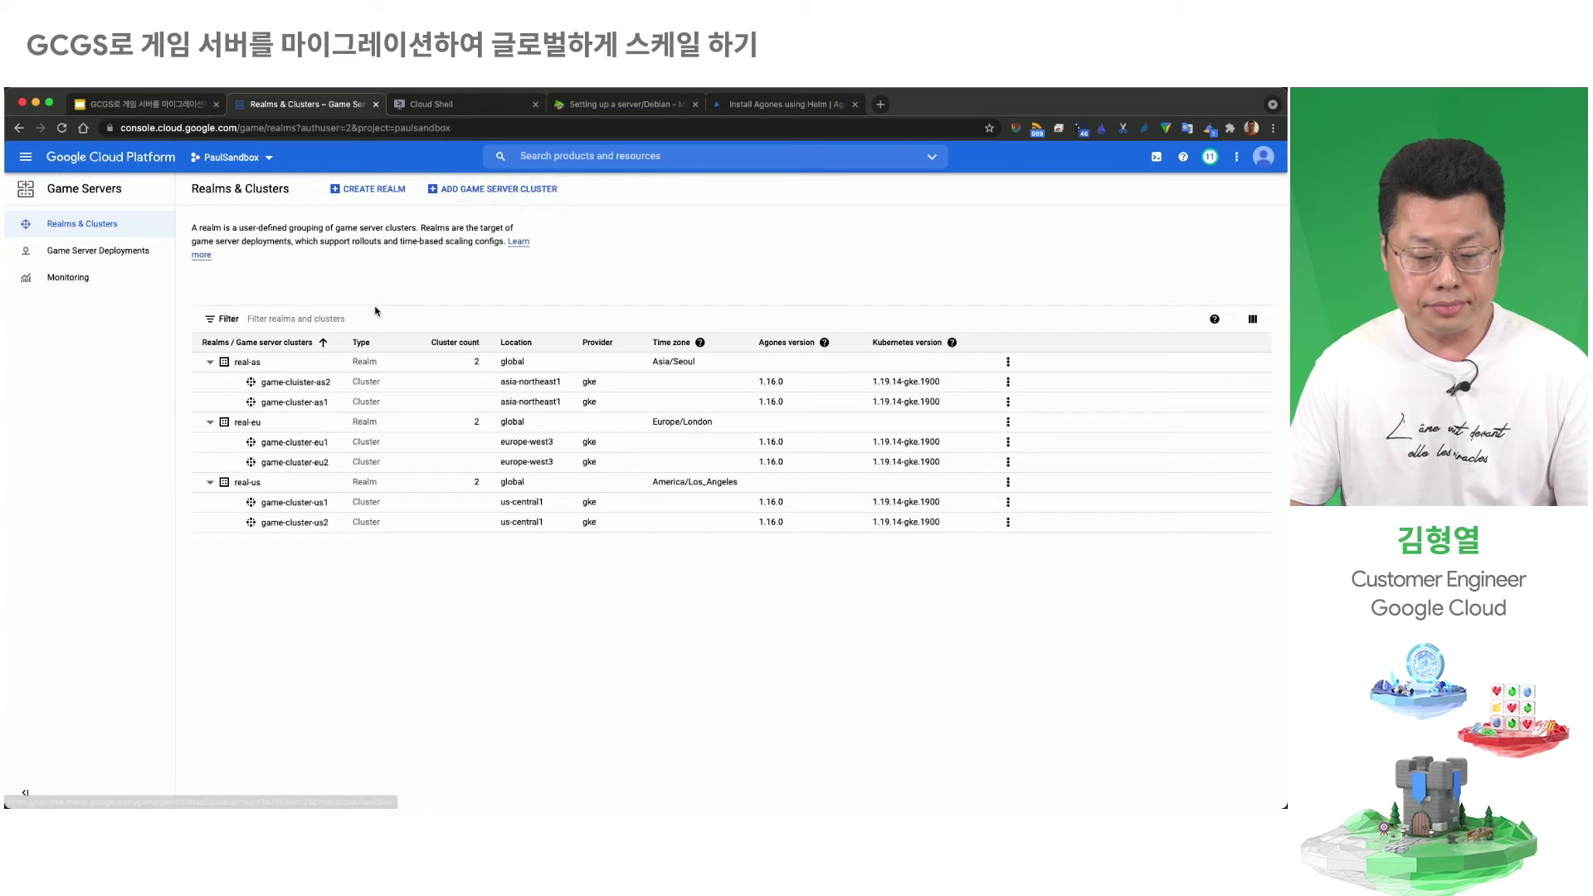
Step: Create a game server deployment named minetest
left_click(100, 254)
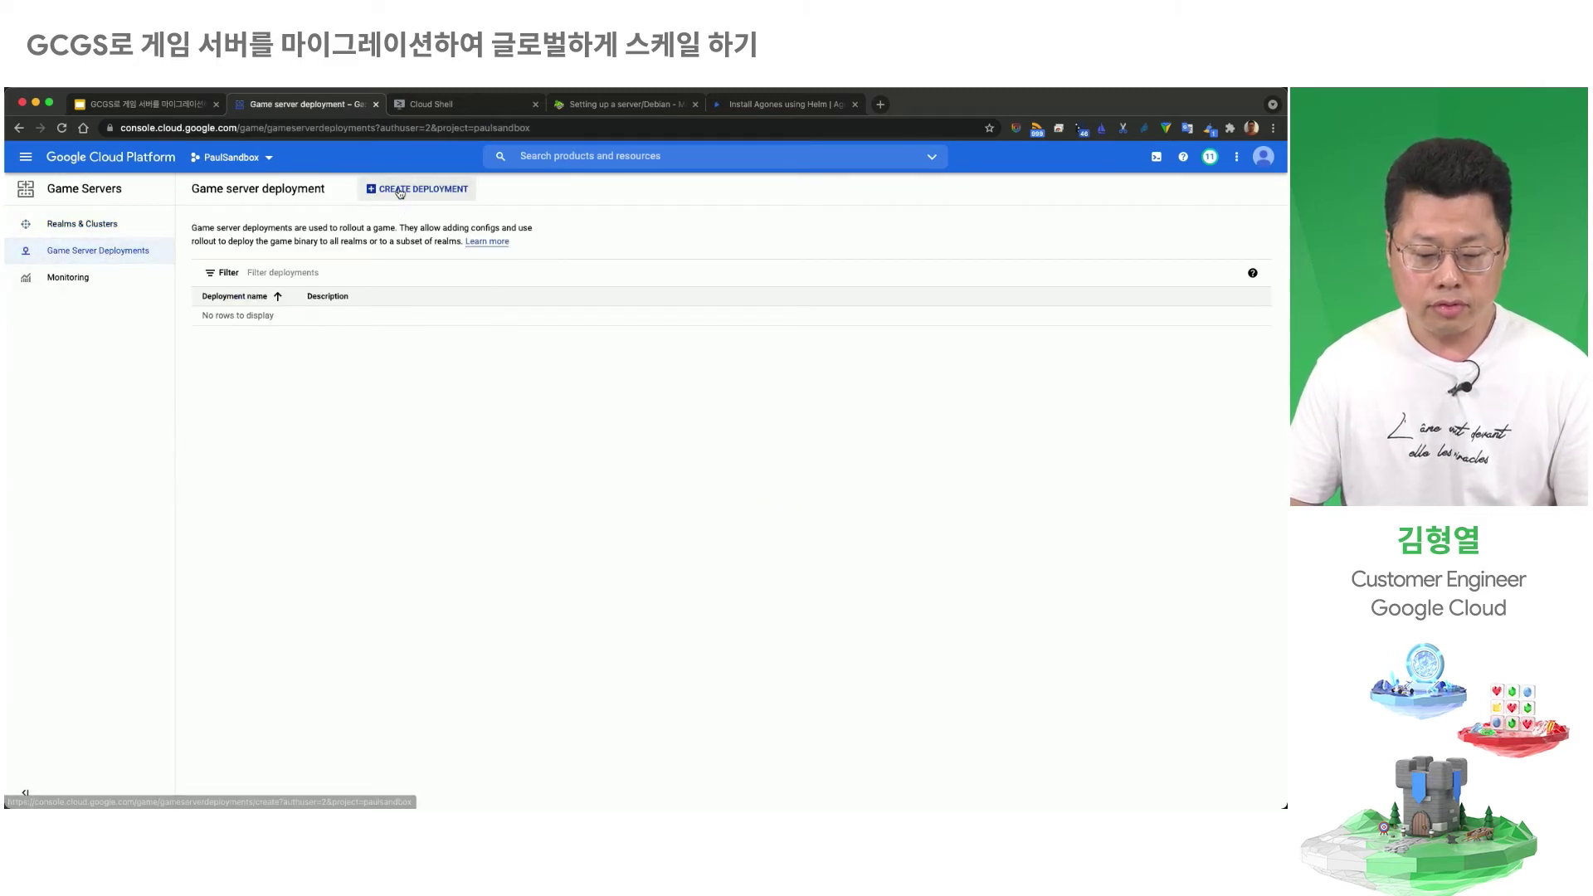
left_click(402, 192)
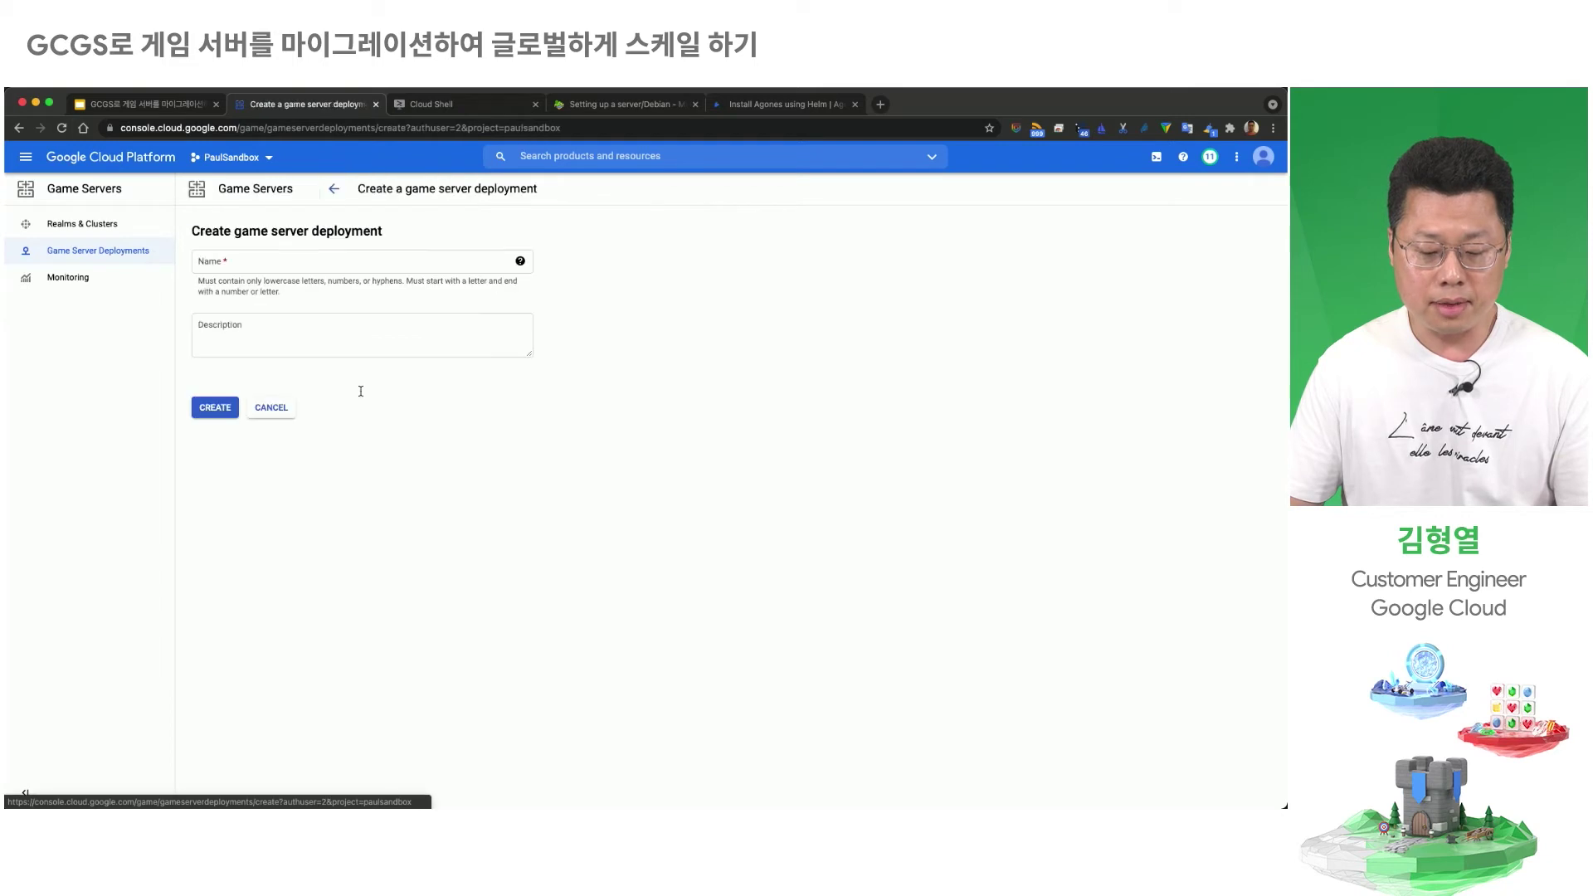
left_click(290, 265)
type("Minetest")
left_click(204, 408)
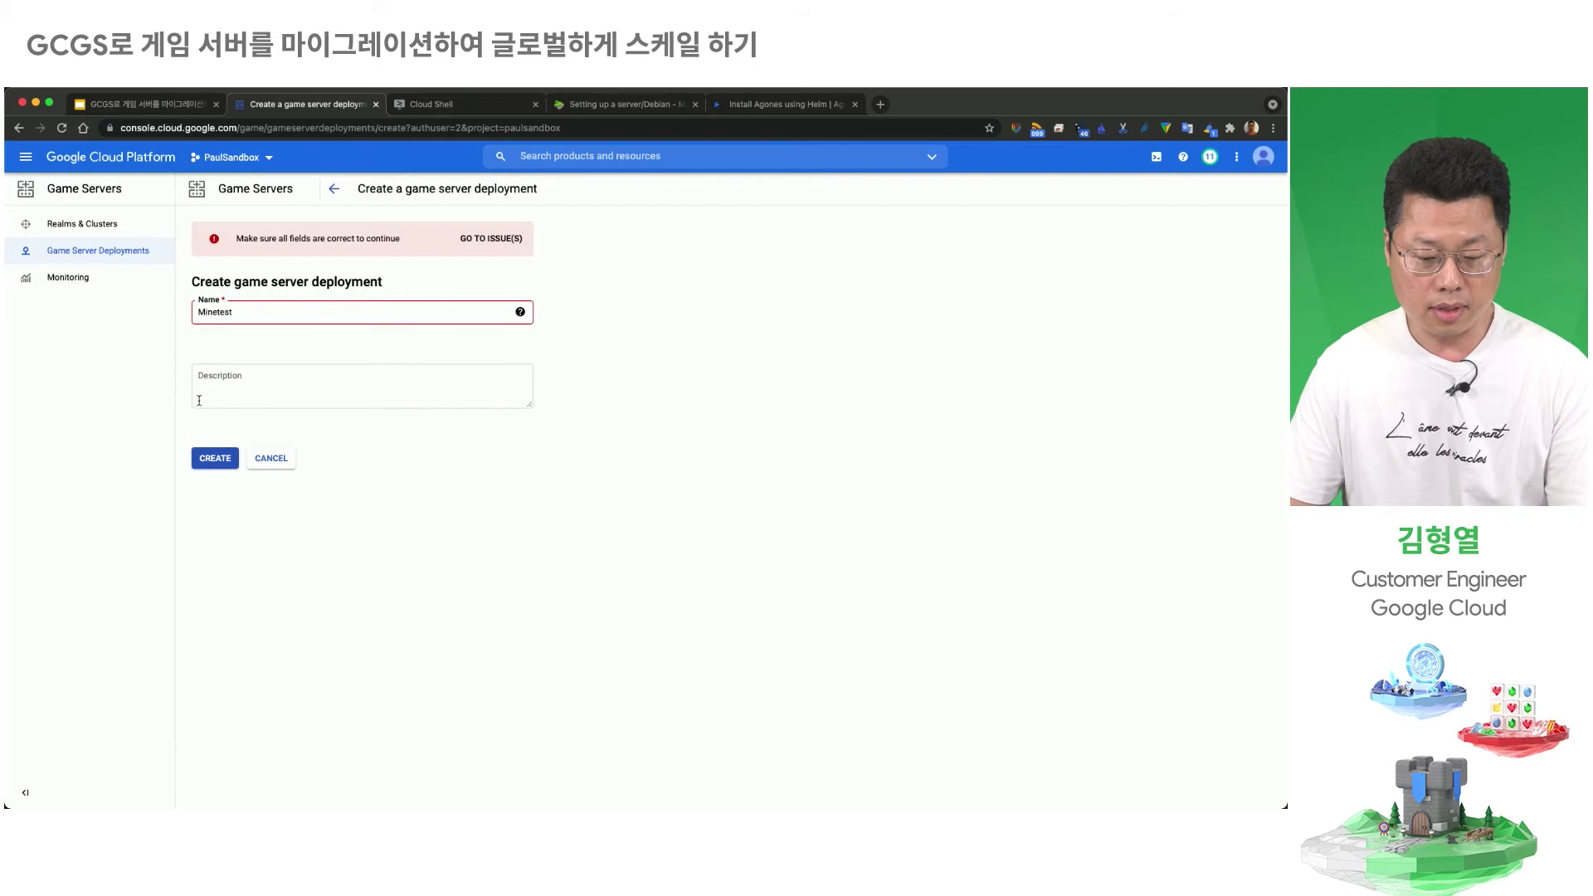
left_click(262, 312)
left_click_drag(262, 312, 173, 311)
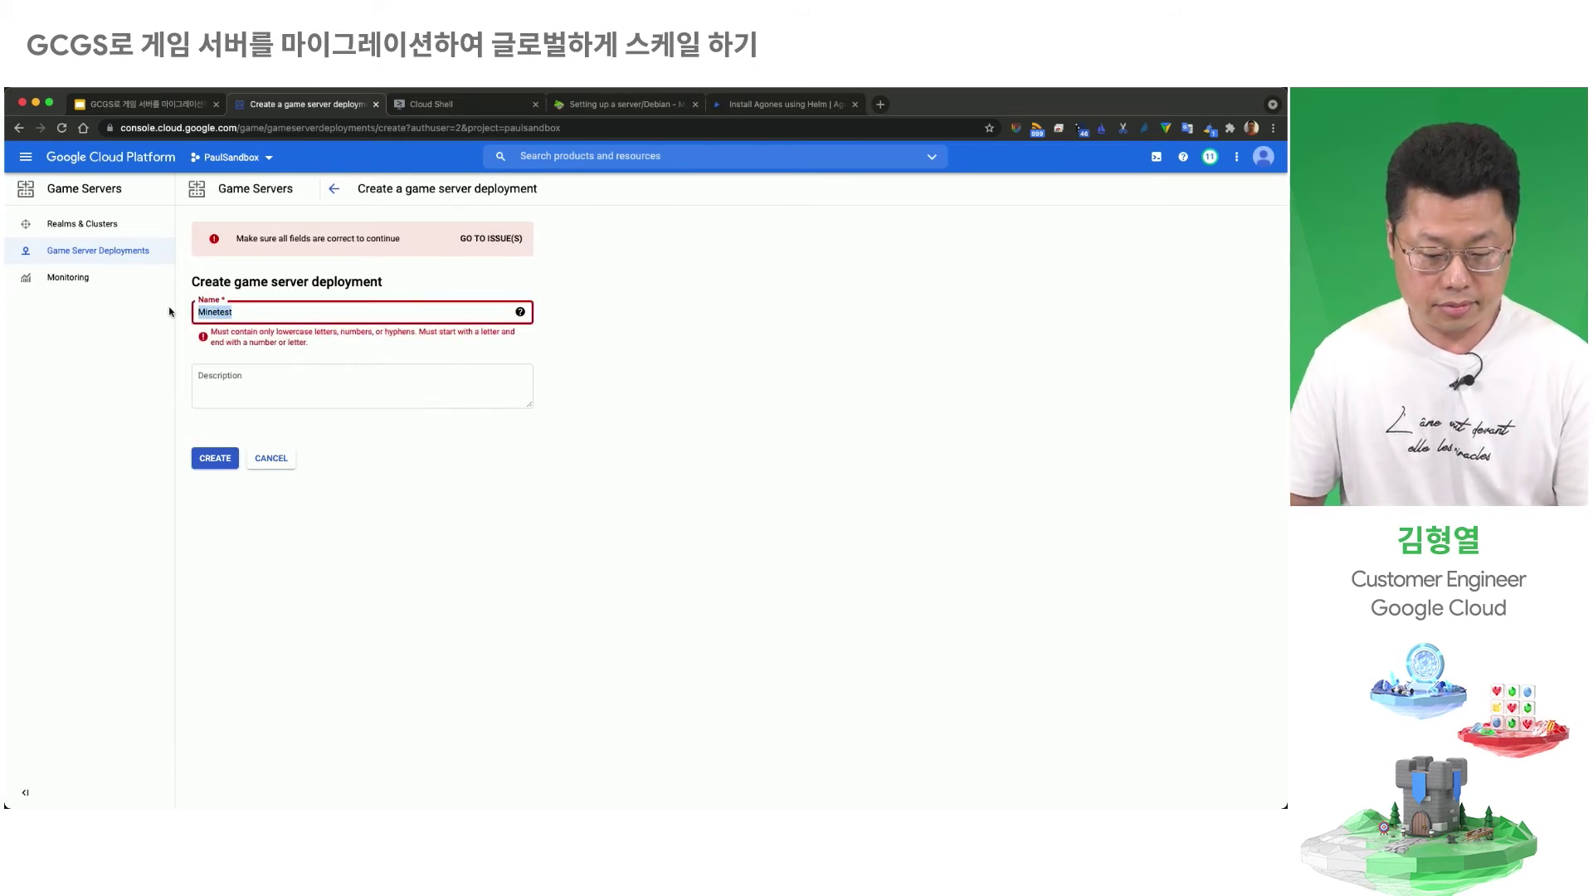
type("minetest")
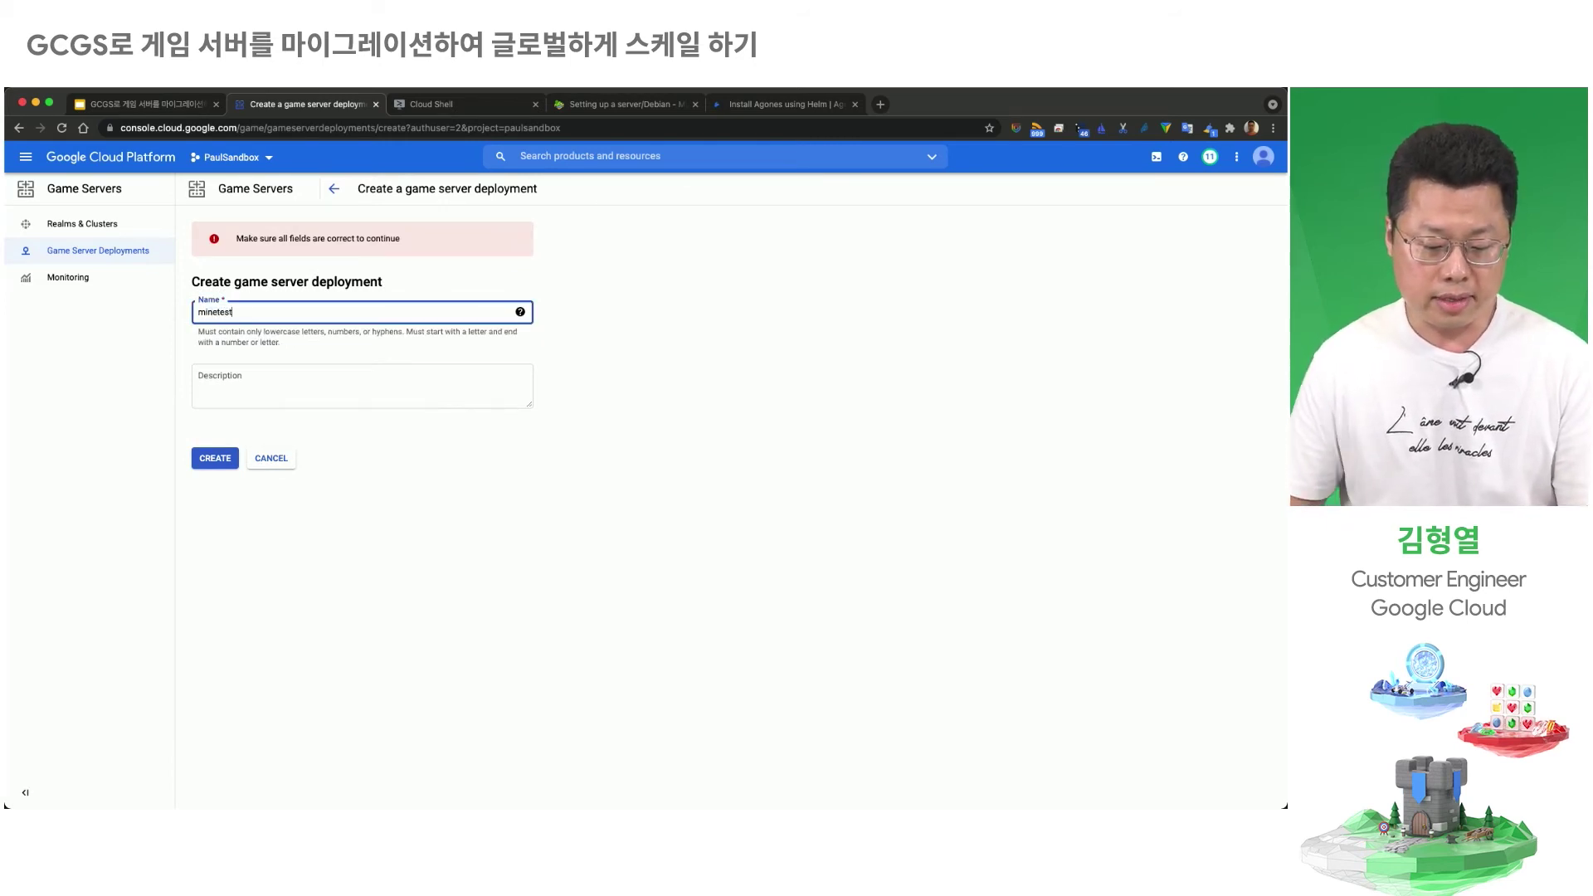
left_click(217, 458)
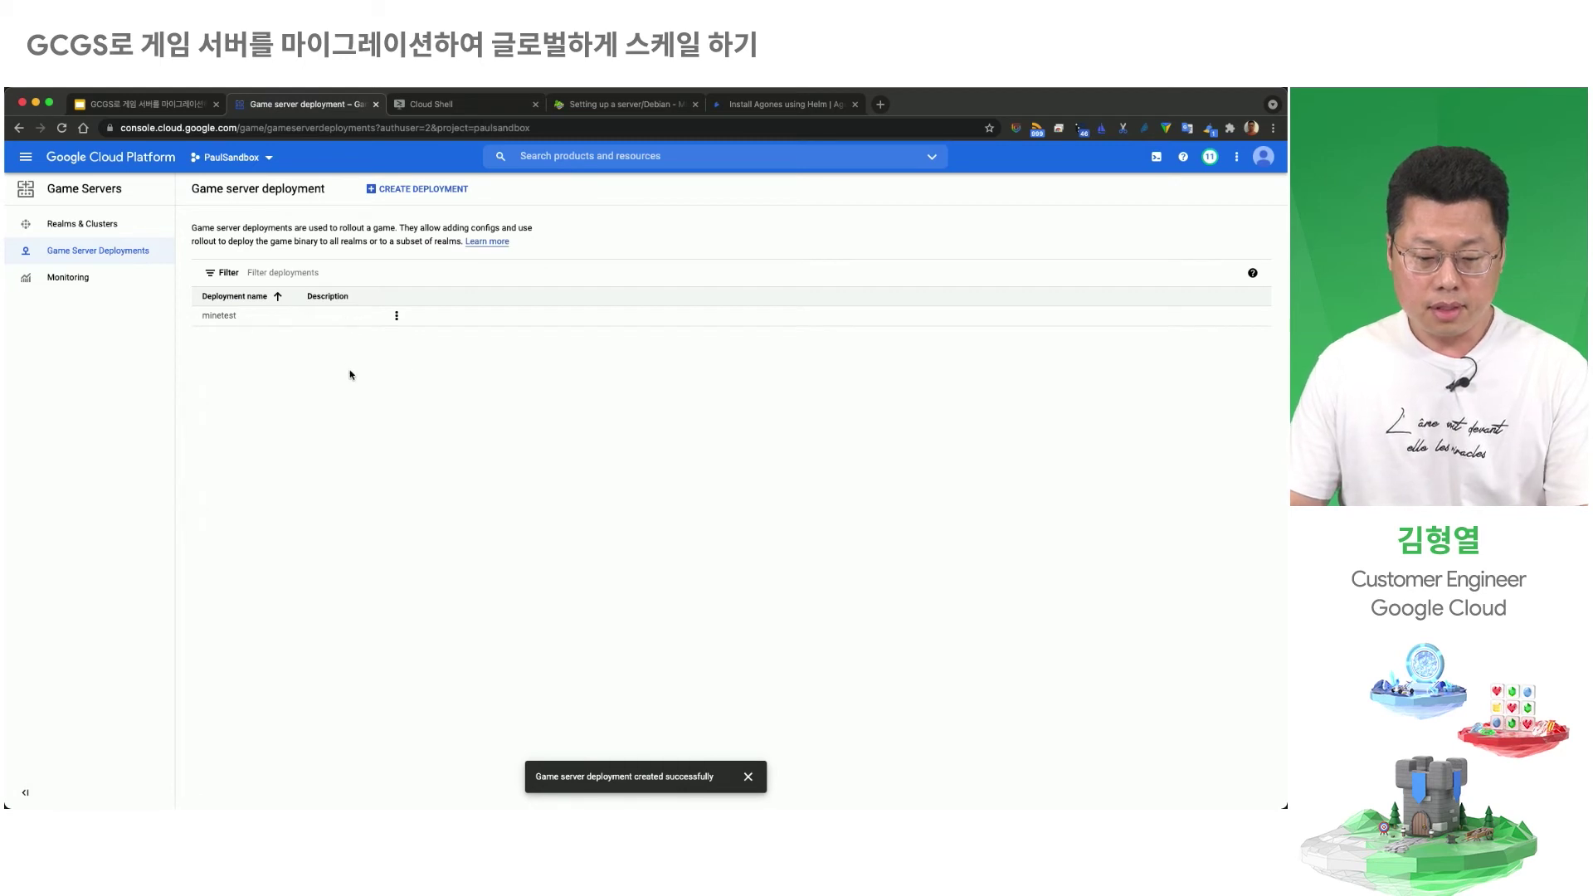
Step: Start a new config for the minetest deployment with minetest1 as both the config name and the fleet config name
left_click(397, 315)
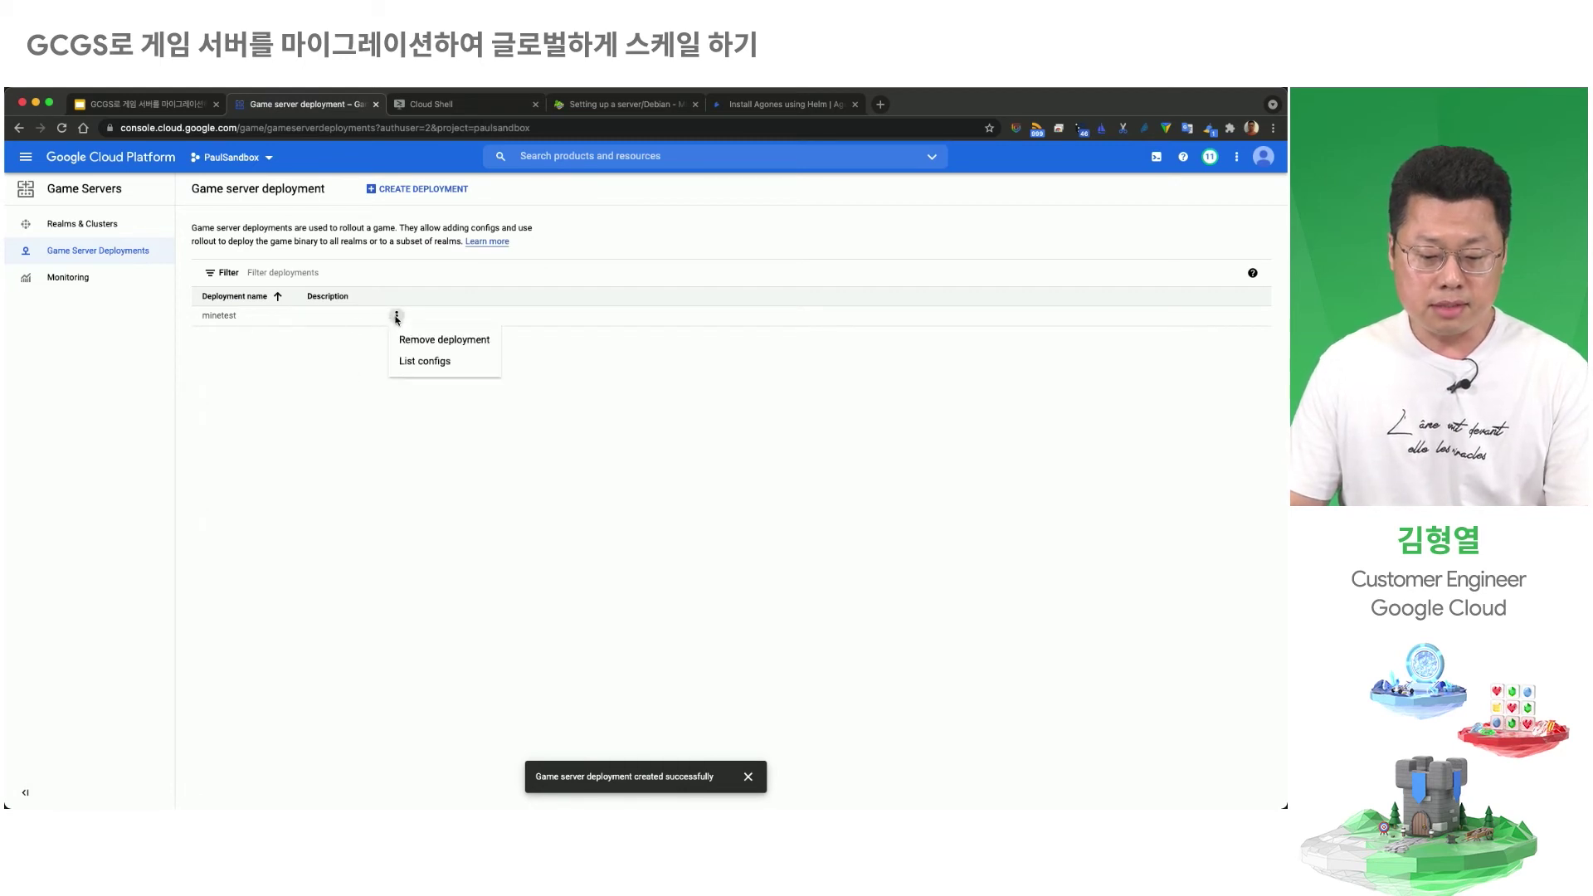
left_click(460, 363)
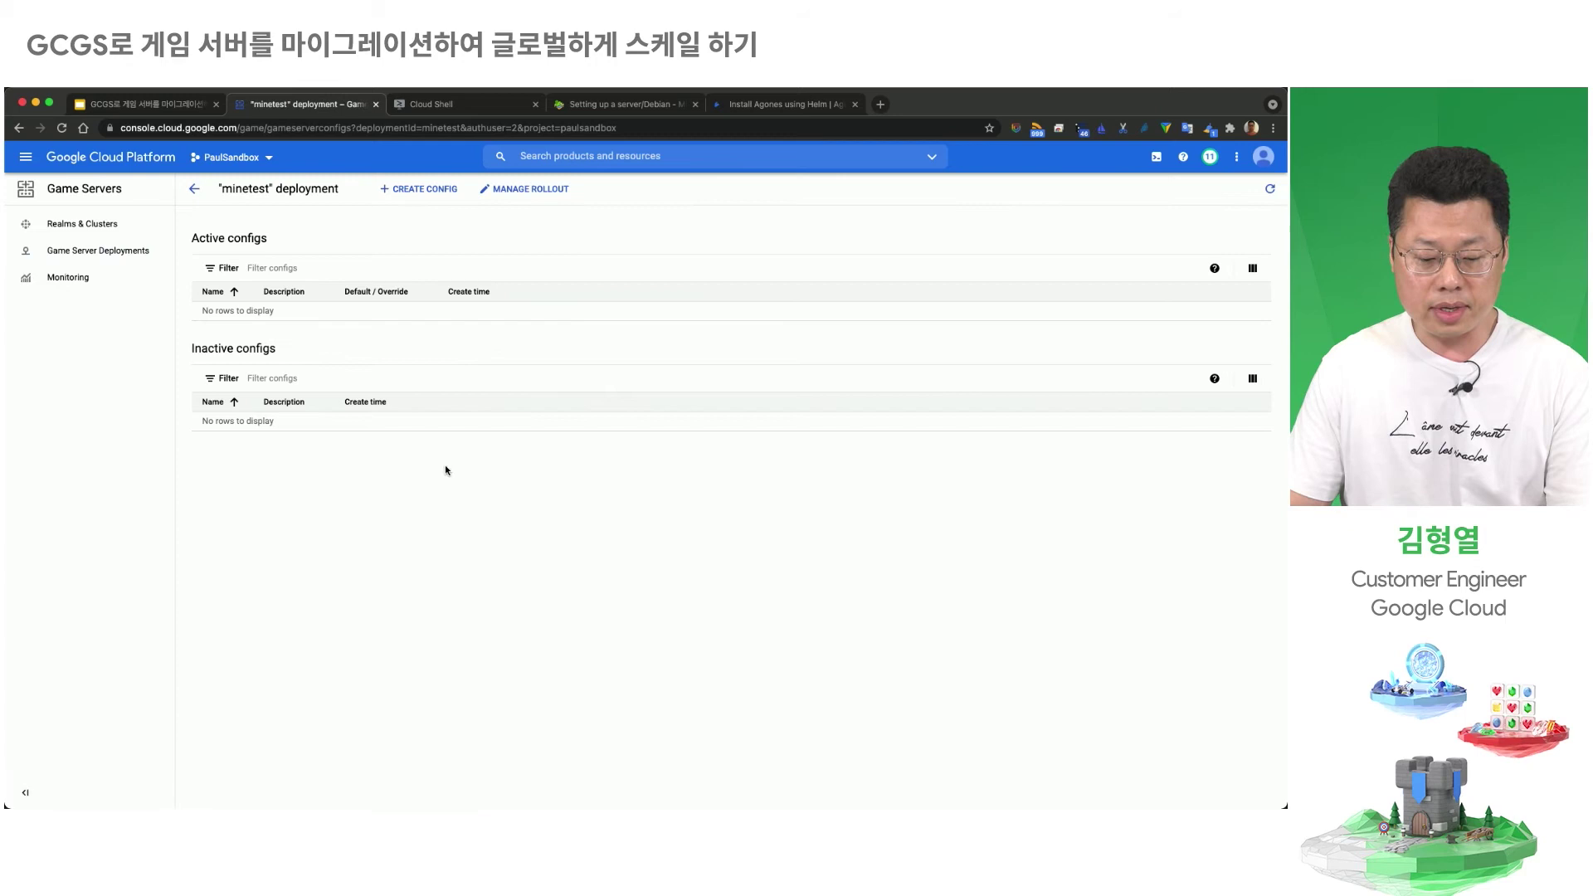
left_click(424, 190)
left_click(309, 262)
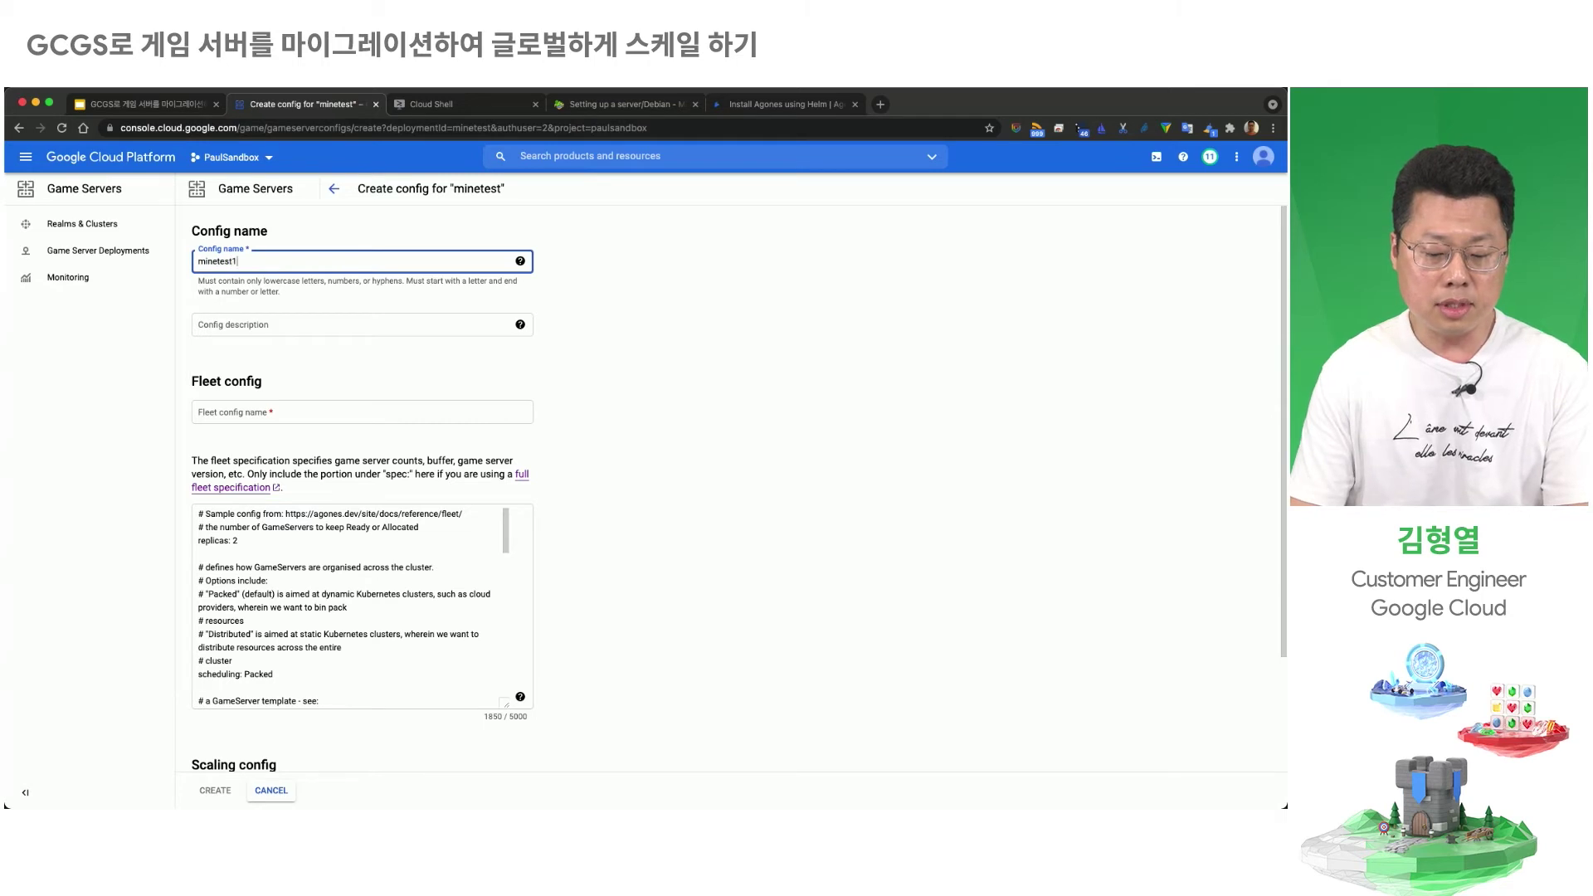
left_click(293, 417)
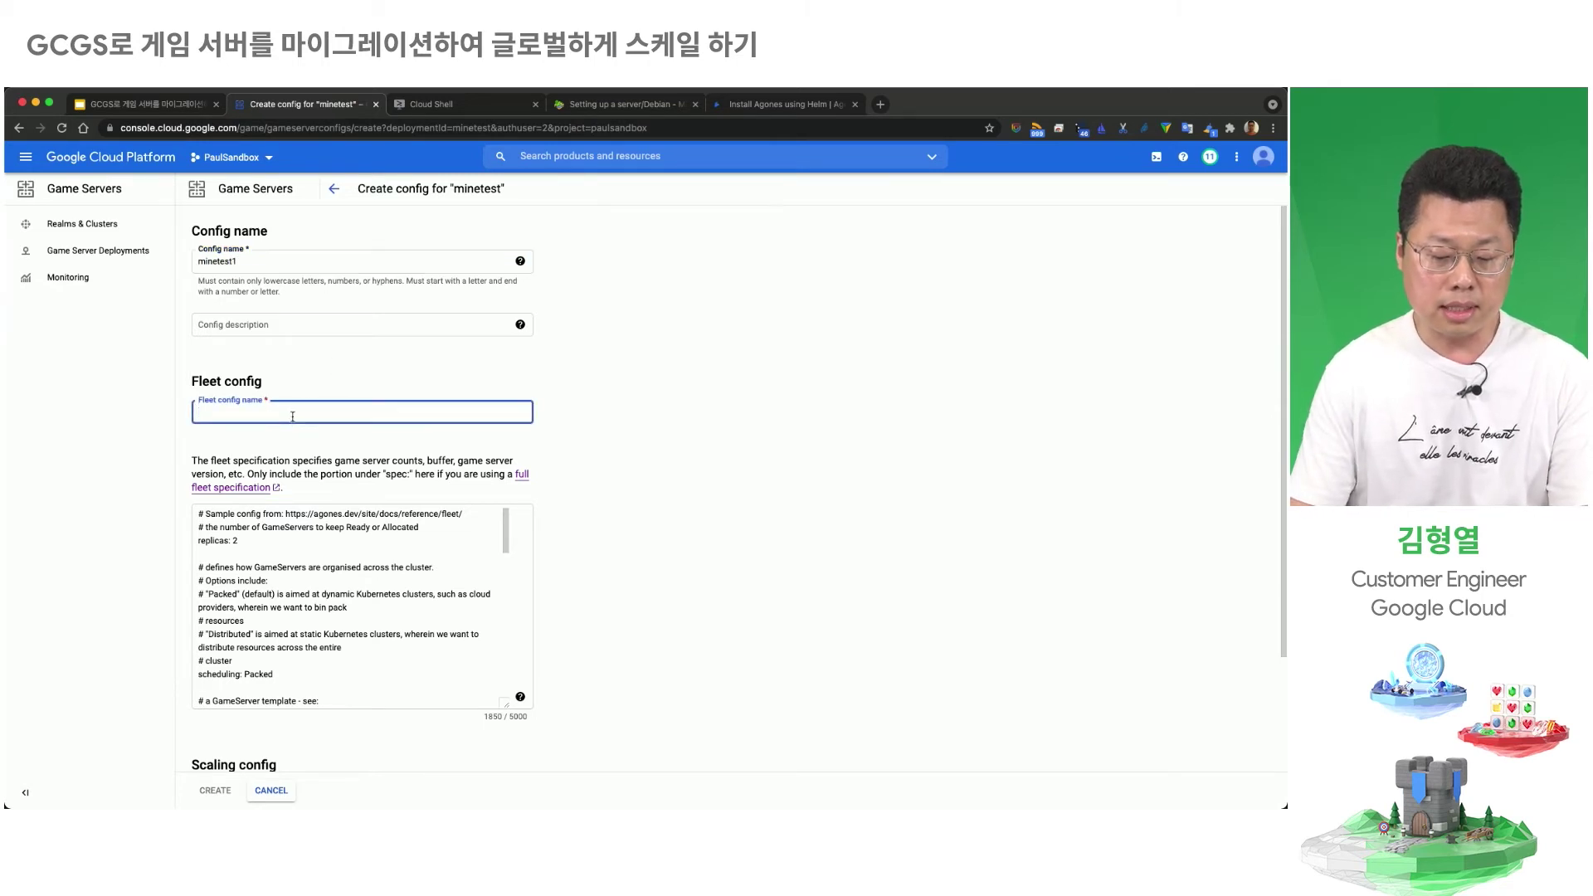
type("minetest1")
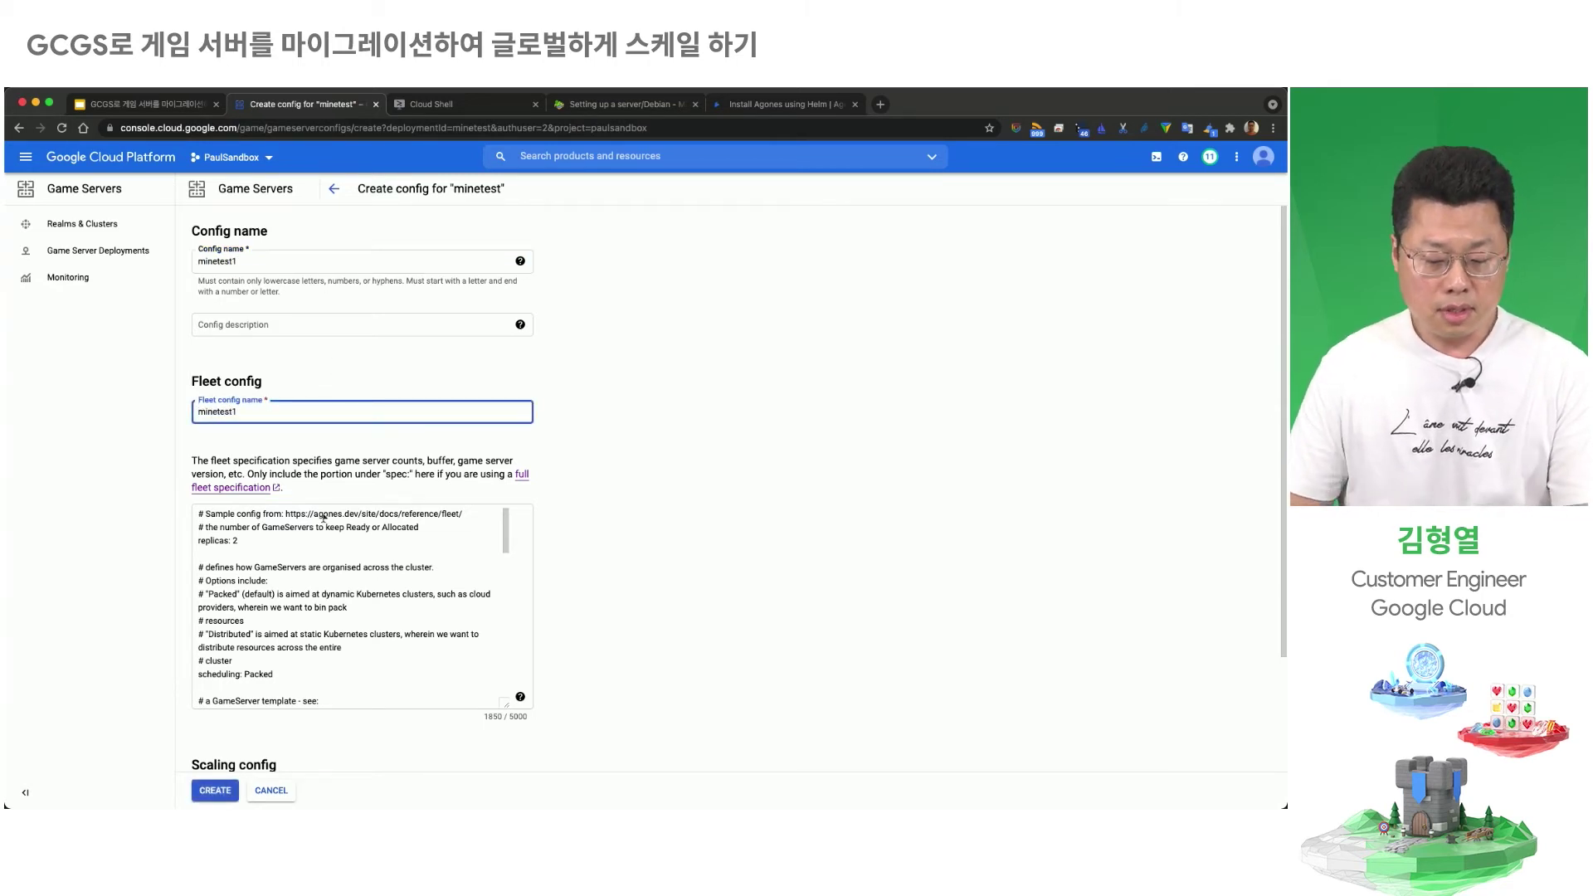
Step: Look through the full Agones fleet specification reference linked from the fleet config and return to the config form
left_click(298, 539)
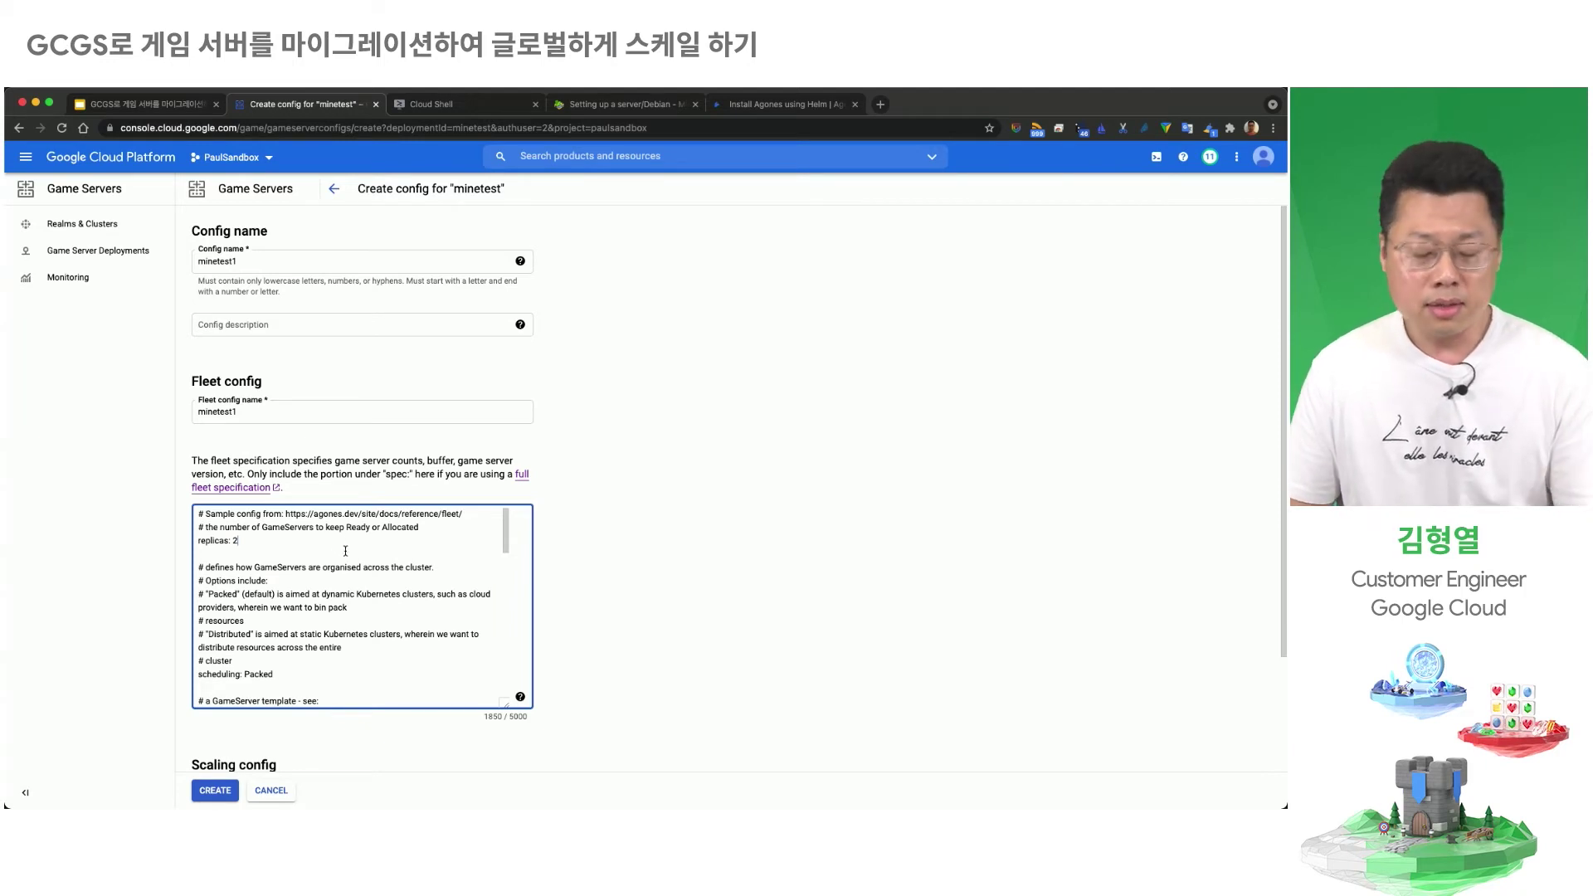
left_click(263, 493)
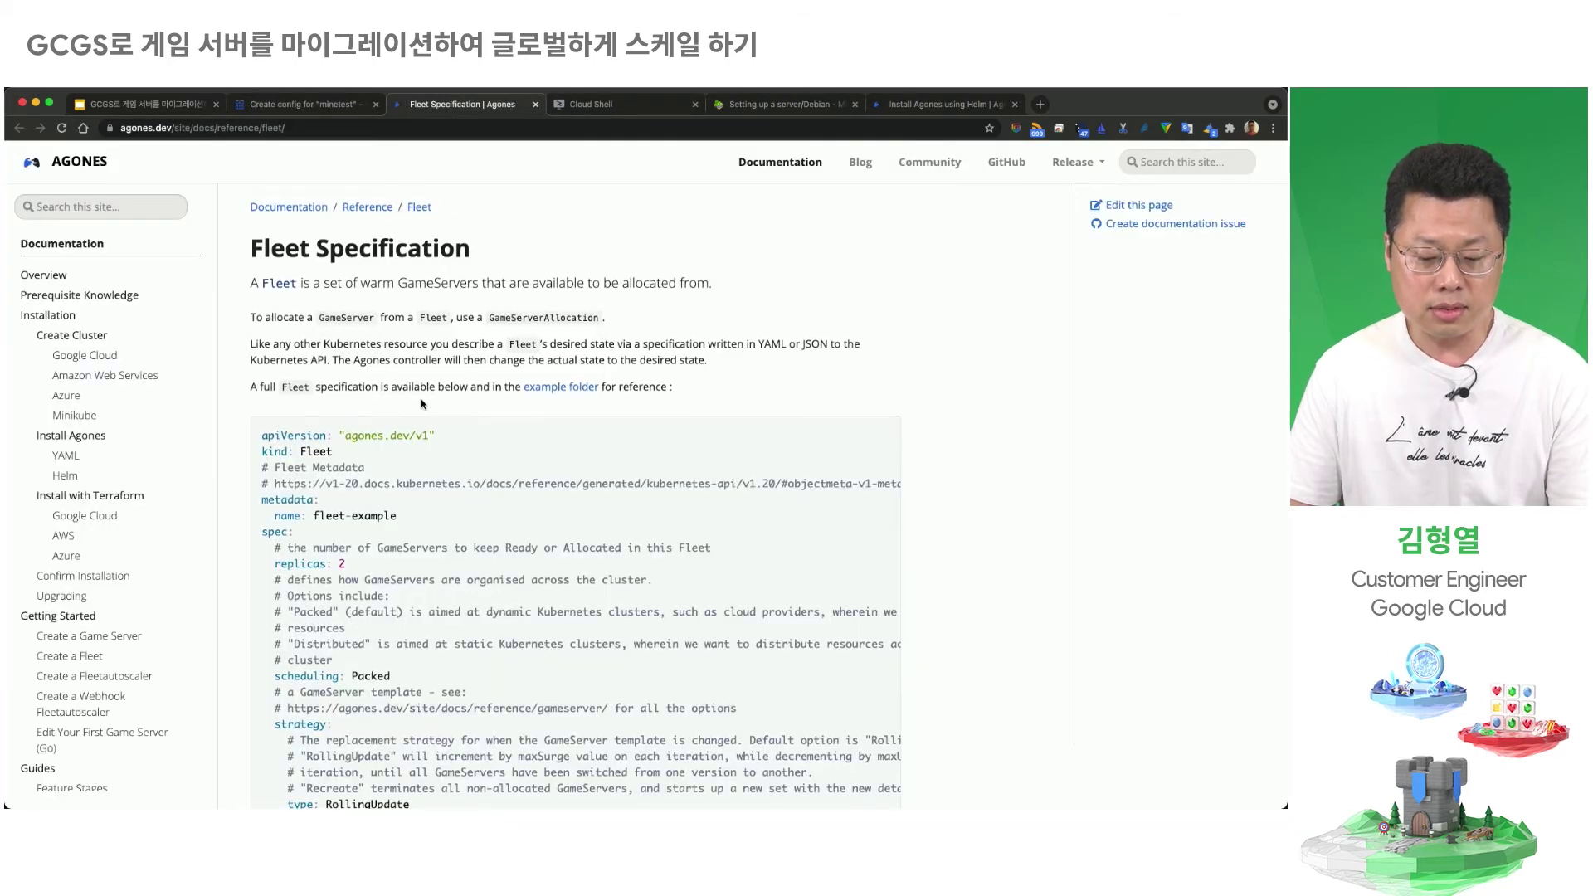
scroll(423, 404, "down", 10)
scroll(419, 401, "down", 2)
left_click(315, 106)
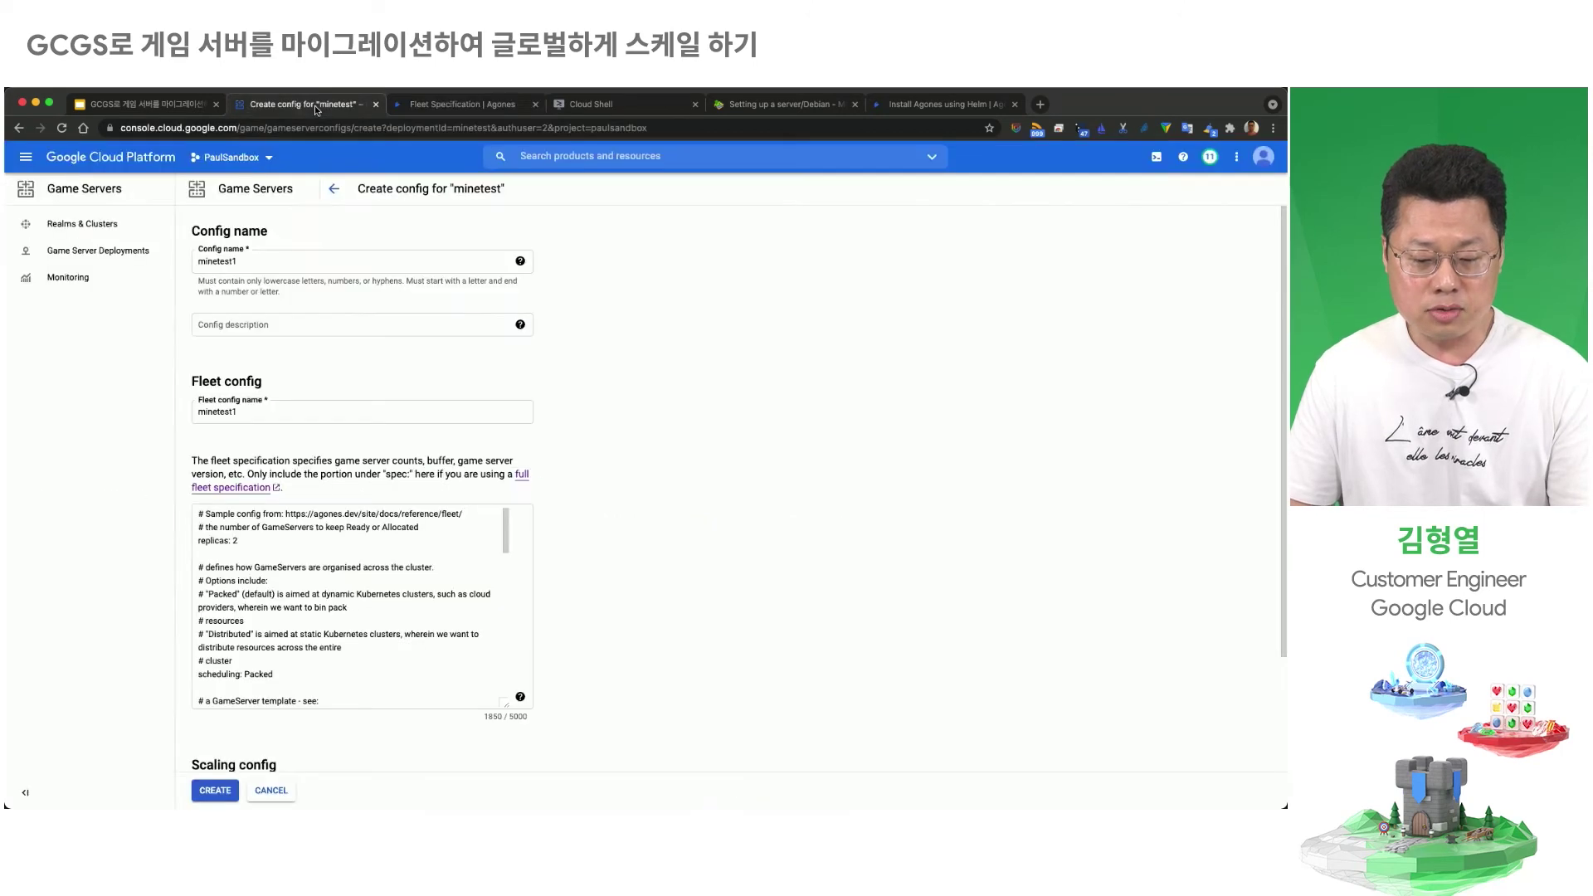
Step: Switch to Cloud Shell Editor, open fleet_configs.yaml in the Minetest folder and copy its entire content
left_click(591, 104)
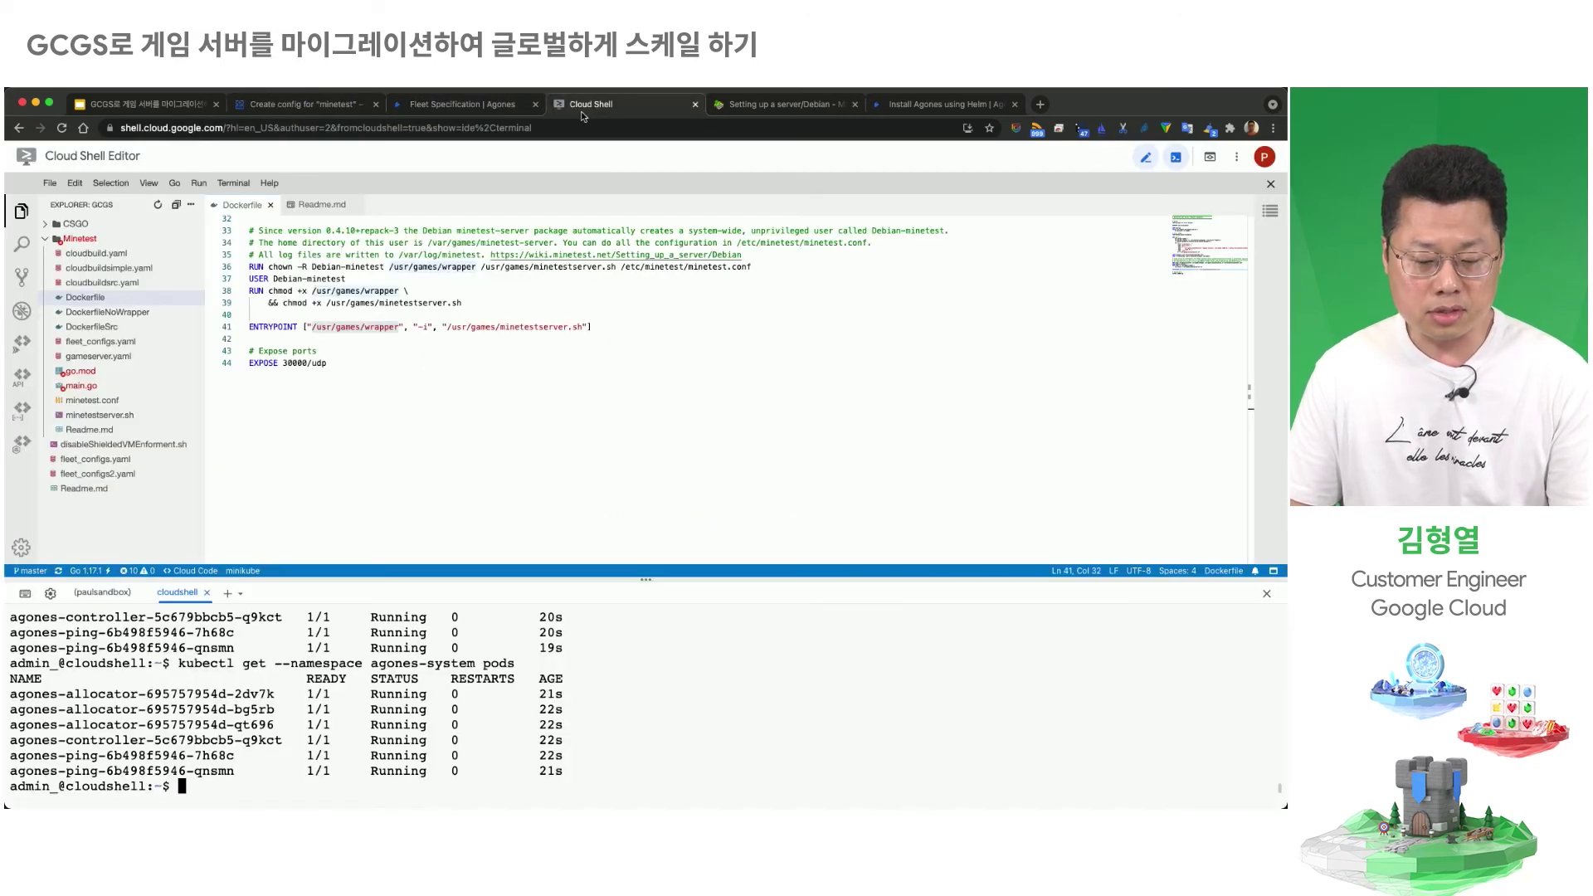
left_click(214, 327)
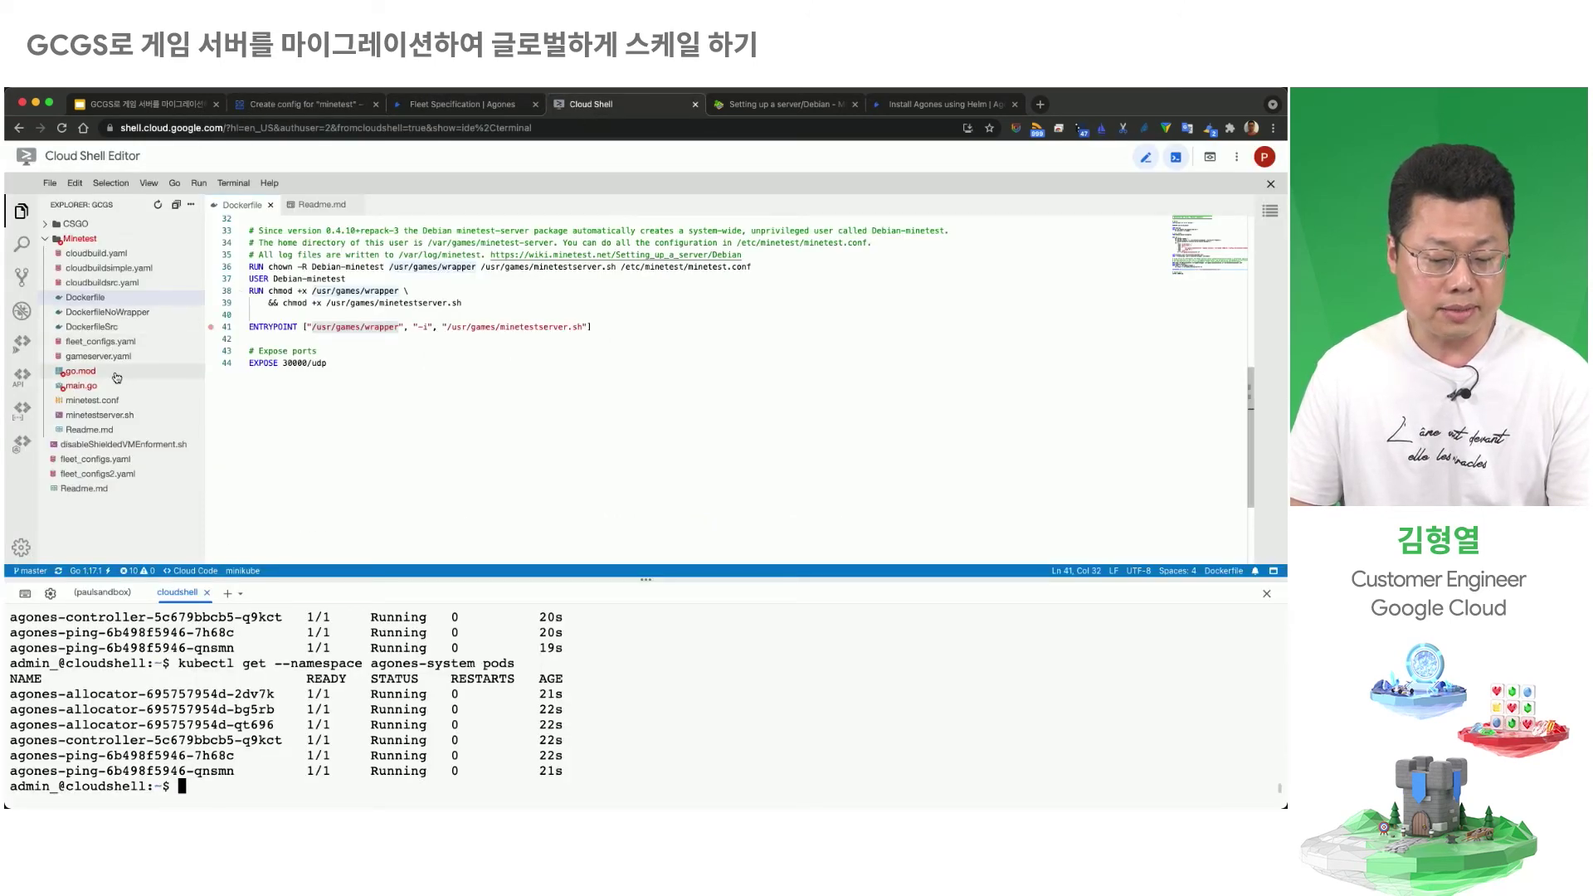
left_click(100, 341)
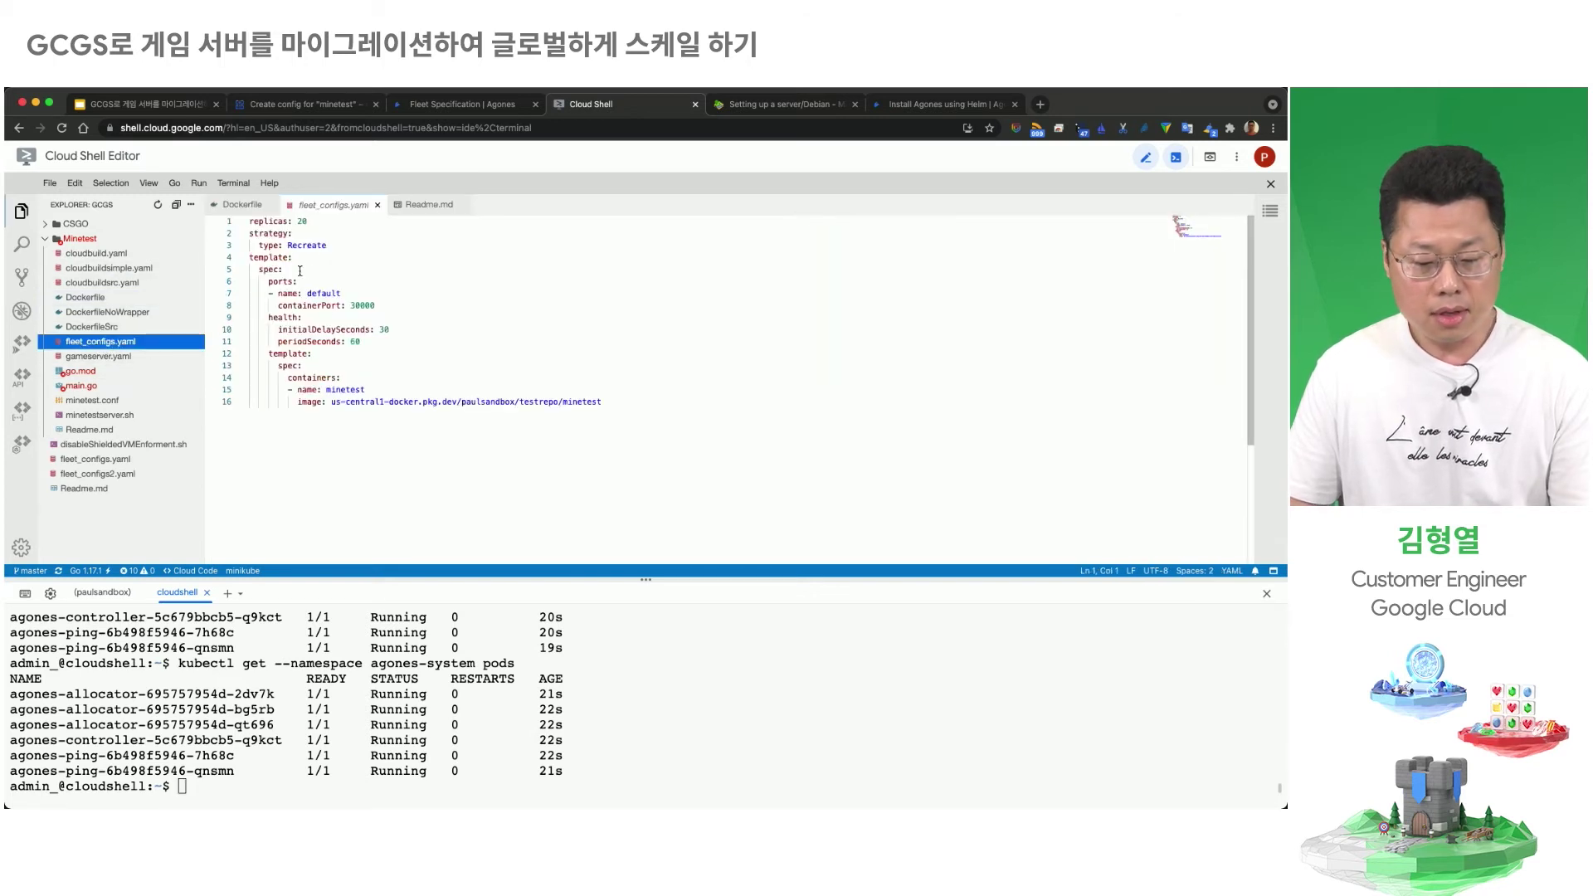
left_click(539, 407)
left_click(603, 403)
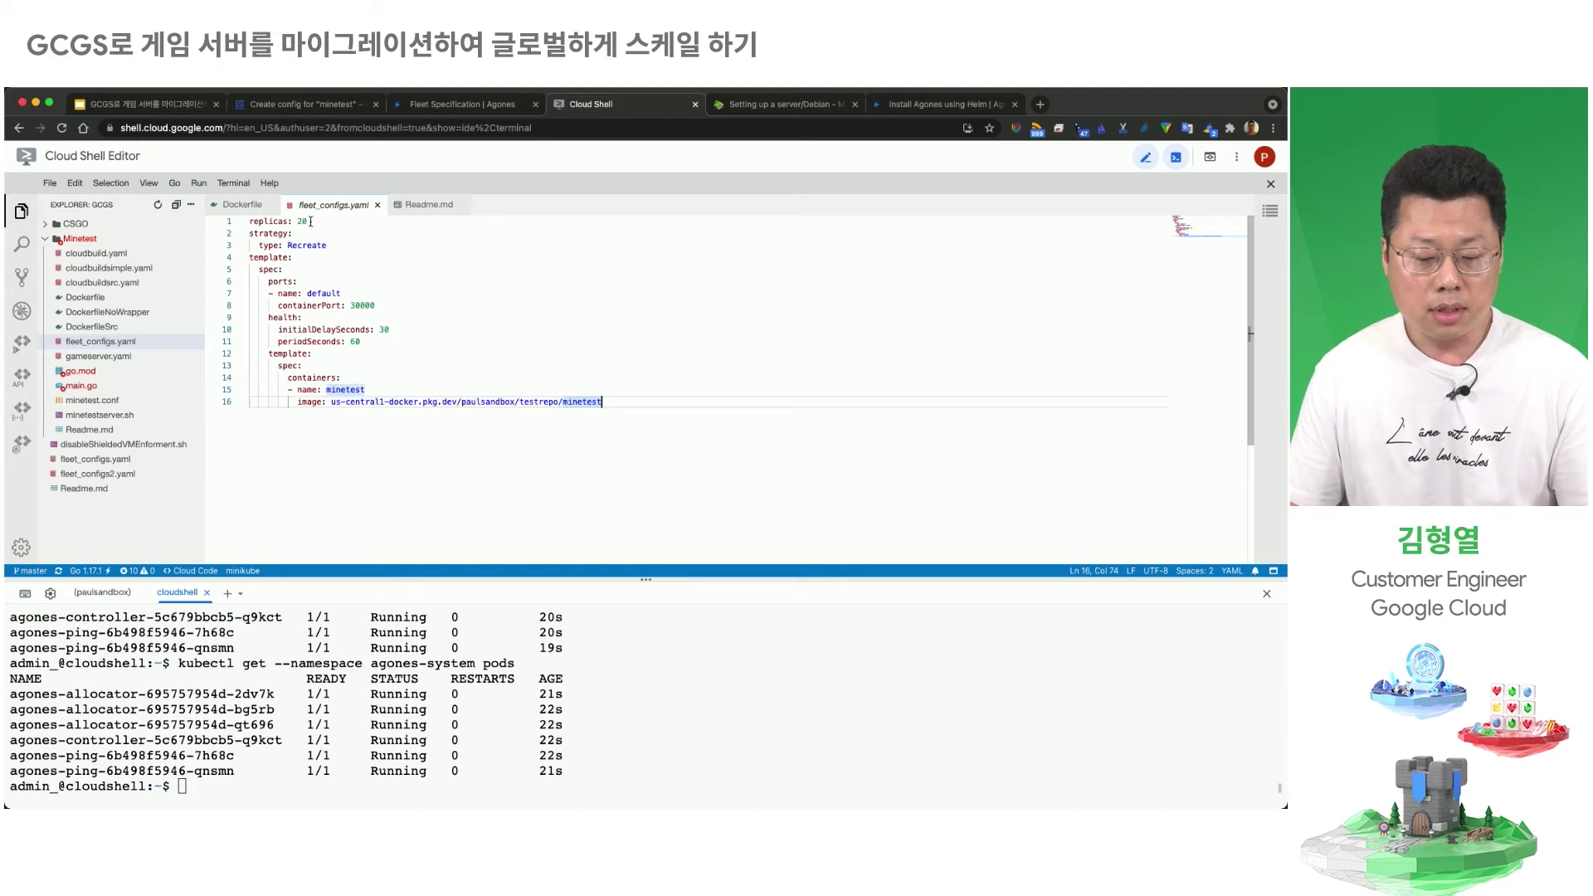
left_click_drag(299, 221, 308, 221)
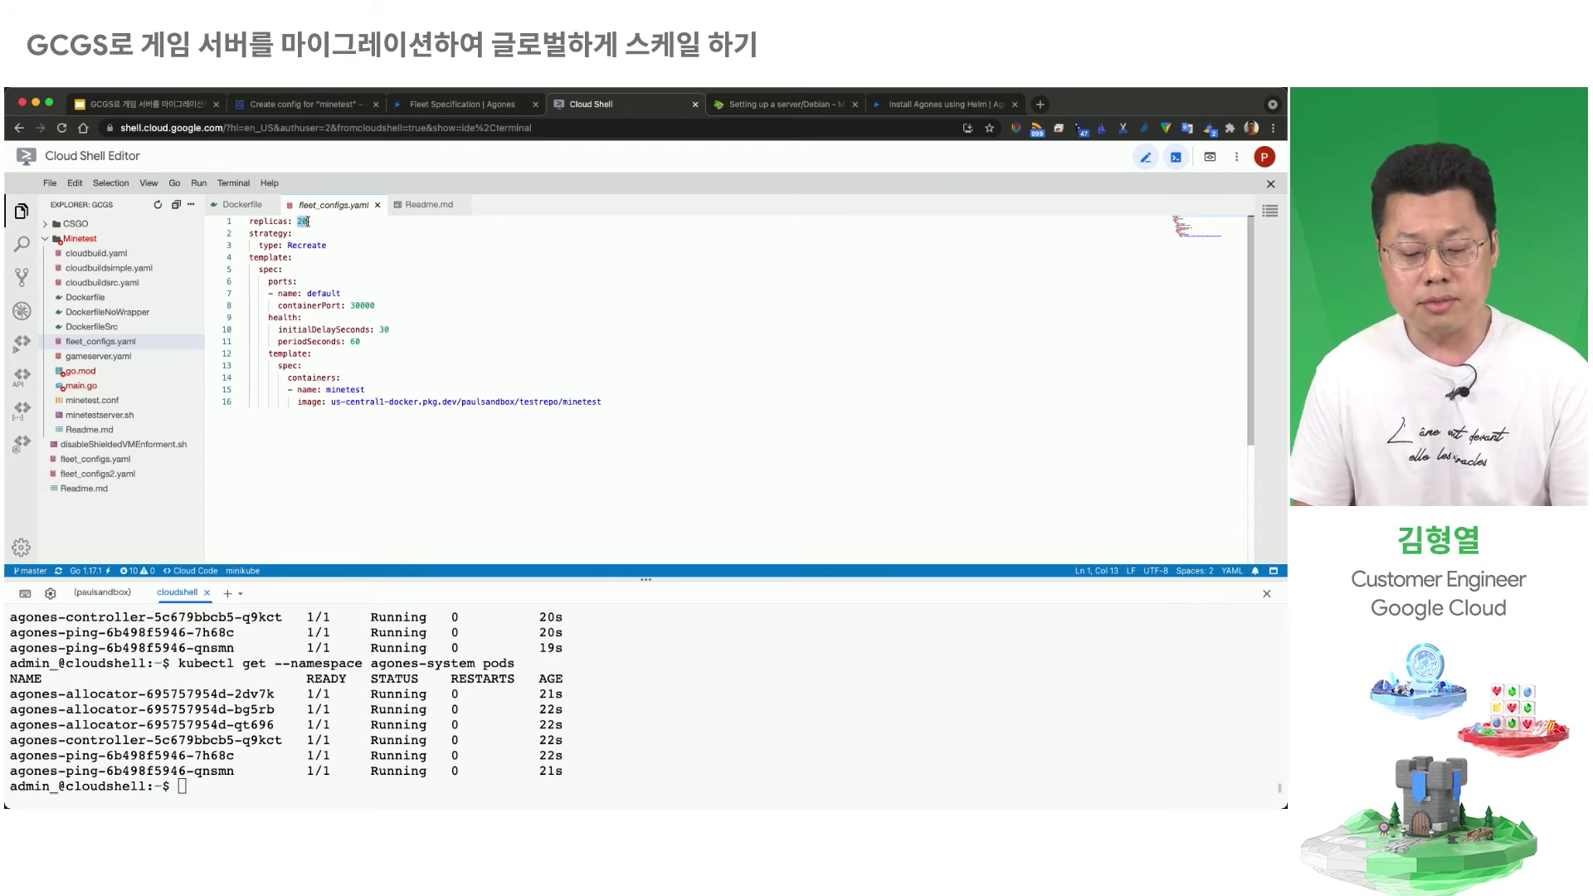
left_click_drag(602, 402, 248, 226)
key("ctrl+c")
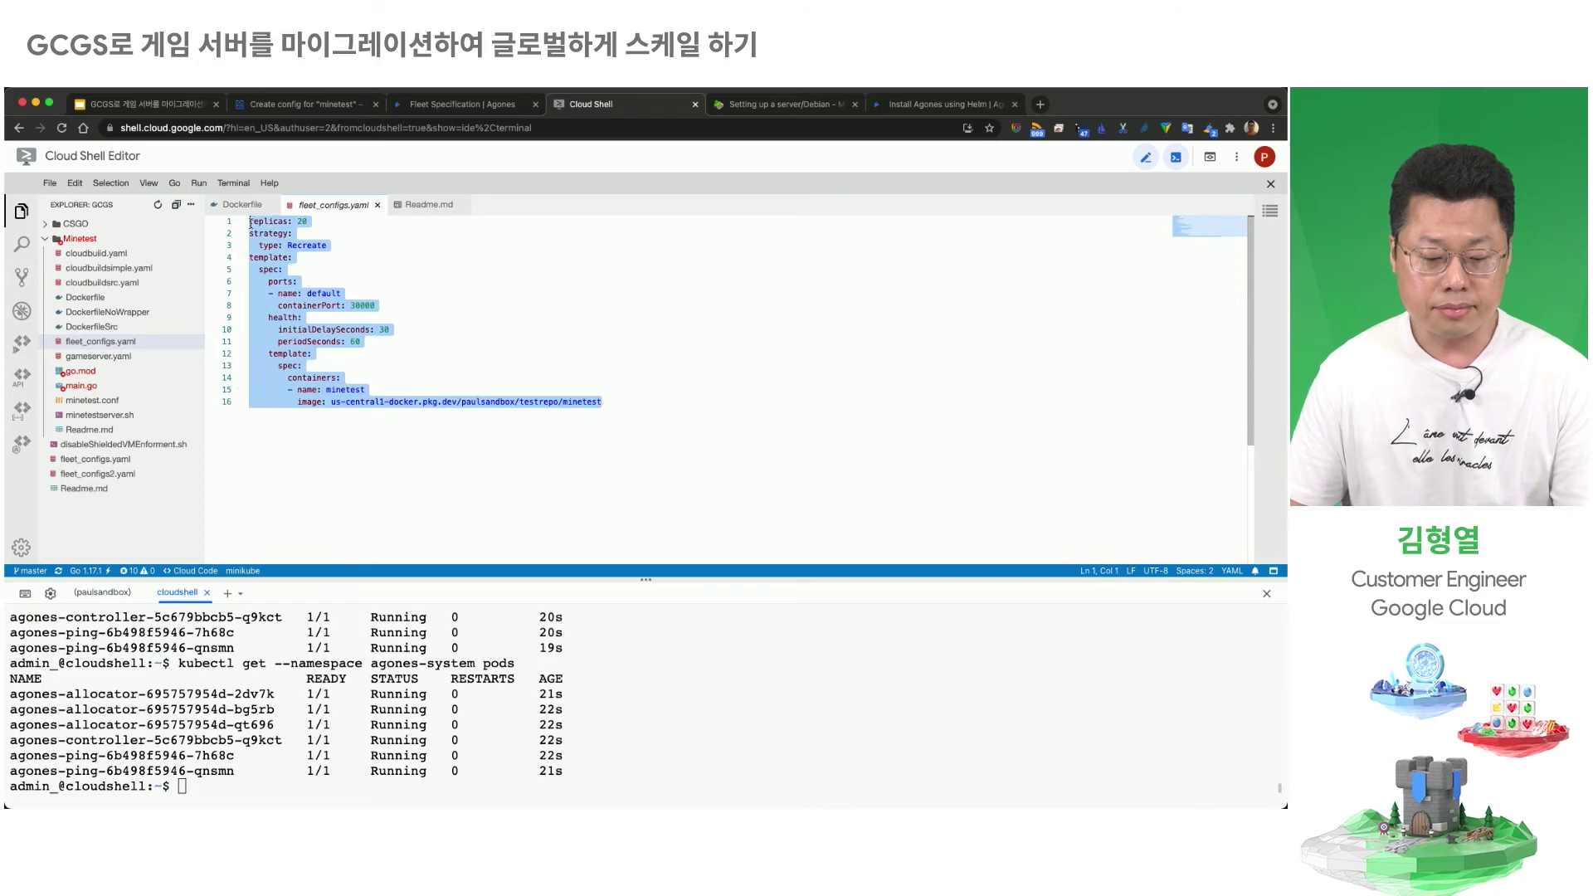
Step: Return to the minetest config form, replace the sample fleet specification with the copied YAML and create the config
left_click(303, 104)
left_click(300, 537)
key("ctrl+a")
key("ctrl+v")
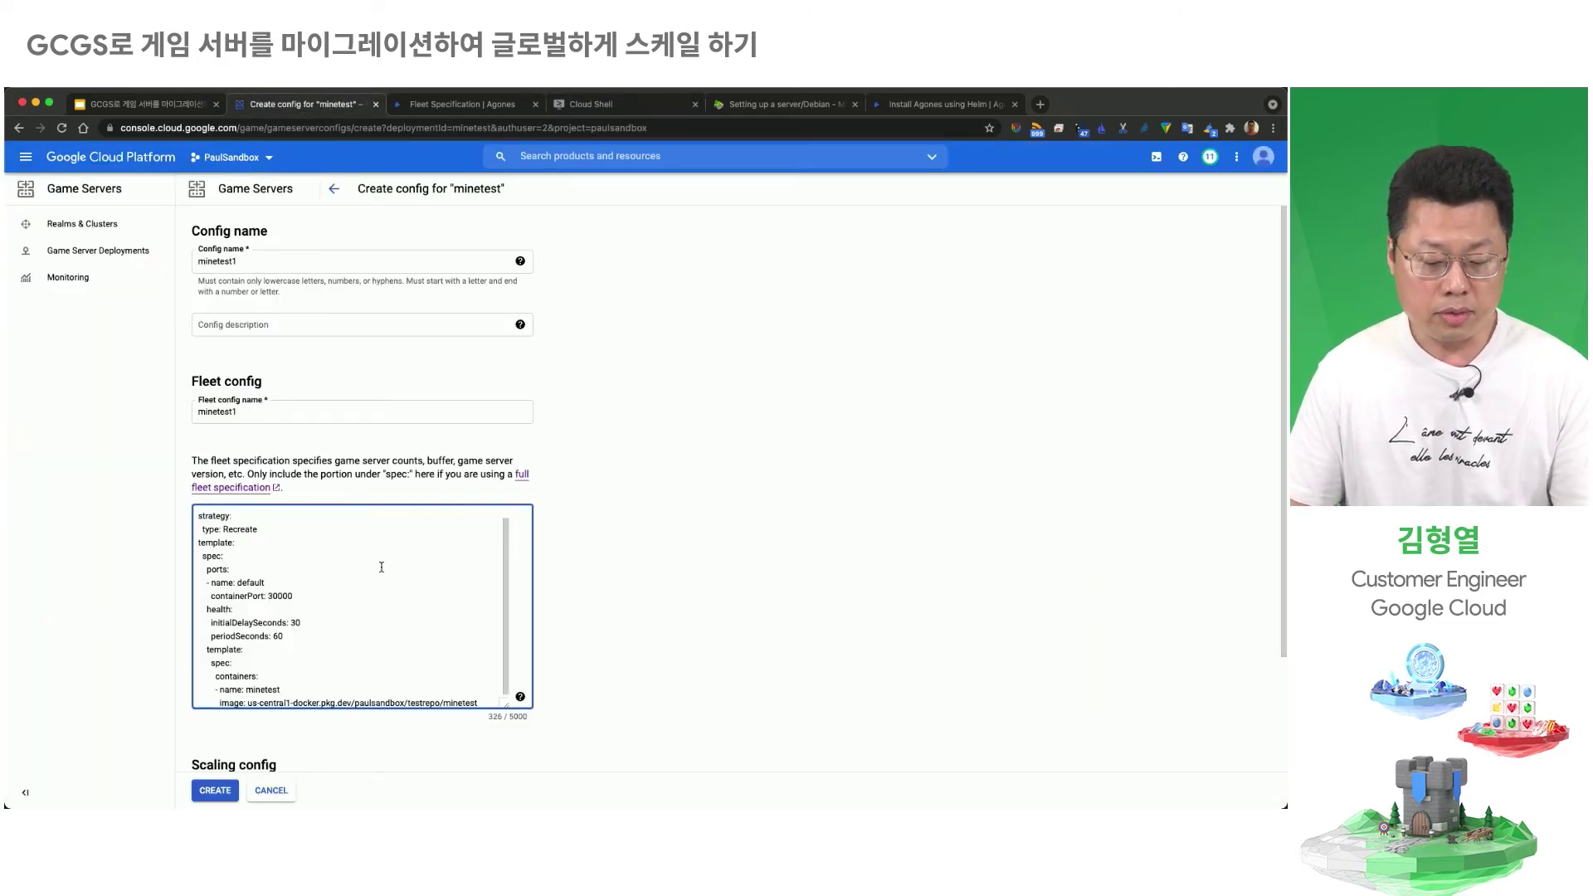
scroll(382, 564, "down", 3)
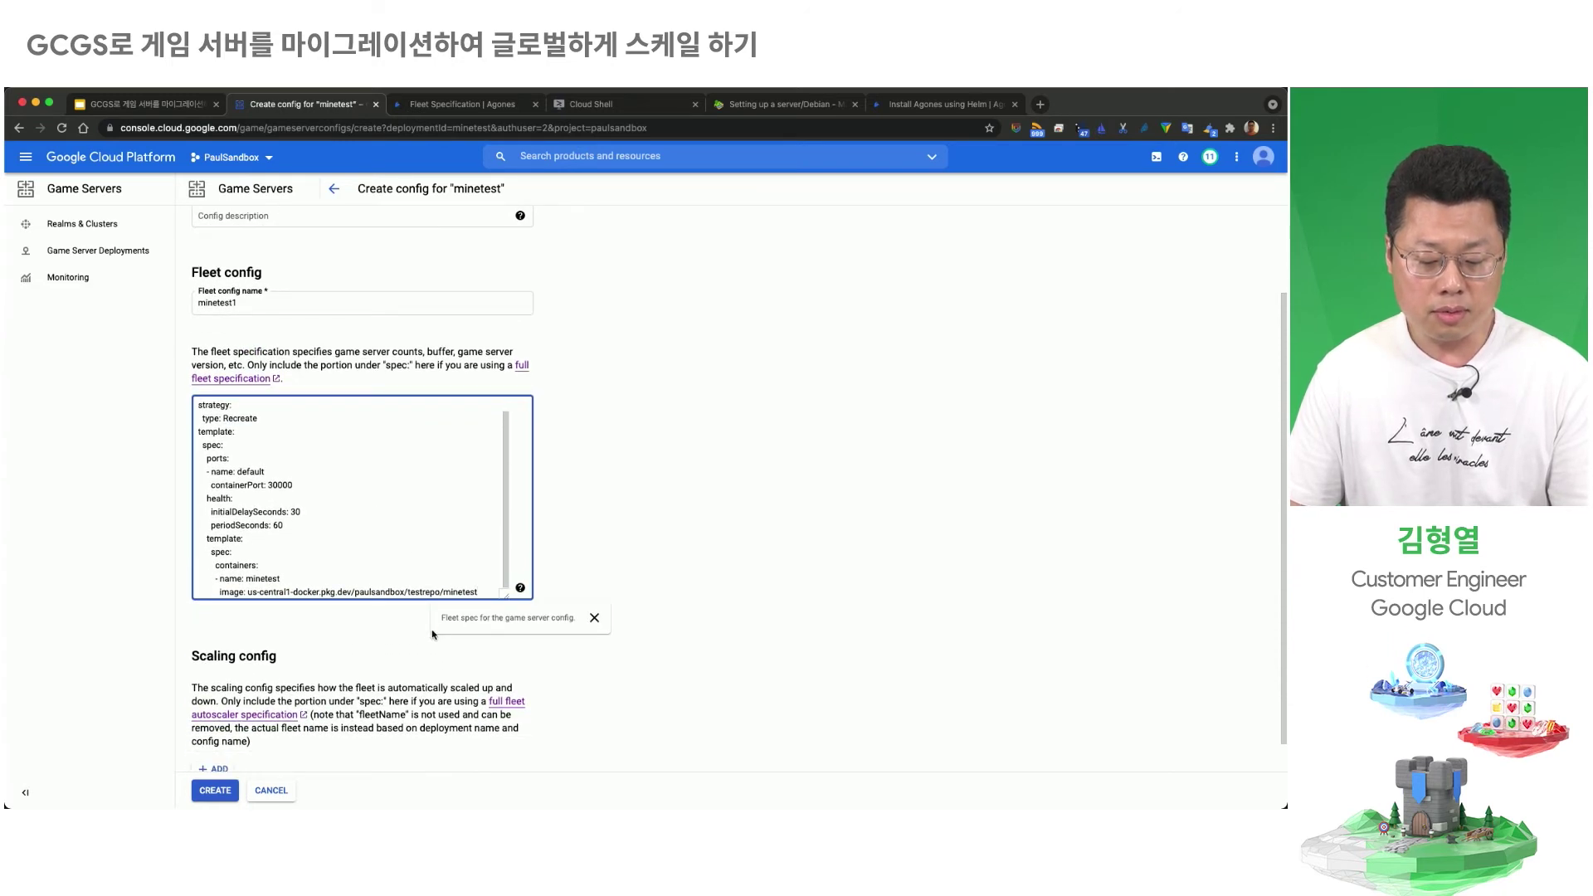
left_click(216, 792)
left_click(758, 528)
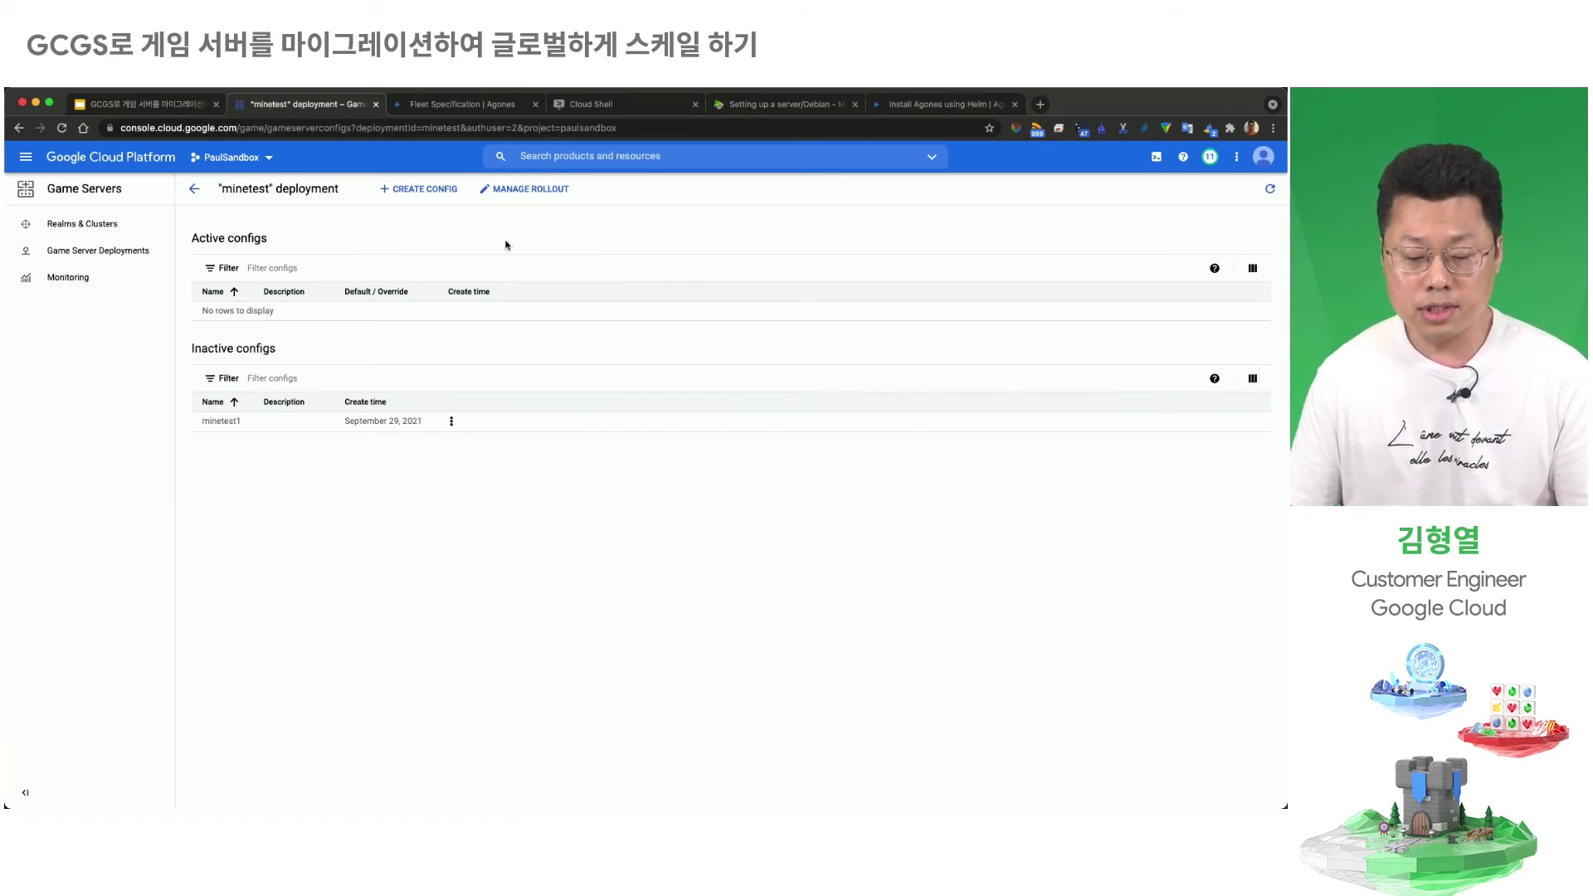
Step: Roll out minetest1 as the default config for all realms of the minetest deployment and save the rollout
left_click(512, 192)
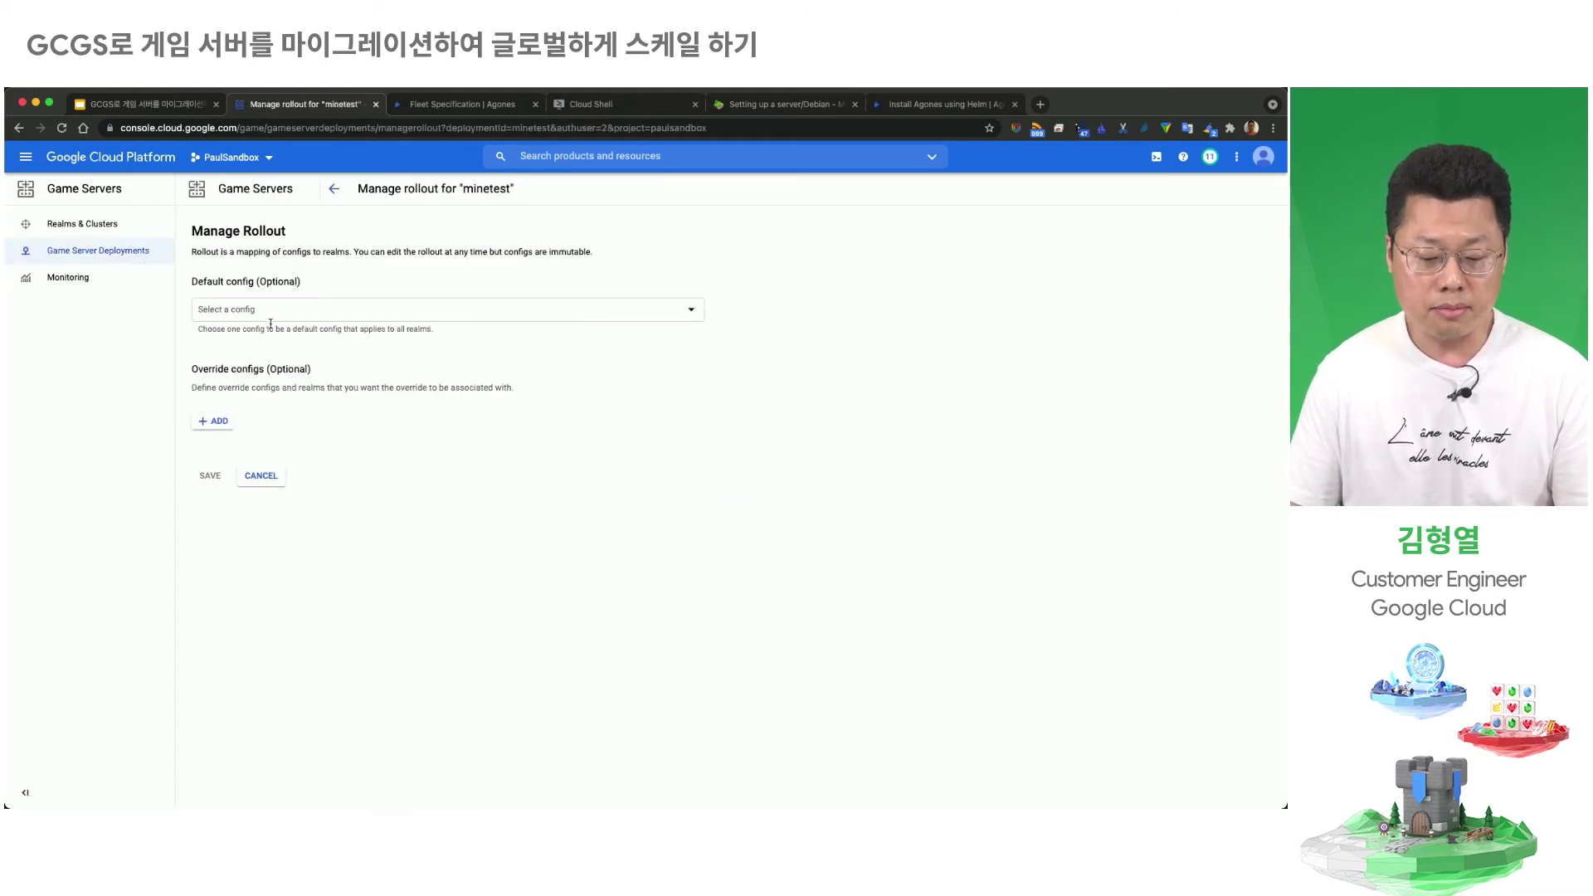
left_click(276, 314)
left_click(231, 339)
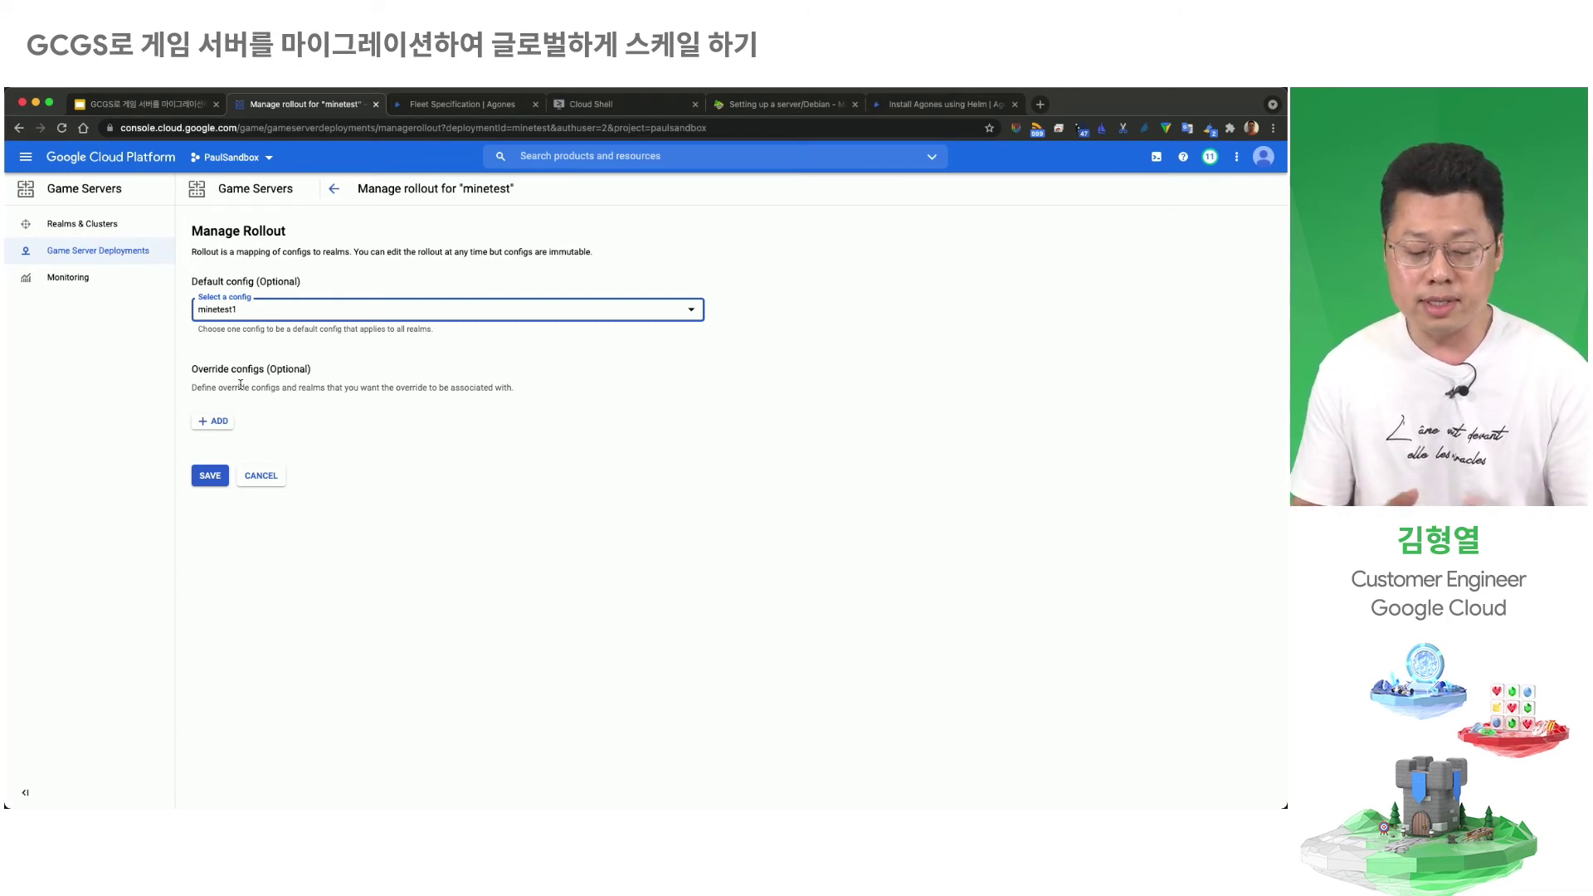
left_click(213, 478)
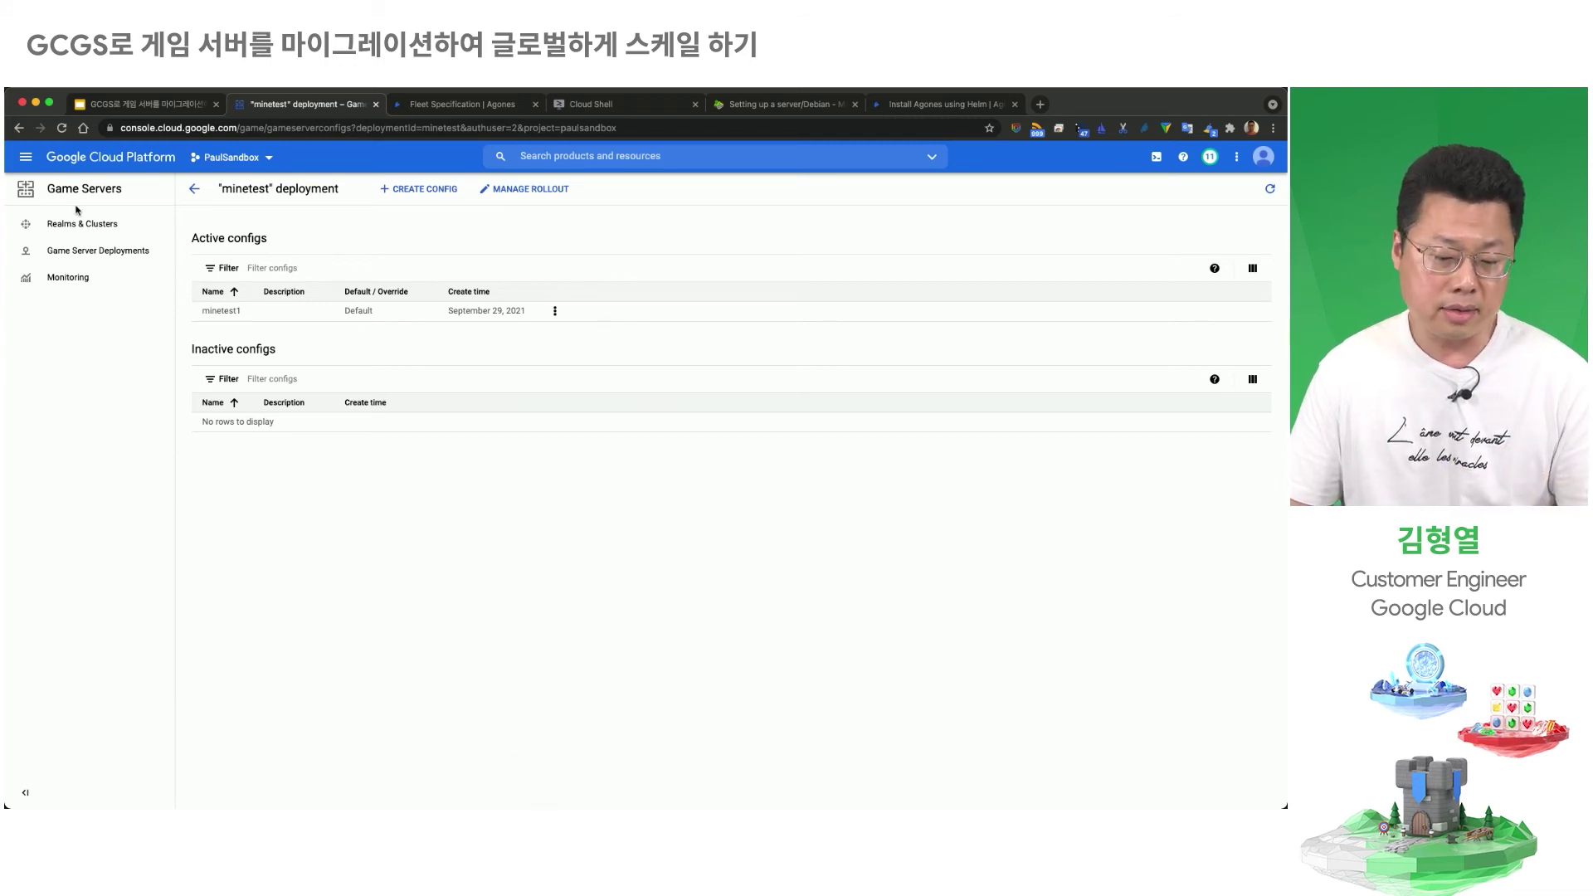
Step: Open the Kubernetes Engine workloads, refresh them and examine the status of the minetest fleet pods across the clusters
left_click(25, 161)
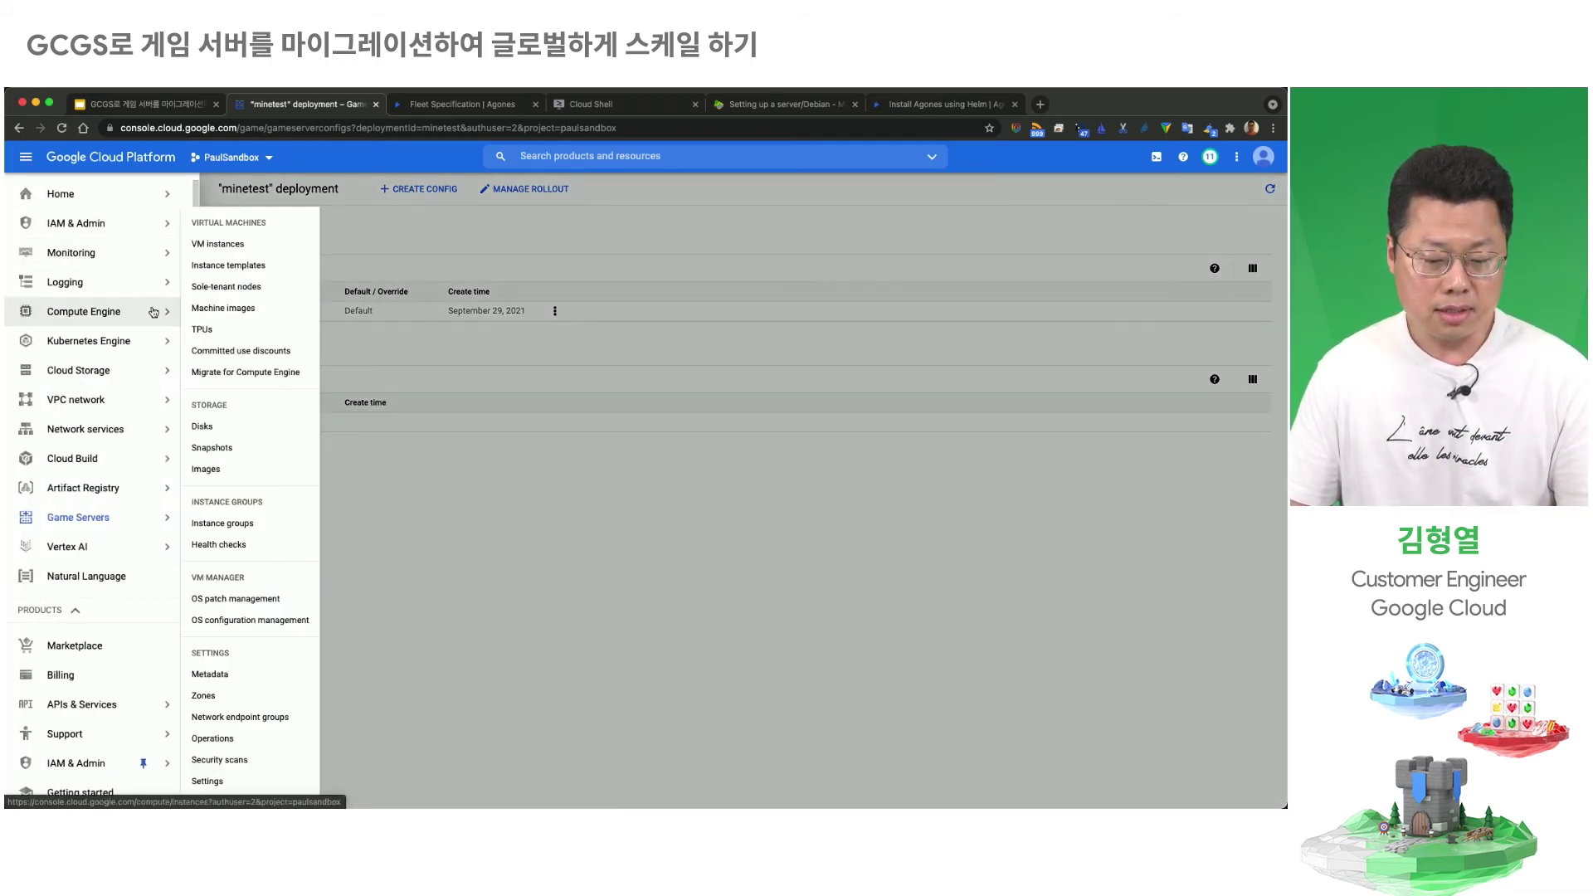
mouse_move(130, 347)
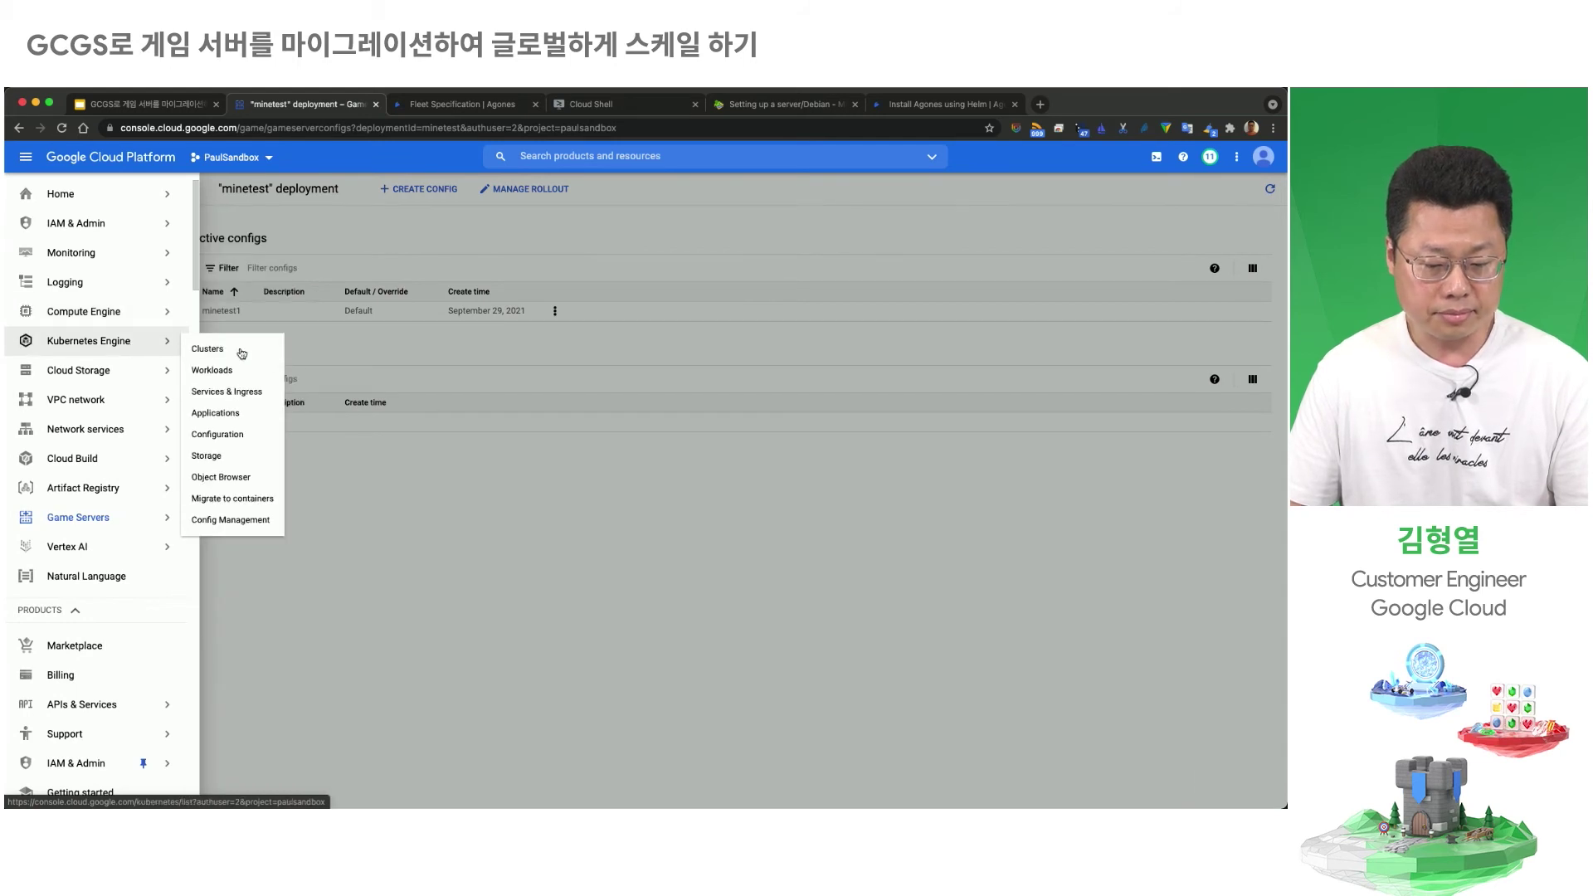
left_click(218, 368)
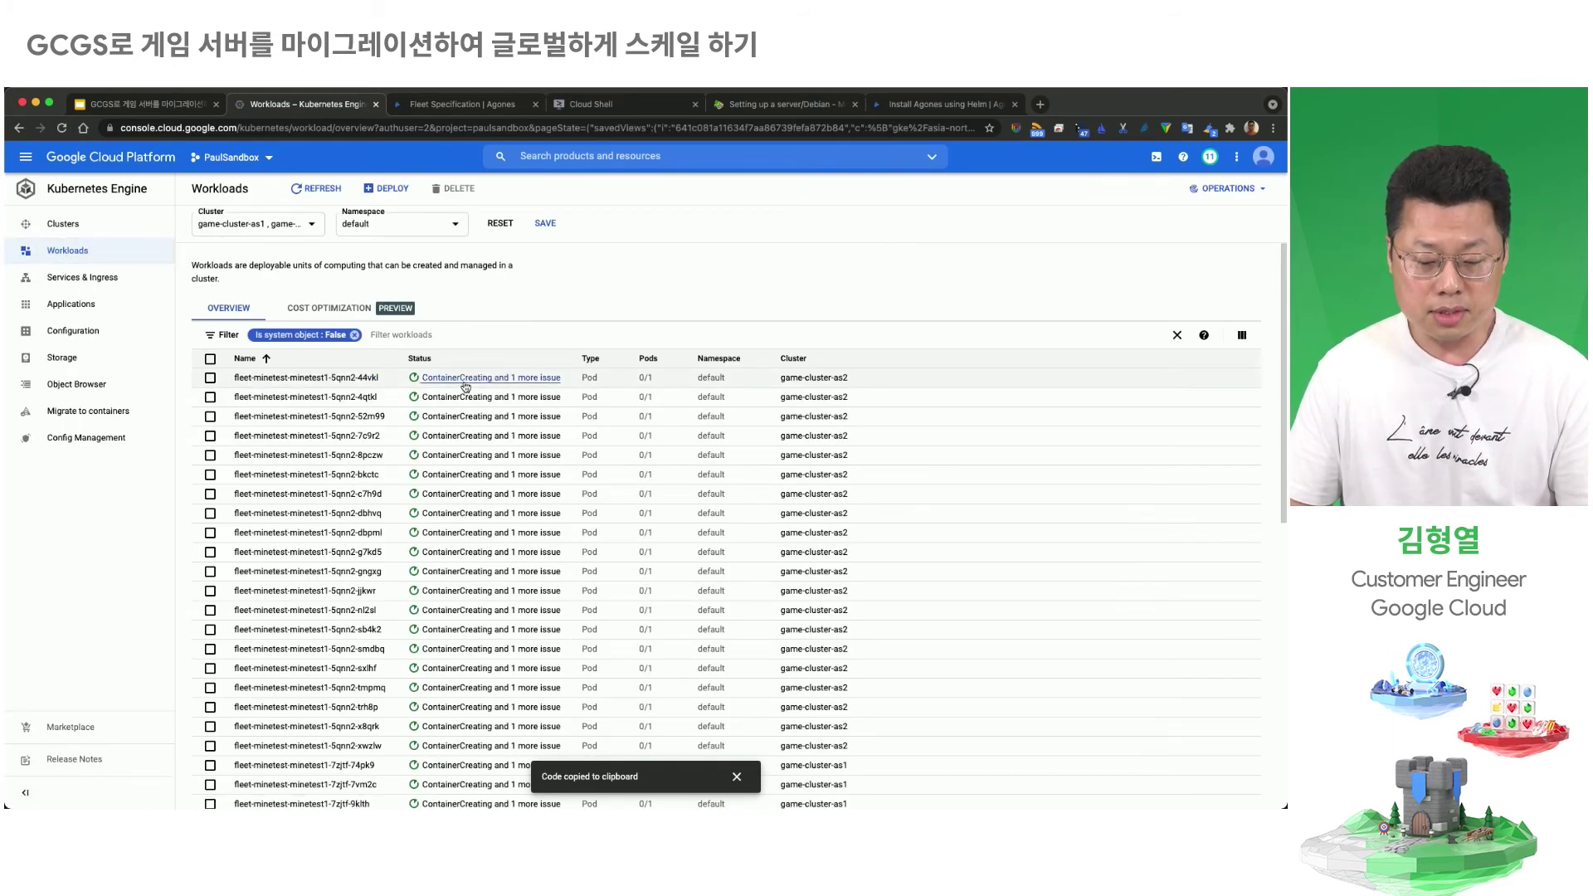
scroll(615, 426, "down", 10)
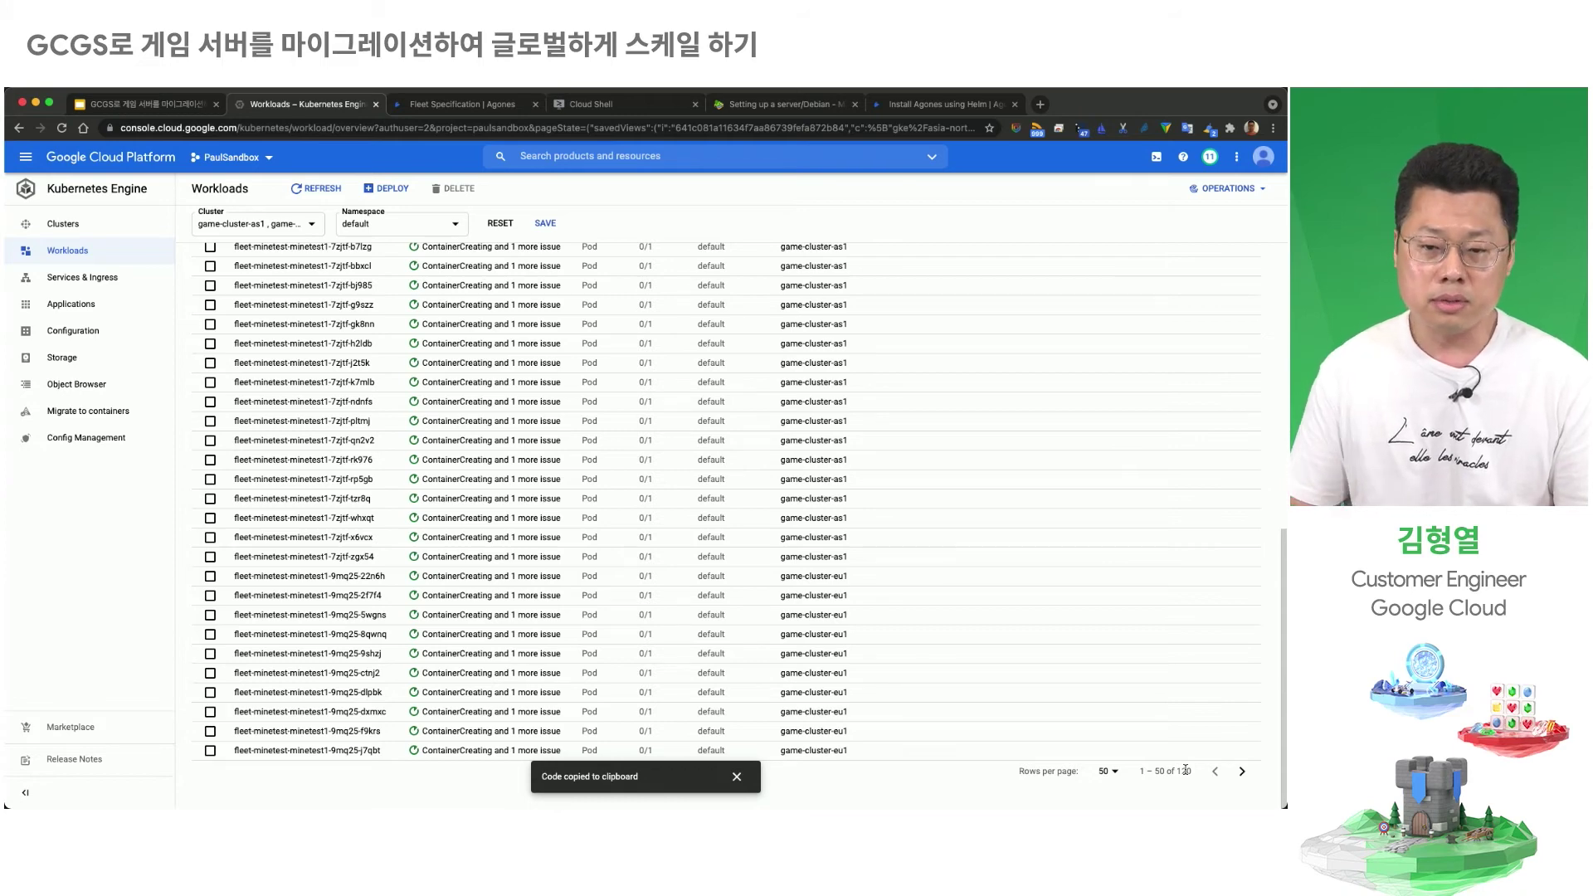
scroll(871, 518, "up", 10)
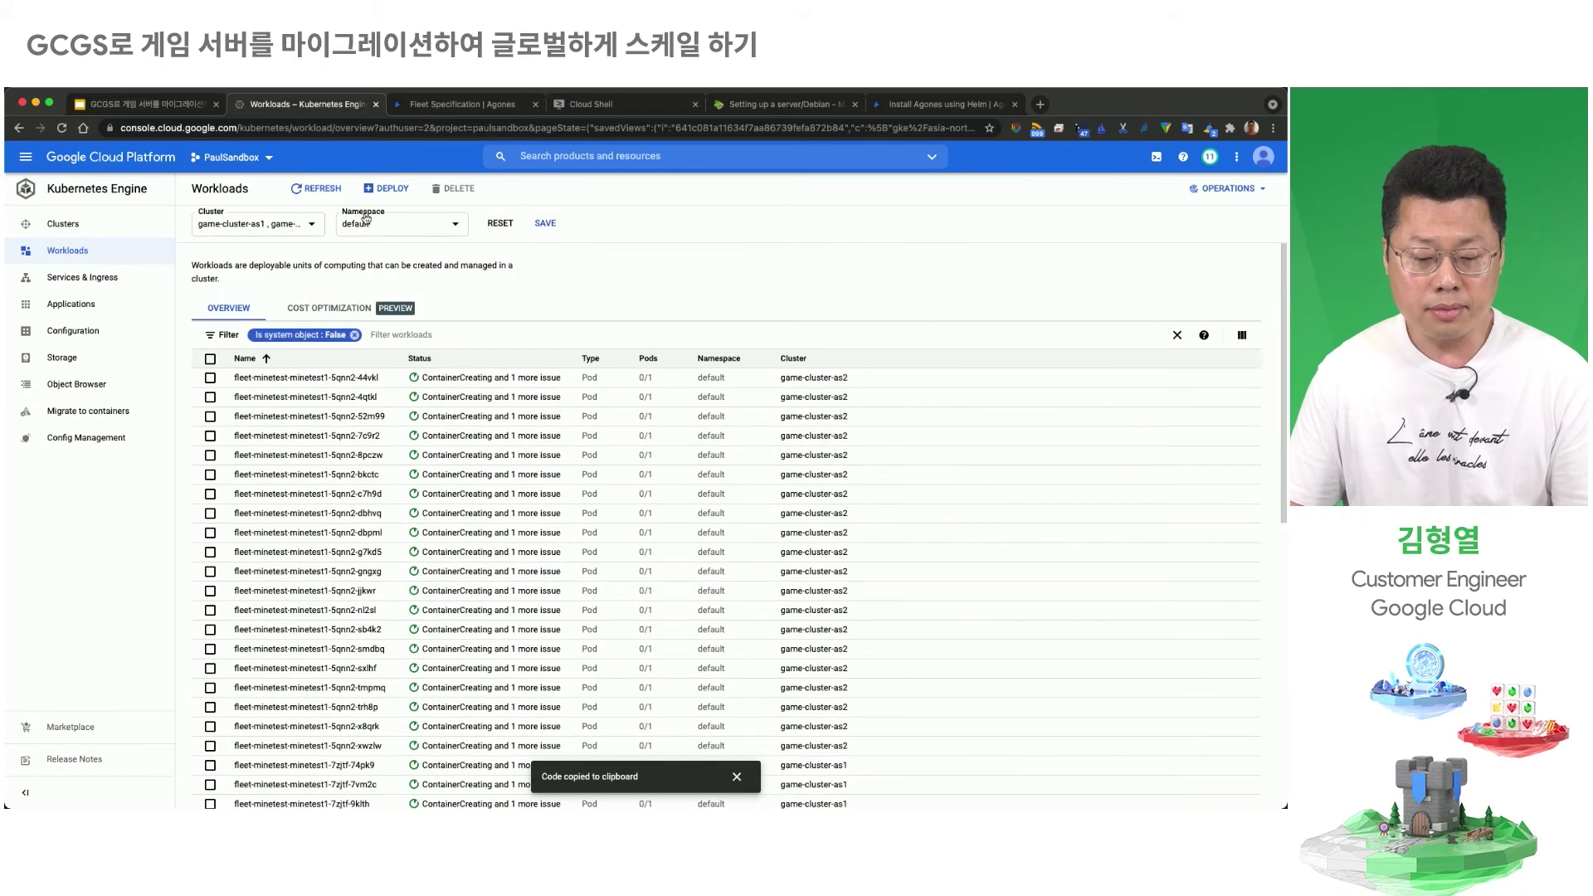
left_click(312, 190)
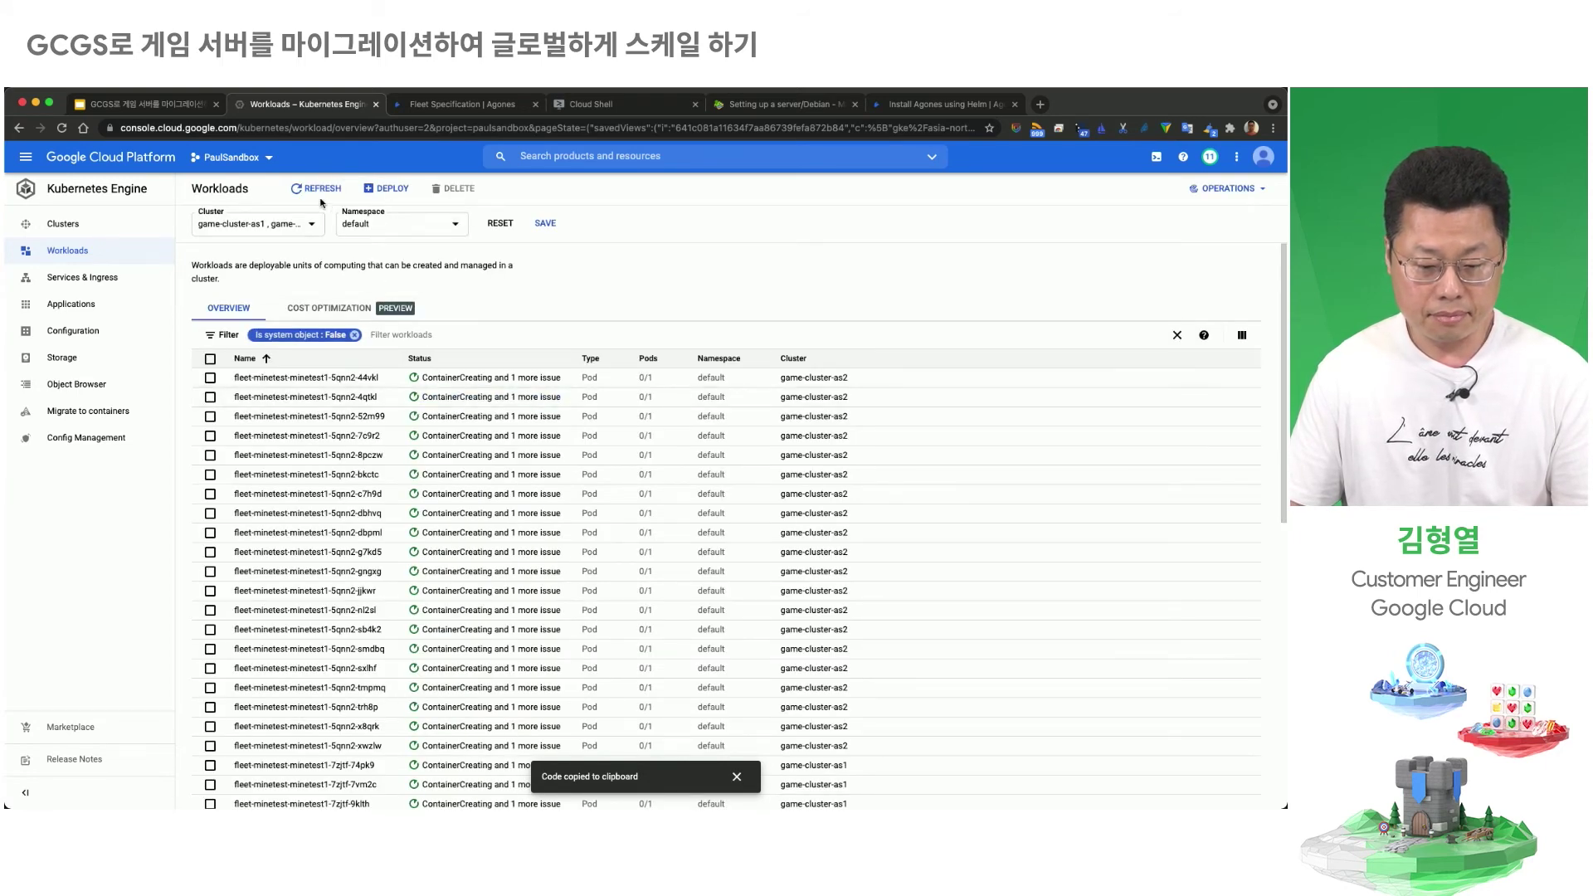
scroll(496, 652, "down", 10)
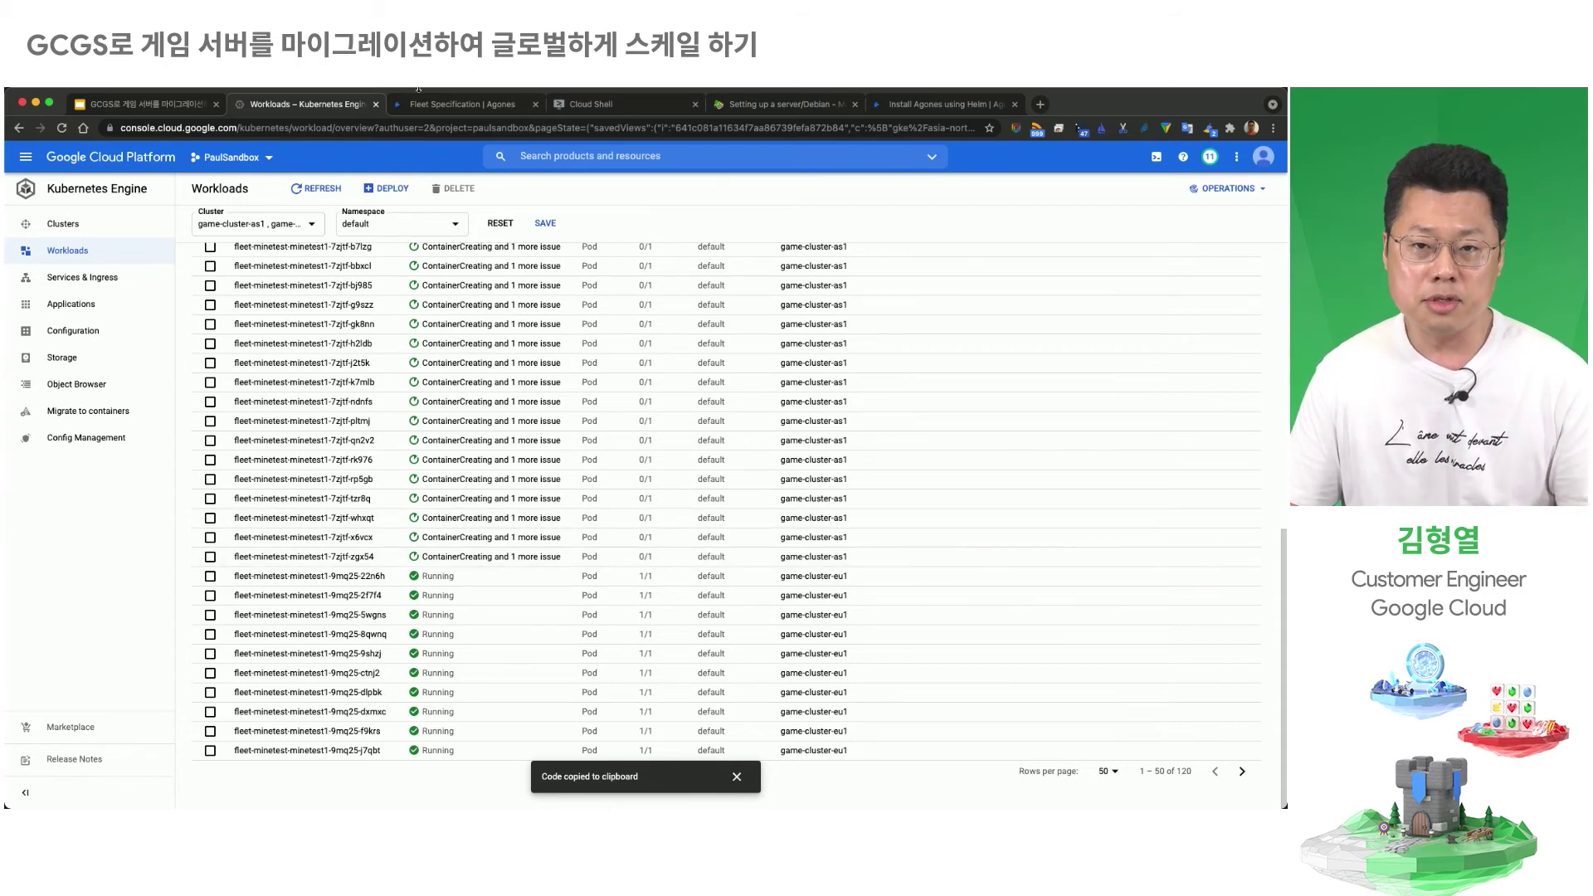
Step: Switch to Cloud Shell and list the game servers with kubectl get gameserver
left_click(606, 103)
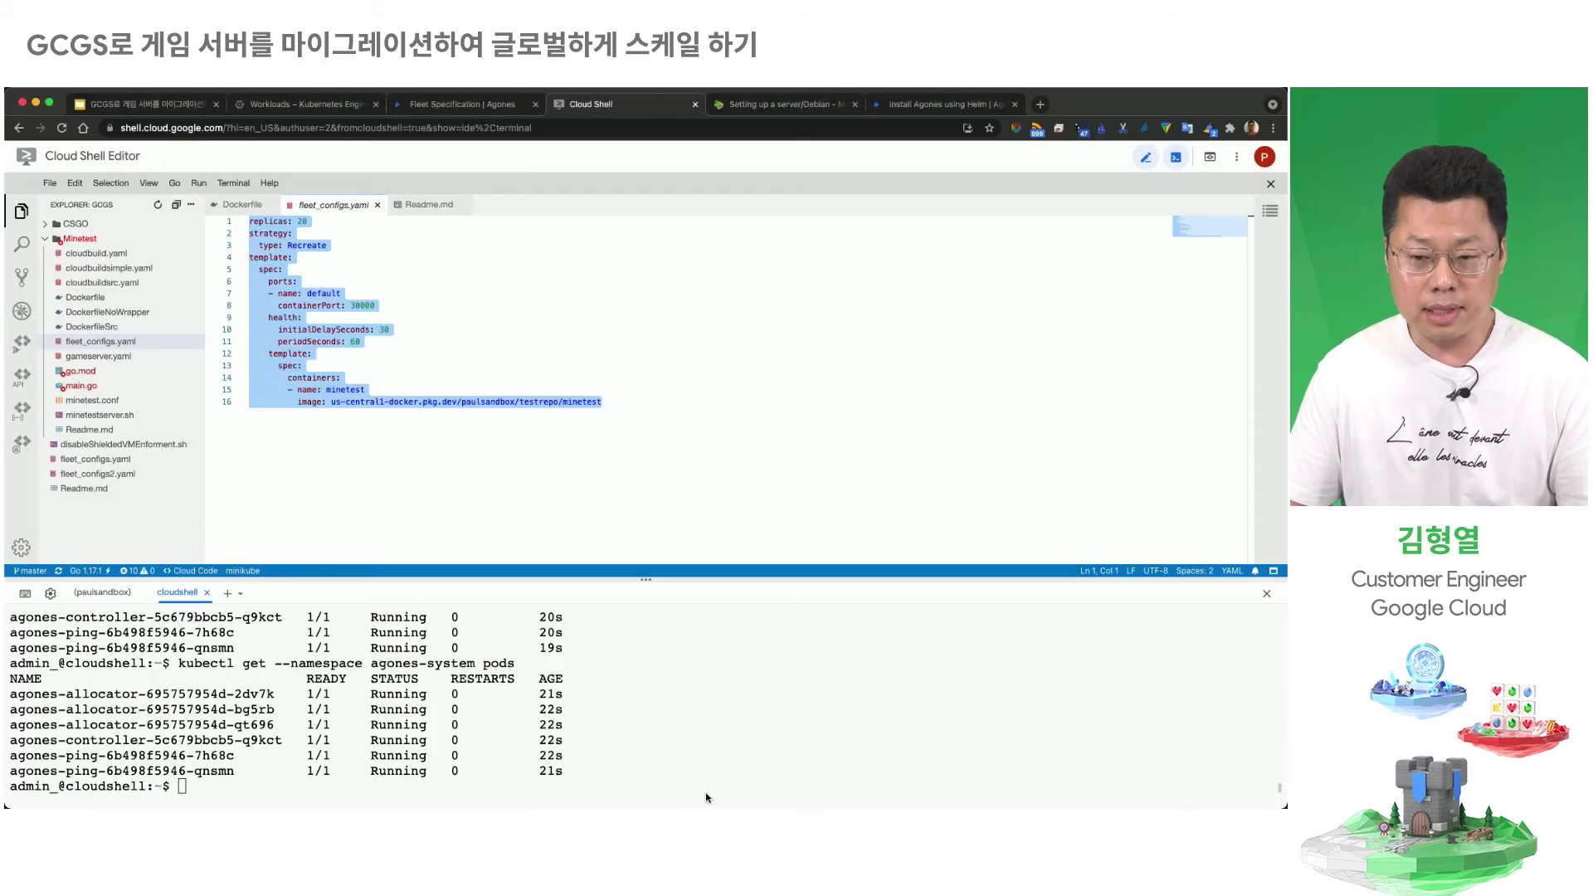
left_click(696, 721)
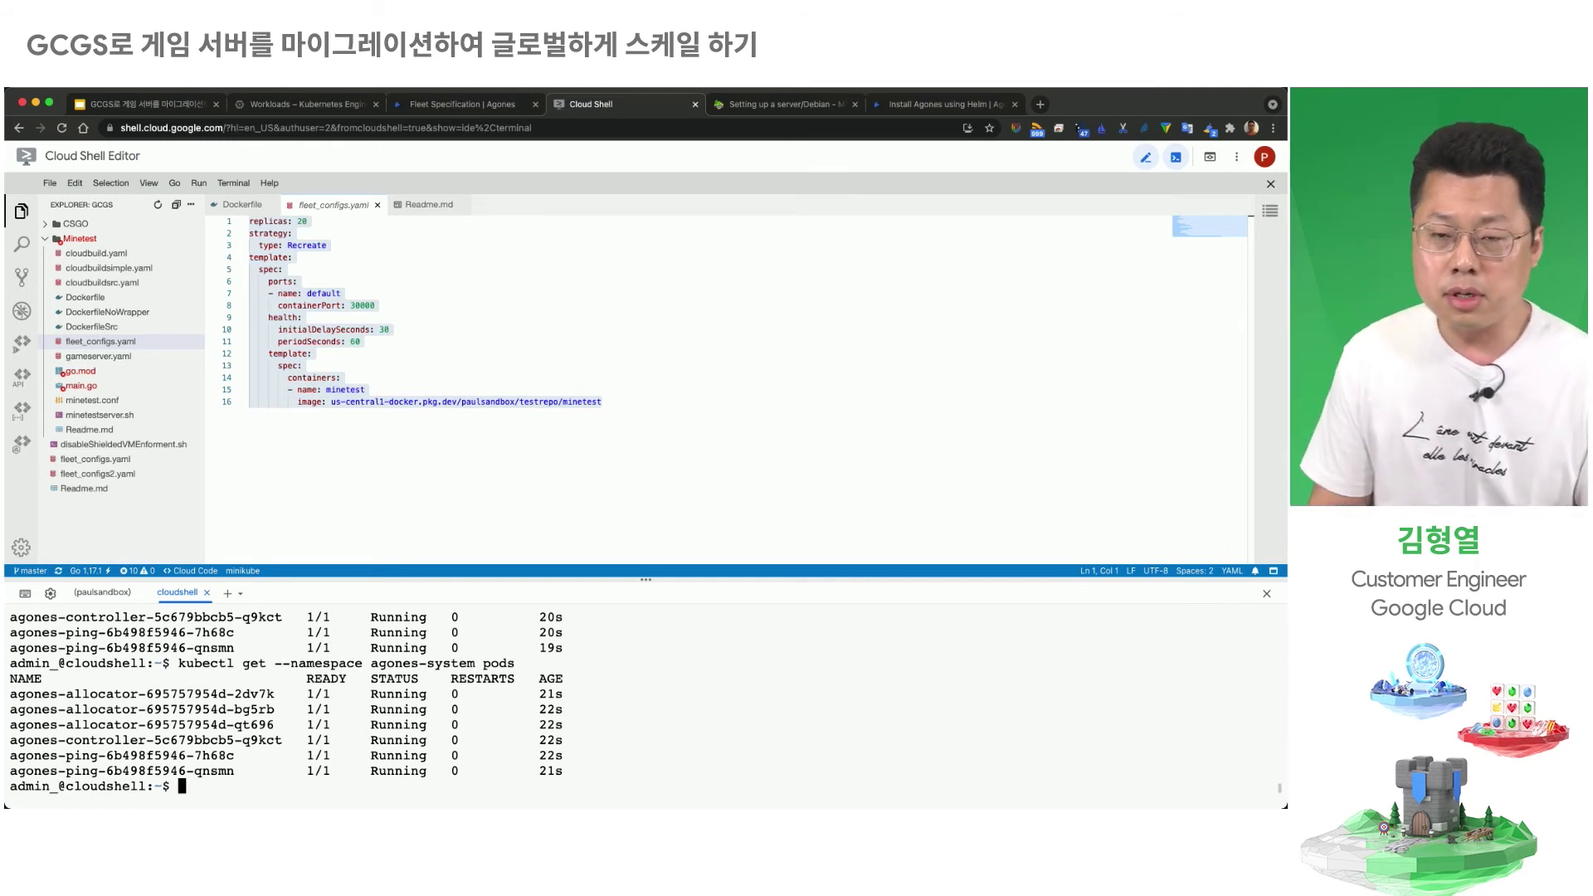
type("kubectl ")
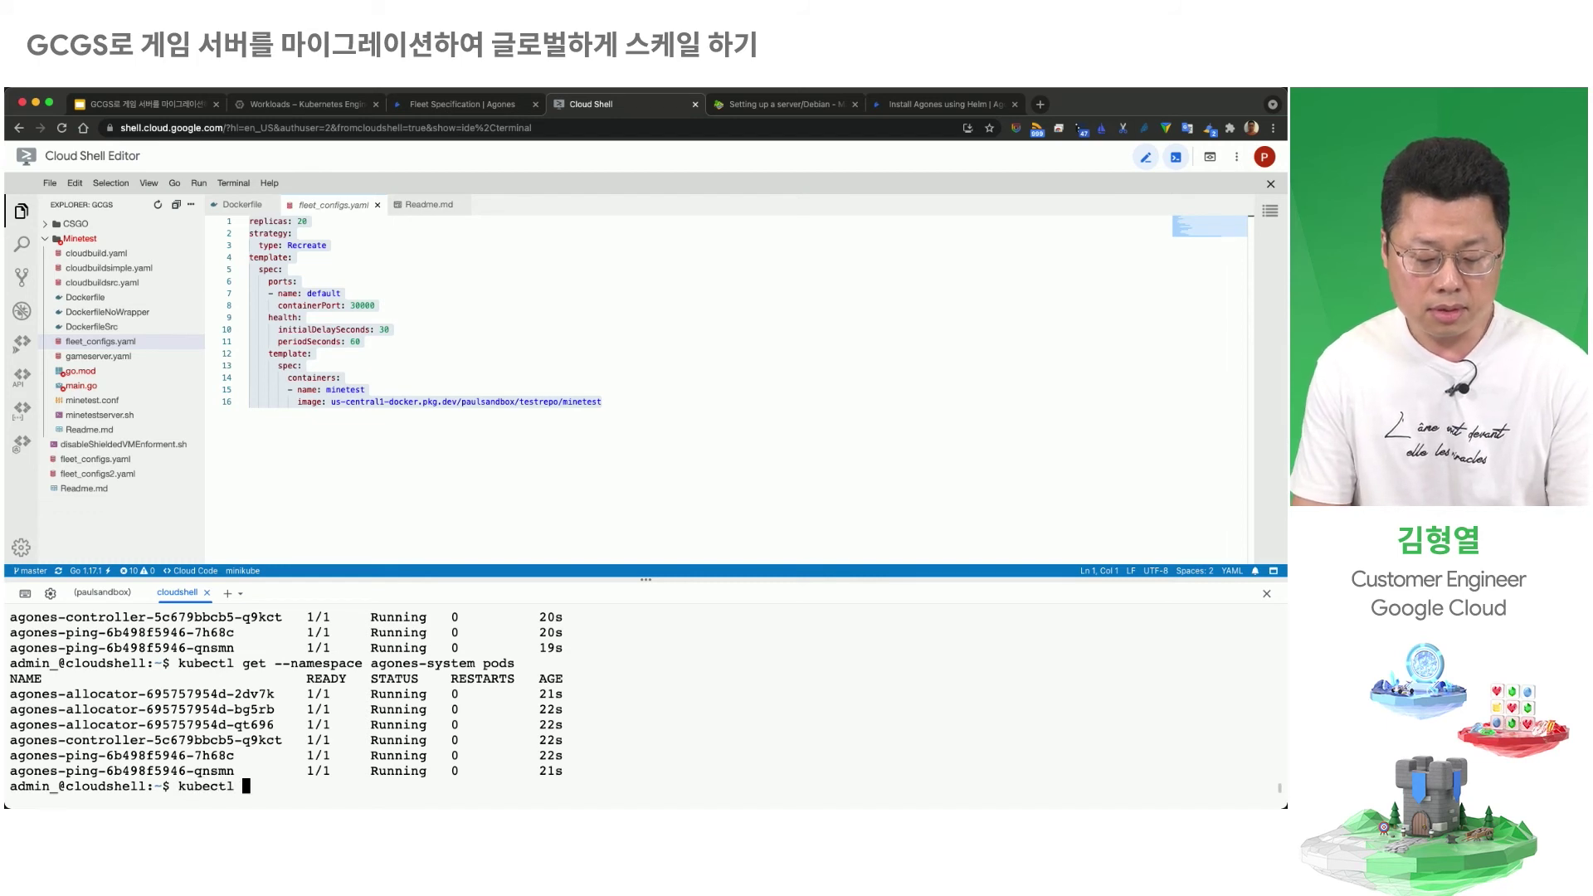
type("get gameserver")
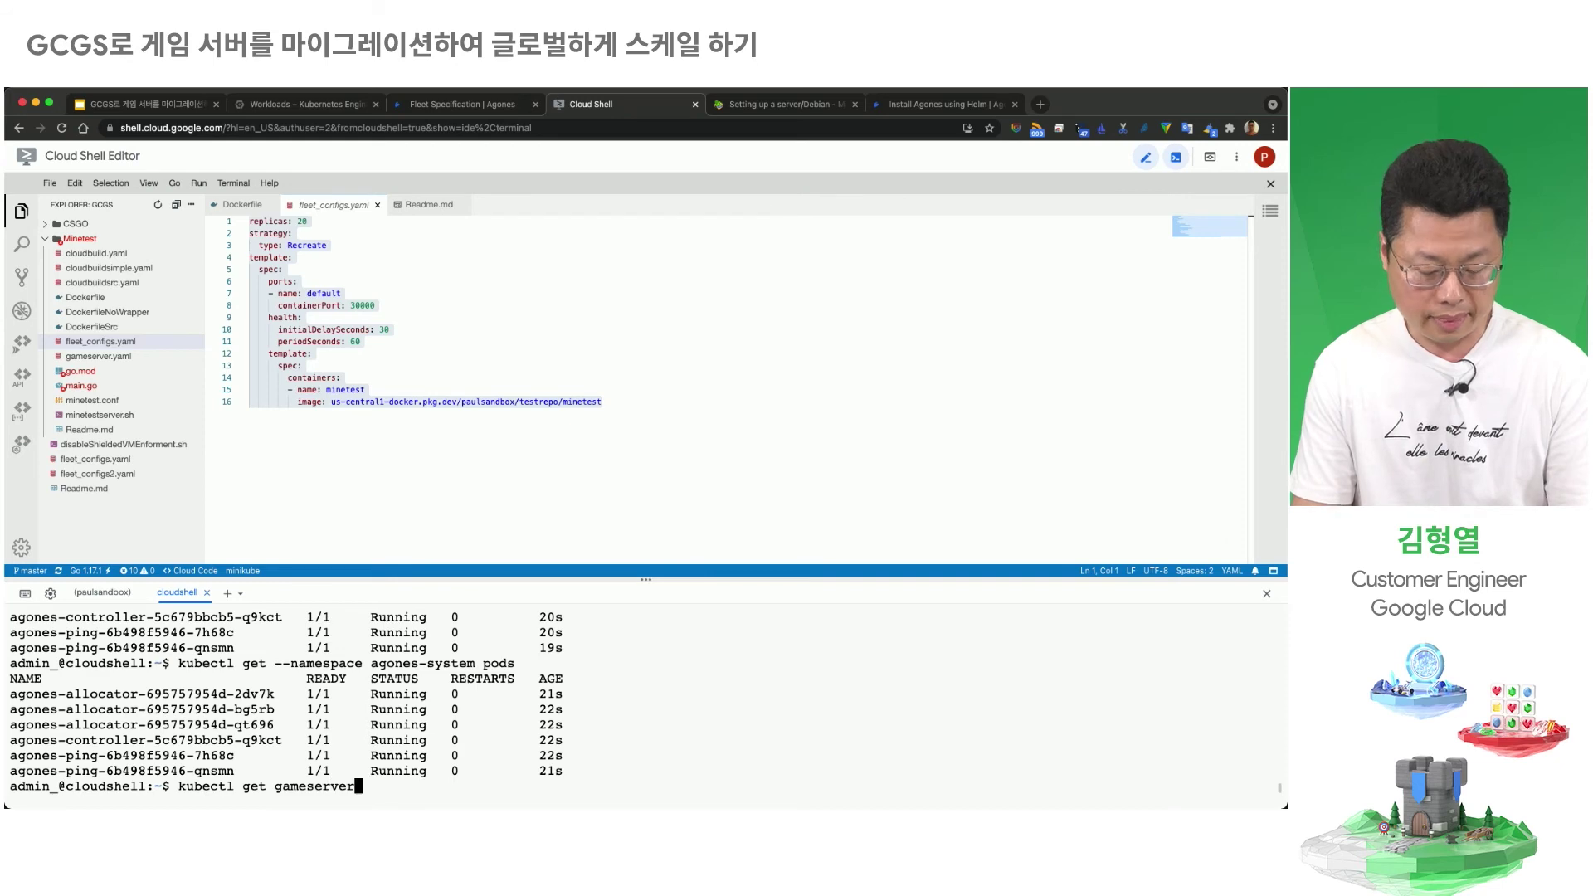
key("Return")
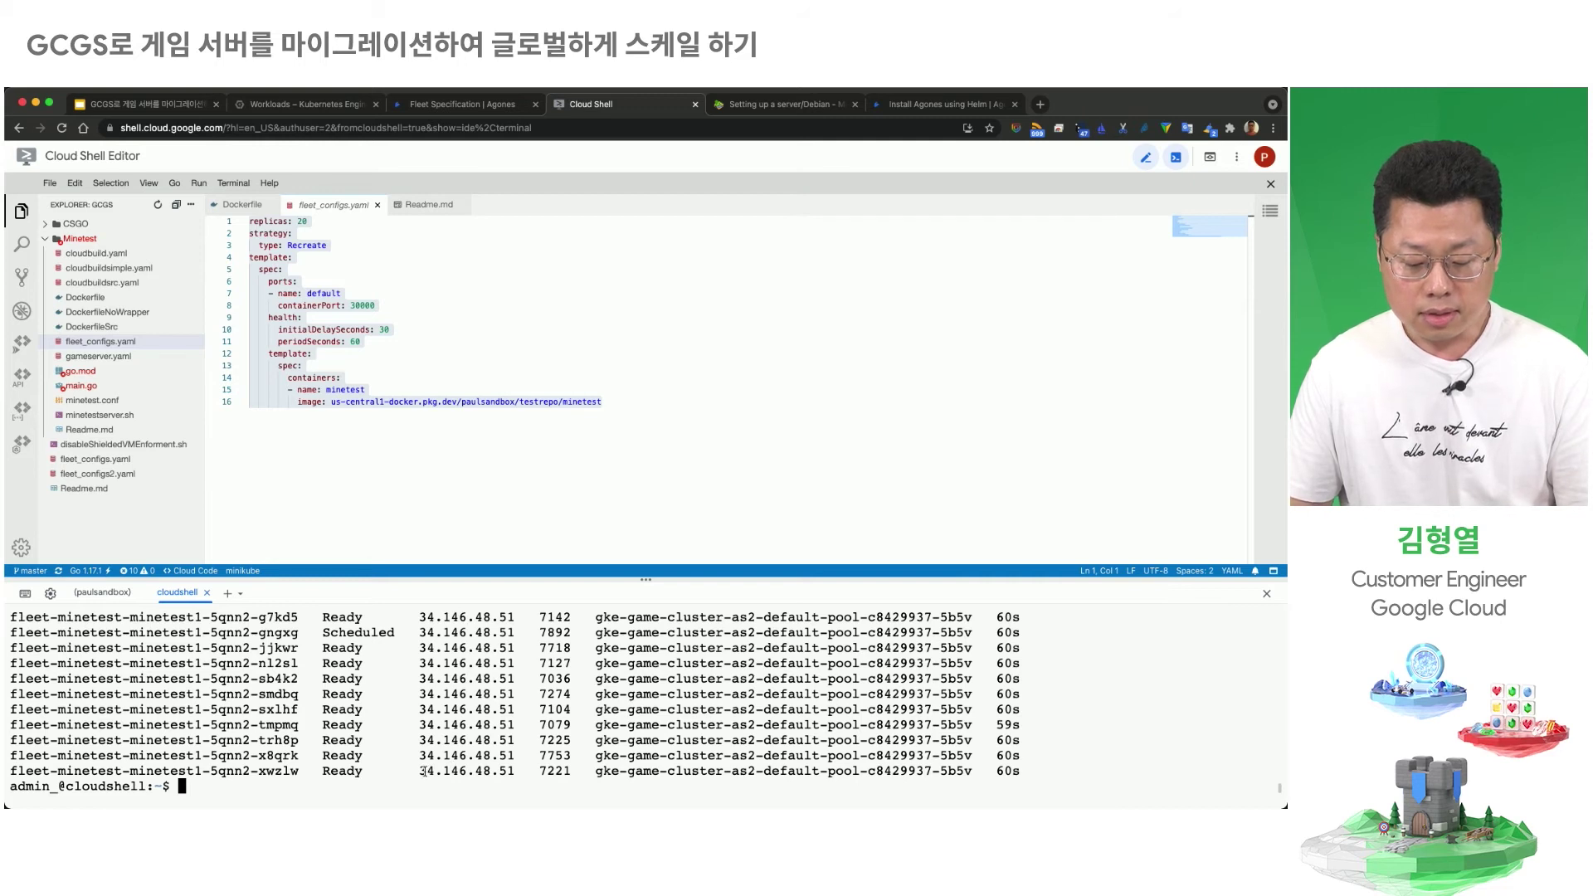
Step: Copy the IP address of the game server fleet-minetest-minetest1-5qnn2-xwzlw from the listing
left_click_drag(421, 771, 511, 769)
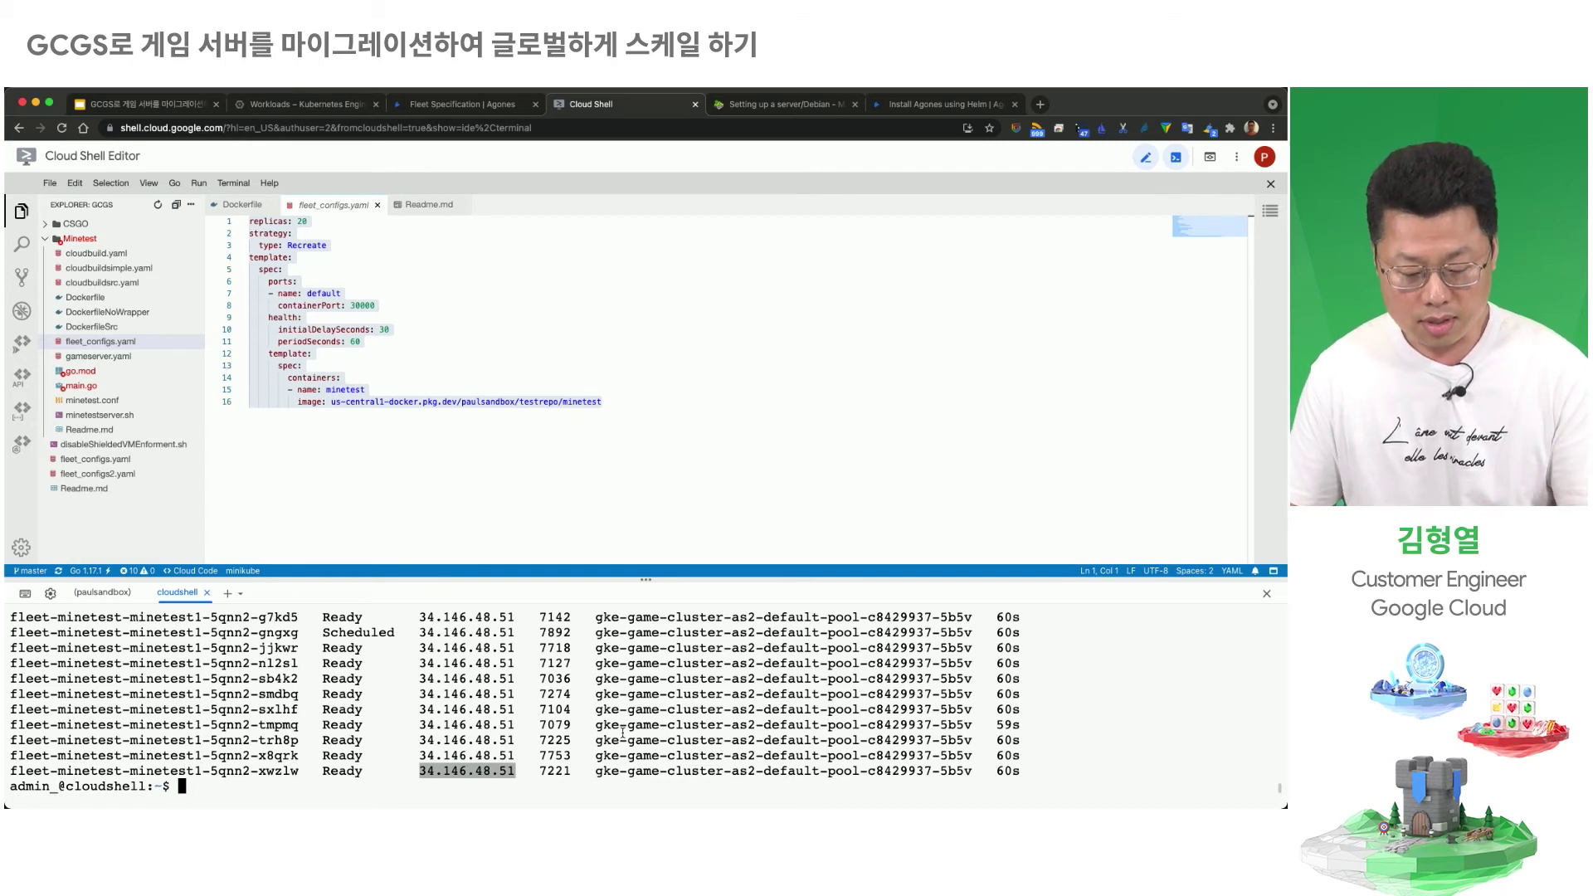
right_click(486, 769)
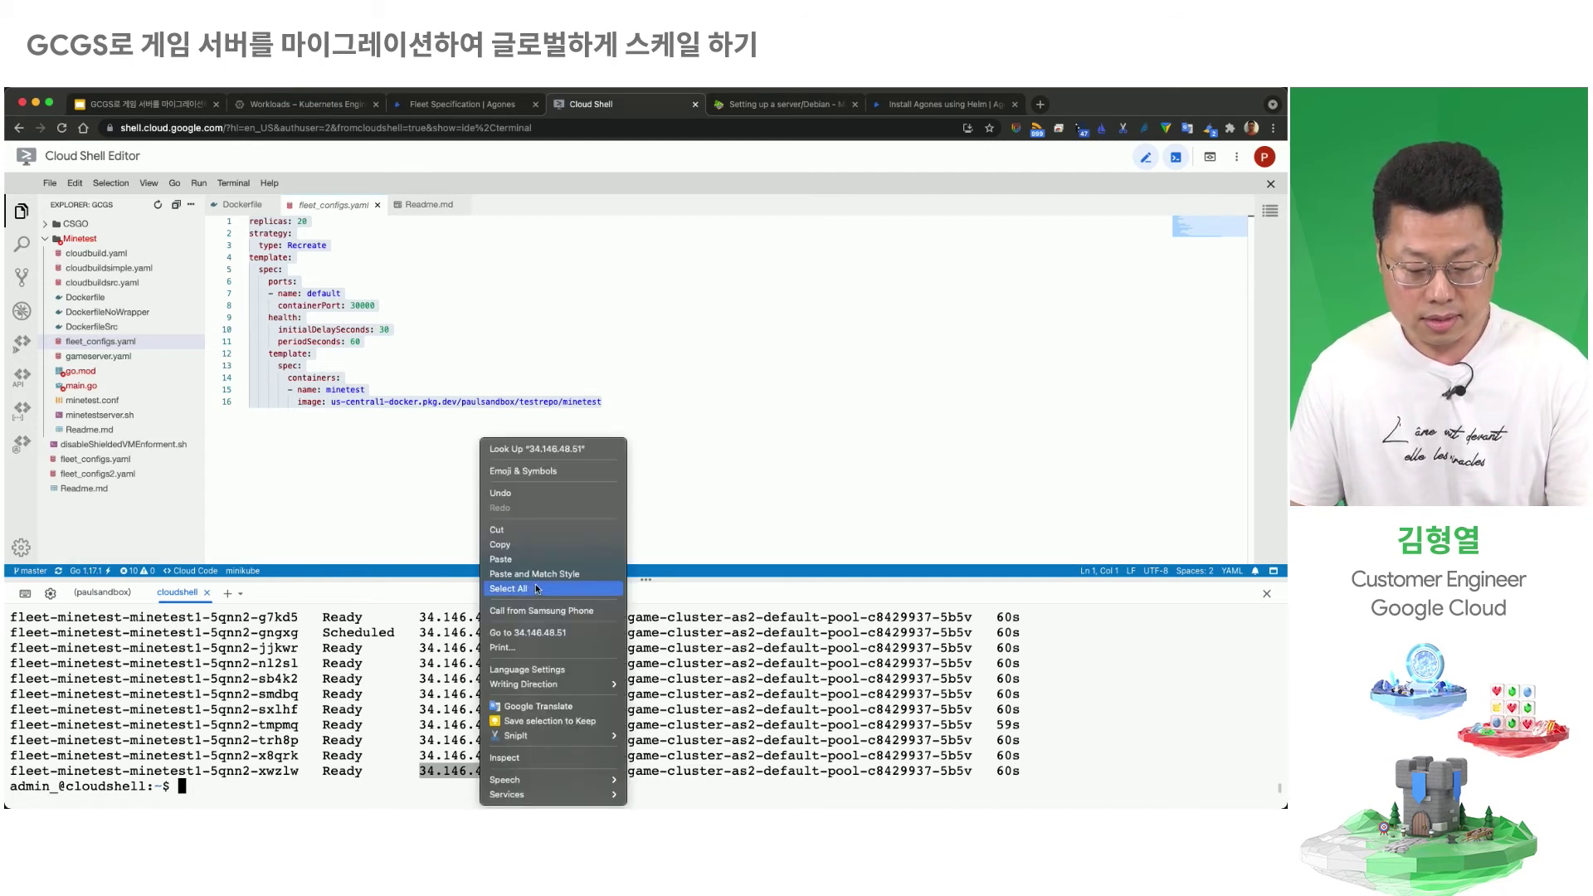
left_click(500, 545)
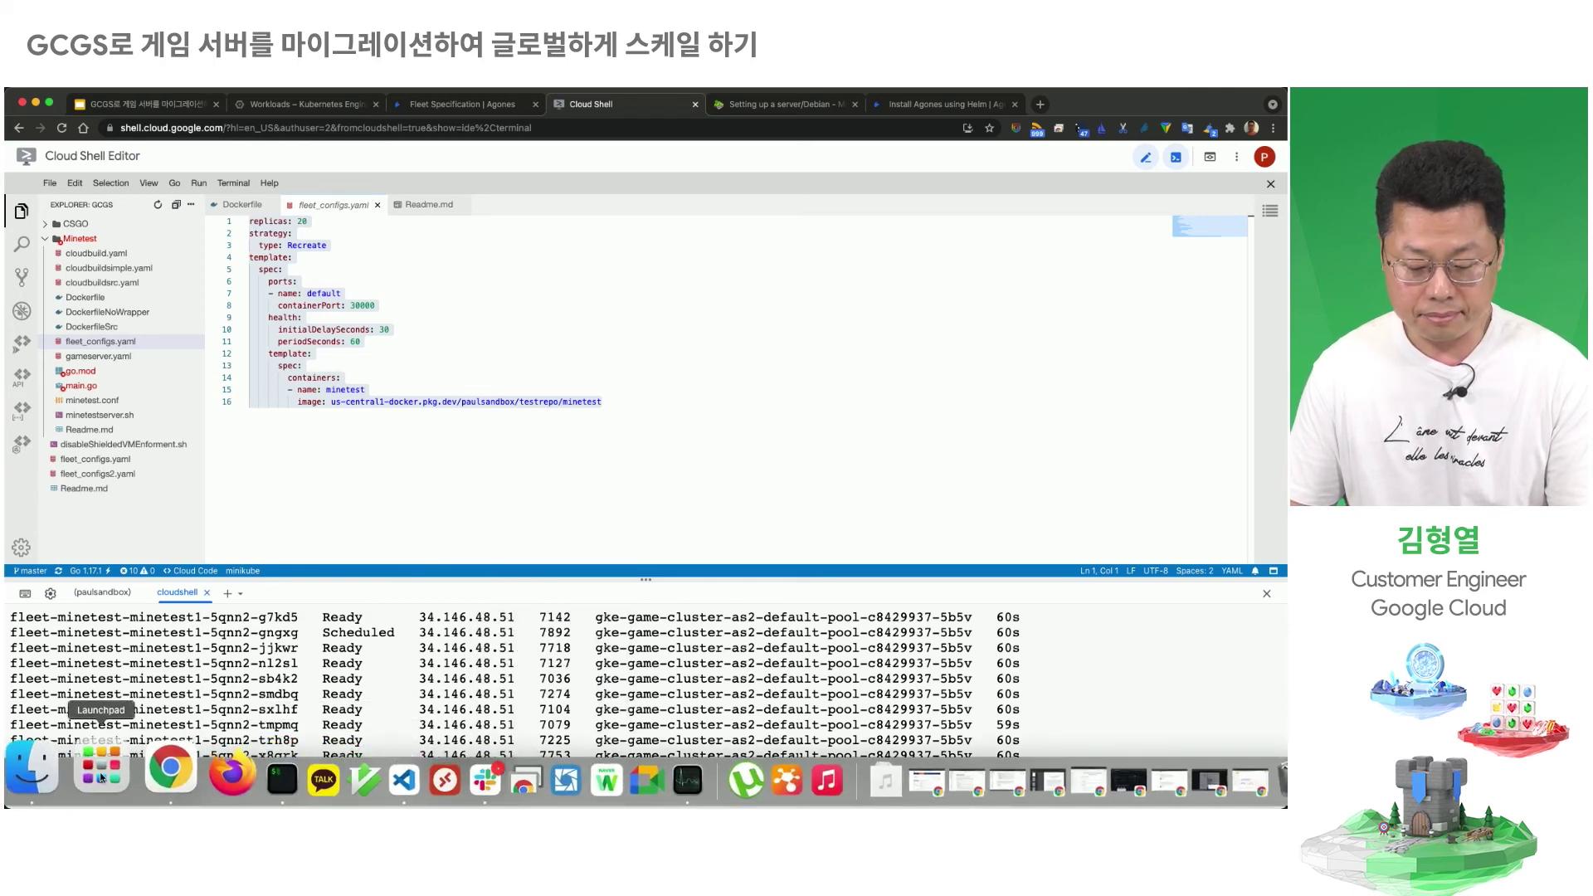
Step: Launch the Minetest client and connect to the game server at 34.146.48.51 on port 7221
left_click(101, 771)
type("minetest")
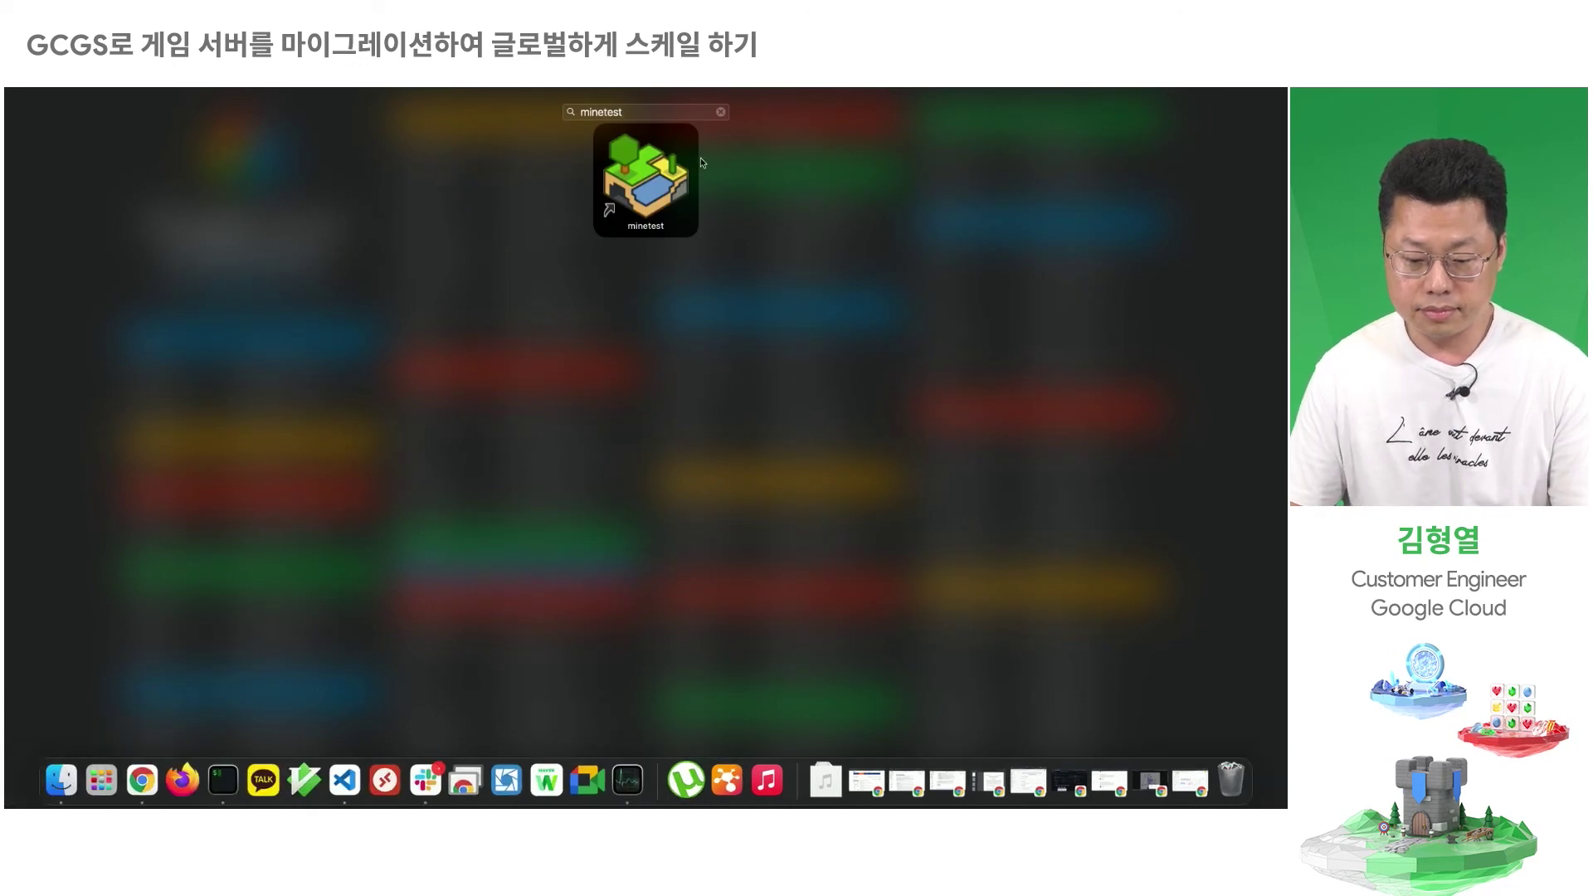
key("Return")
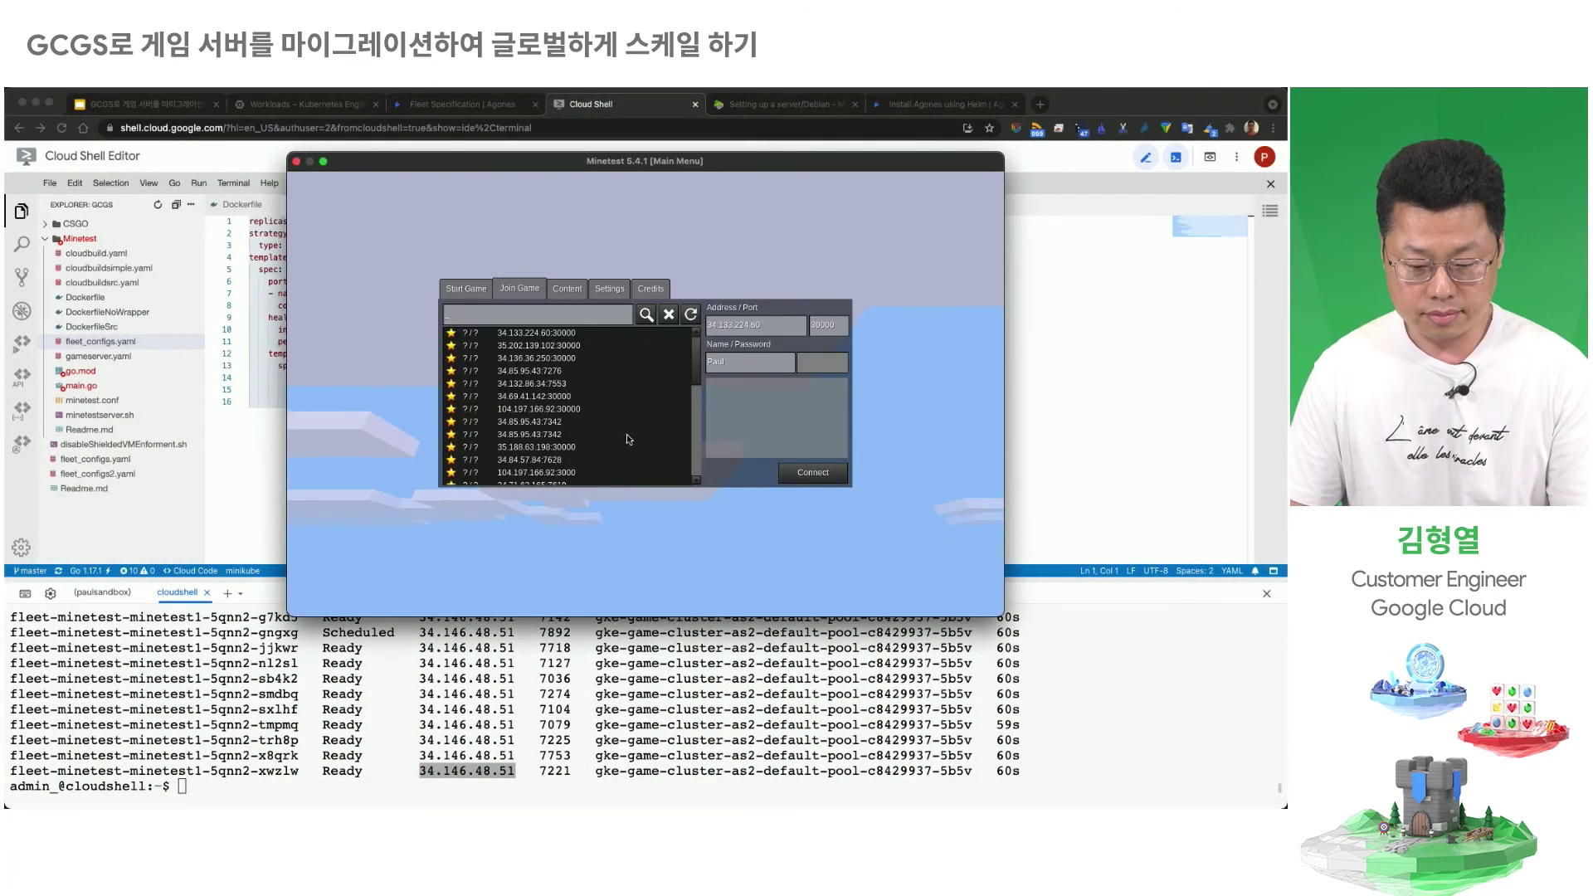
key("ctrl+a")
type("34")
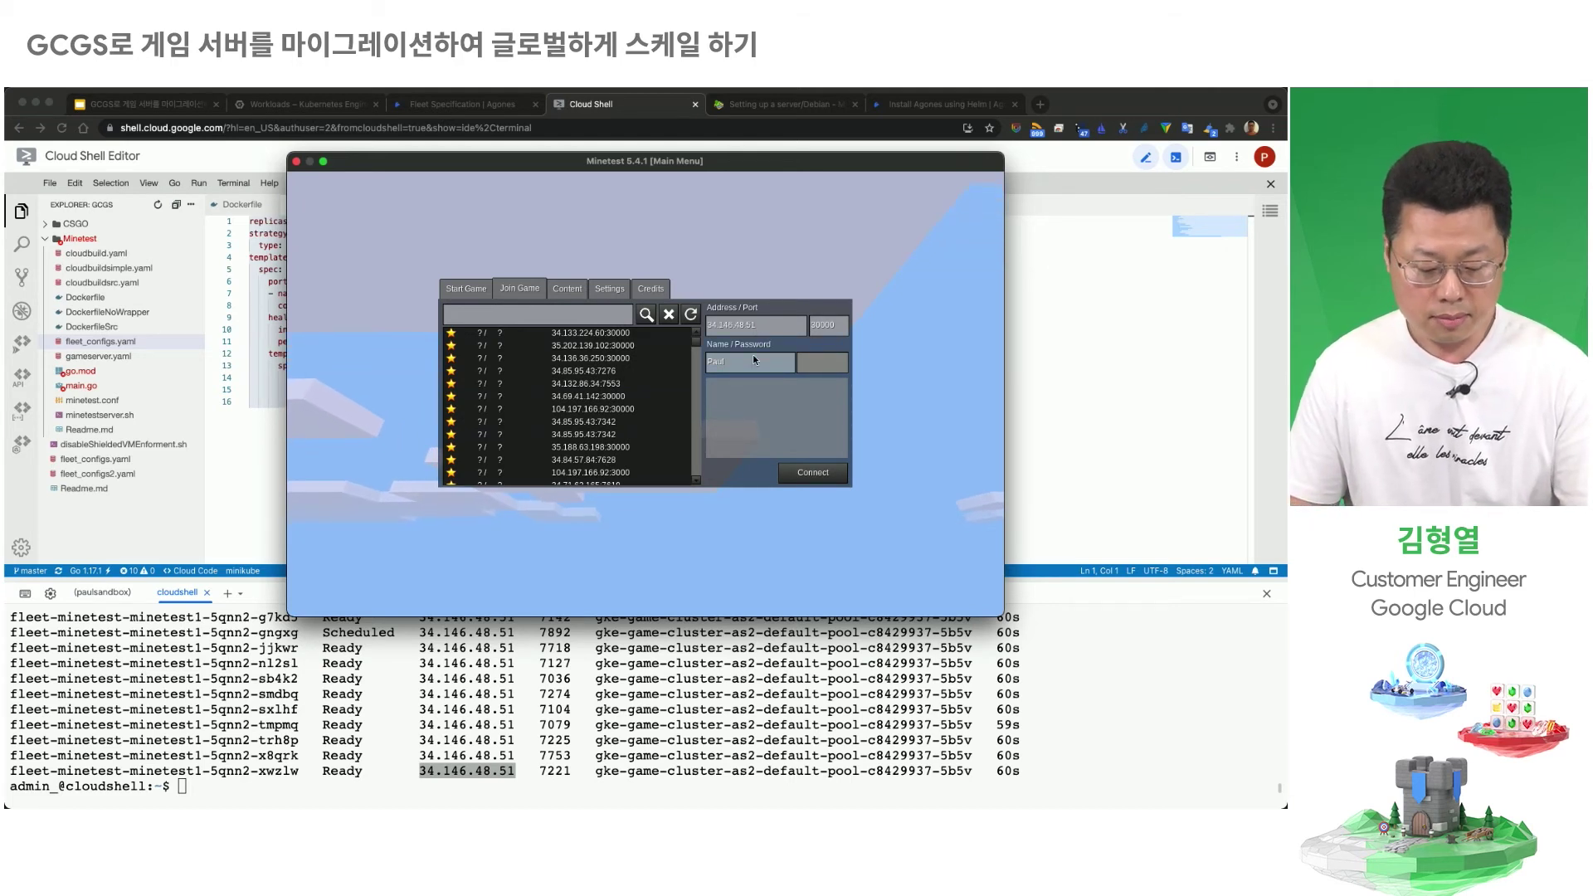
key("ctrl+a")
key("BackSpace")
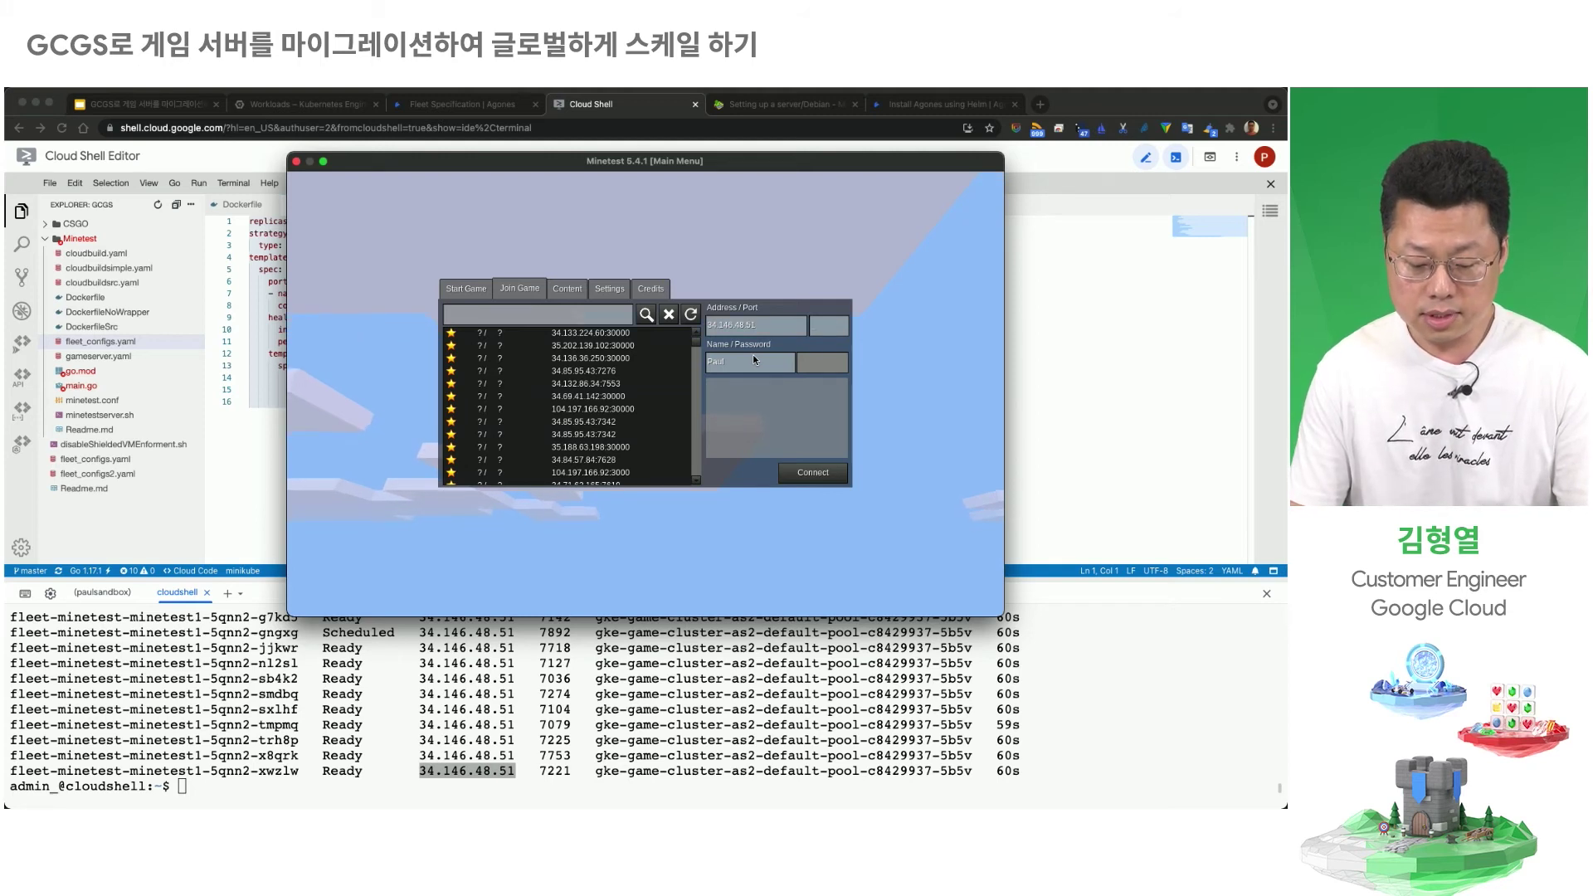
type("7221")
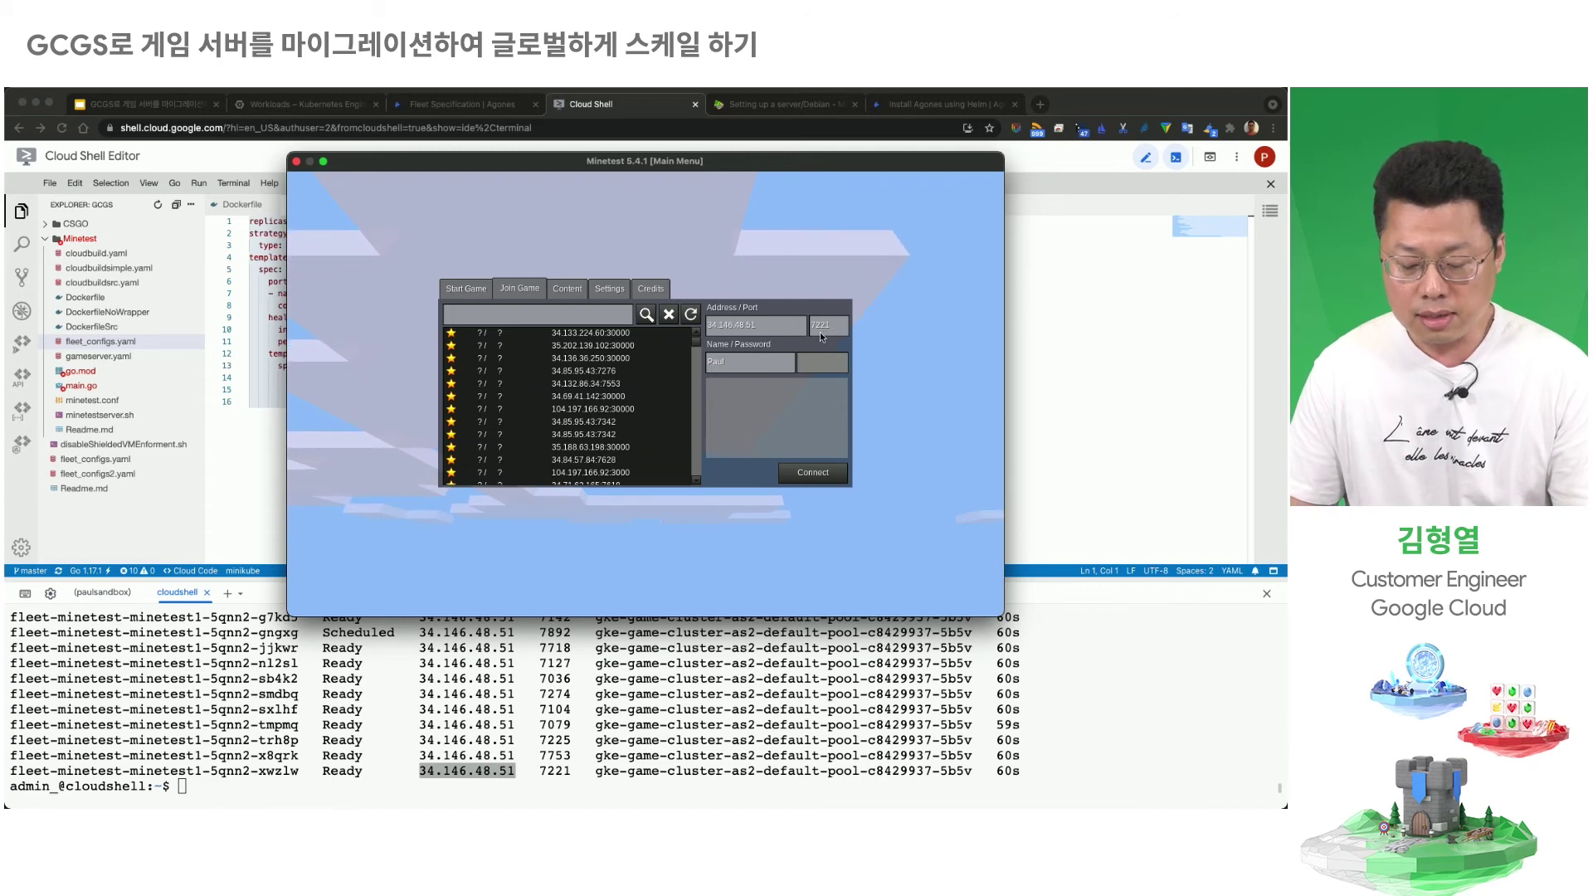
left_click(817, 472)
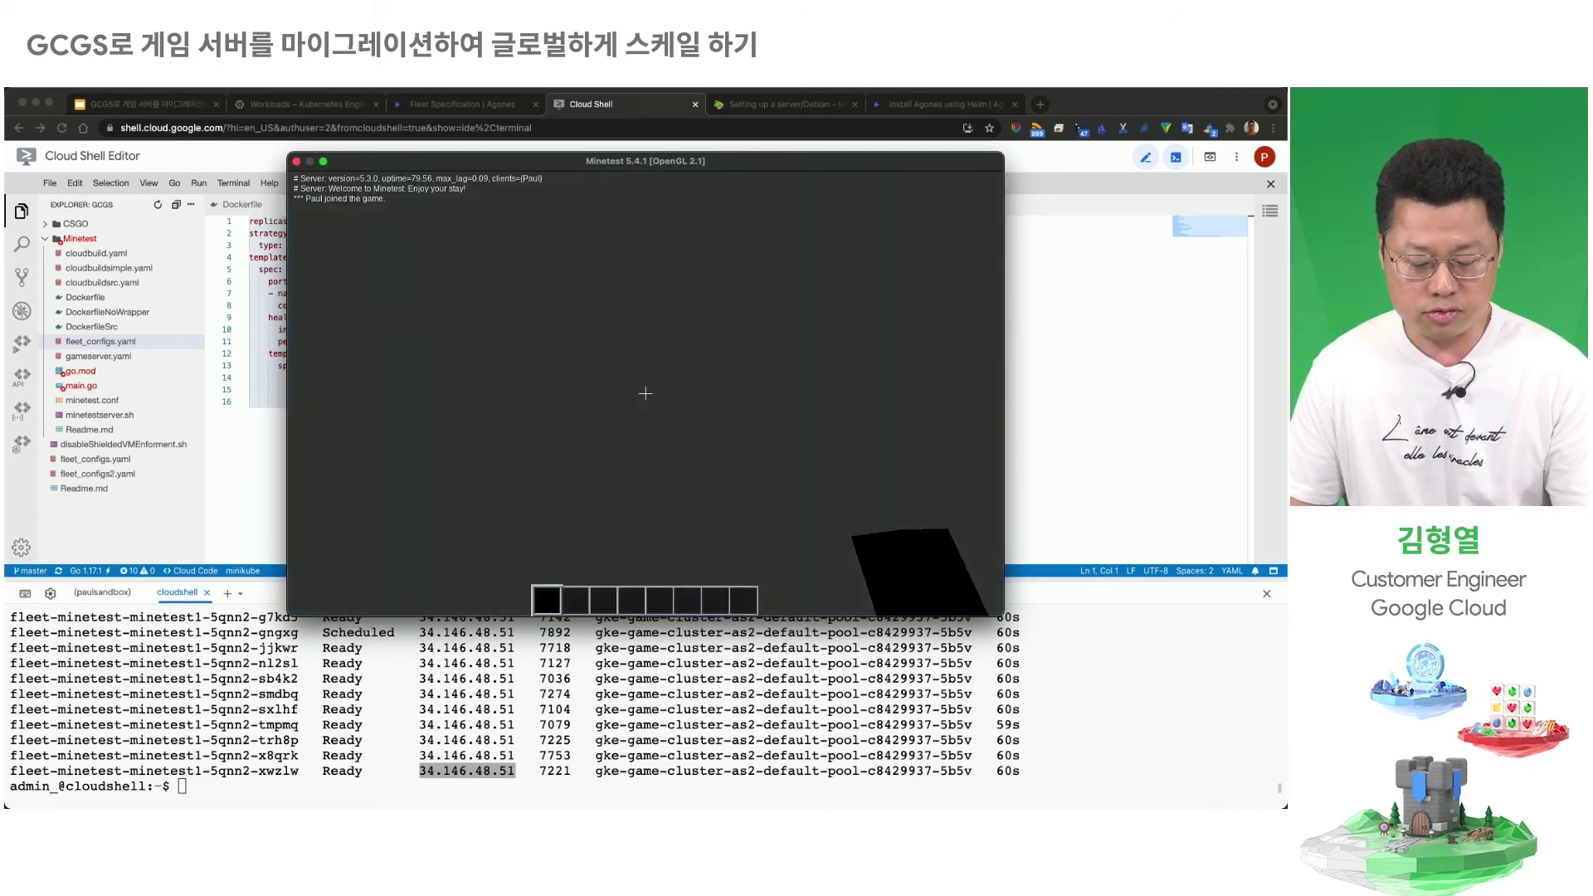
Step: Grant the player all privileges in the game with the chat command /grantme all
key("w")
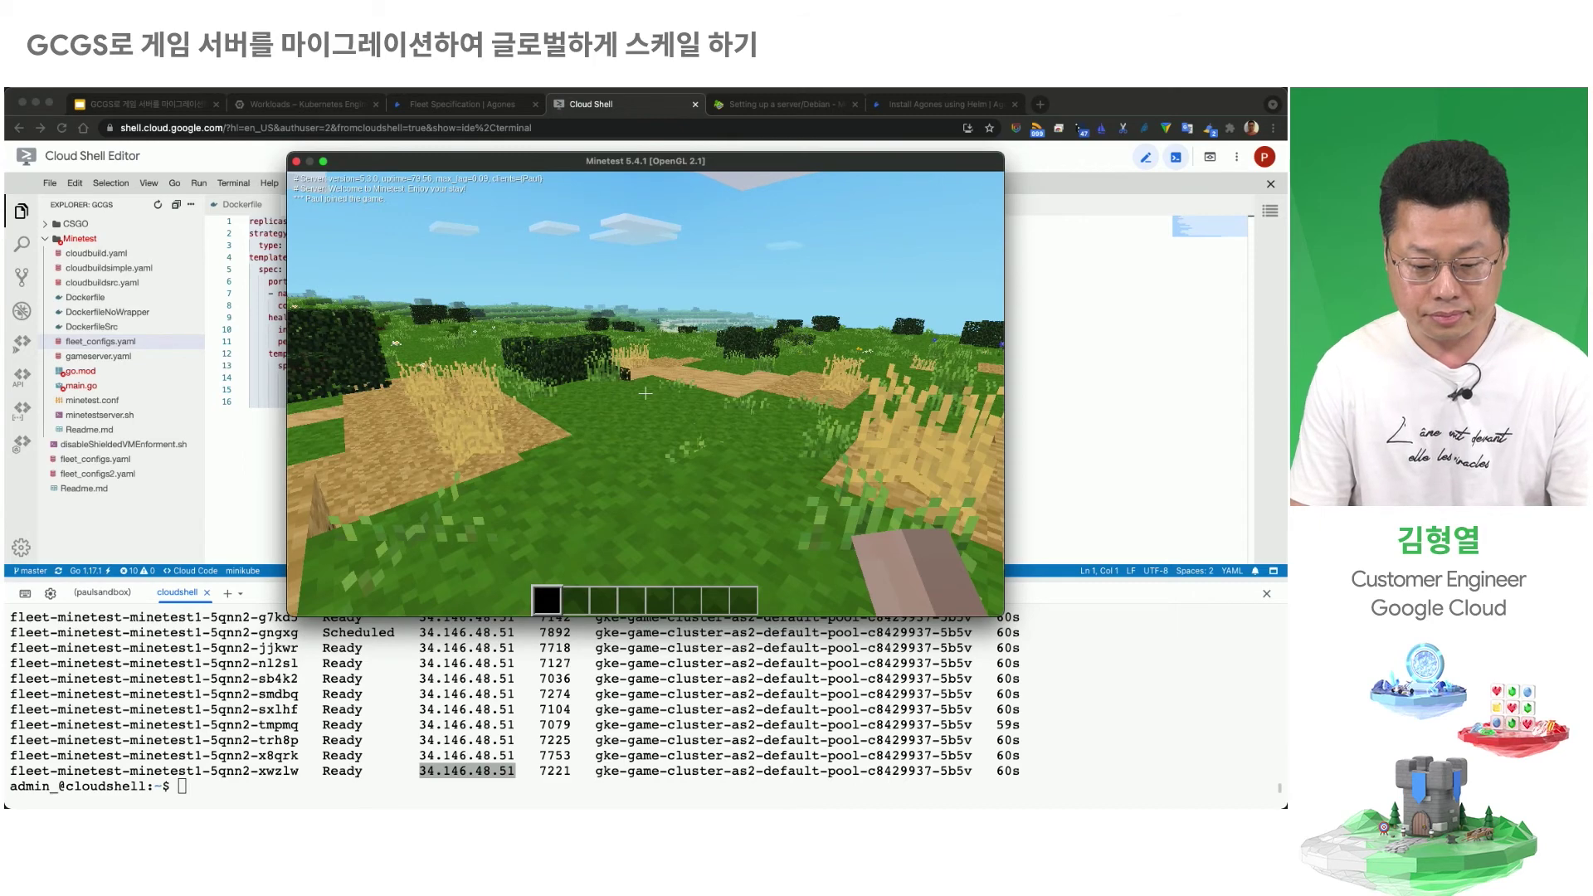
type("t/grant")
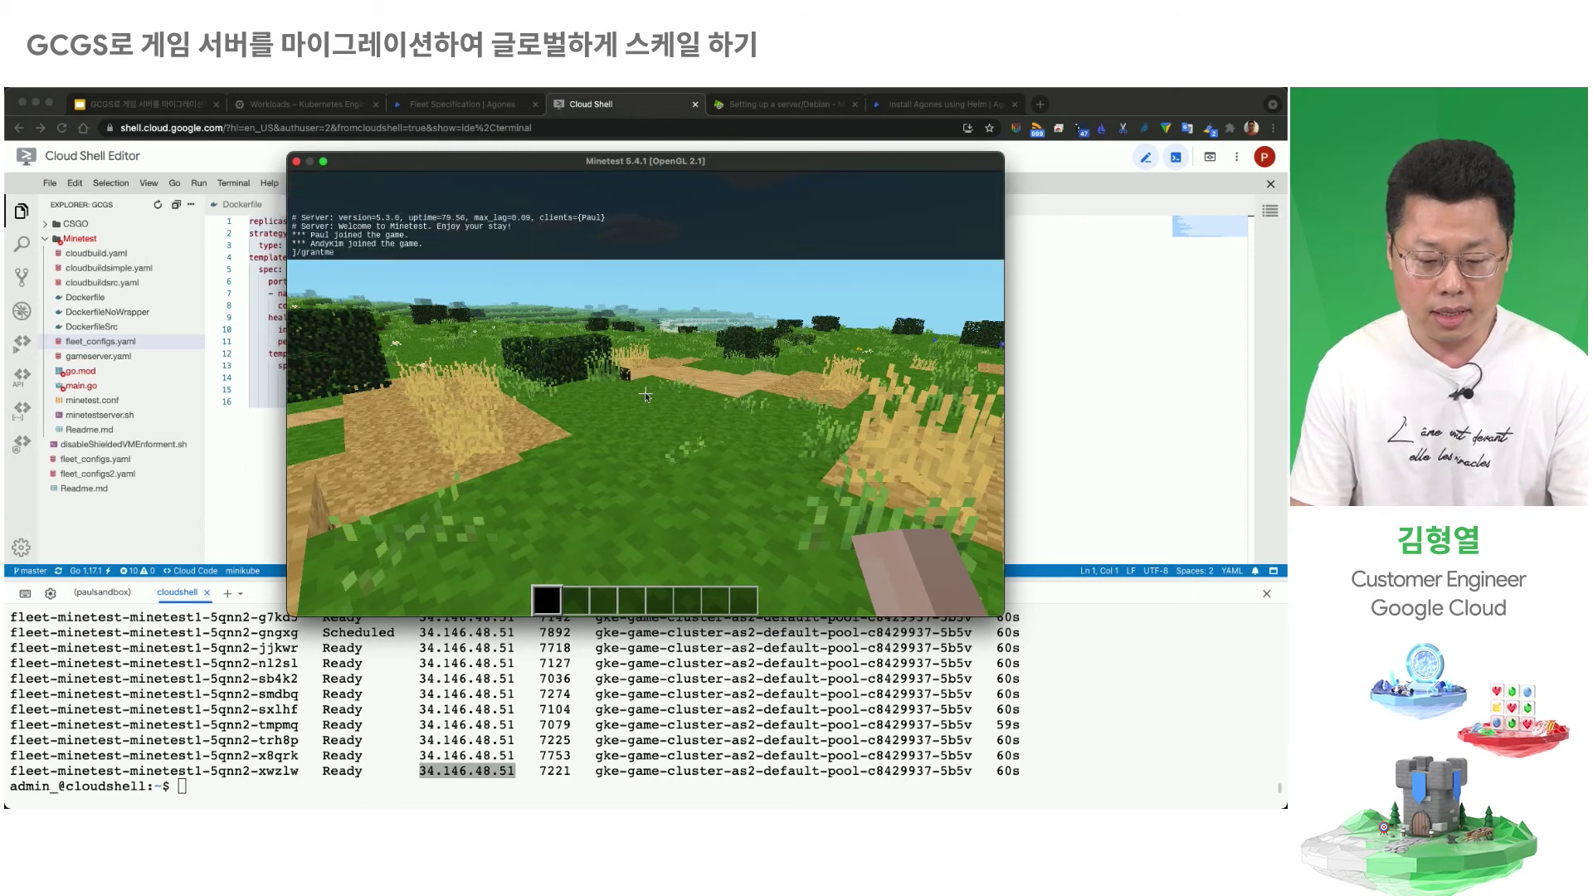
type("me al")
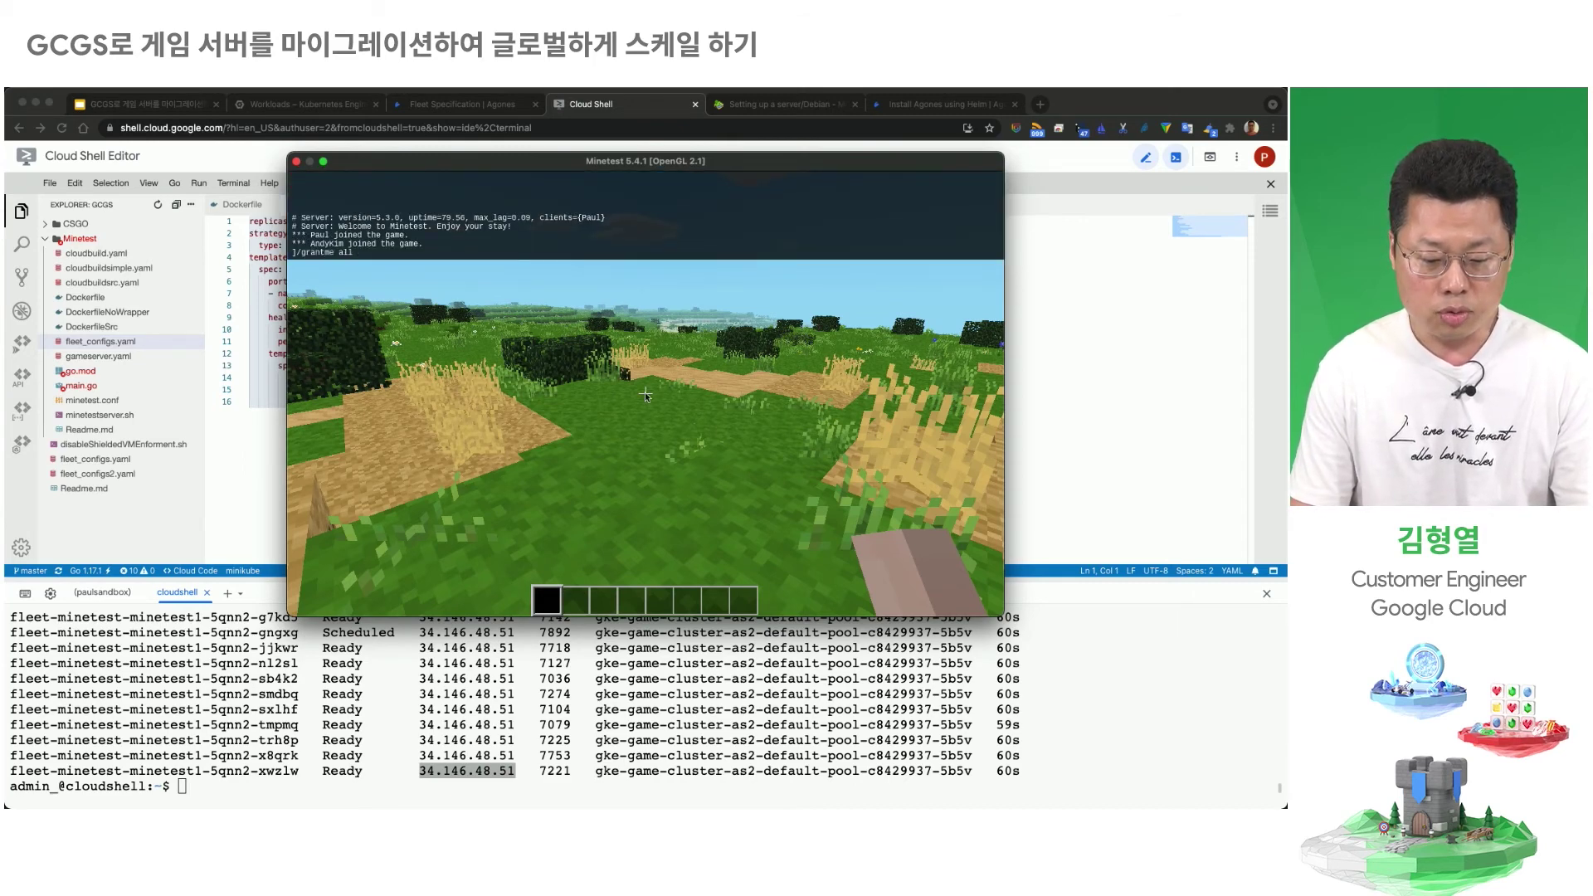
type("l")
key("Return")
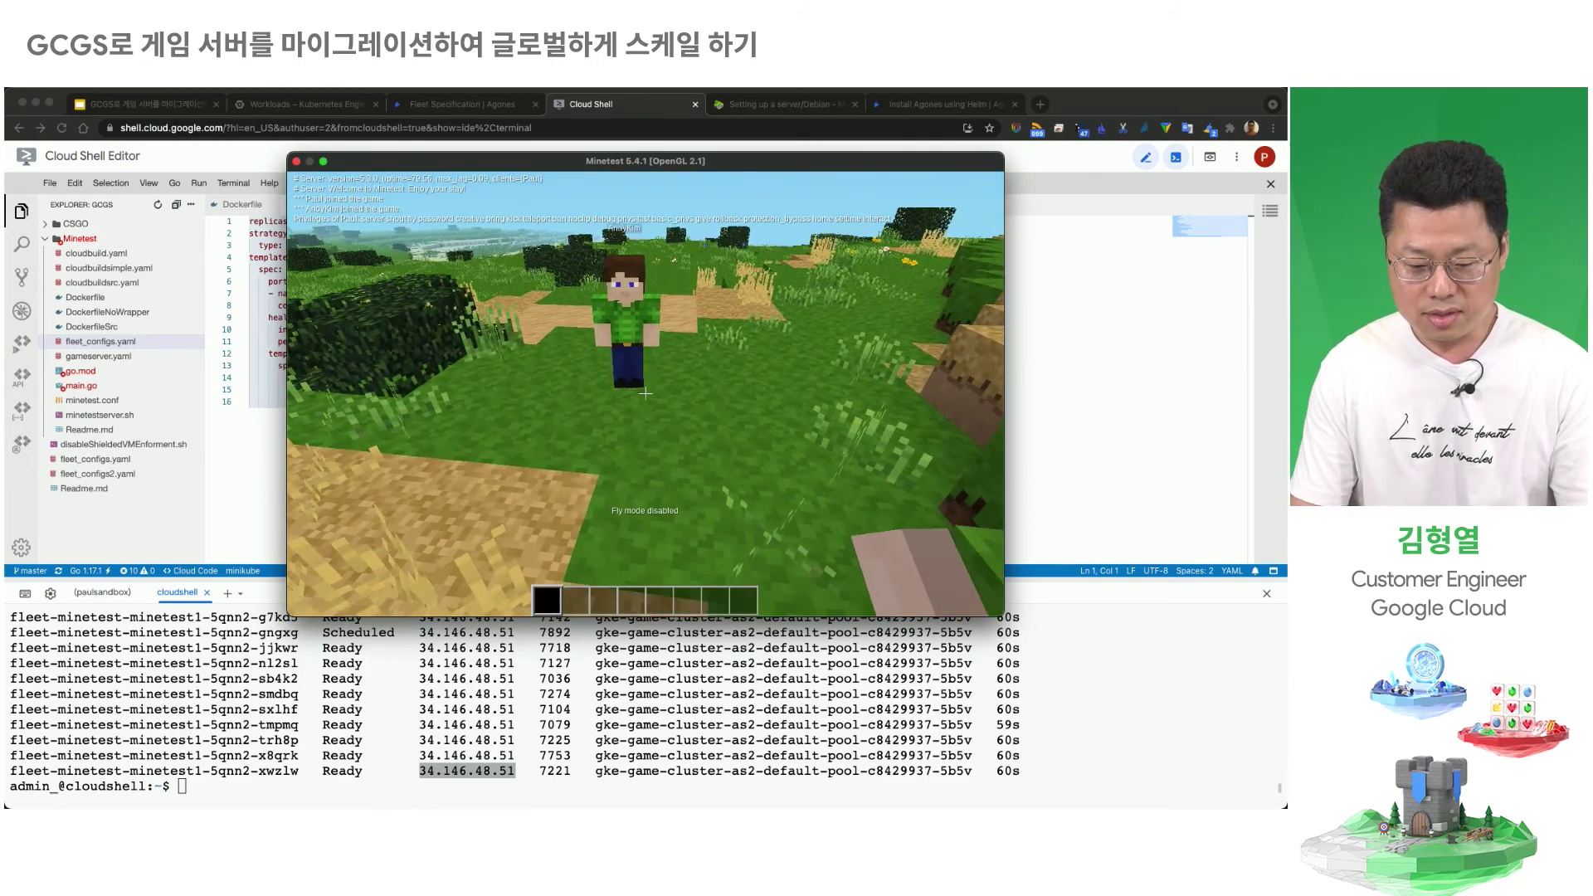
Step: Try out fly mode above the terrain, then leave it and dig a dirt block near the other player
key("k")
key("space")
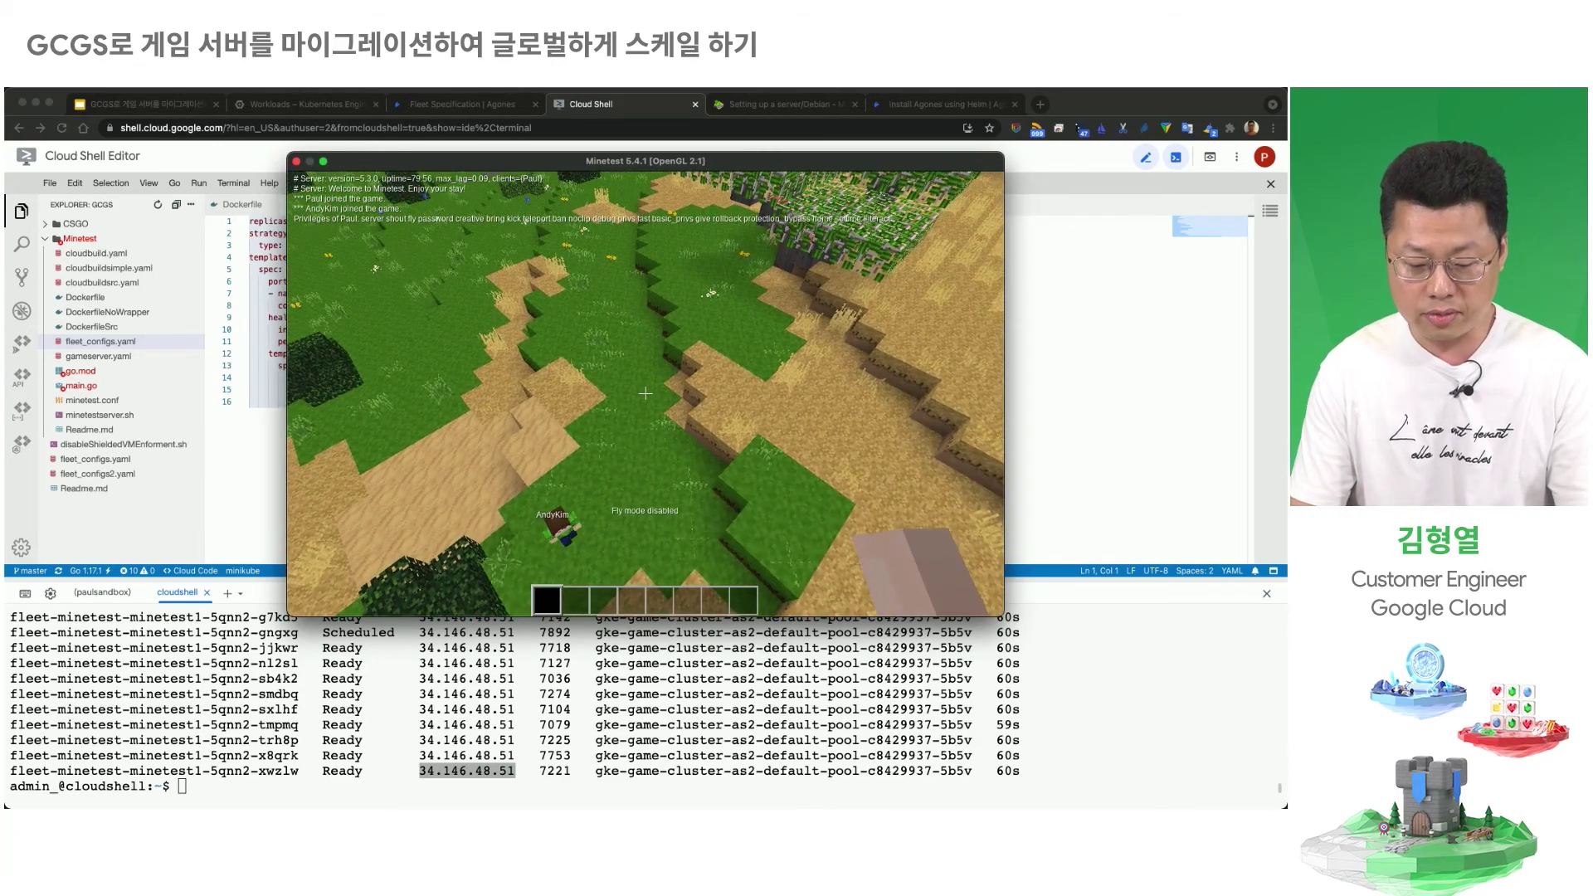
key("k")
left_click(645, 392)
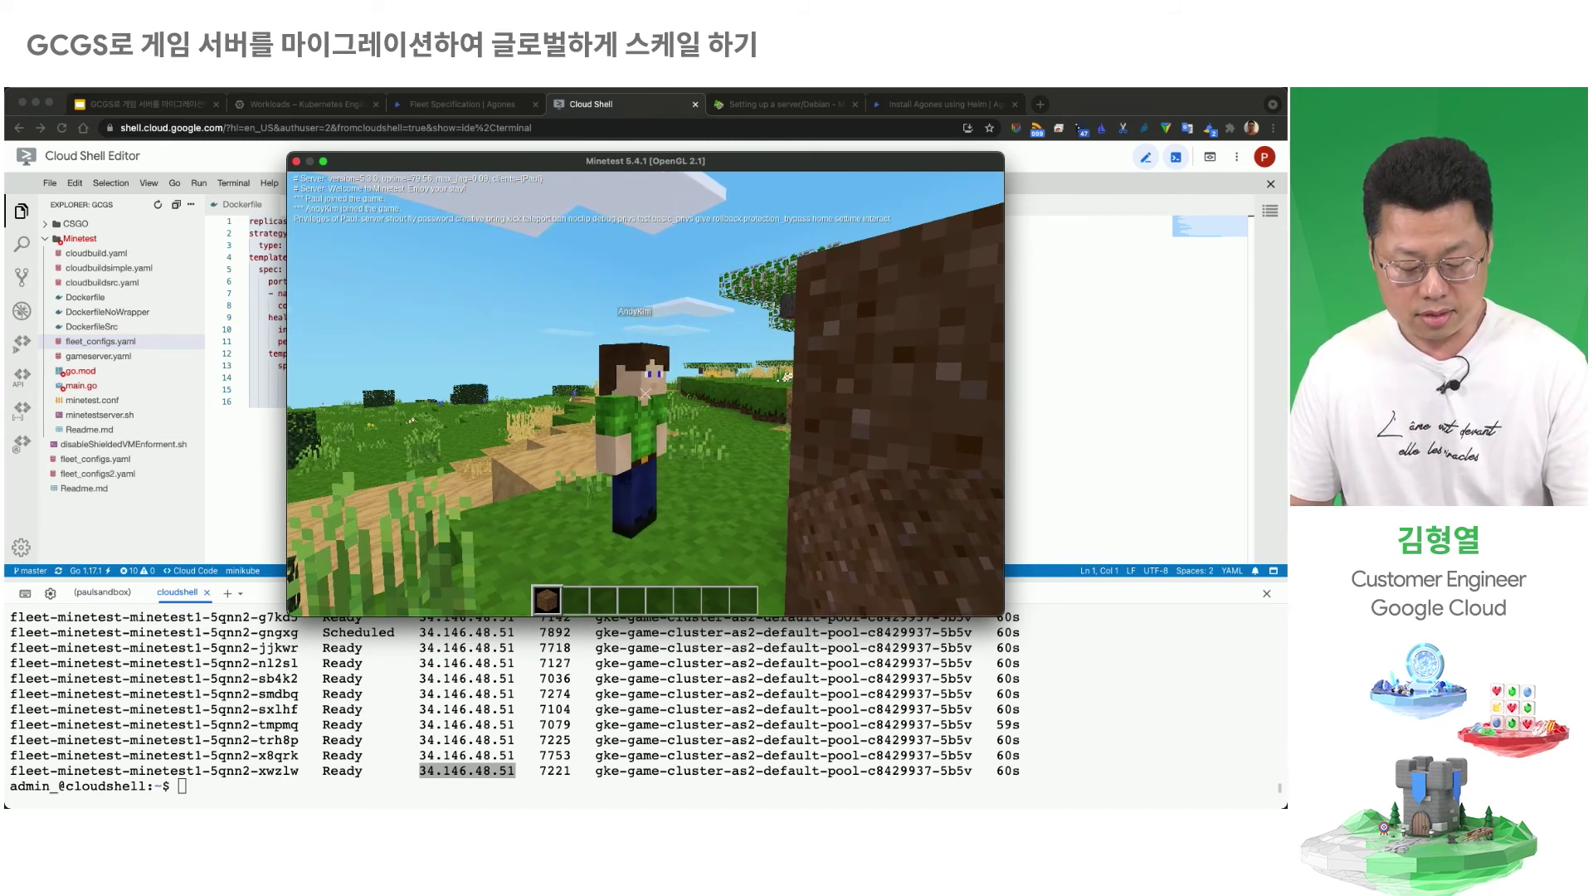
Step: Return to Cloud Shell and copy the name of game server fleet-minetest-minetest1-5qnn2-xwzlw
key("super+Tab")
left_click(272, 764)
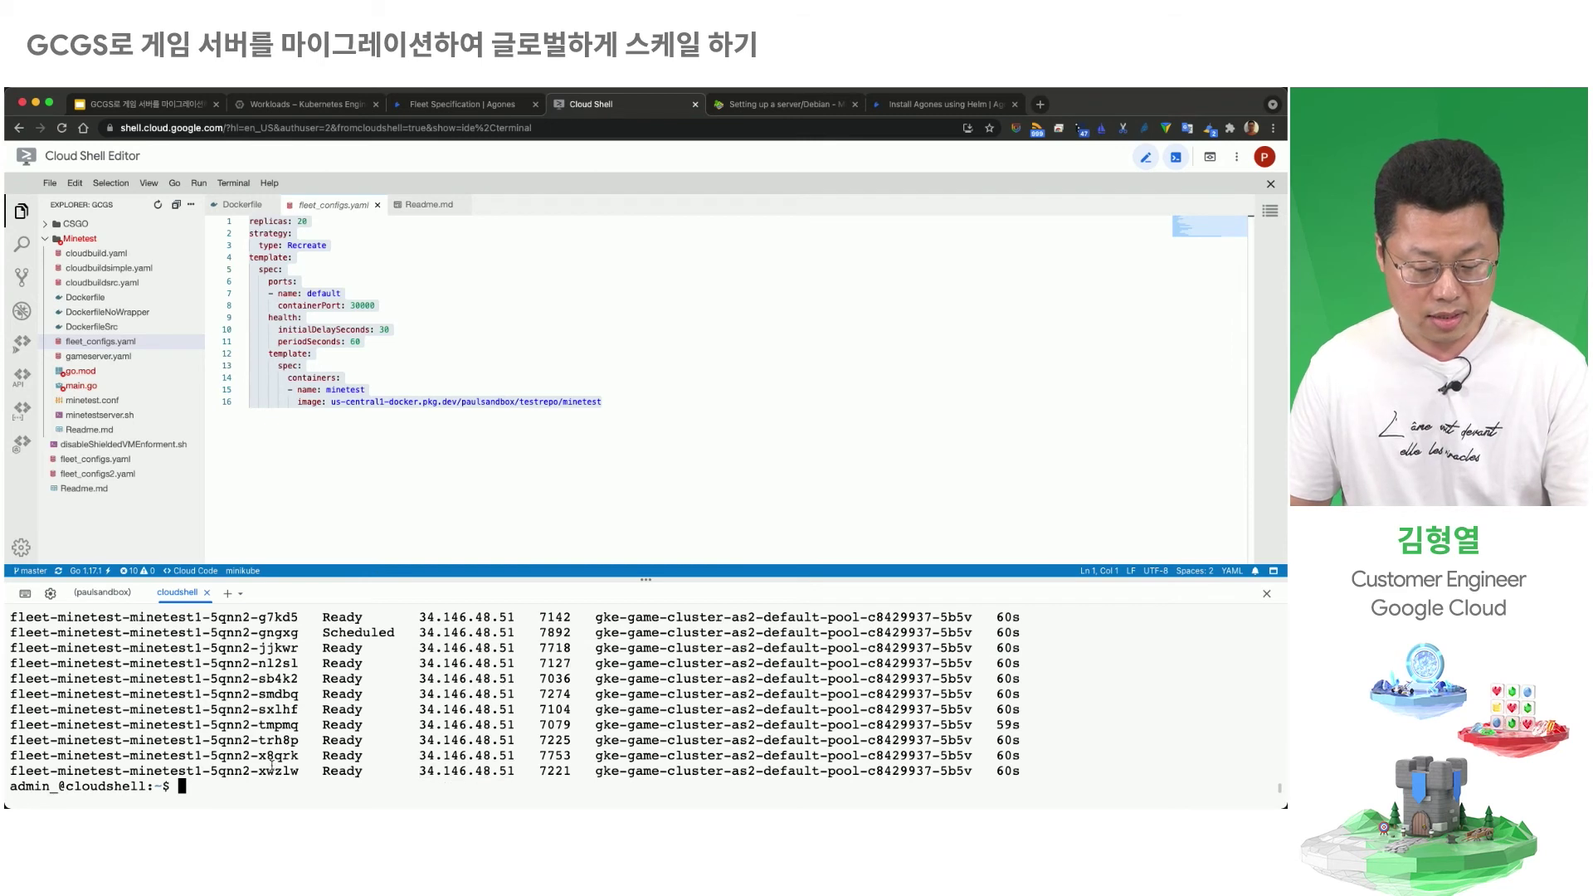
left_click_drag(295, 771, 17, 770)
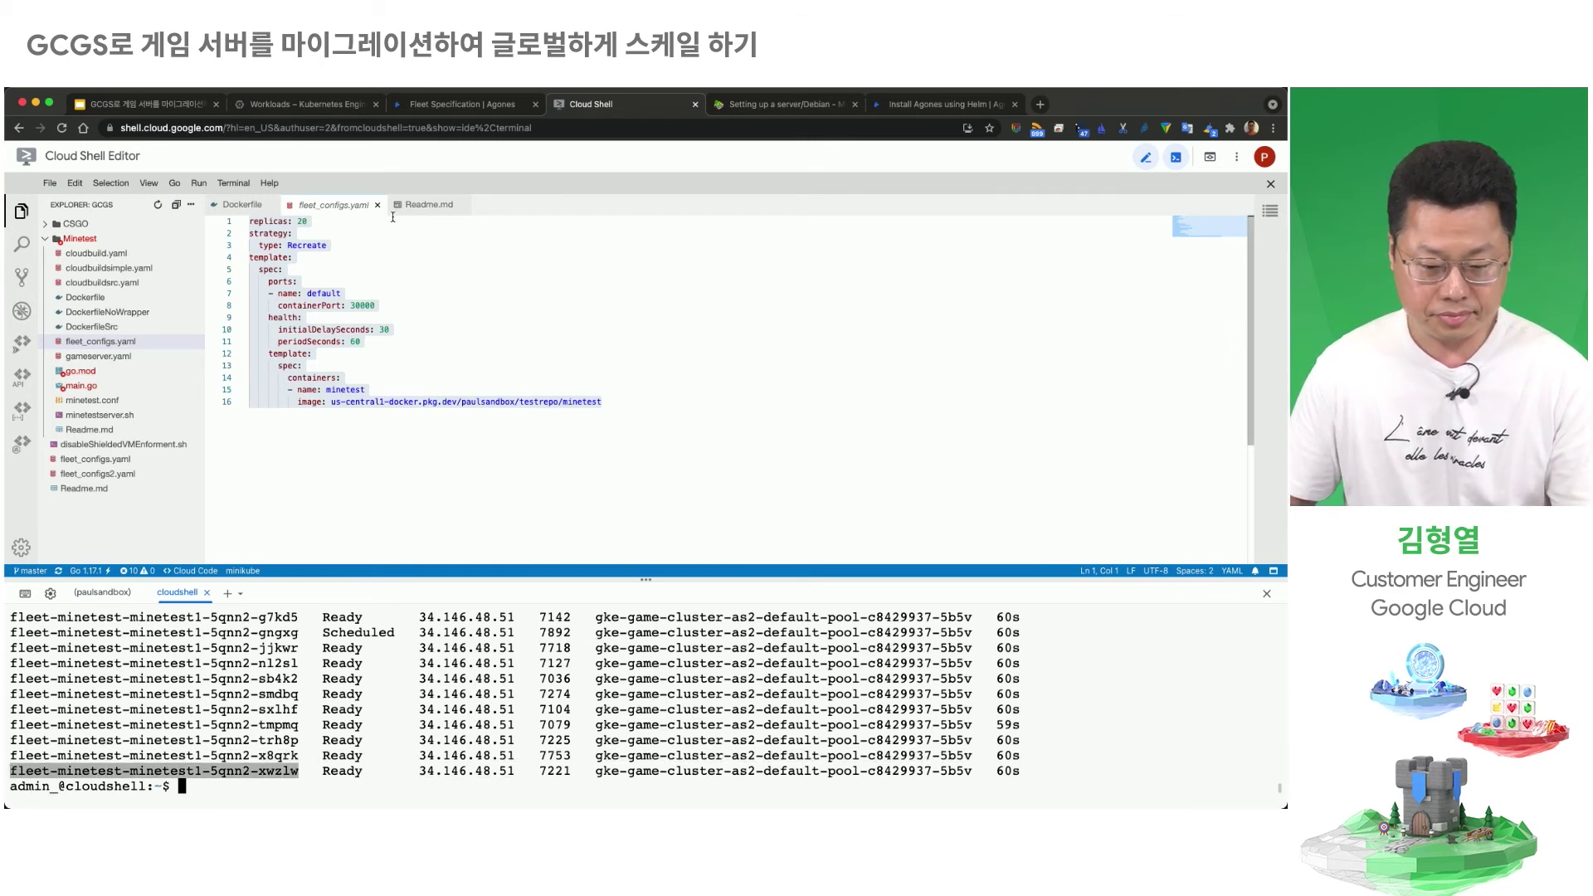
Step: Filter the Kubernetes Engine workloads by the copied name fleet-minetest-minetest1-5qnn2-xwzlw and refresh the list
left_click(307, 104)
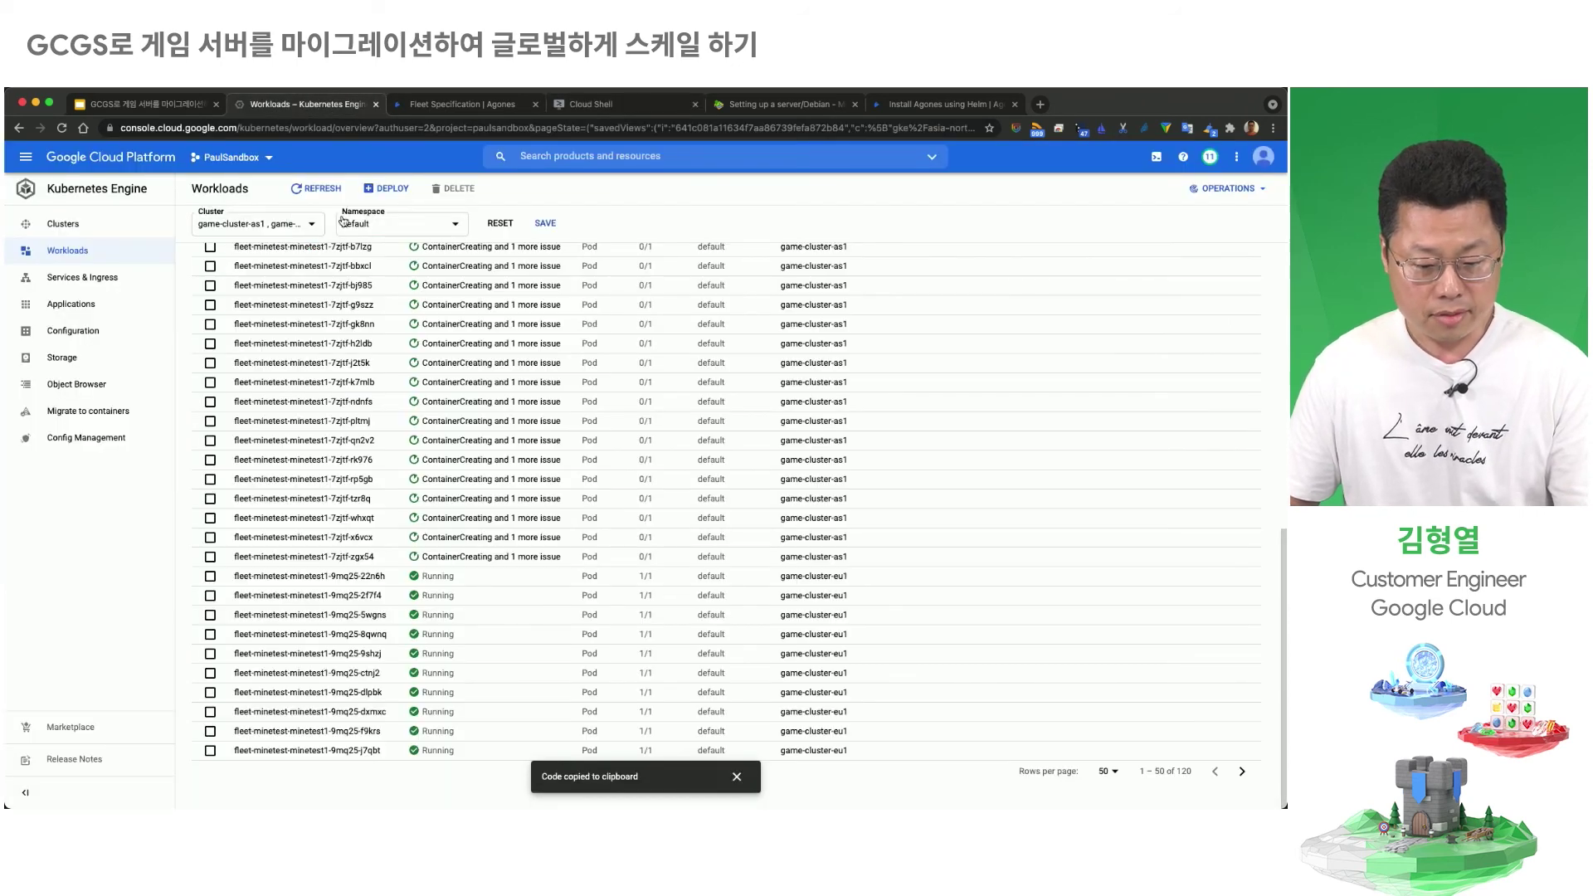
scroll(407, 315, "up", 10)
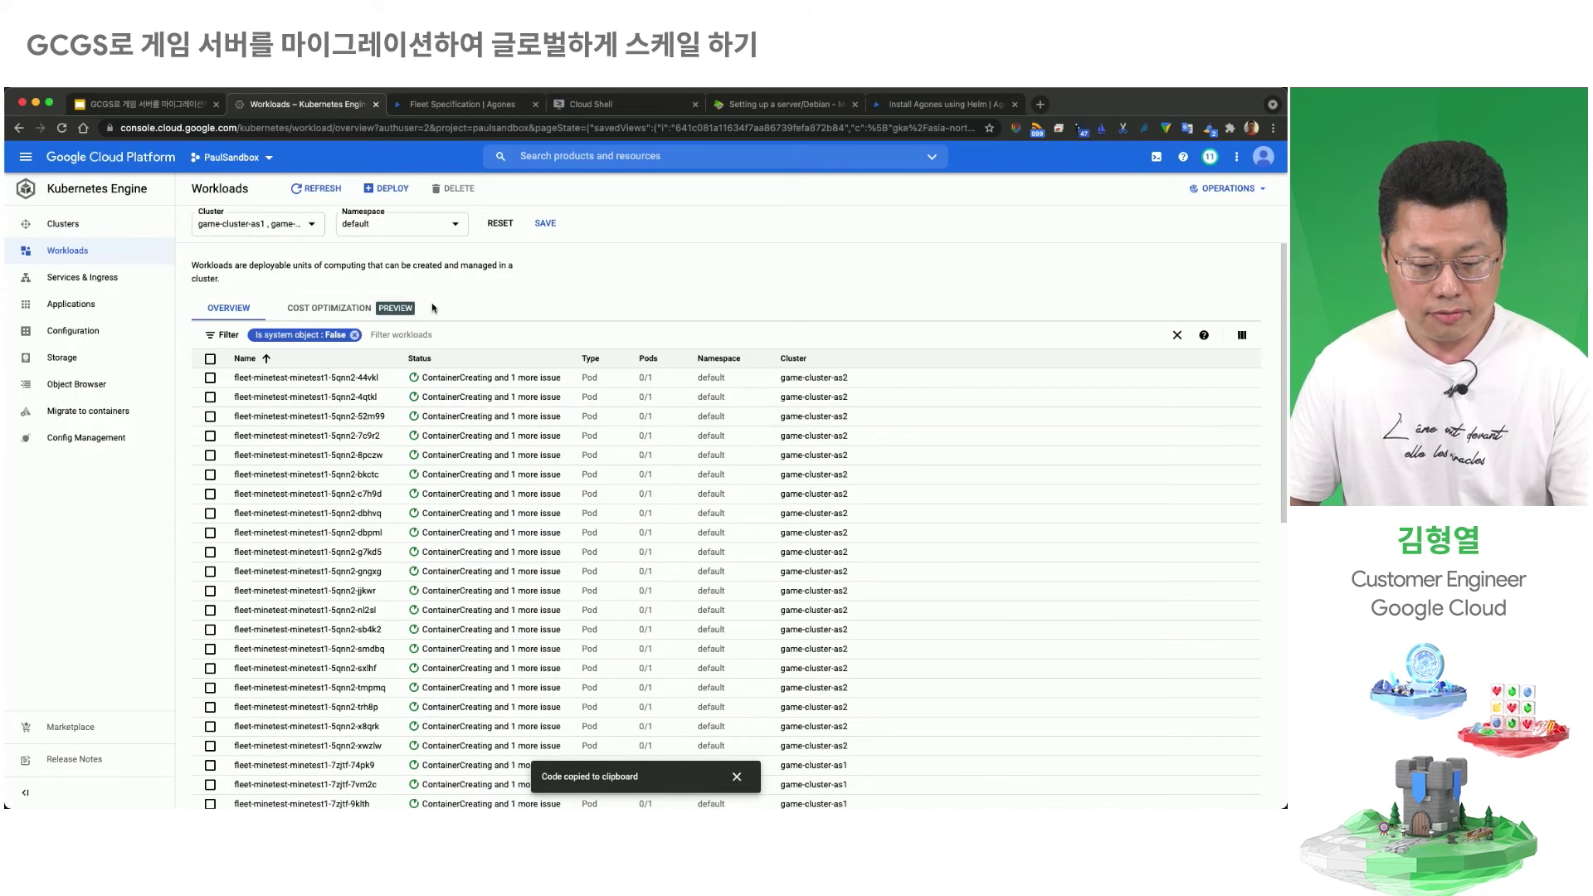
left_click(406, 335)
key("super+v")
key("Return")
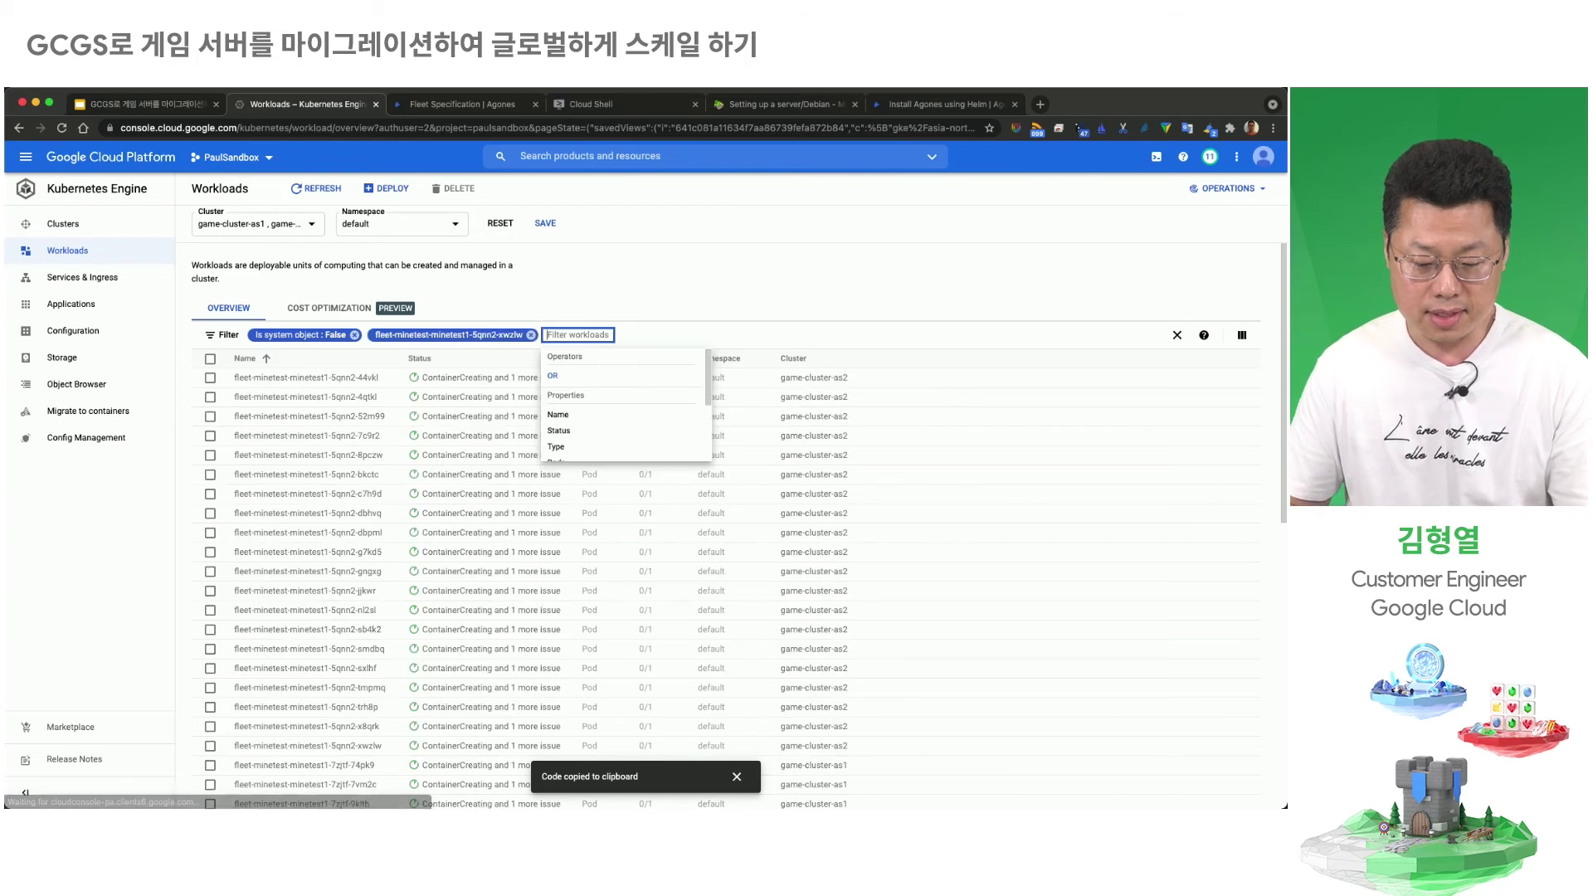
left_click(398, 462)
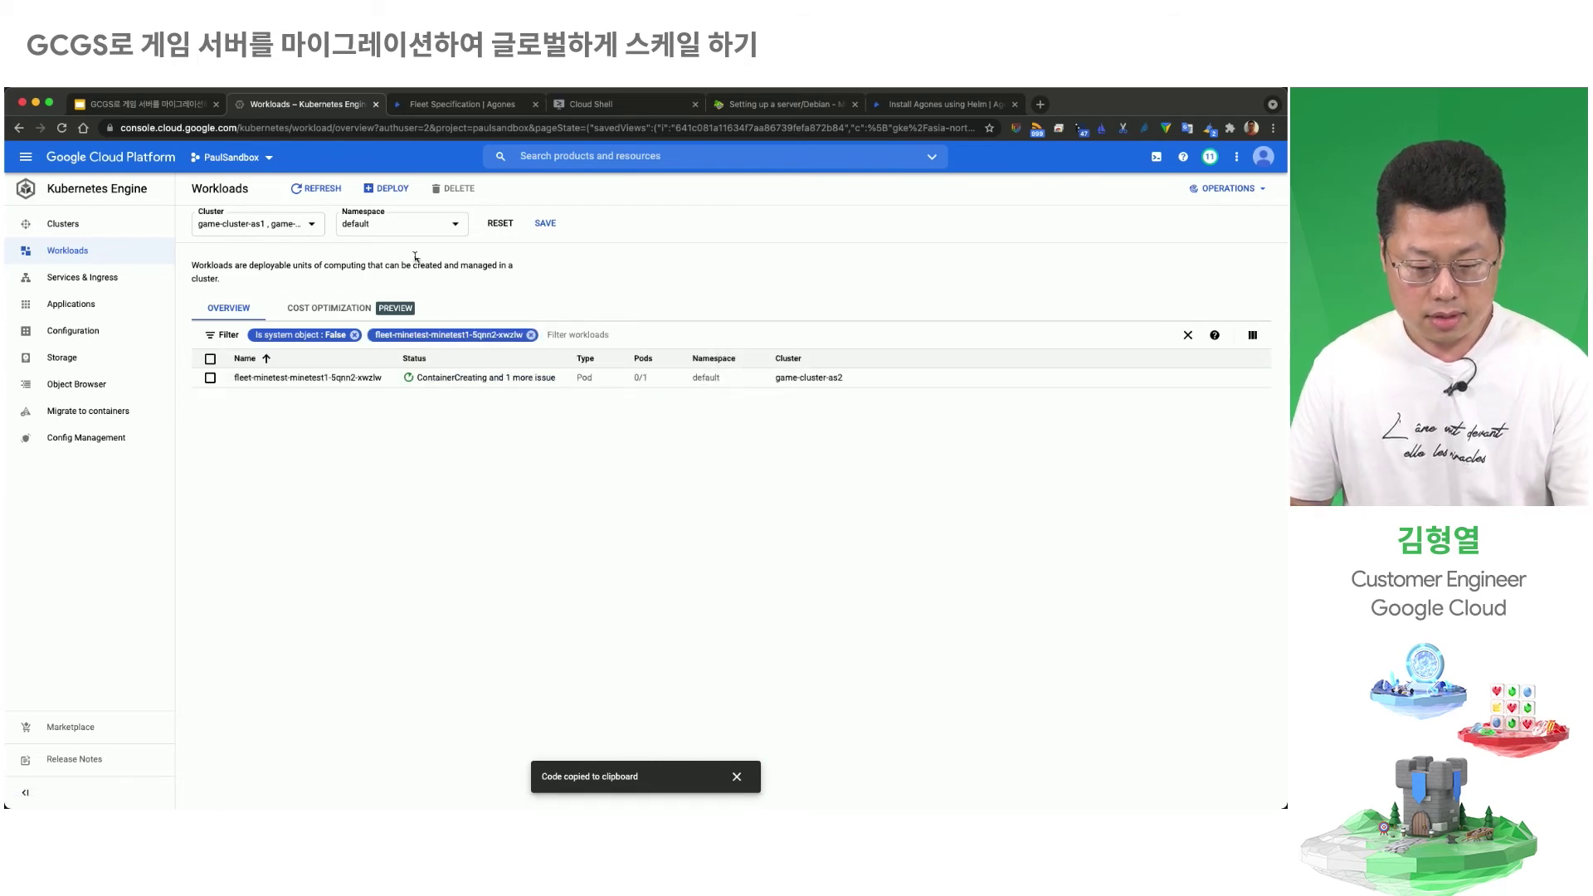
left_click(329, 194)
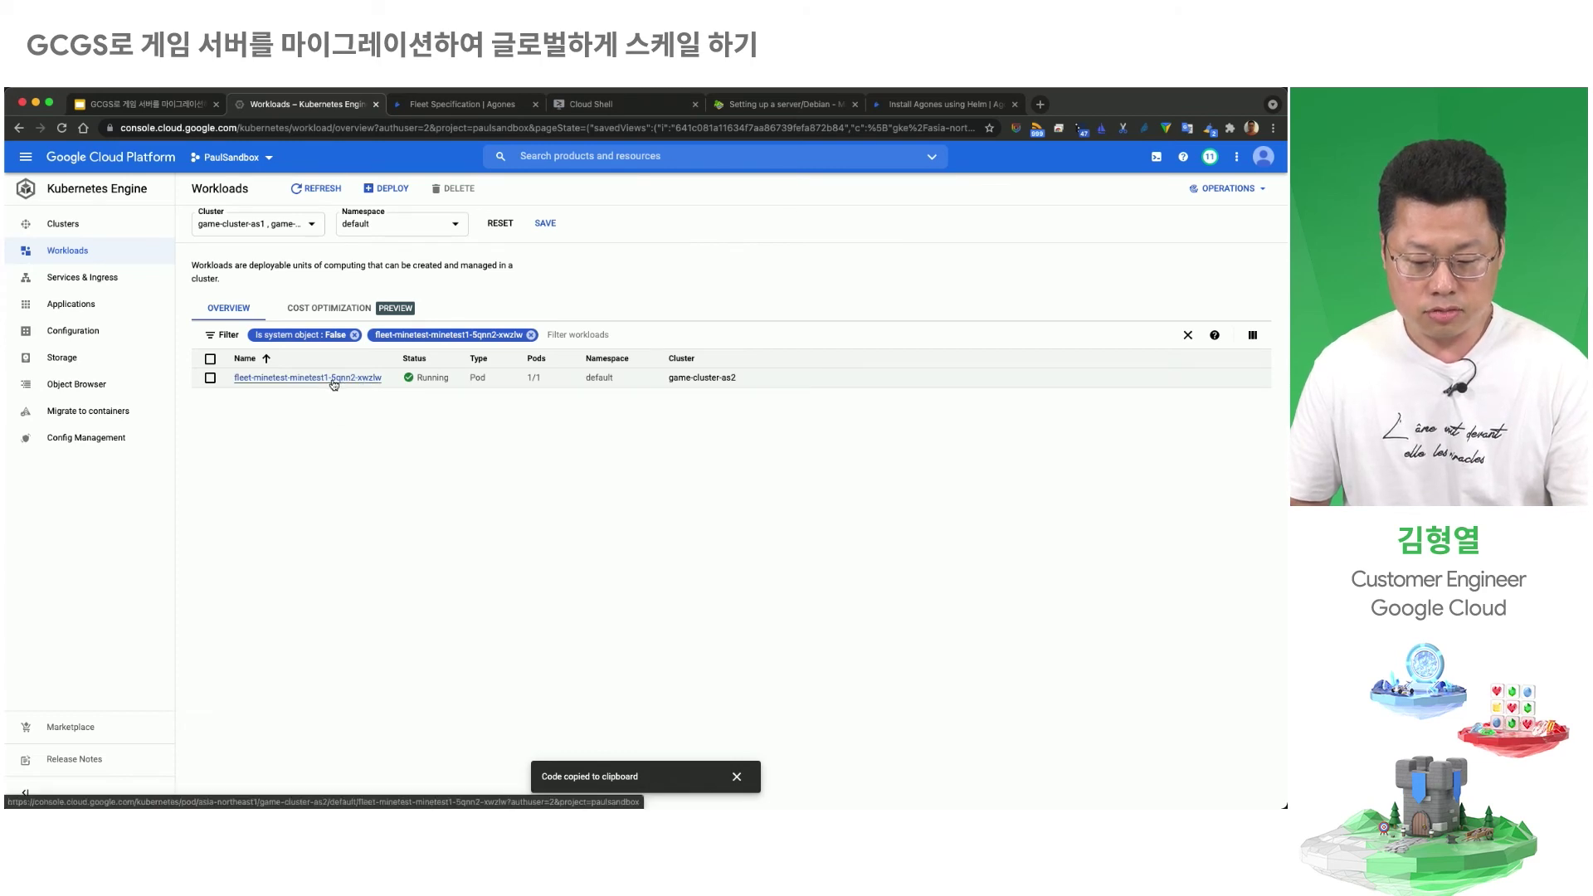
Step: Open the filtered pod and examine the newest entries of its container logs for player activity
left_click(332, 379)
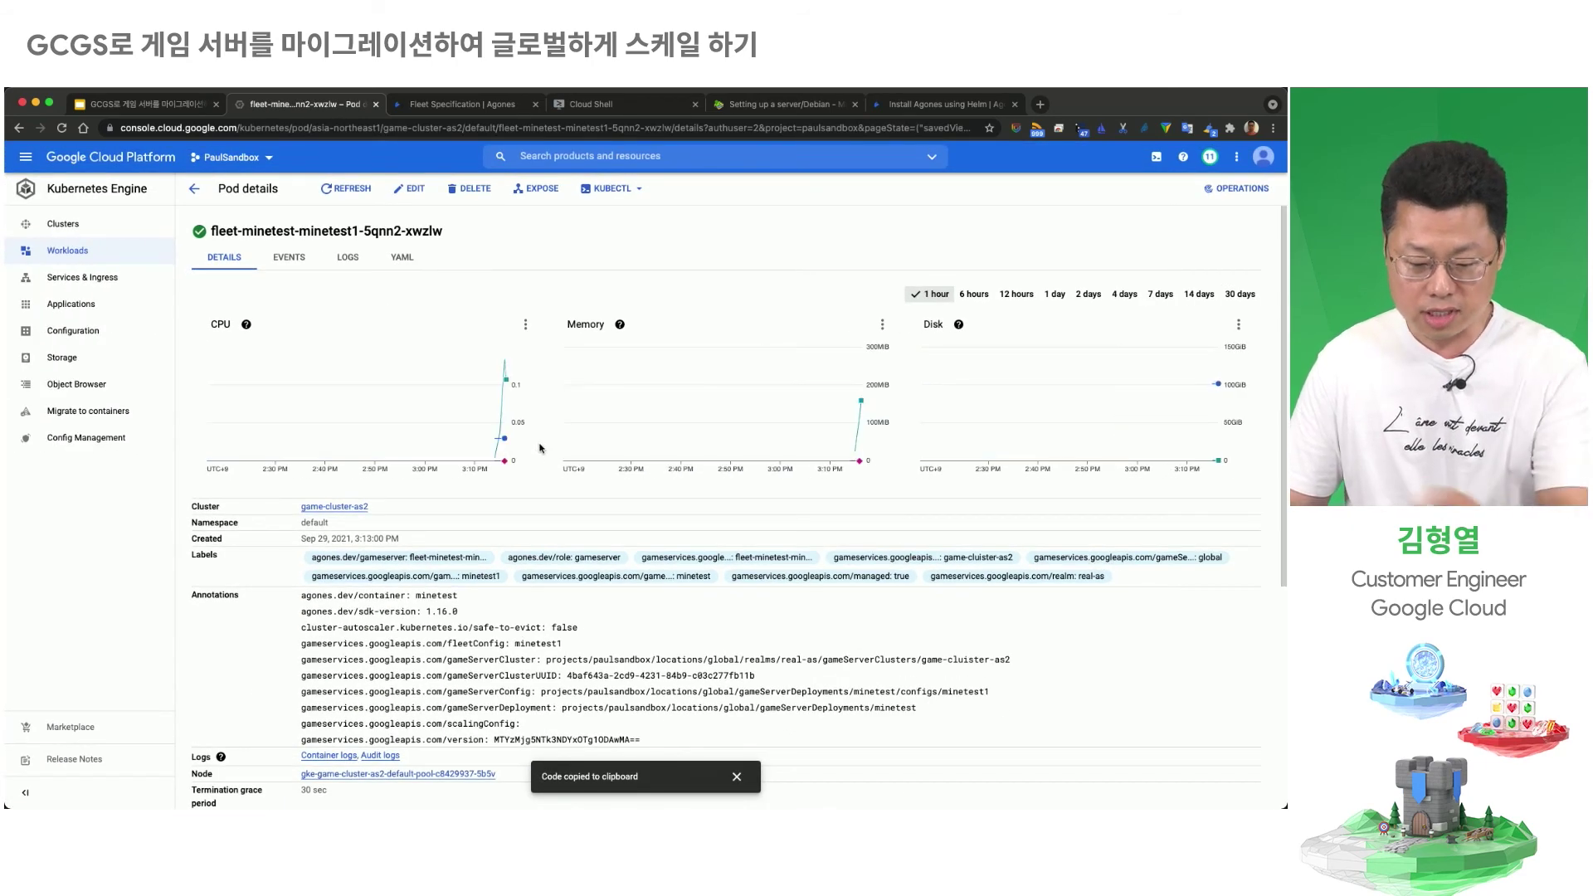
left_click(347, 257)
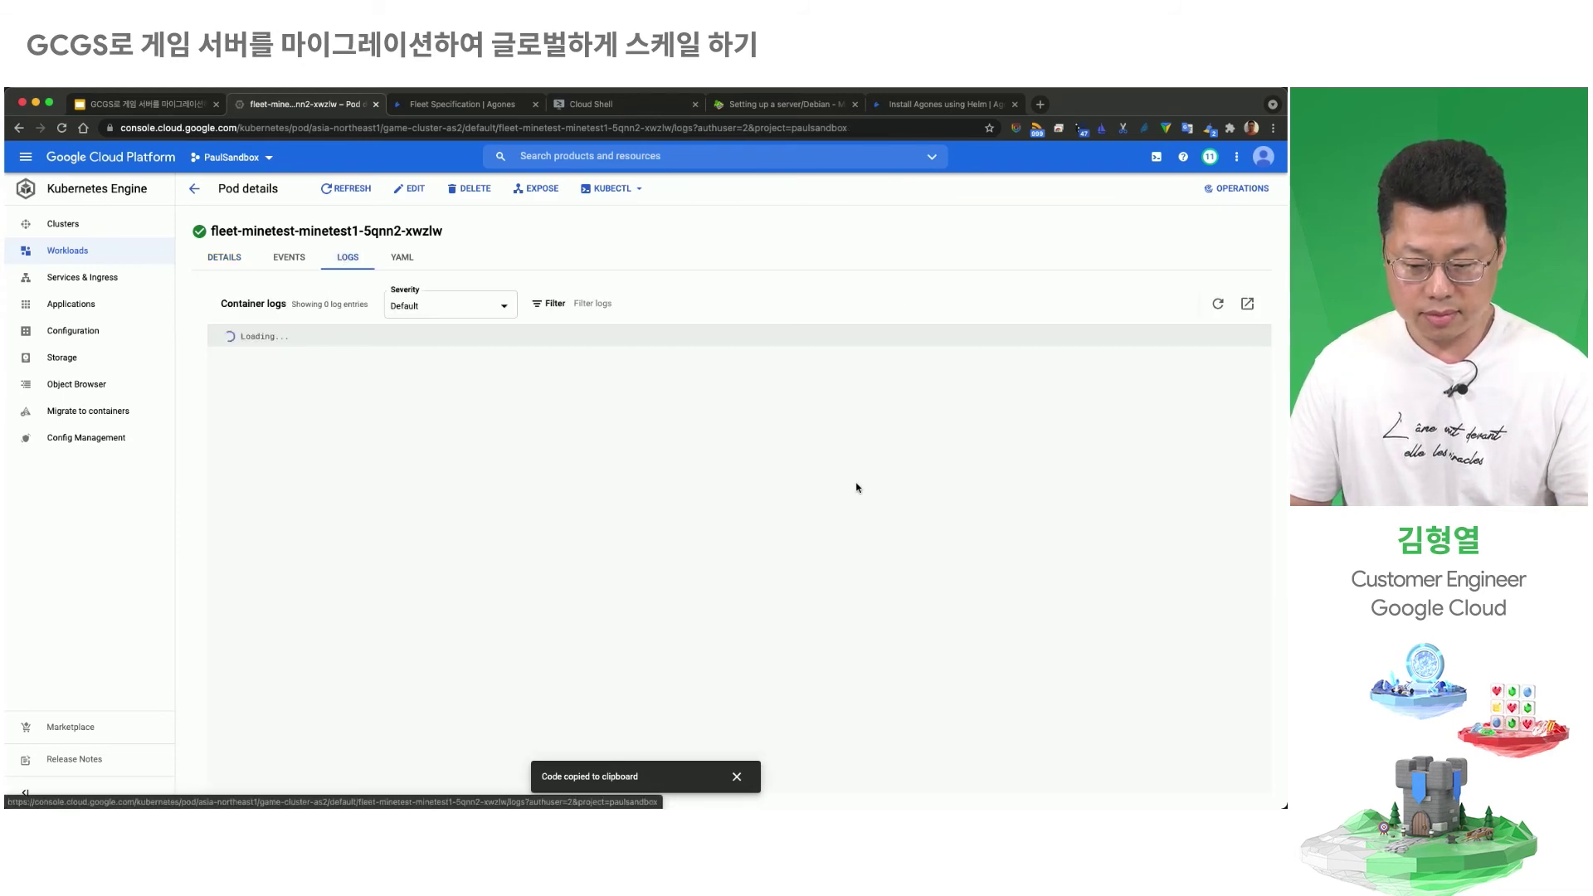
scroll(857, 489, "down", 3)
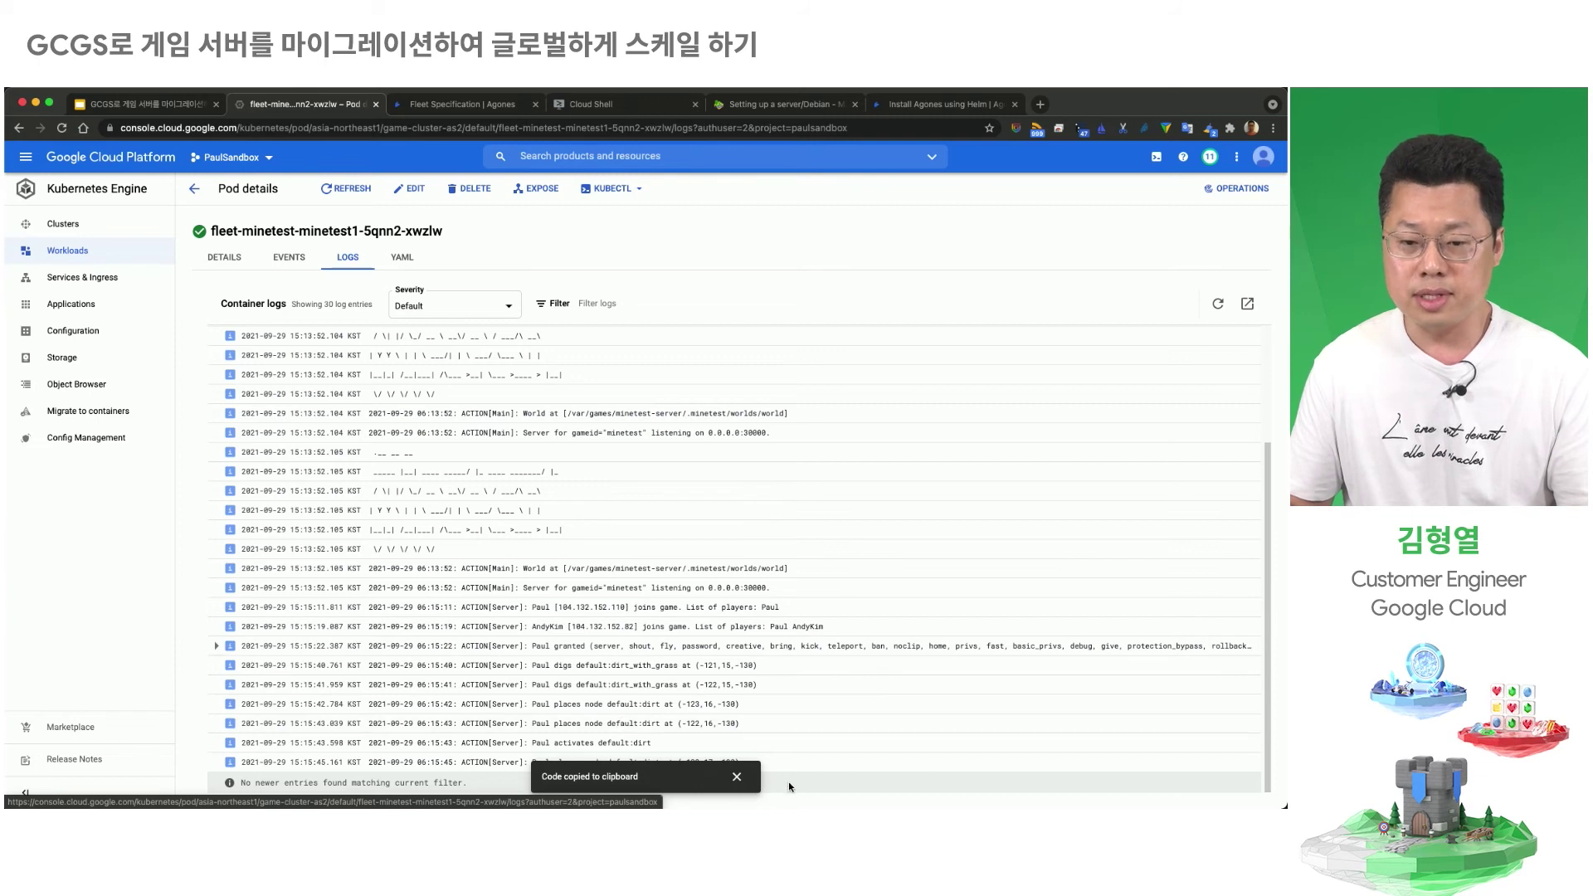
left_click(736, 776)
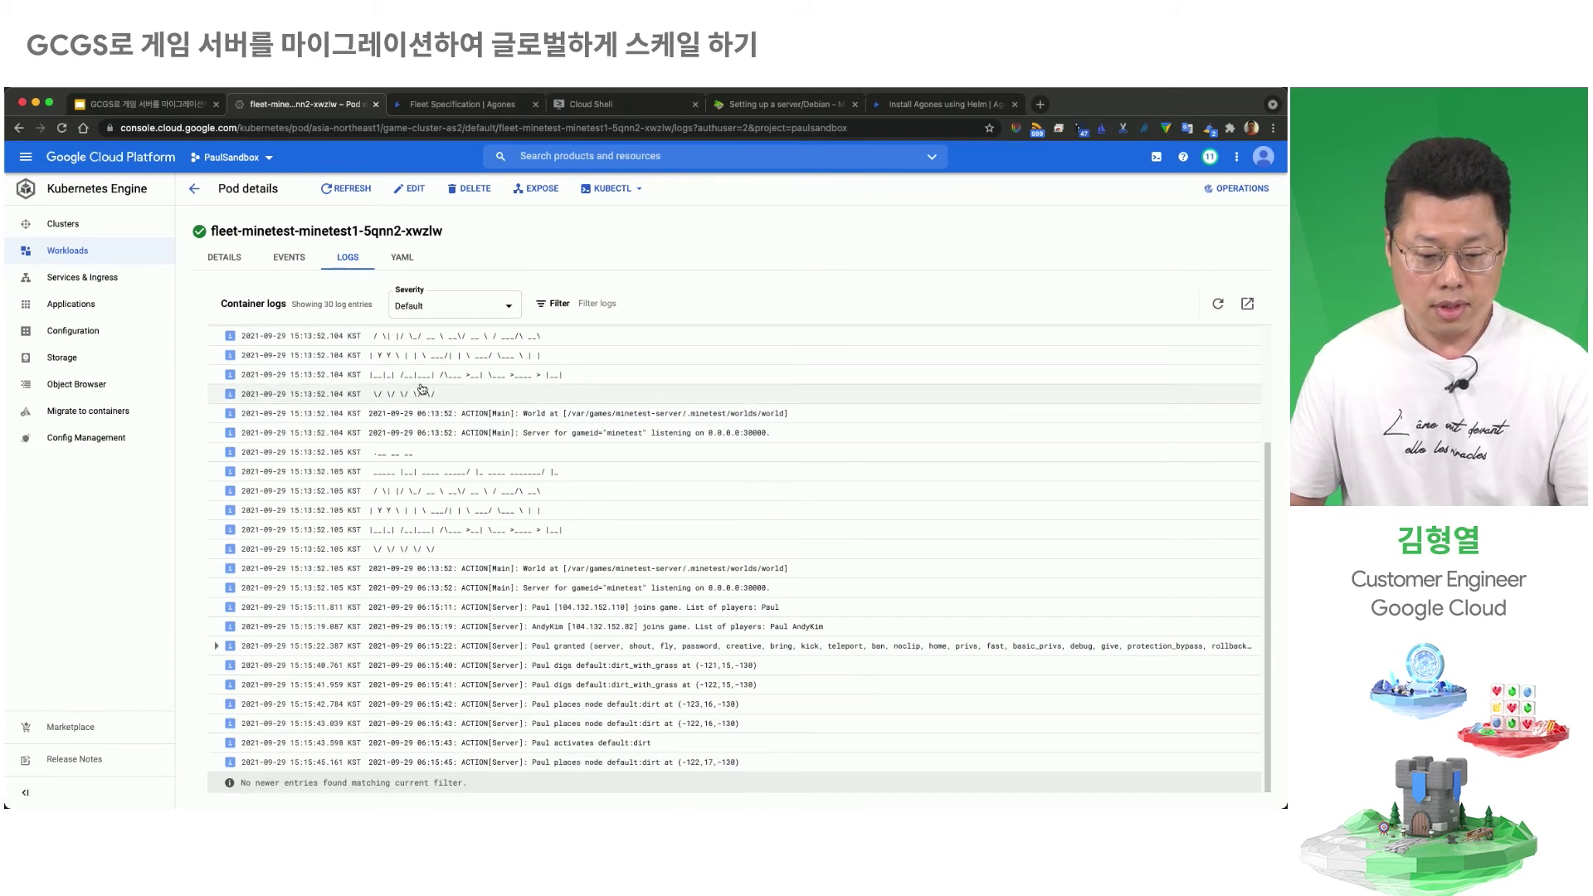
Step: Switch to the Agones documentation and open its Third Party Examples page
left_click(188, 106)
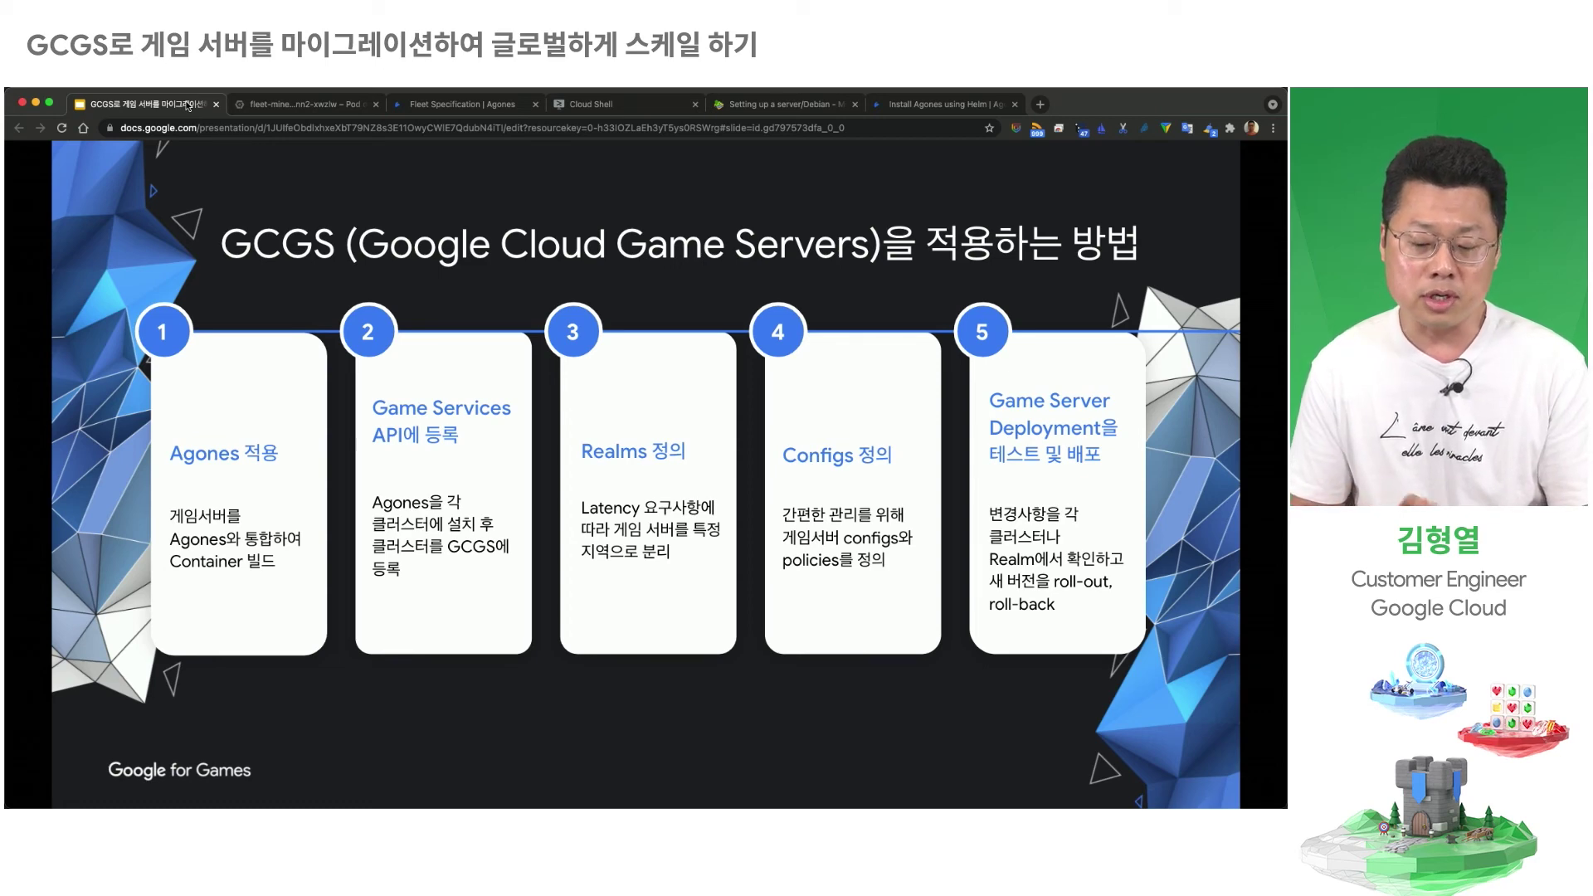
left_click(429, 107)
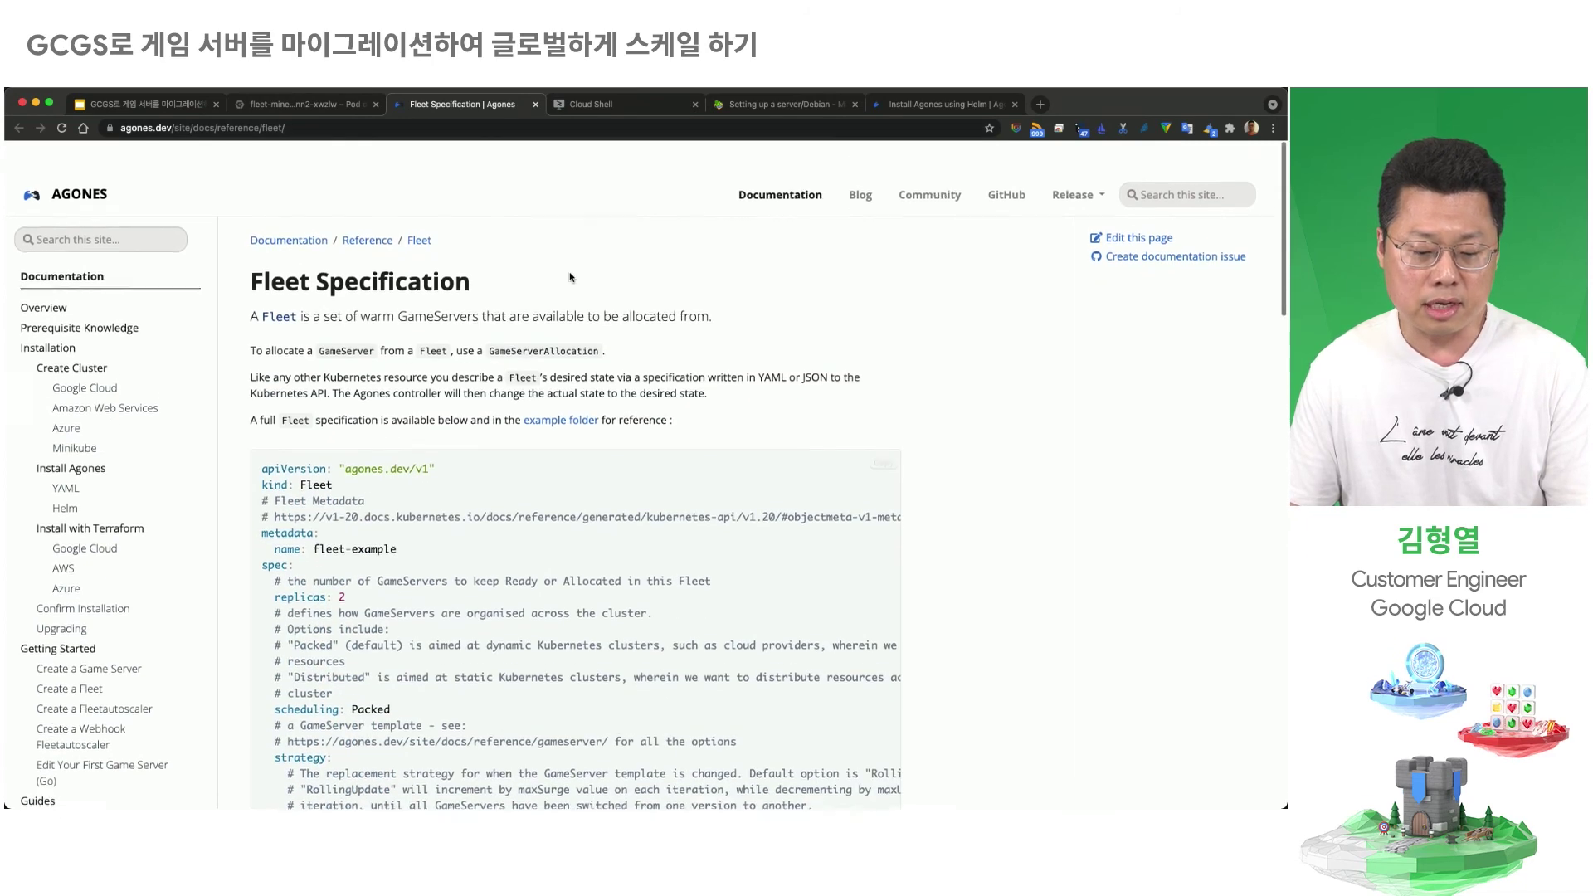
scroll(85, 323, "down", 10)
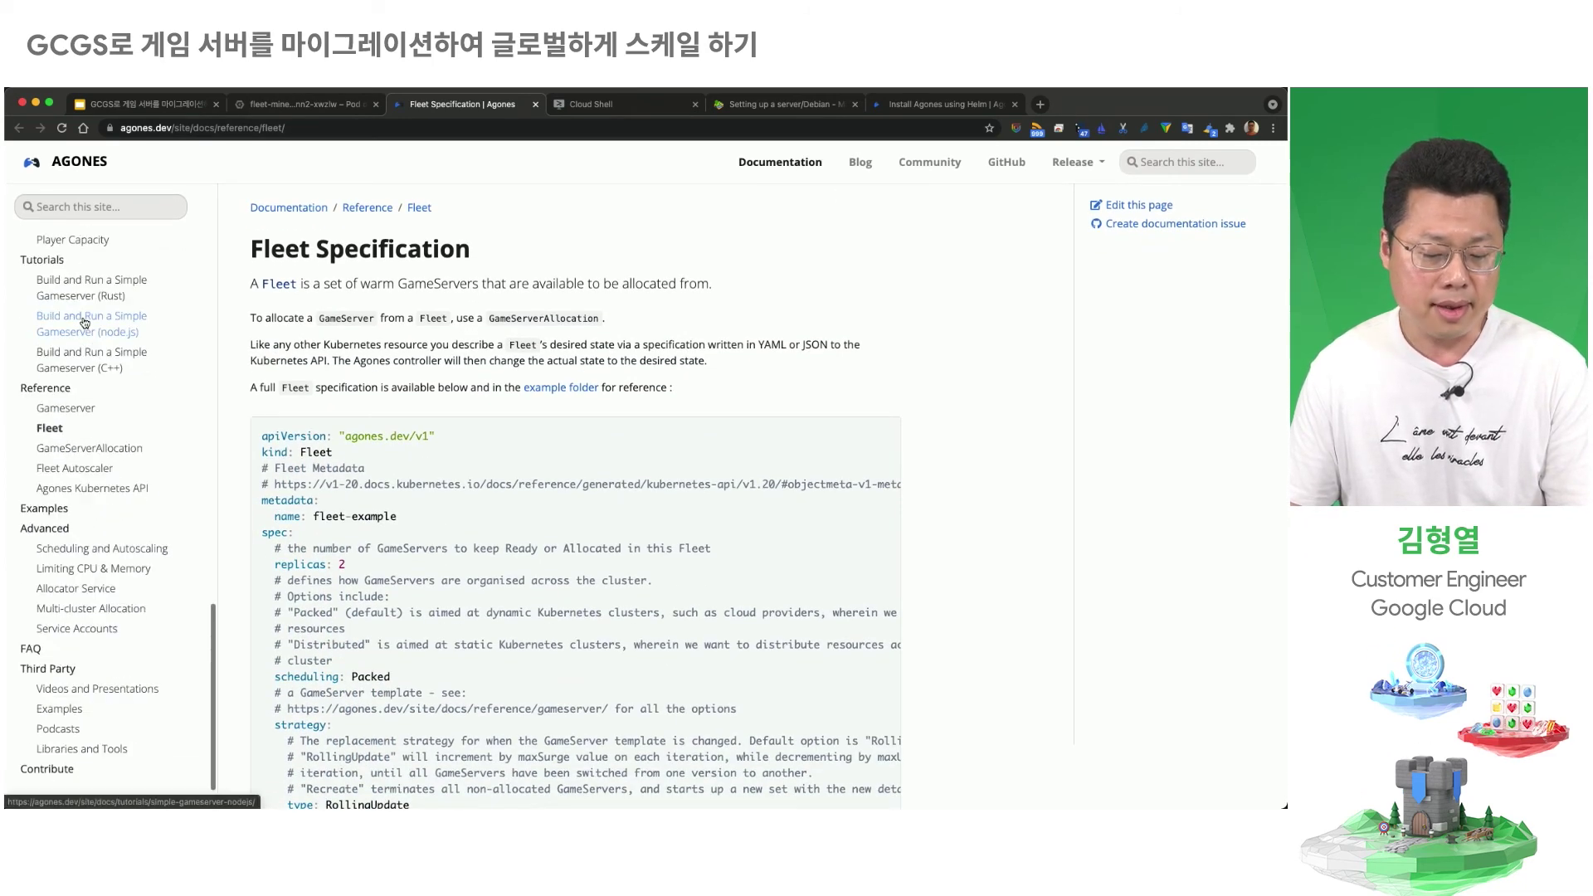
left_click(59, 710)
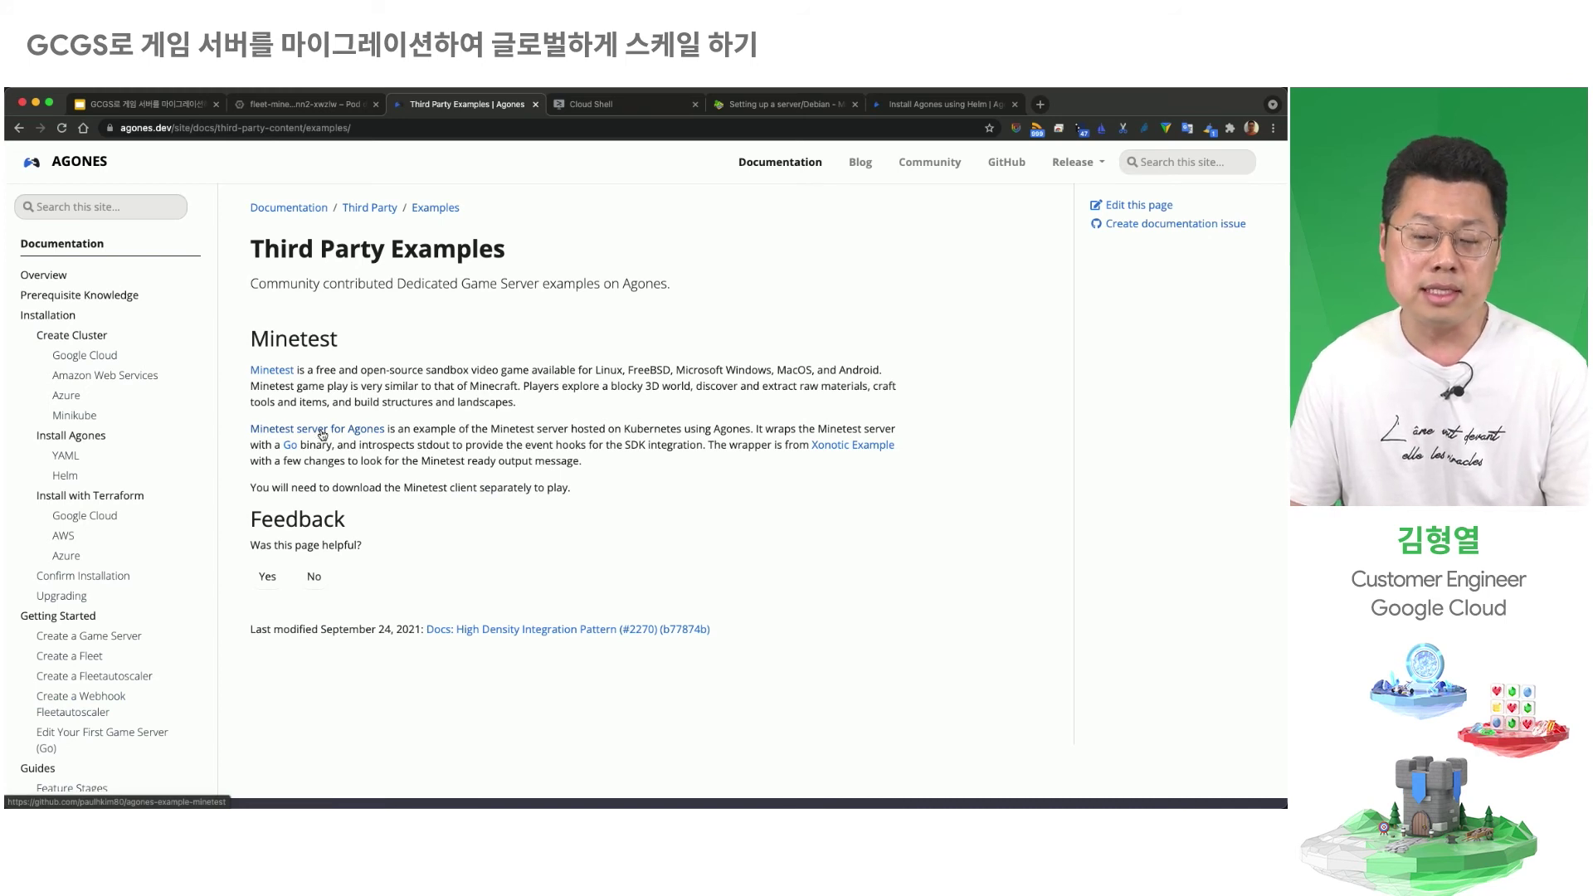
Step: Open the Minetest server for Agones repository and examine the builder and runtime image arguments in its Dockerfile
left_click(323, 434)
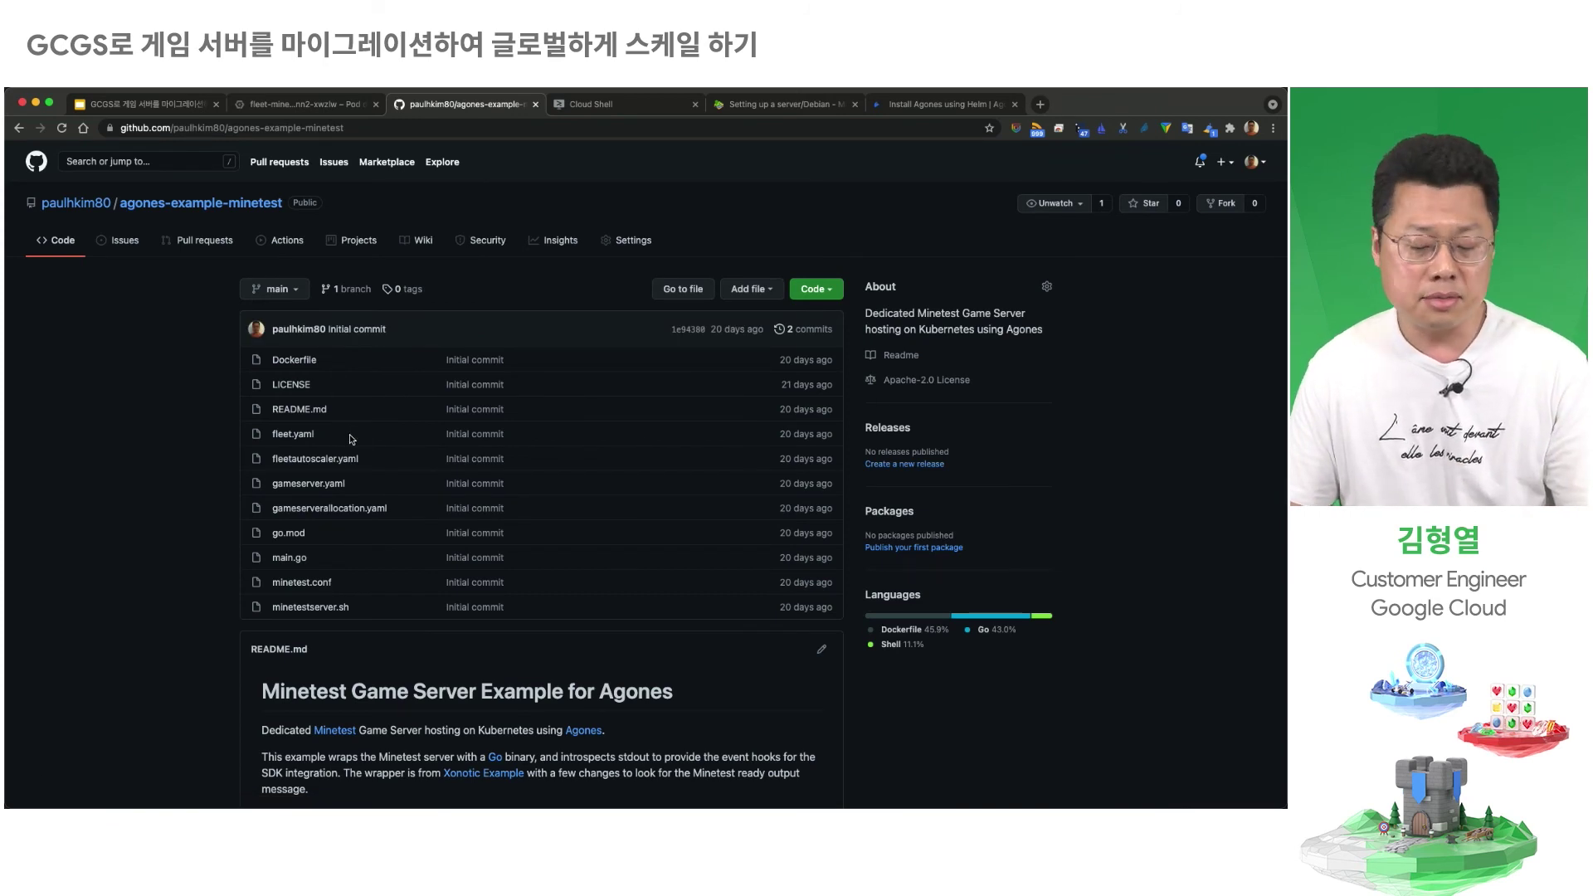
left_click(305, 362)
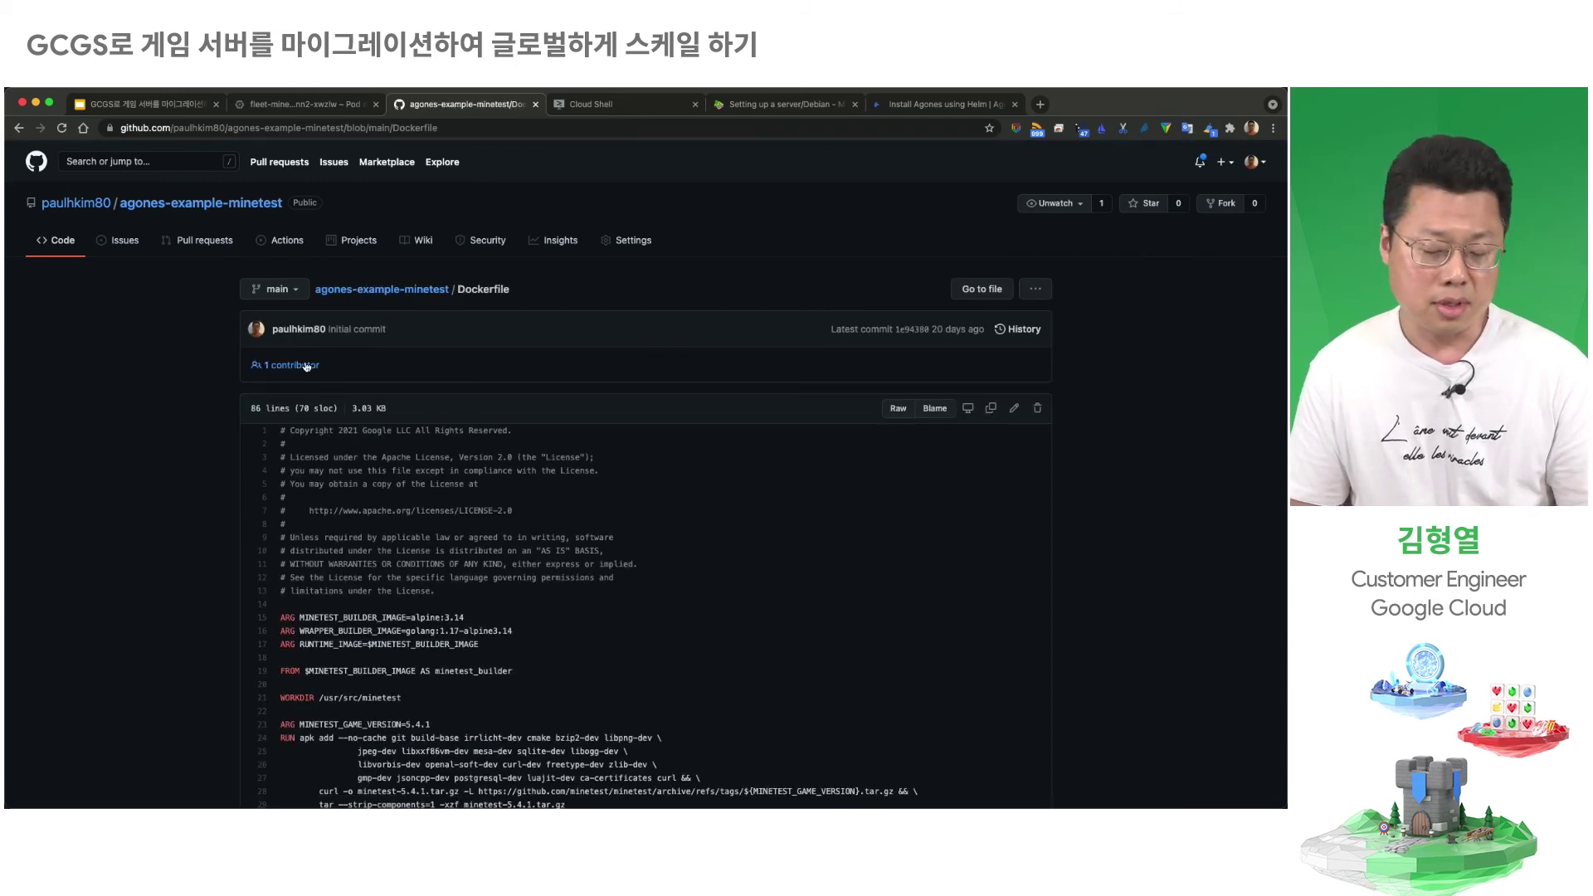
scroll(348, 601, "down", 3)
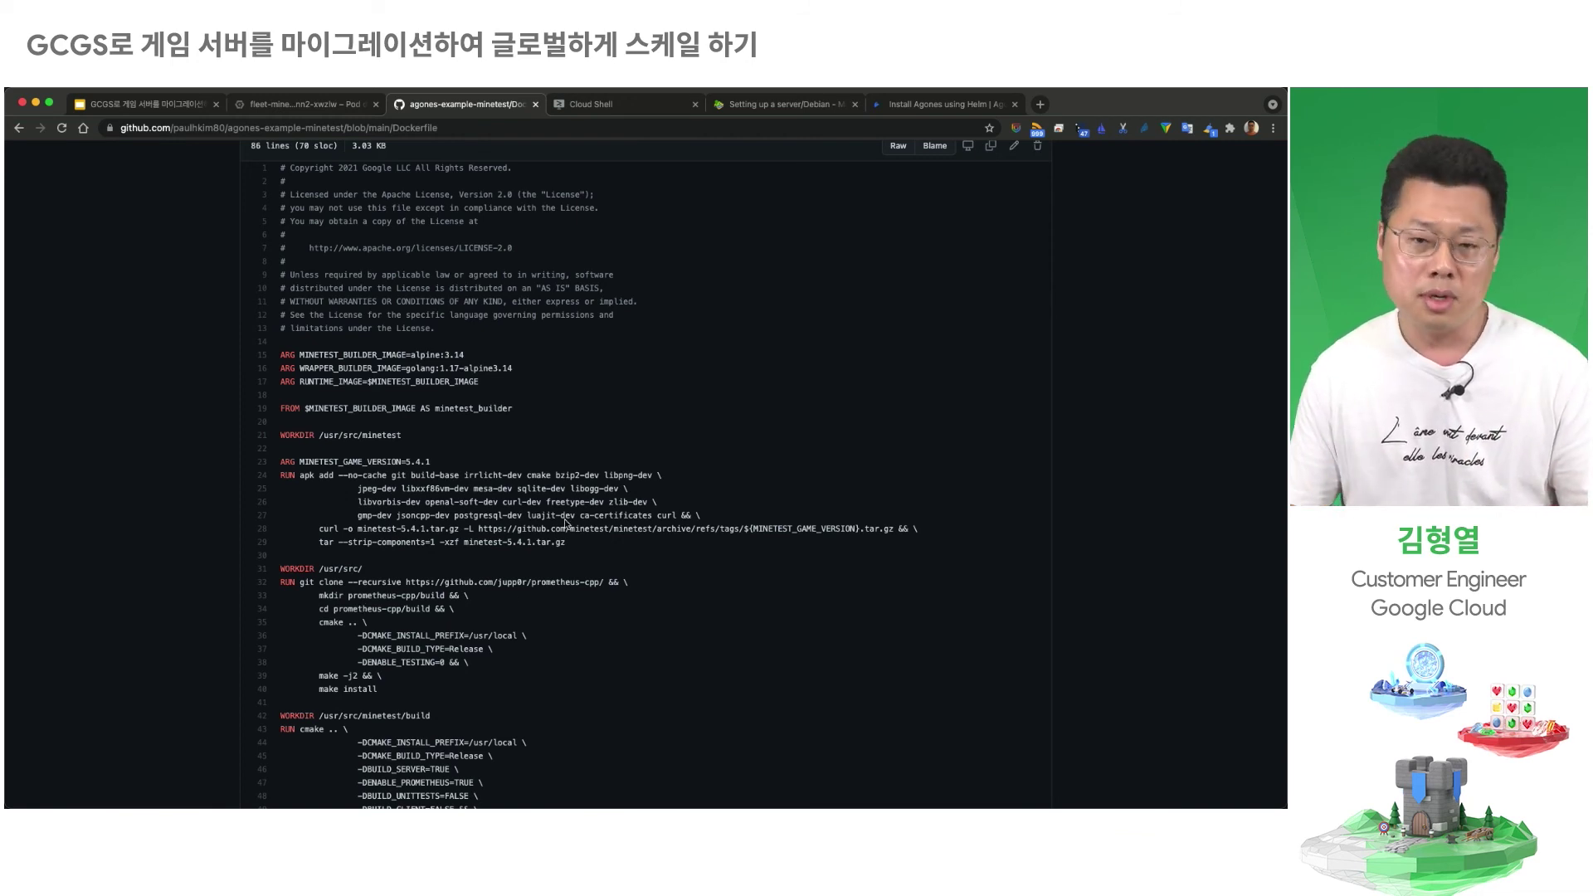
left_click_drag(491, 383, 257, 362)
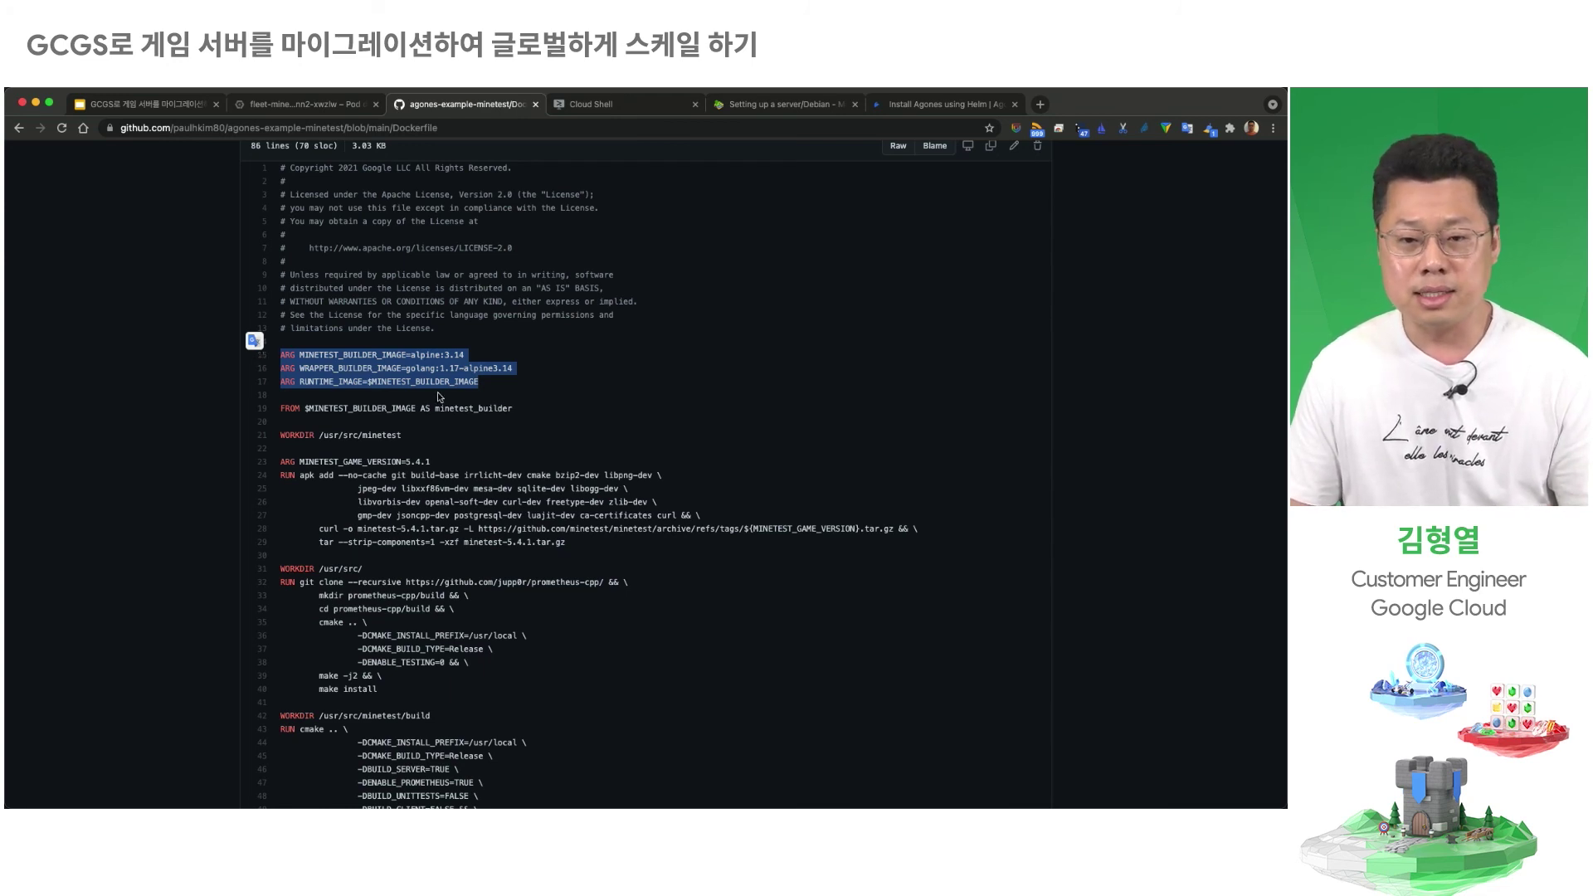
left_click(509, 404)
scroll(574, 541, "up", 5)
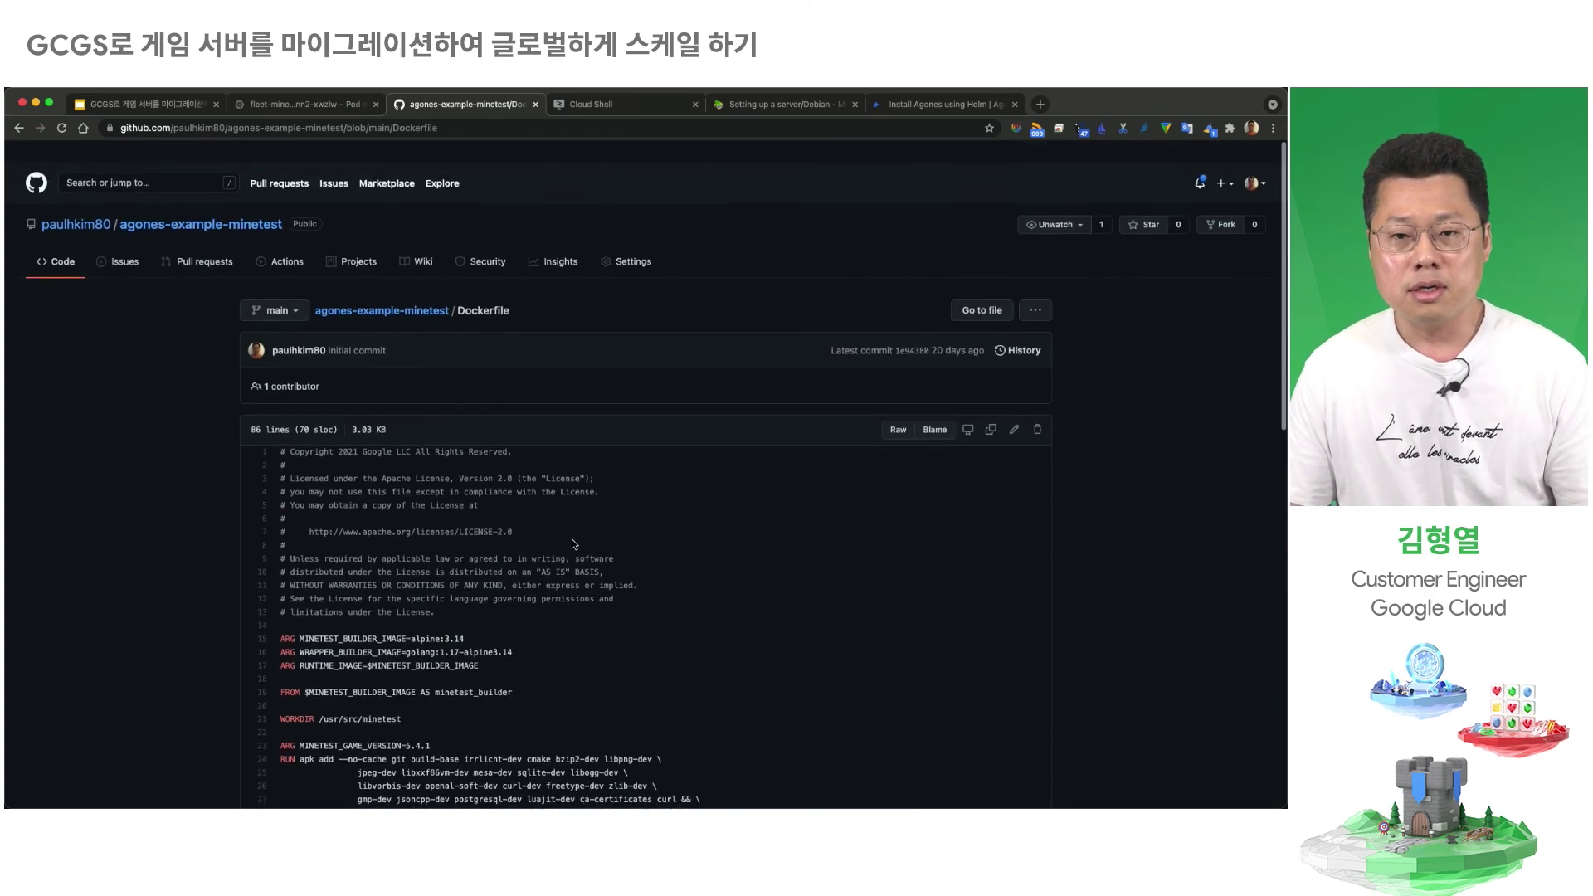
Step: Return to the agones-example-minetest repository and look through the wrapper code in main.go
left_click(435, 292)
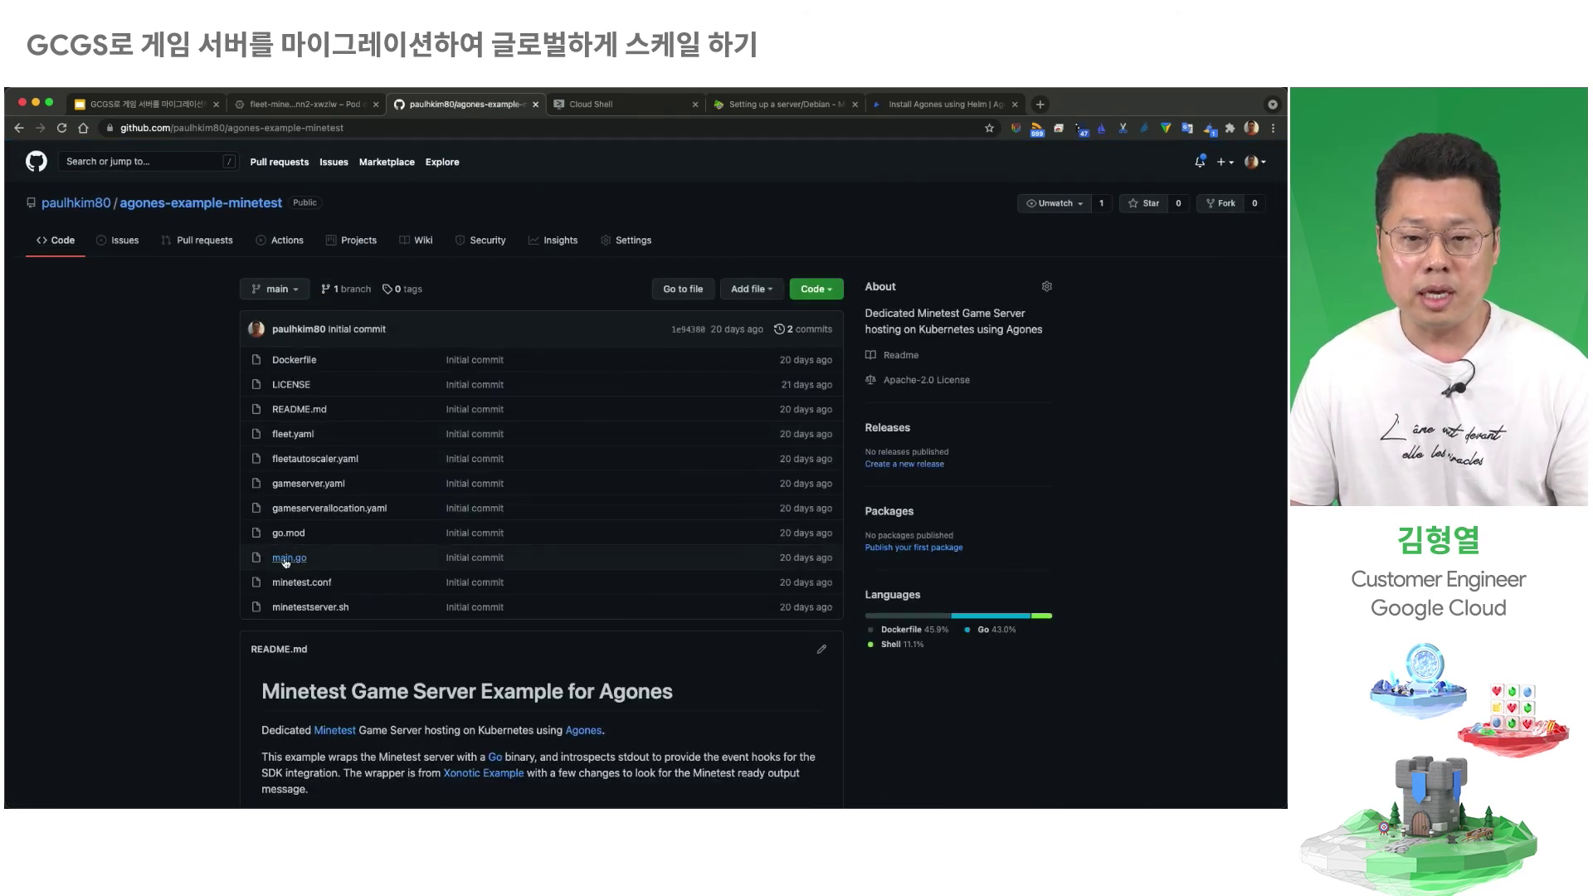
left_click(288, 560)
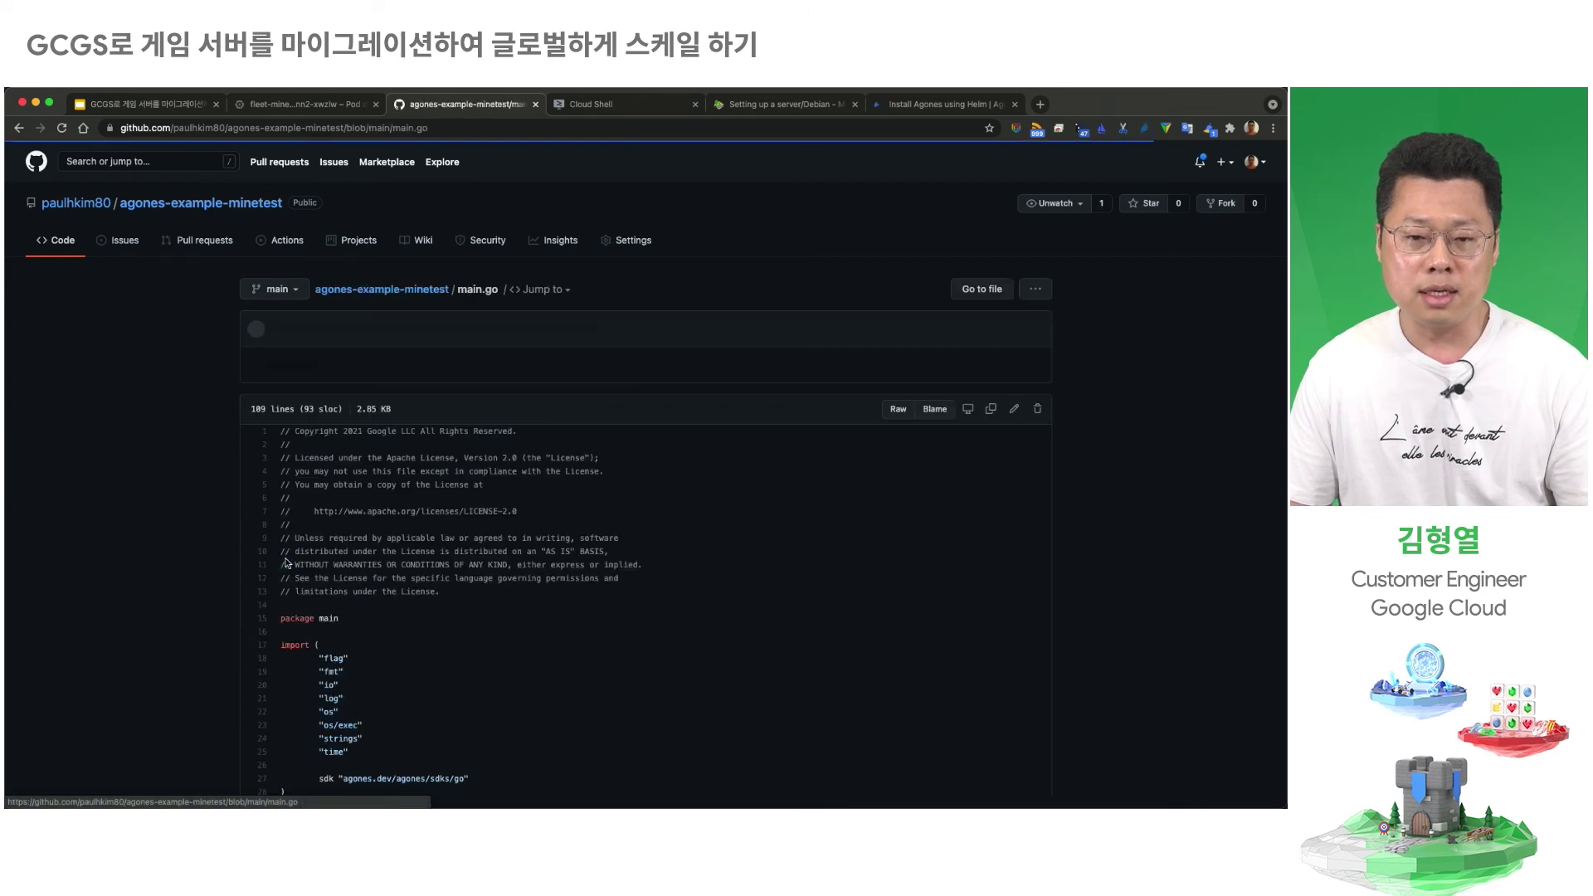
scroll(381, 554, "down", 19)
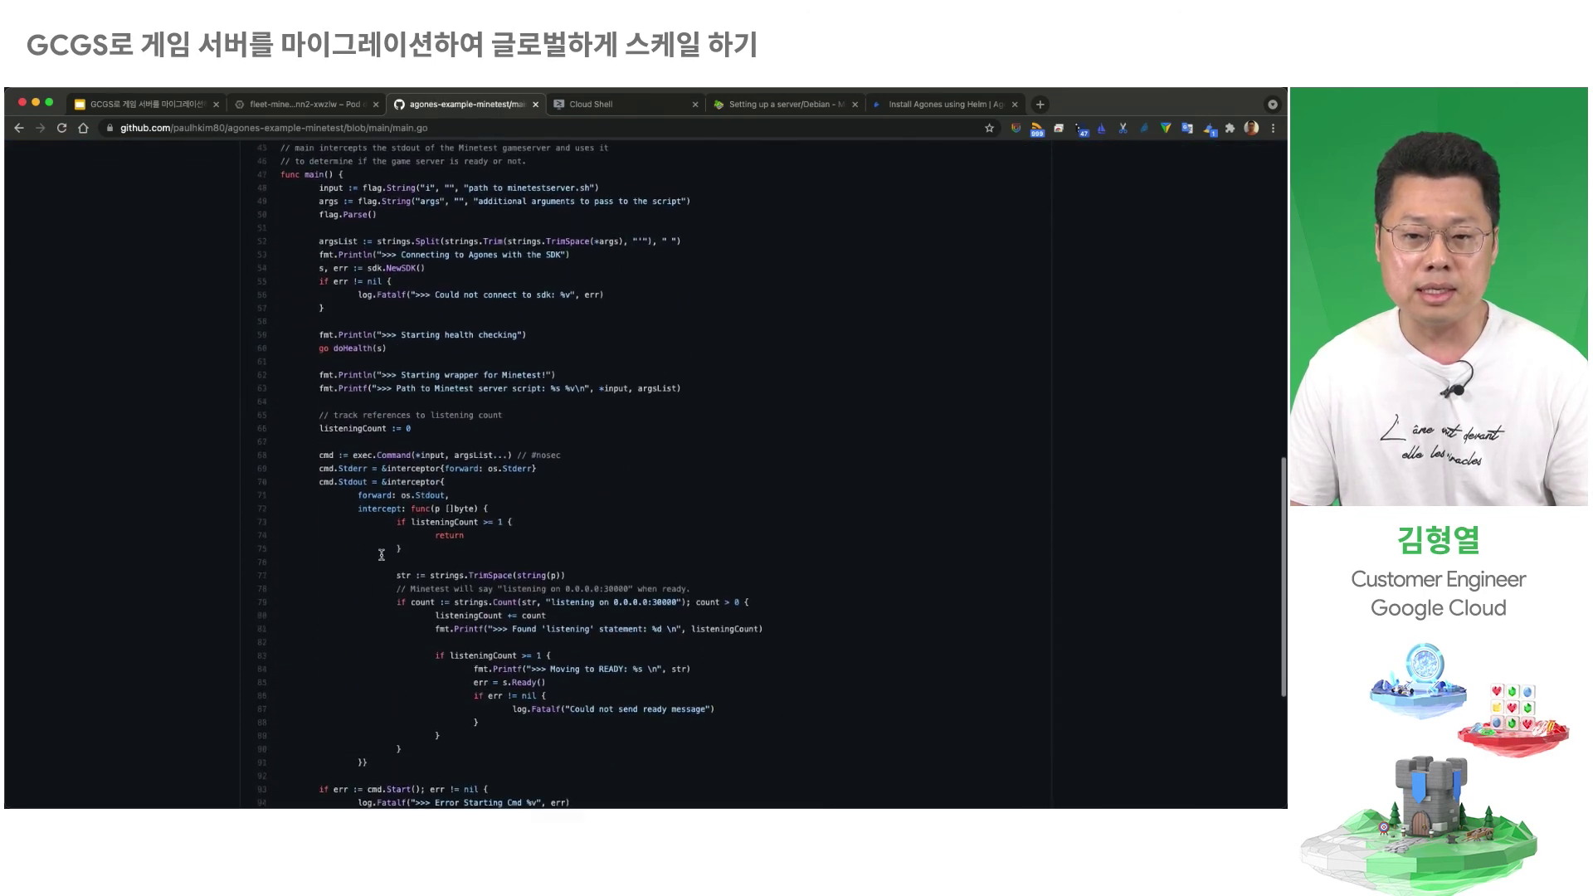
scroll(382, 554, "down", 3)
scroll(422, 555, "up", 20)
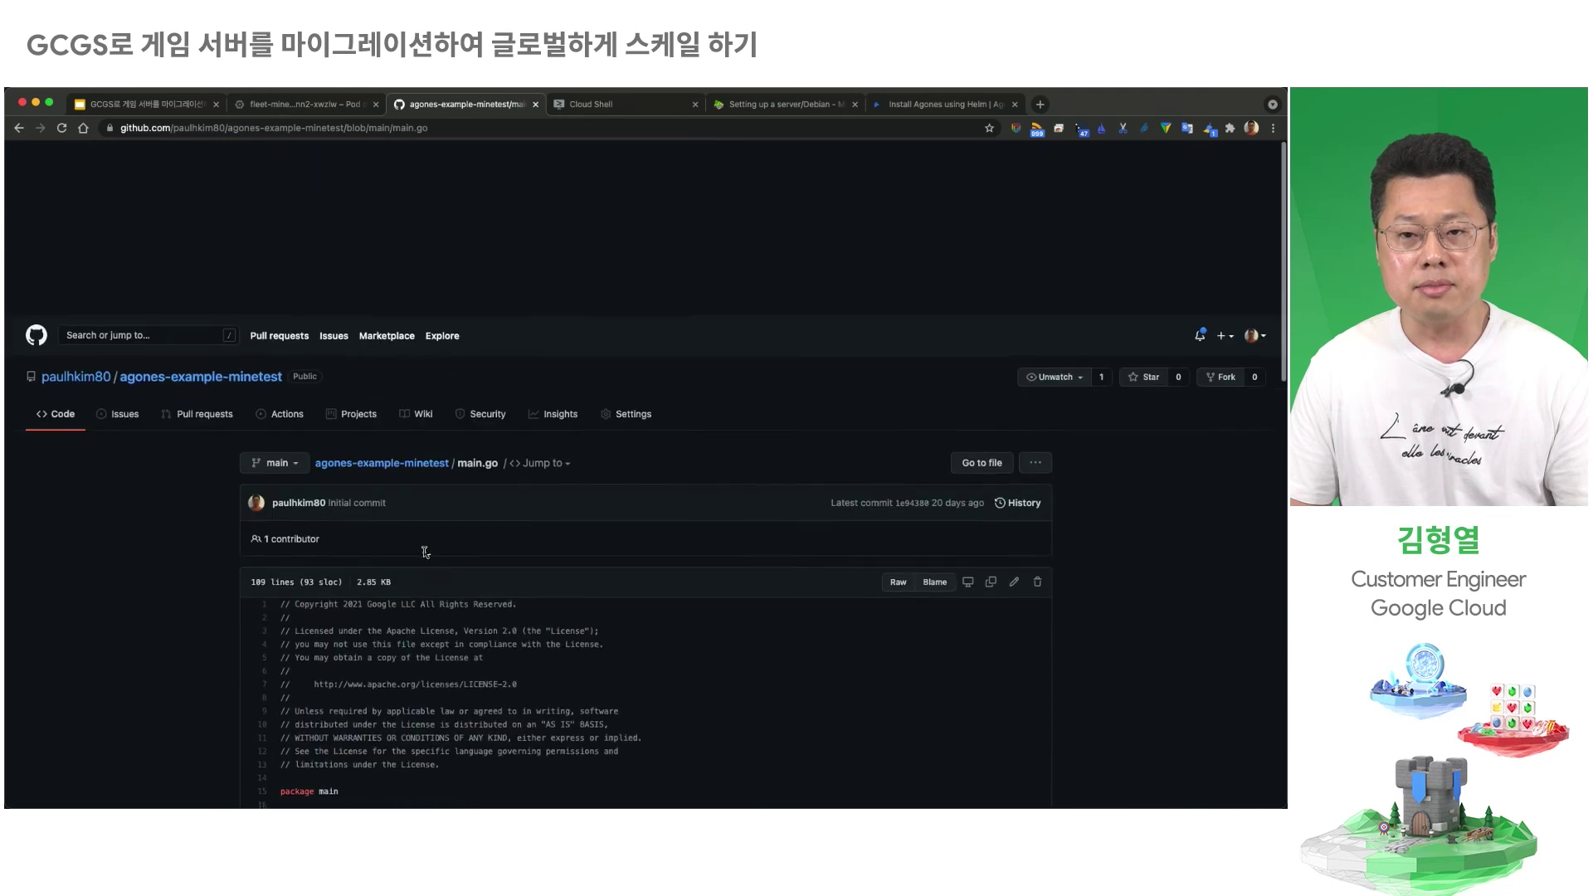
scroll(383, 397, "down", 1)
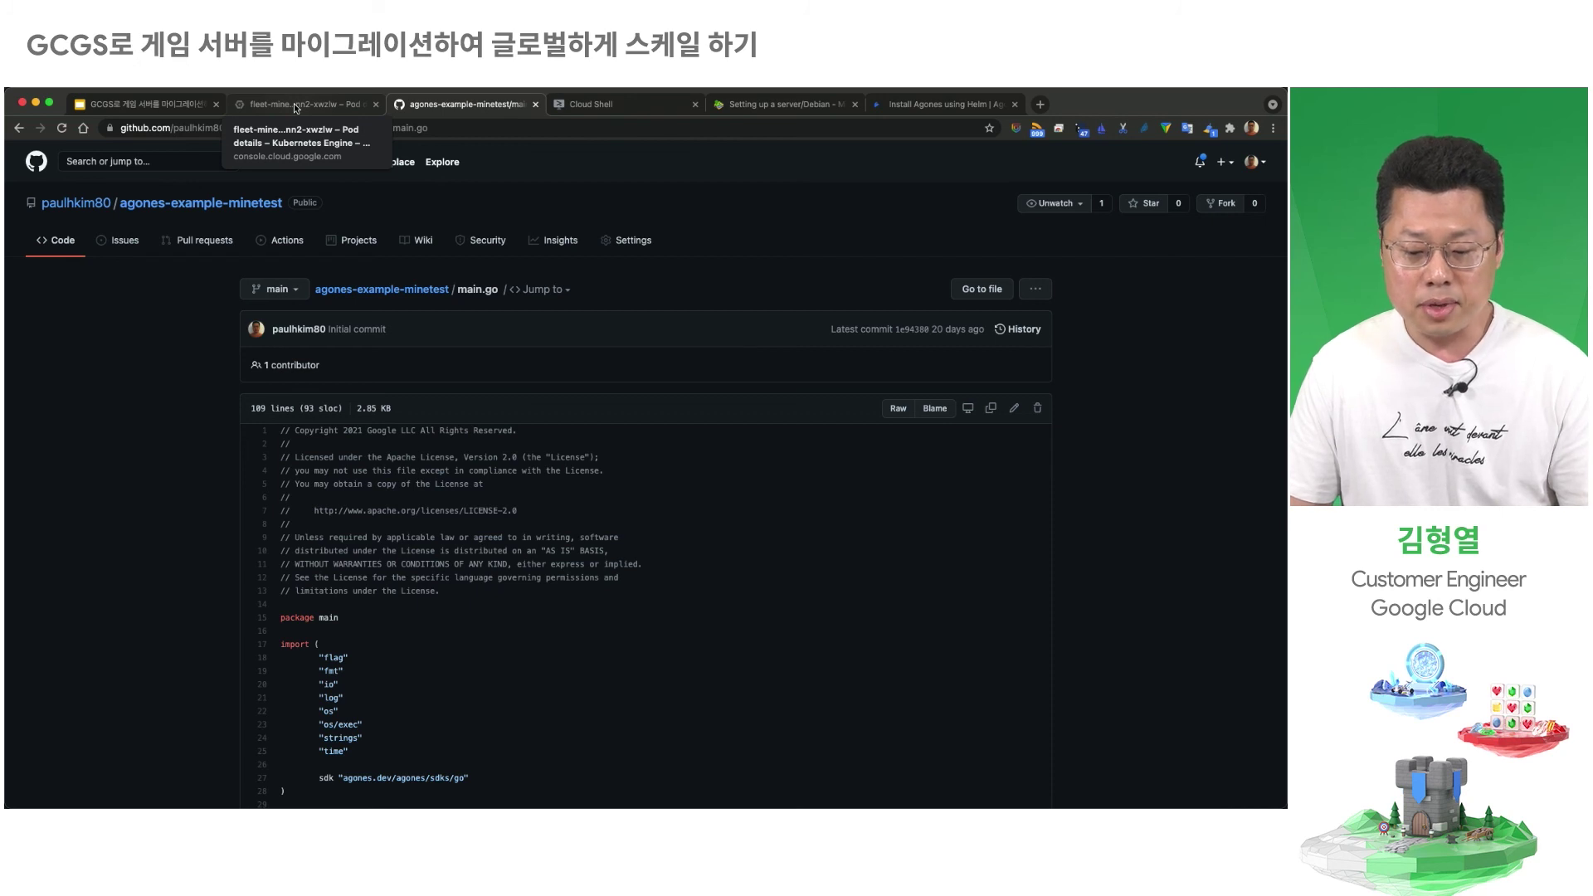
Step: Go to the Agones GitHub repository from its documentation site and open the xonotic folder in examples
left_click(896, 106)
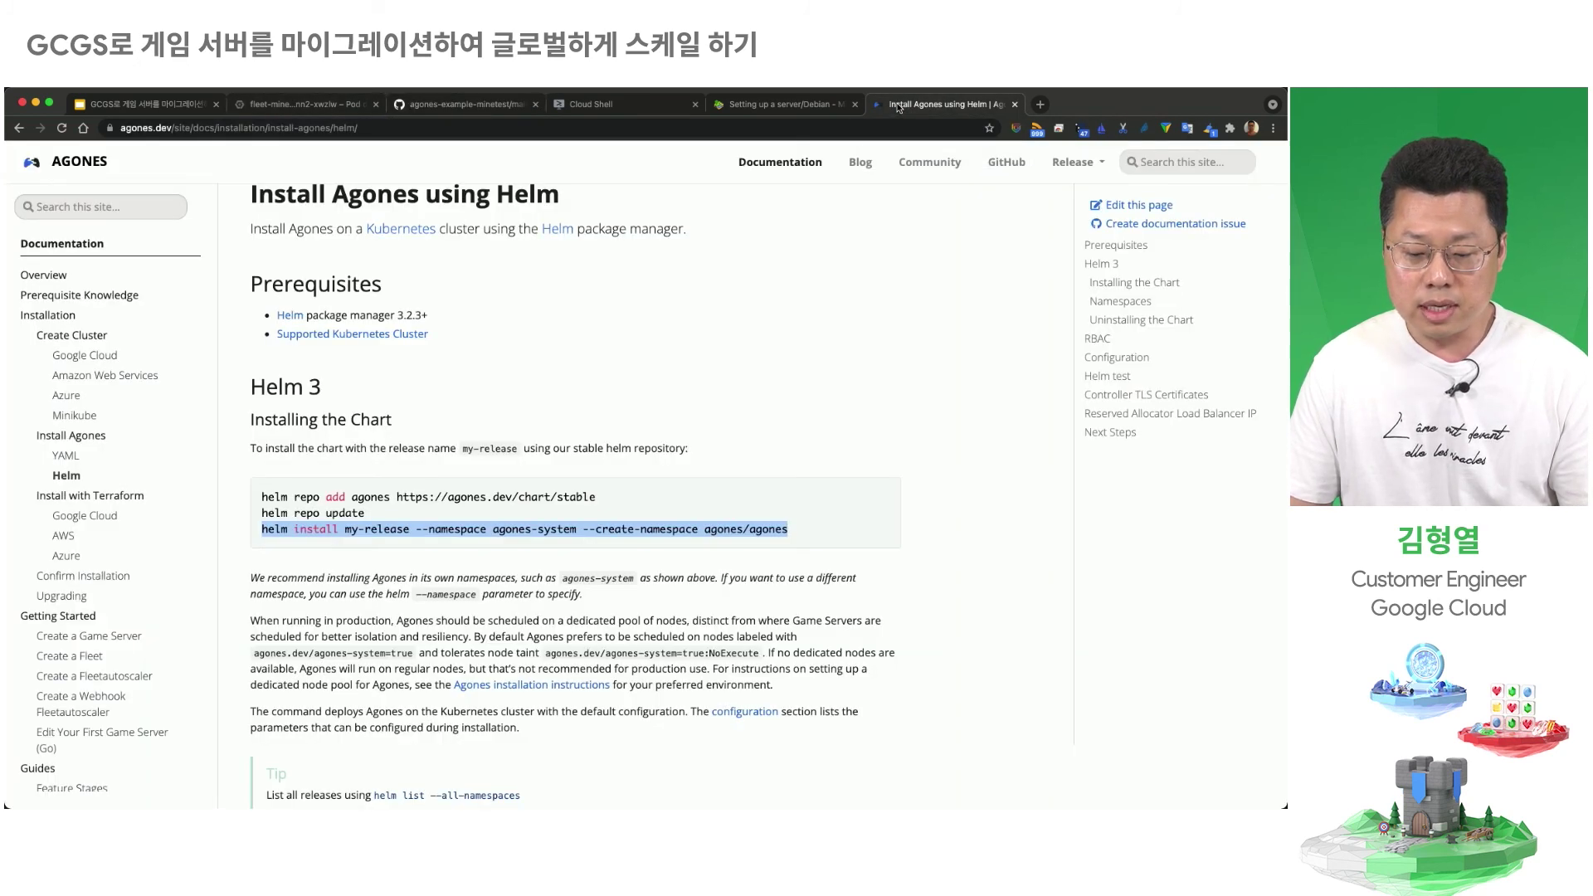
left_click(1004, 164)
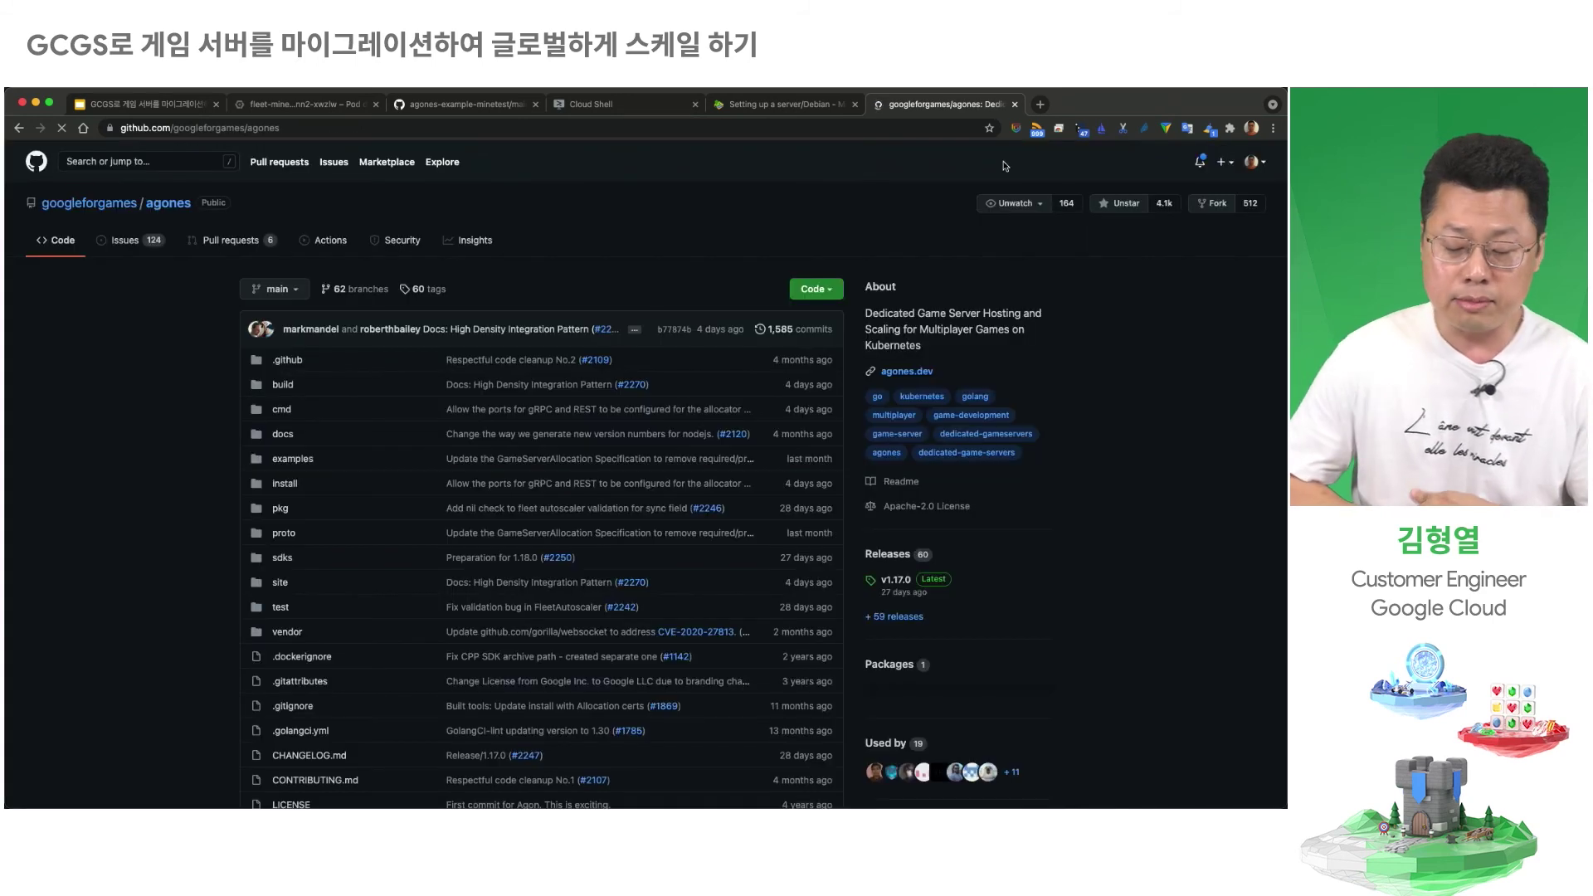
left_click(295, 459)
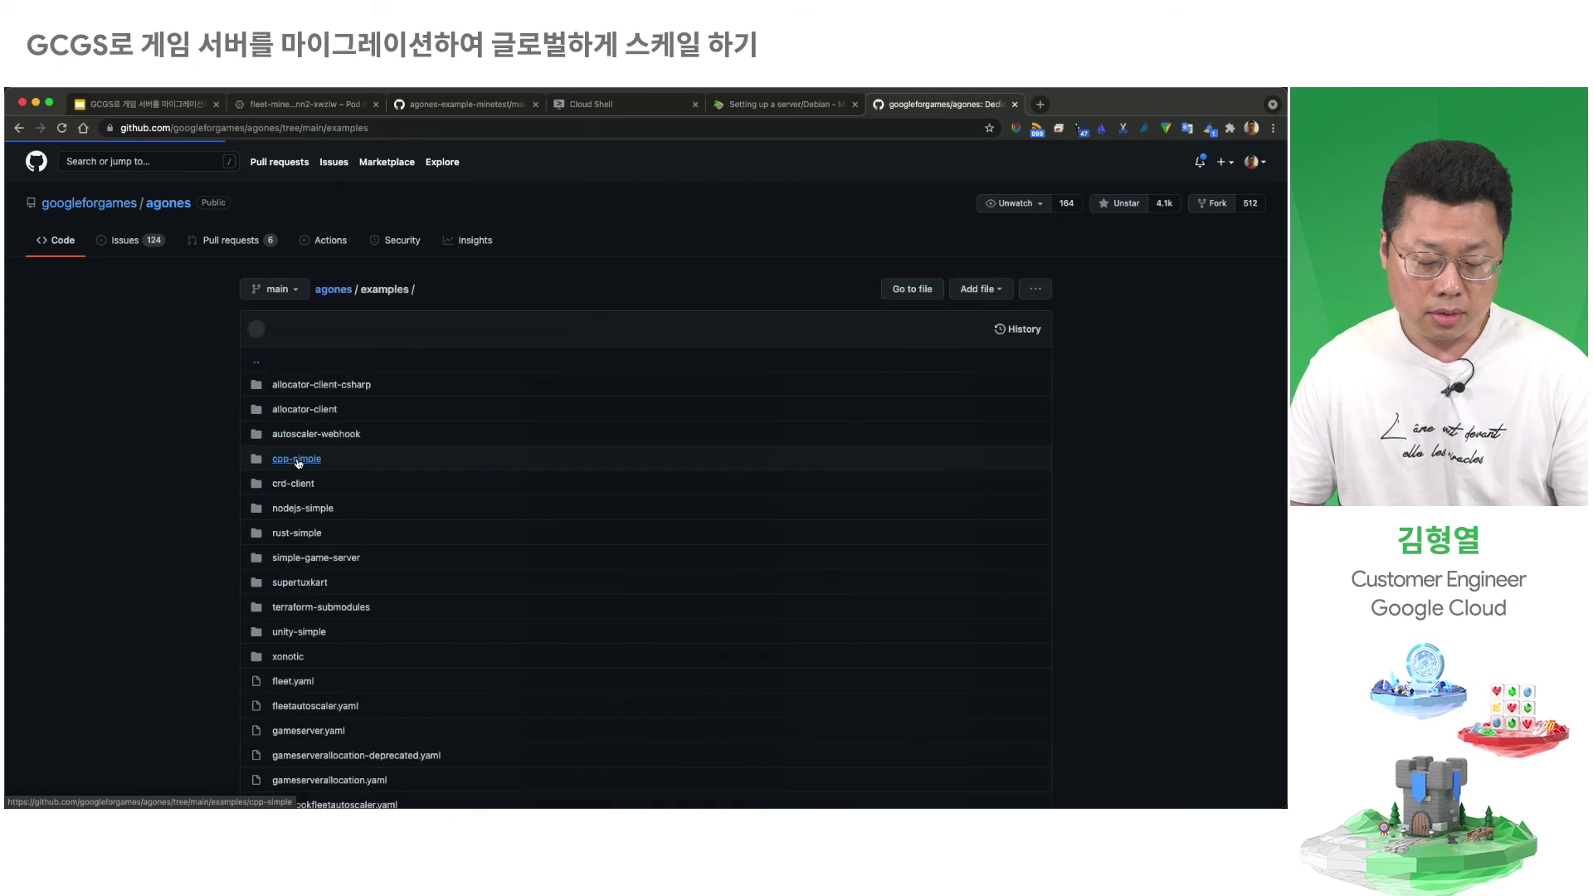
scroll(402, 485, "down", 3)
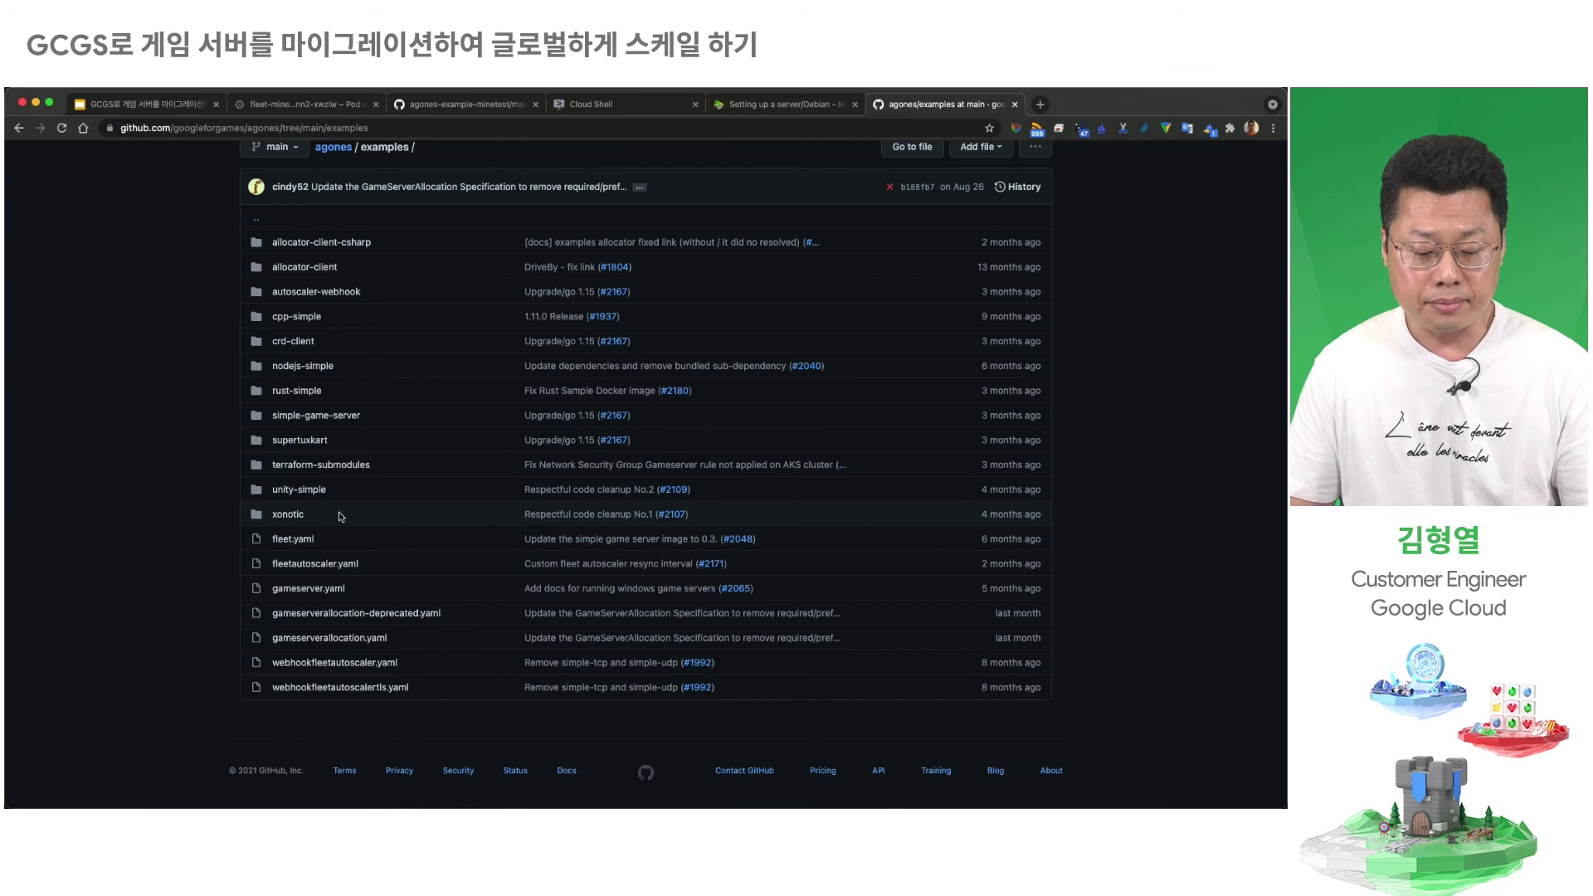
left_click(293, 518)
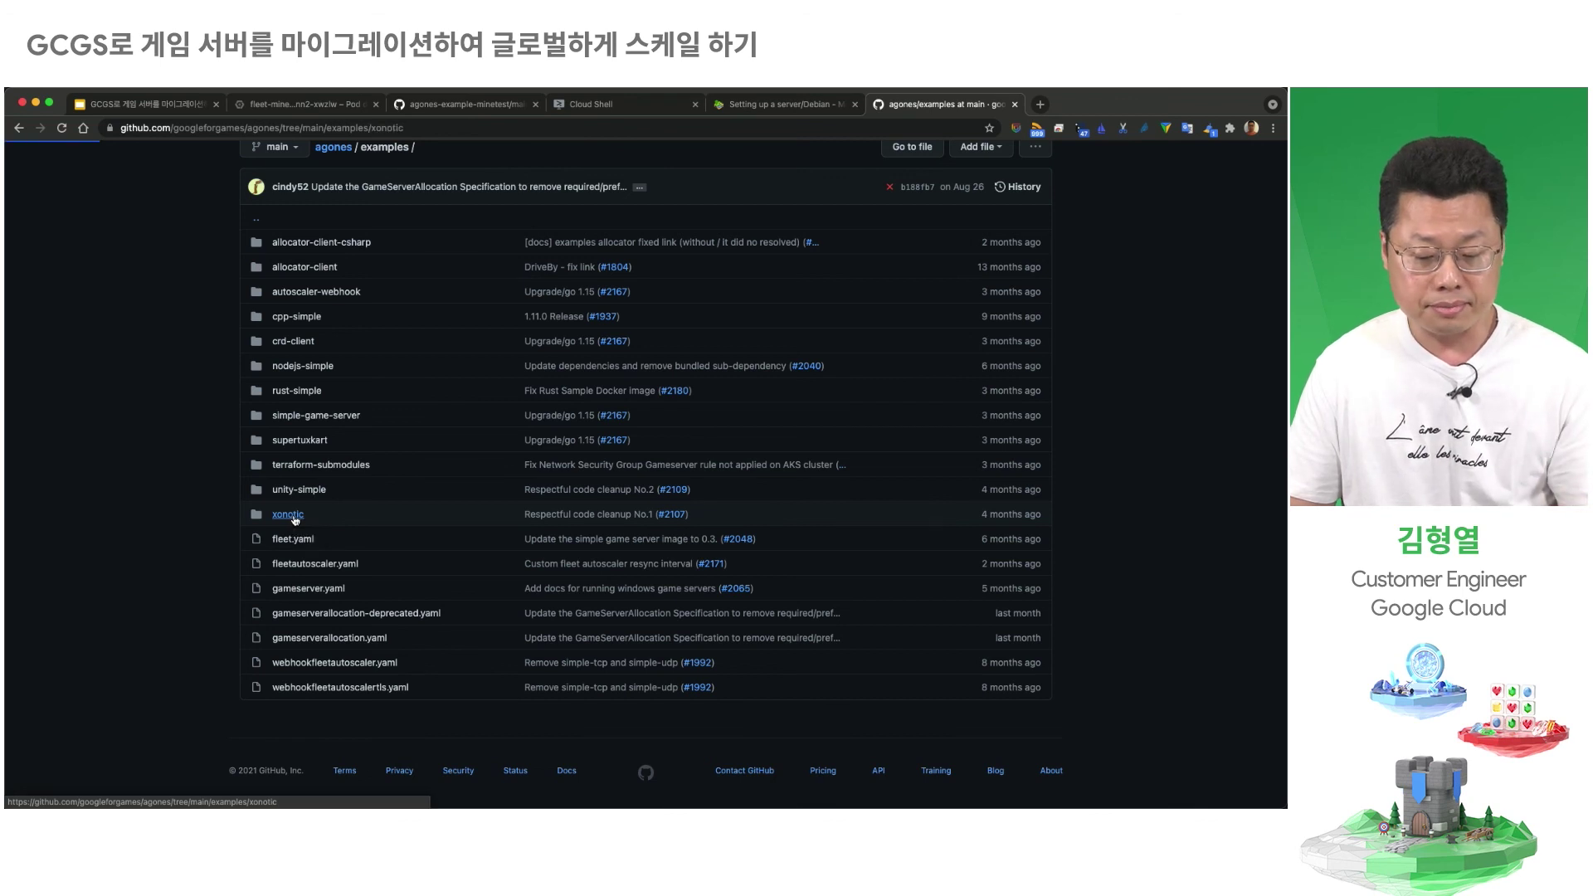
scroll(425, 490, "down", 1)
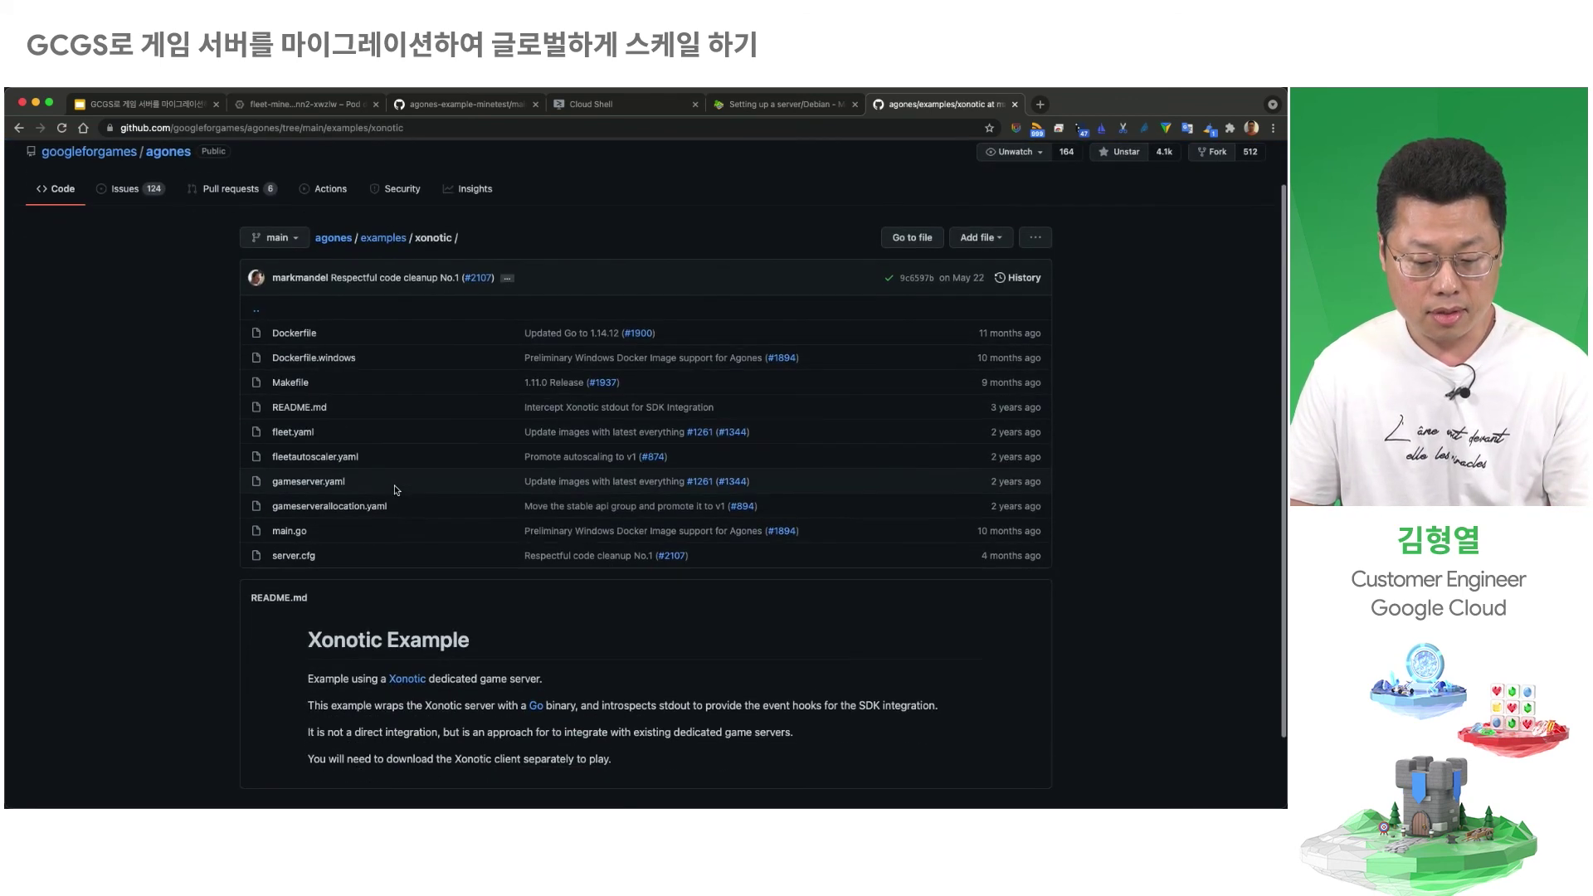
Step: Open the Xonotic fleet.yaml and copy everything under spec, from replicas through the container image line
left_click(286, 432)
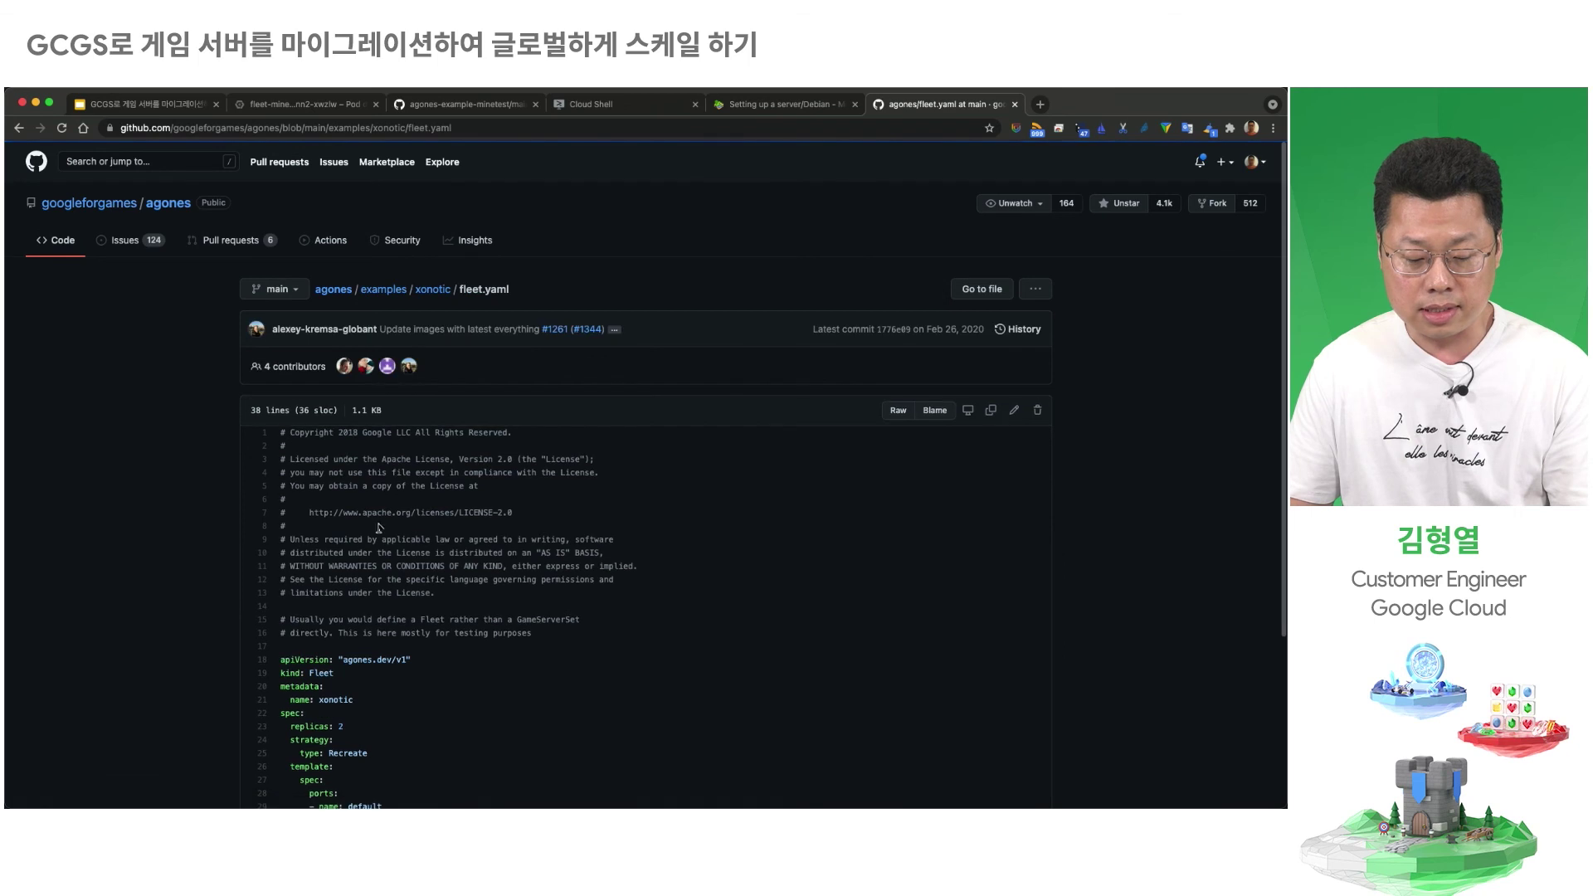
scroll(404, 549, "down", 5)
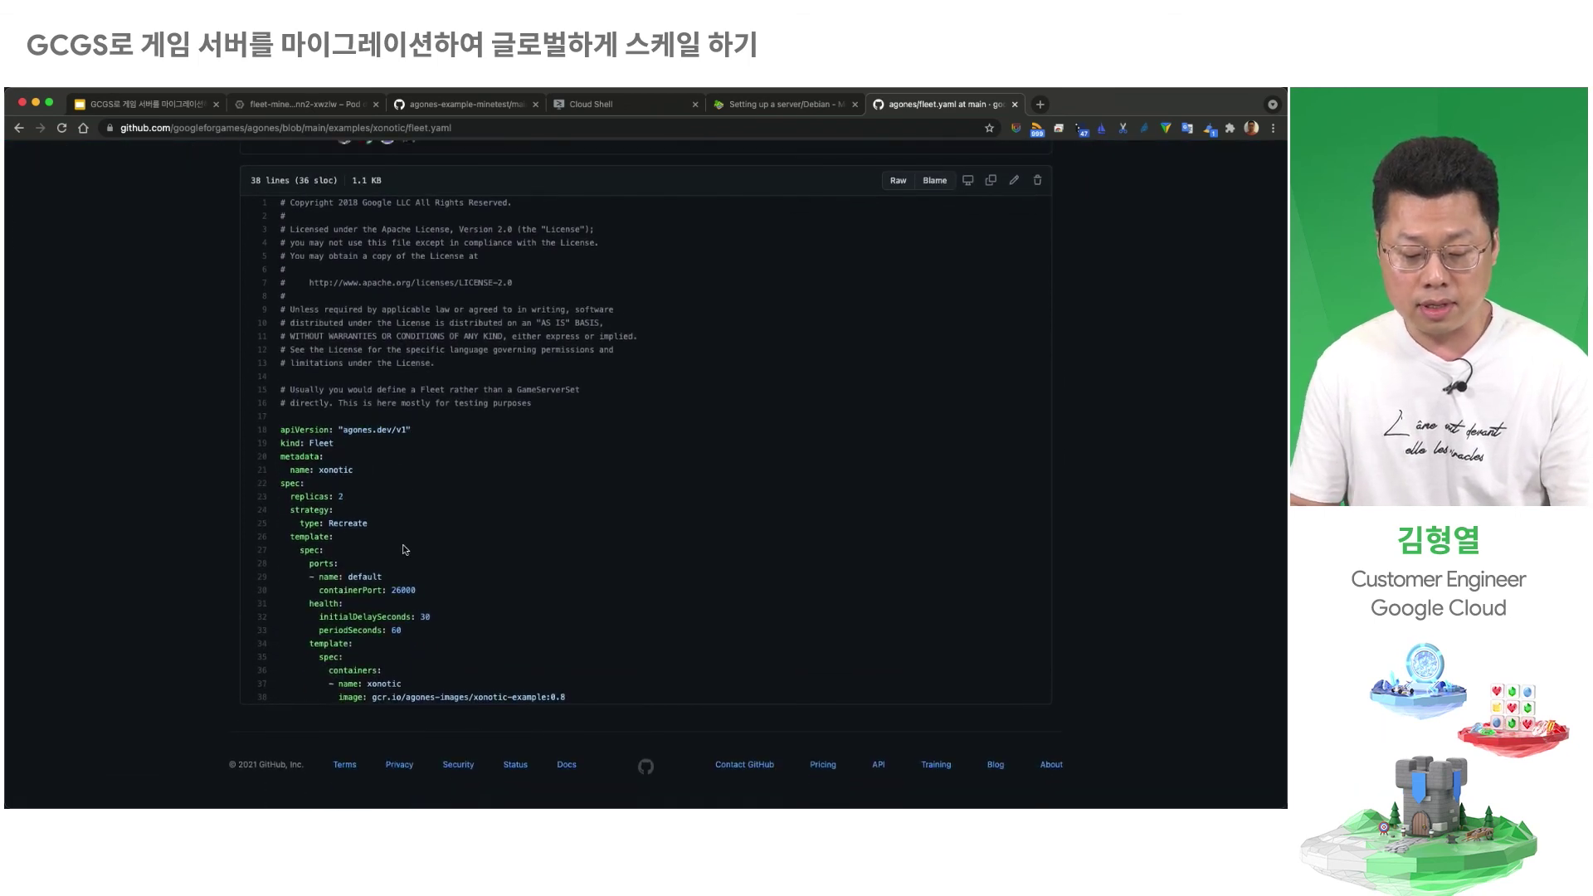
left_click_drag(373, 697, 569, 697)
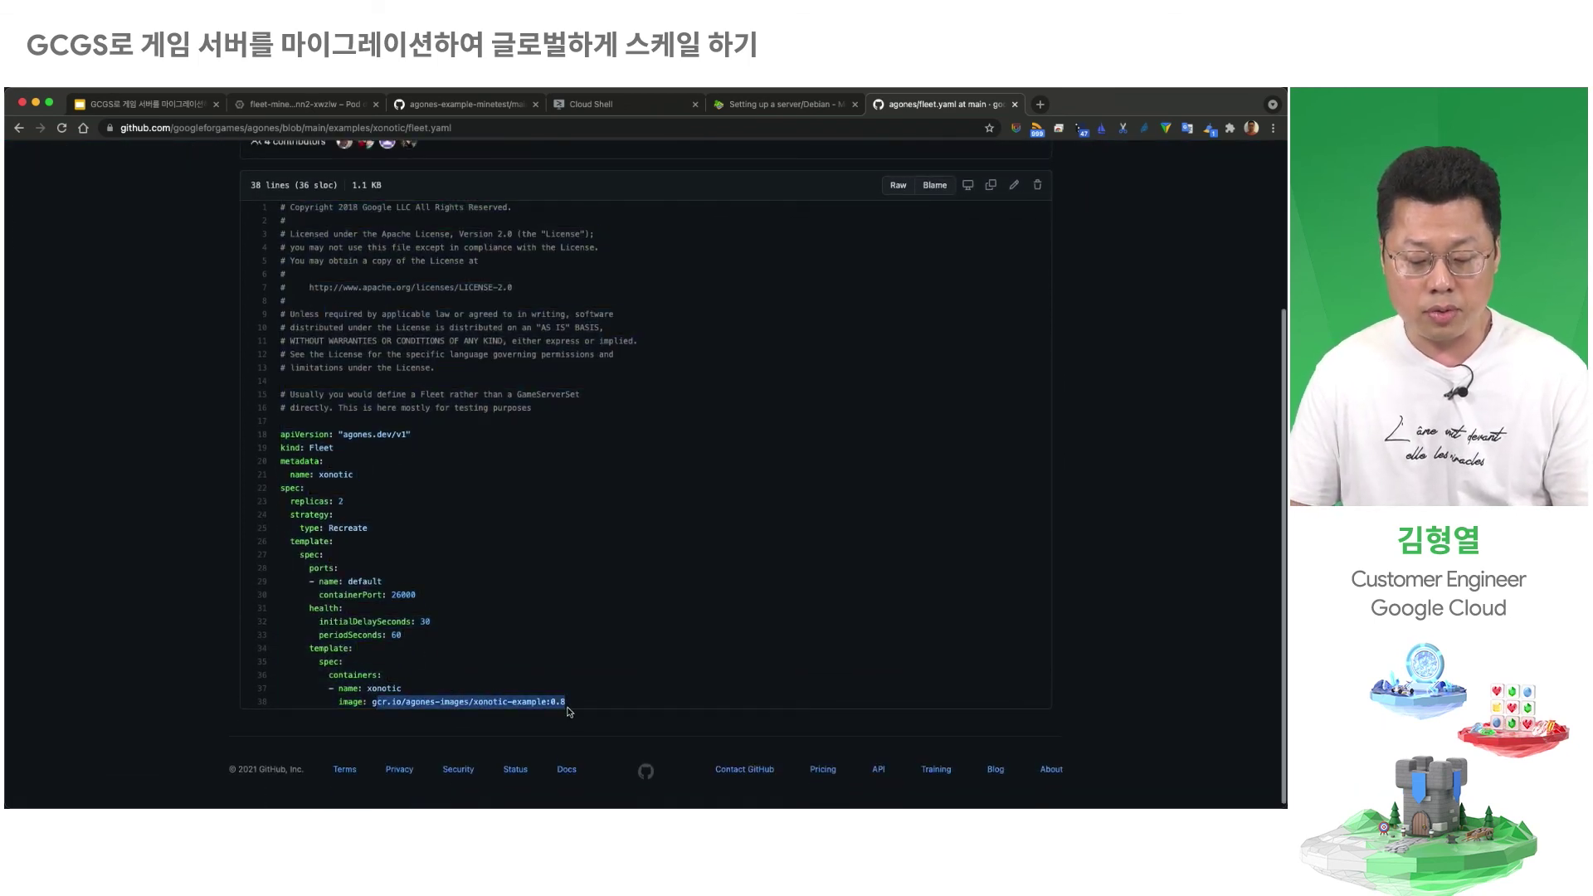
left_click(569, 697)
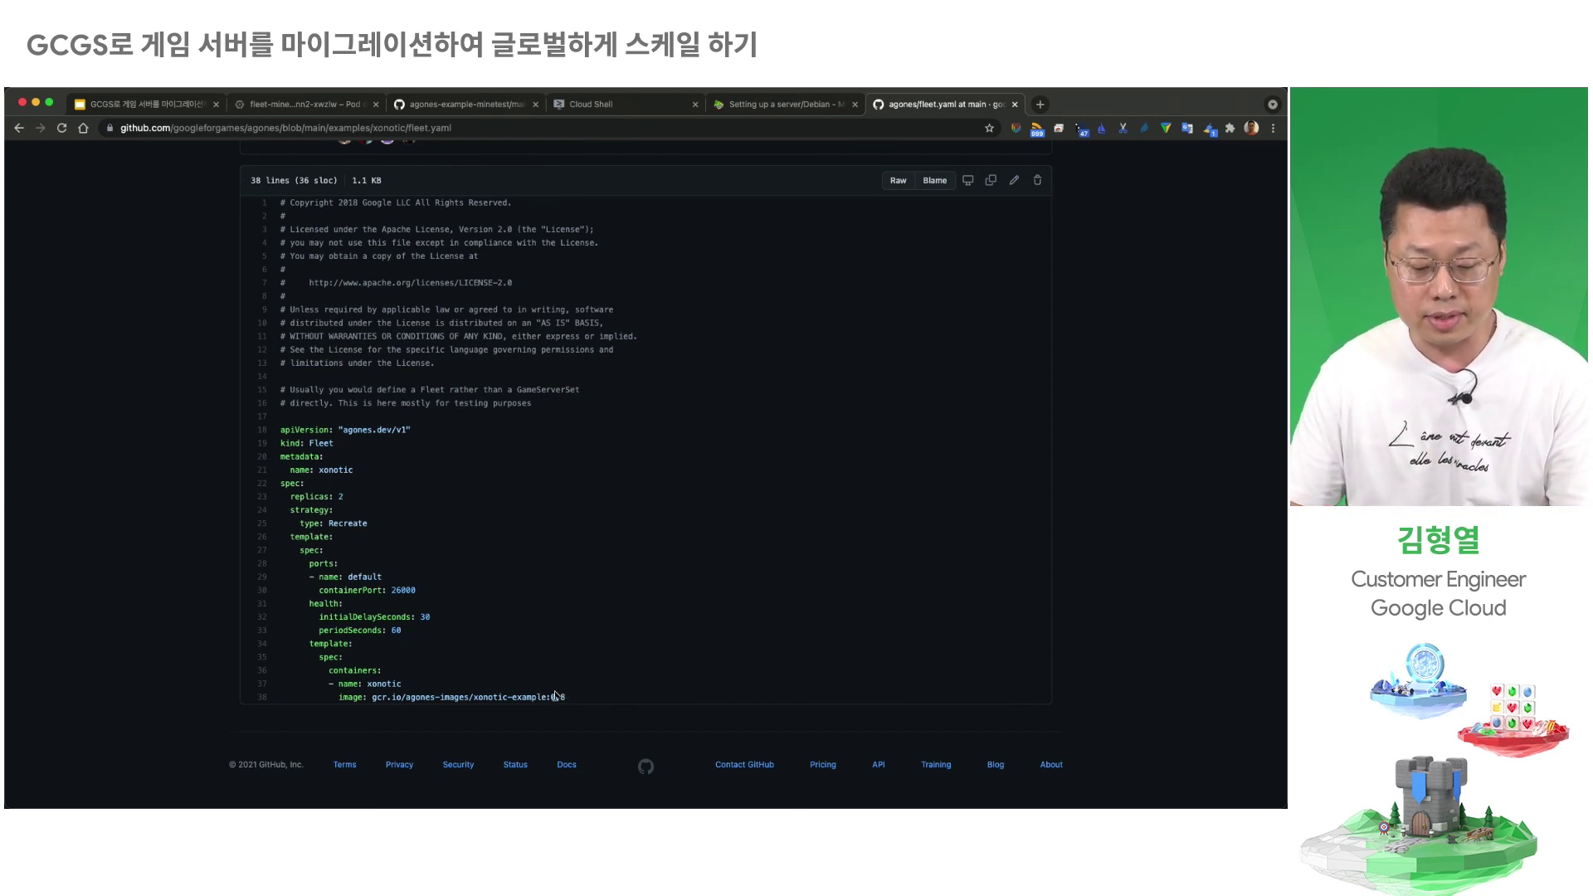
left_click_drag(583, 698, 263, 502)
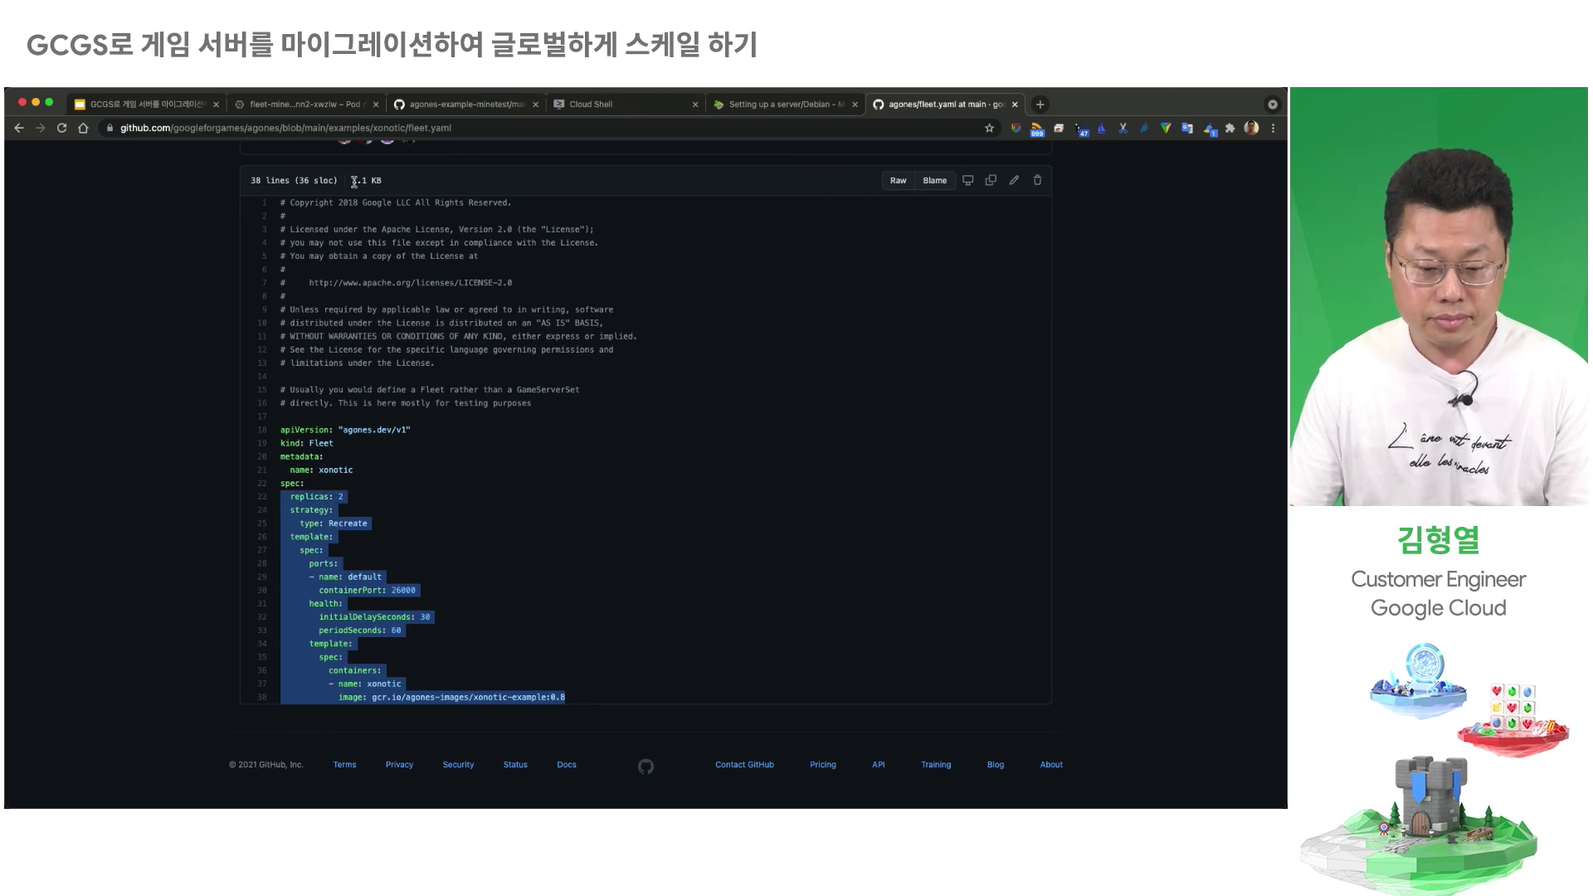
Step: Switch to the Google Cloud console and create a game server deployment named xonotic
left_click(308, 106)
left_click(25, 156)
mouse_move(124, 519)
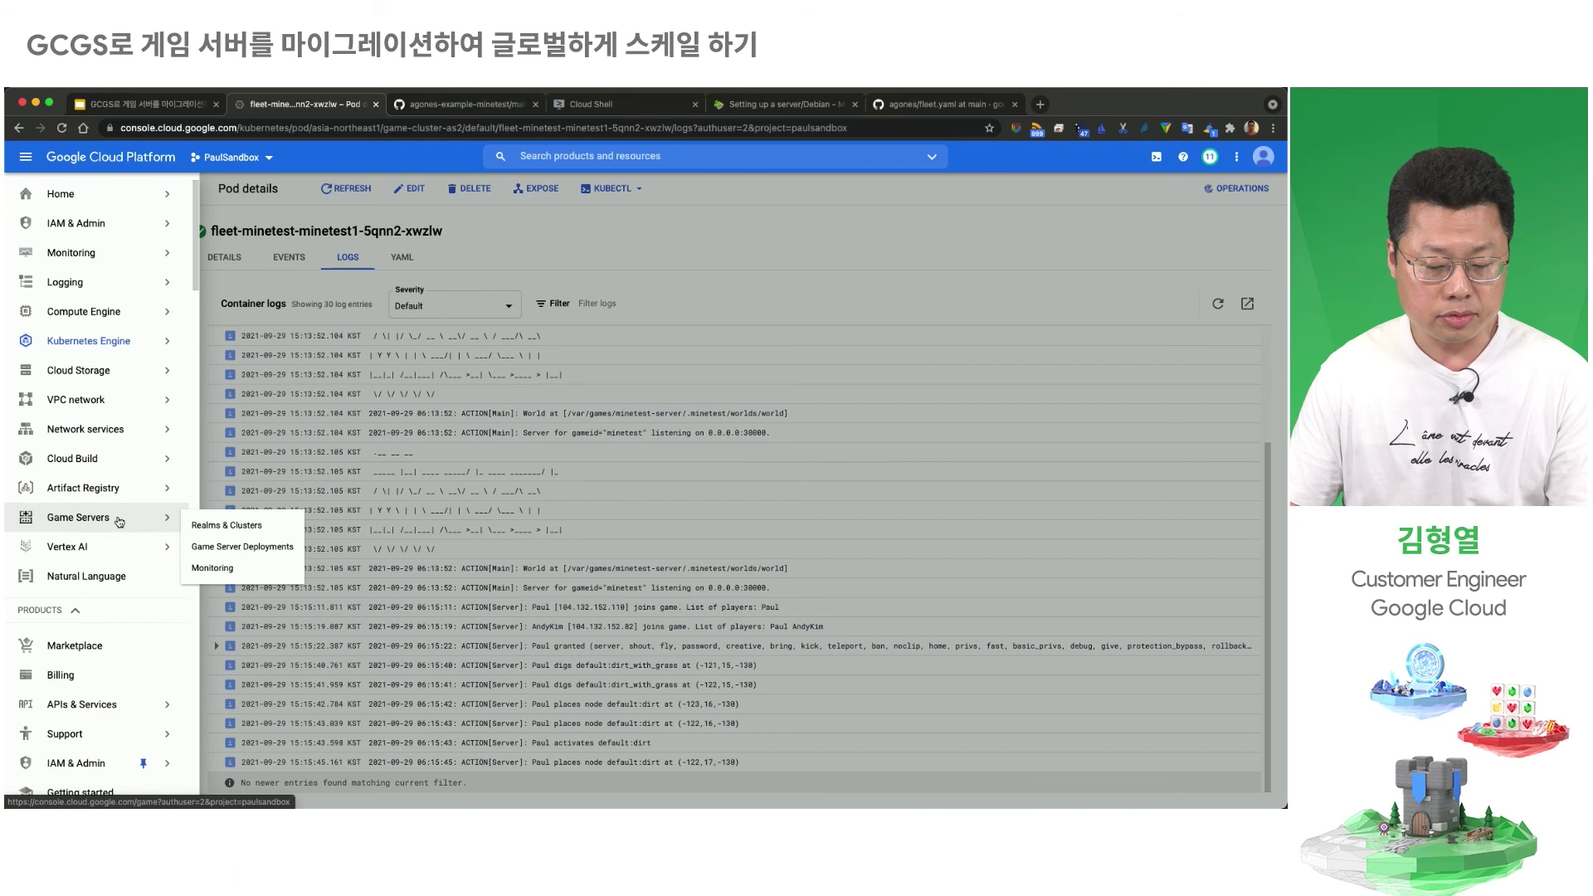
left_click(239, 550)
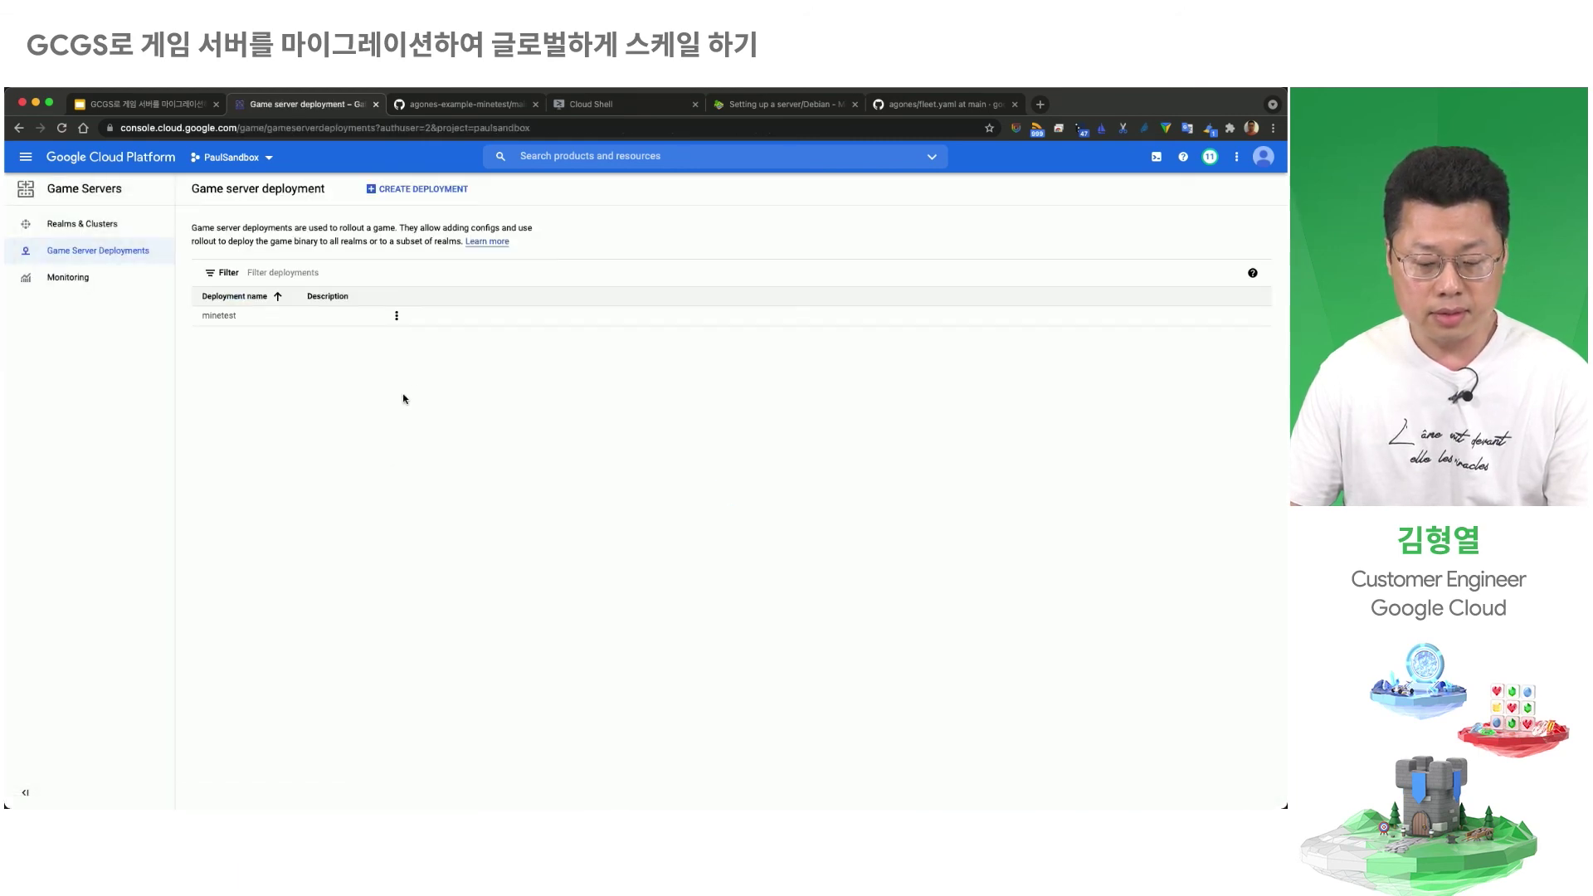
left_click(394, 189)
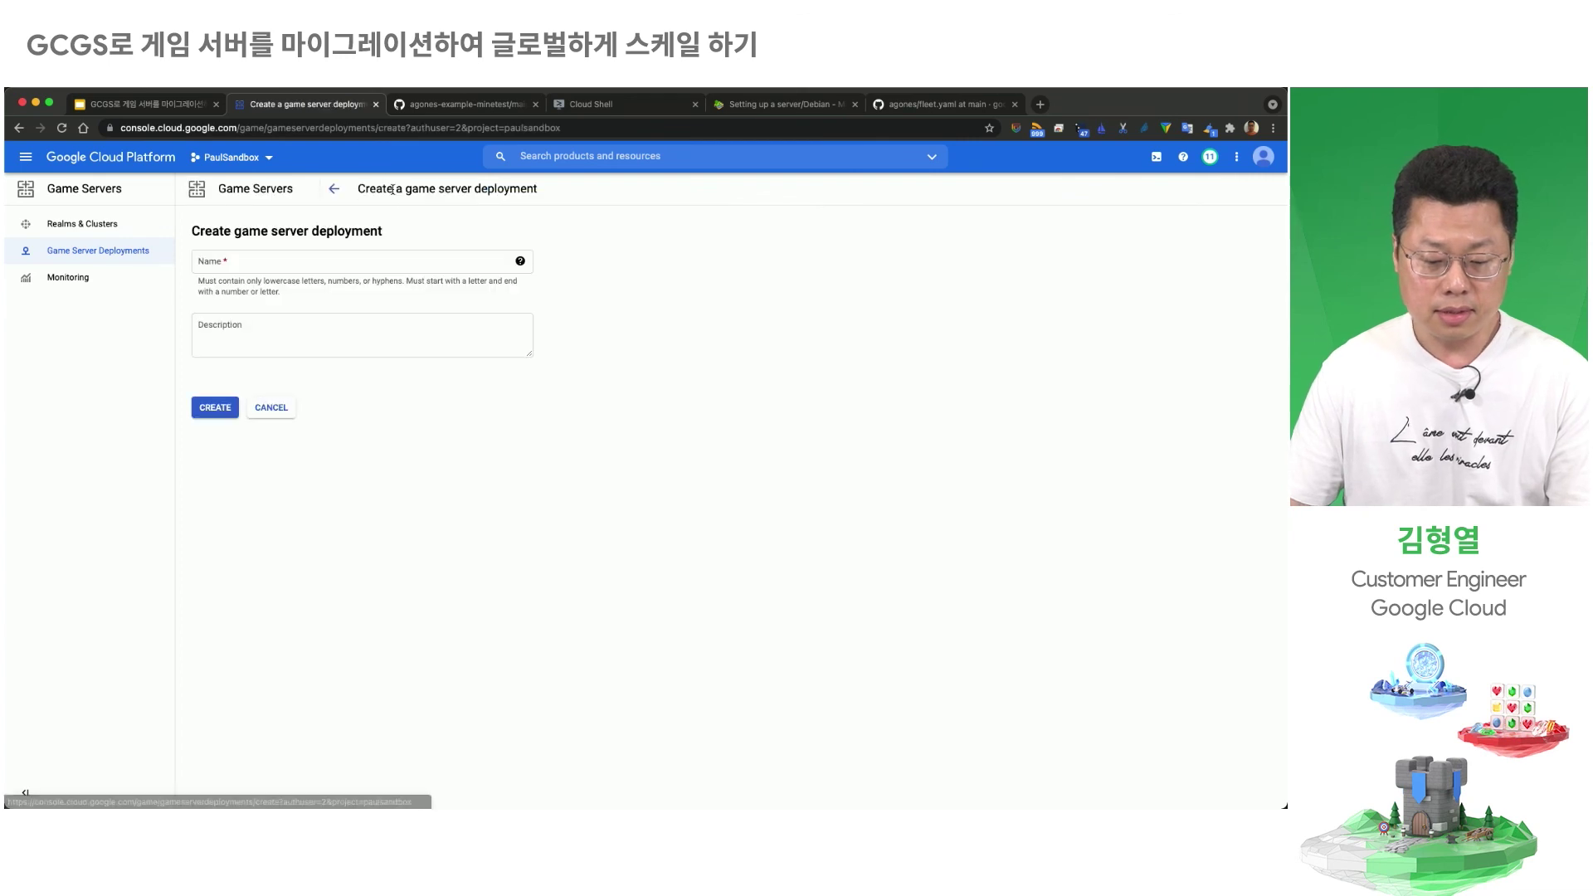
left_click(277, 261)
type("xonotic")
key("Return")
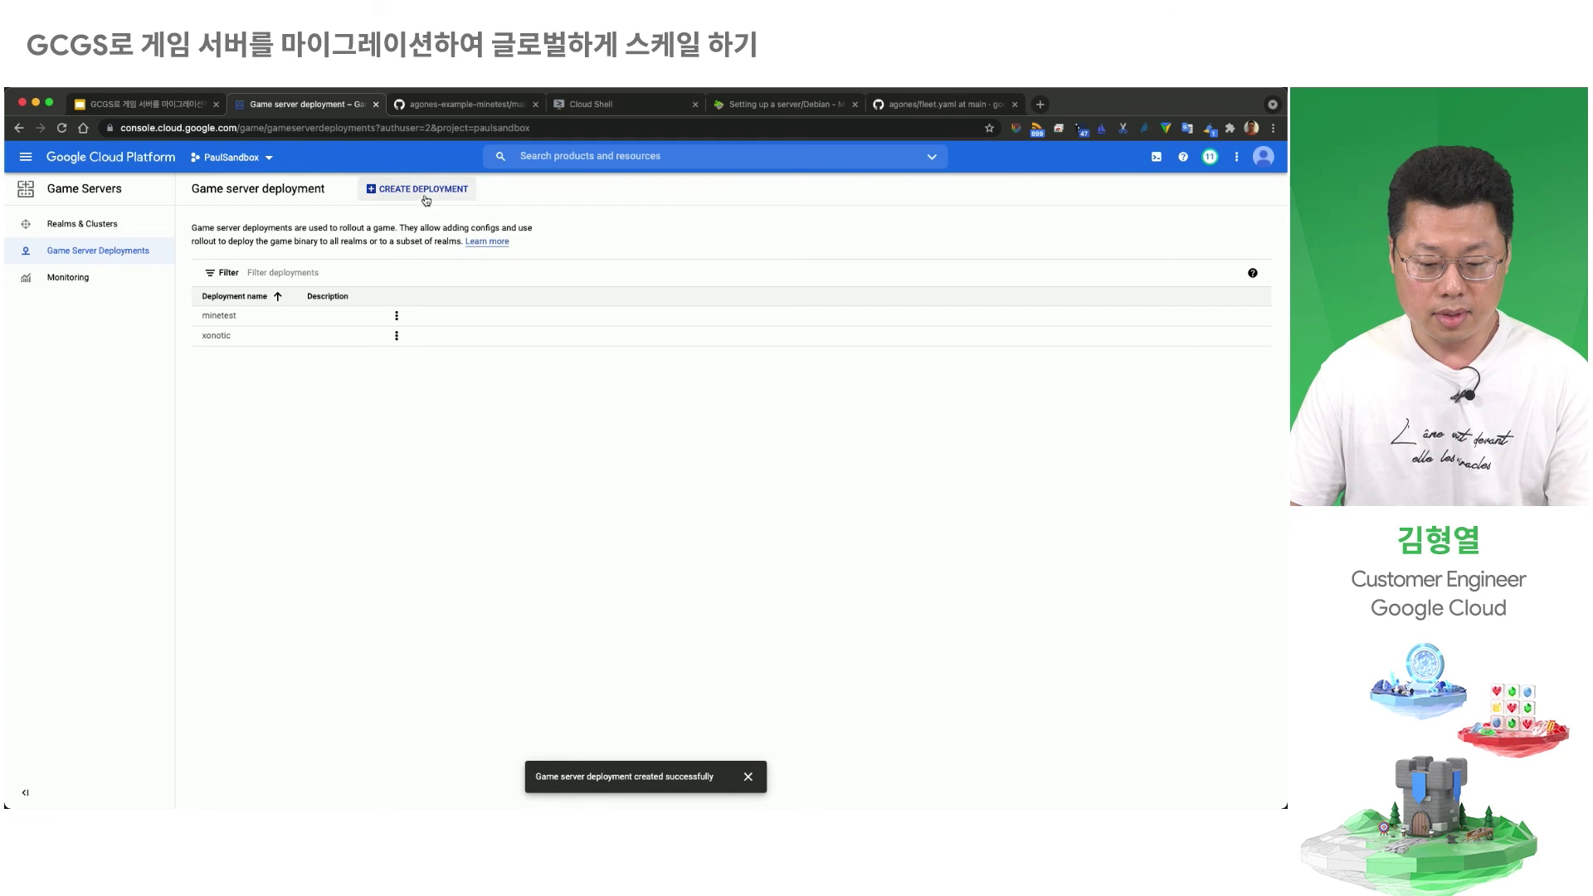
Step: Start a new config for the xonotic deployment with xonotic1 as both config name and fleet config name
left_click(396, 337)
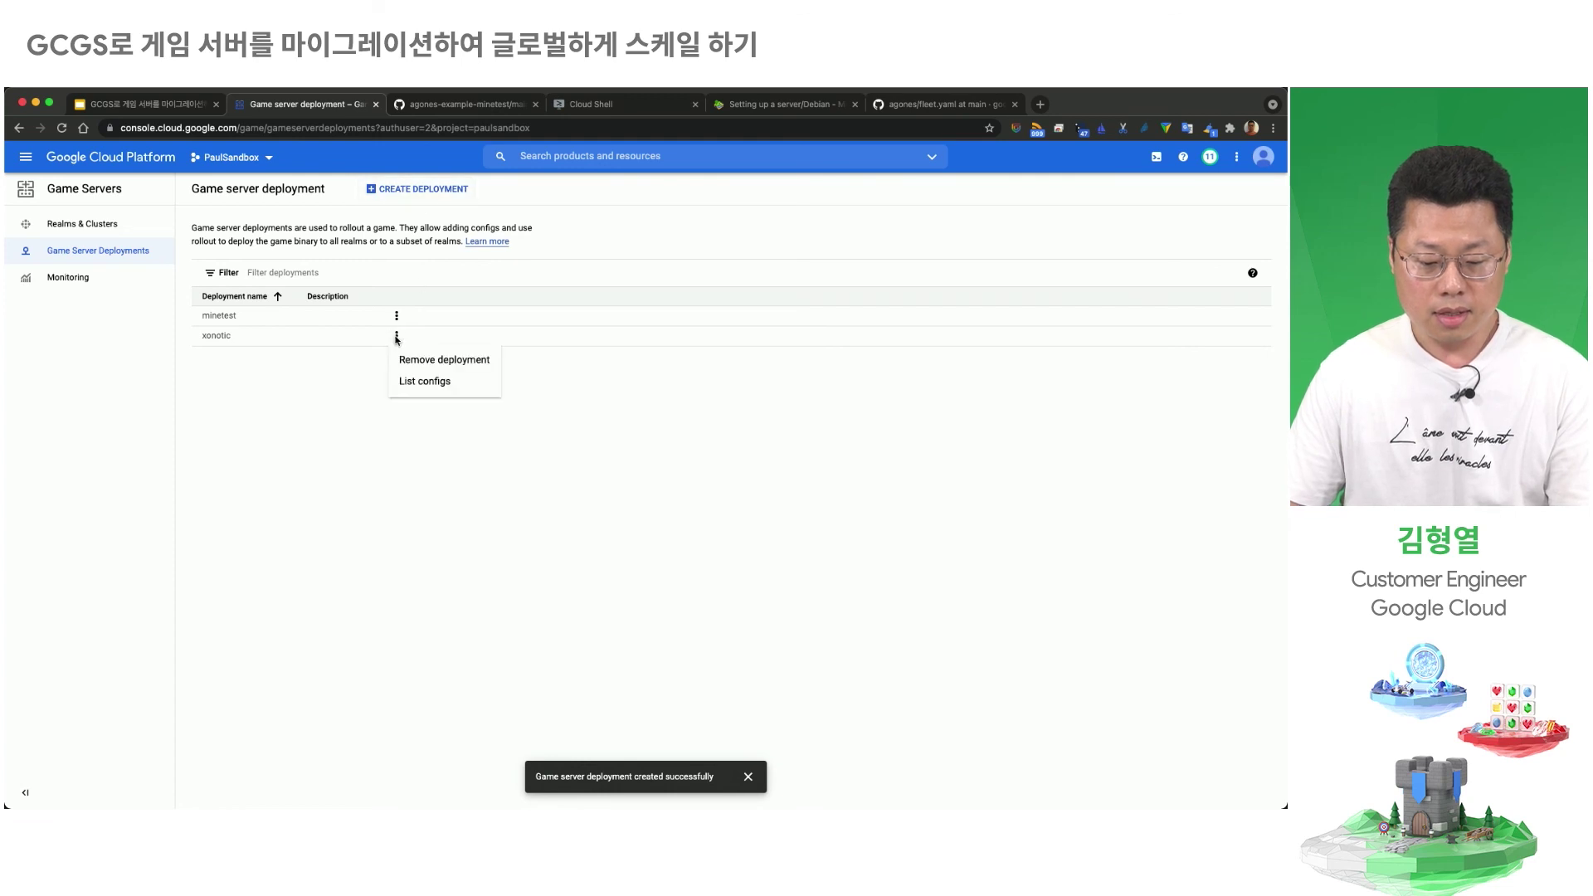
left_click(432, 382)
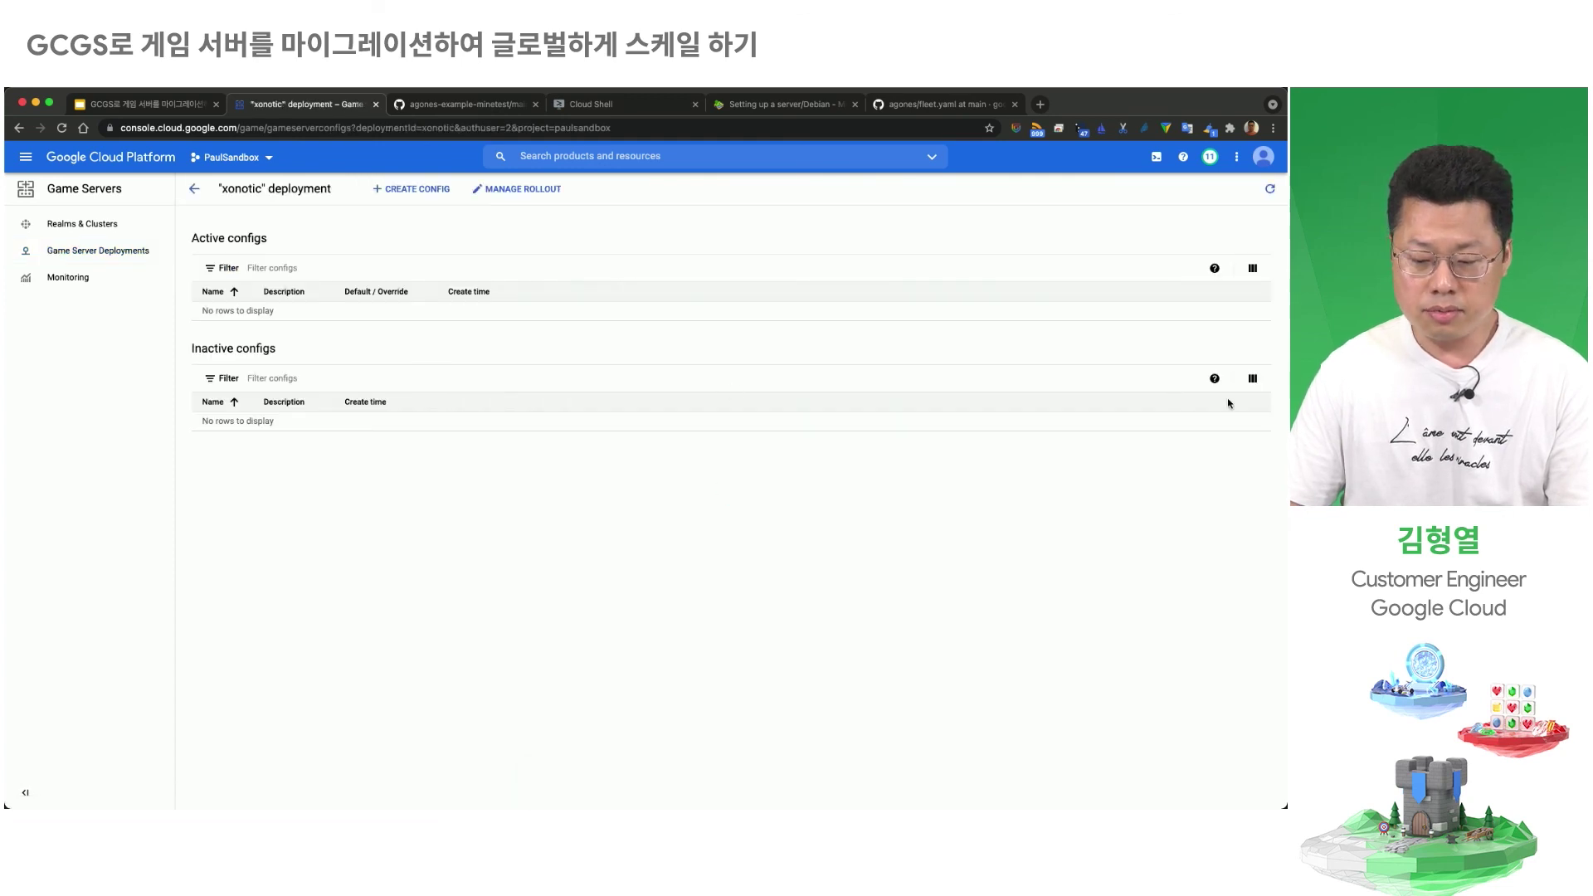
left_click(414, 189)
left_click(307, 265)
type("xonotic1")
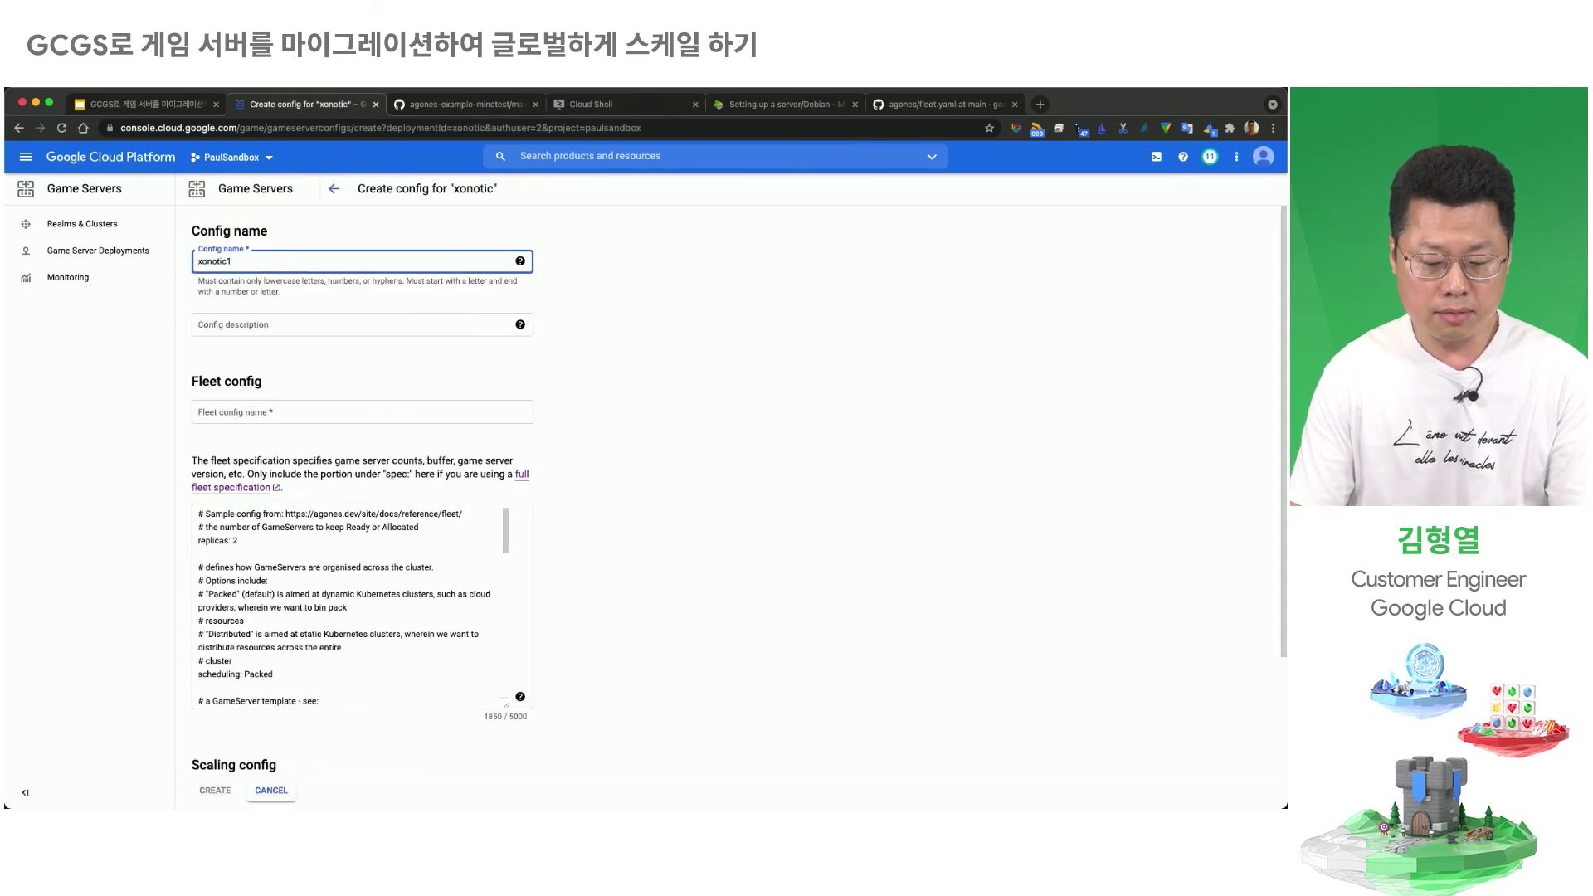
left_click(362, 412)
type("xonotic1")
Step: Replace the sample fleet specification with the copied Xonotic spec and create the config
left_click(284, 597)
key("ctrl+a")
key("ctrl+v")
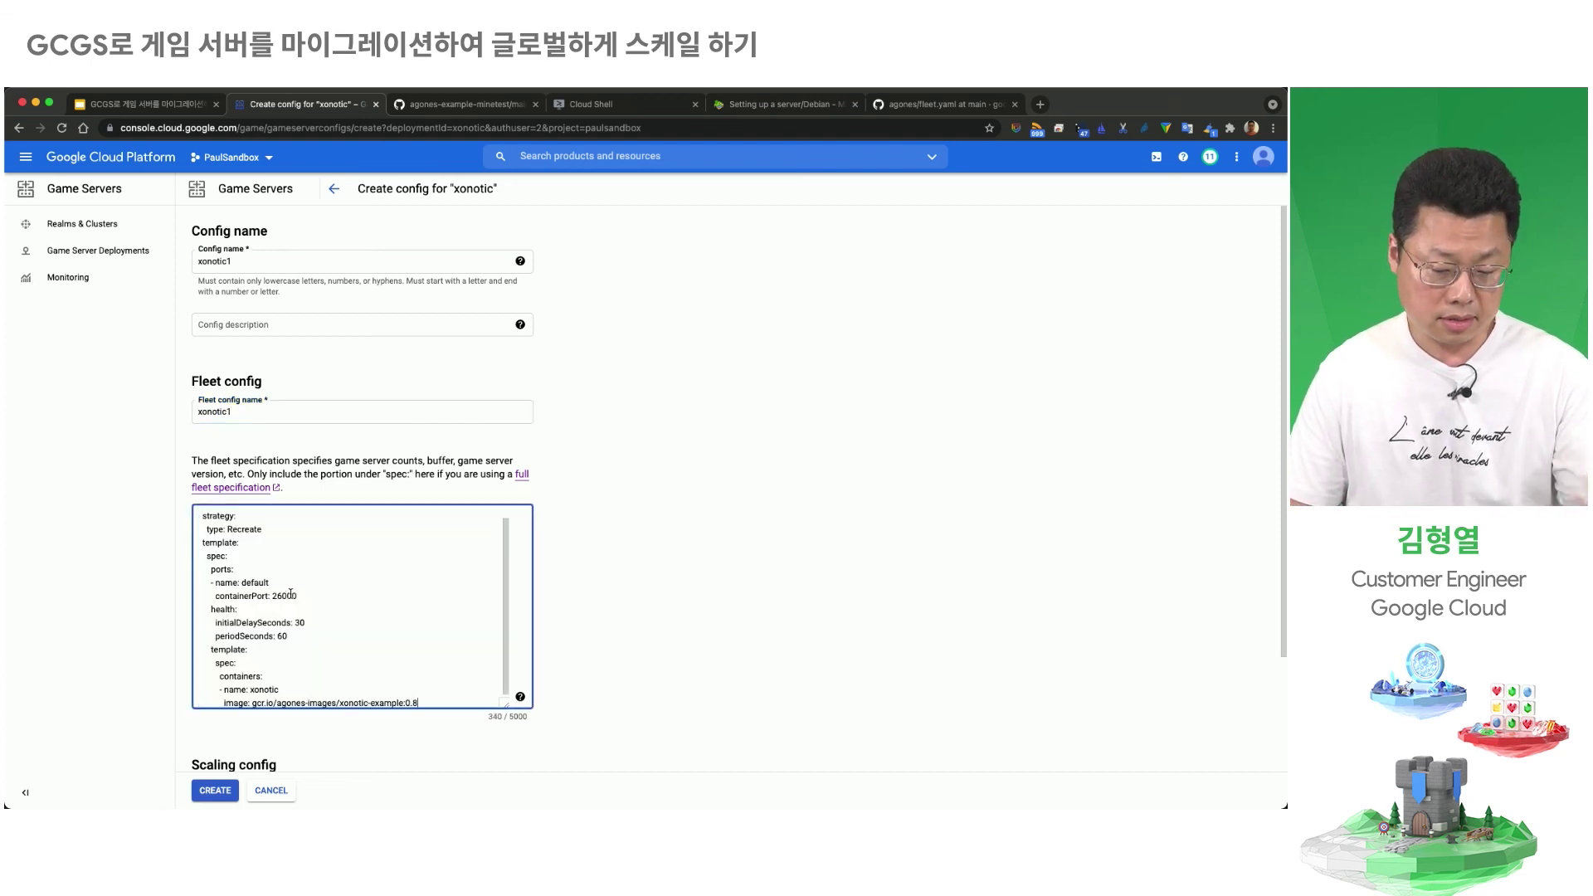
scroll(307, 607, "up", 1)
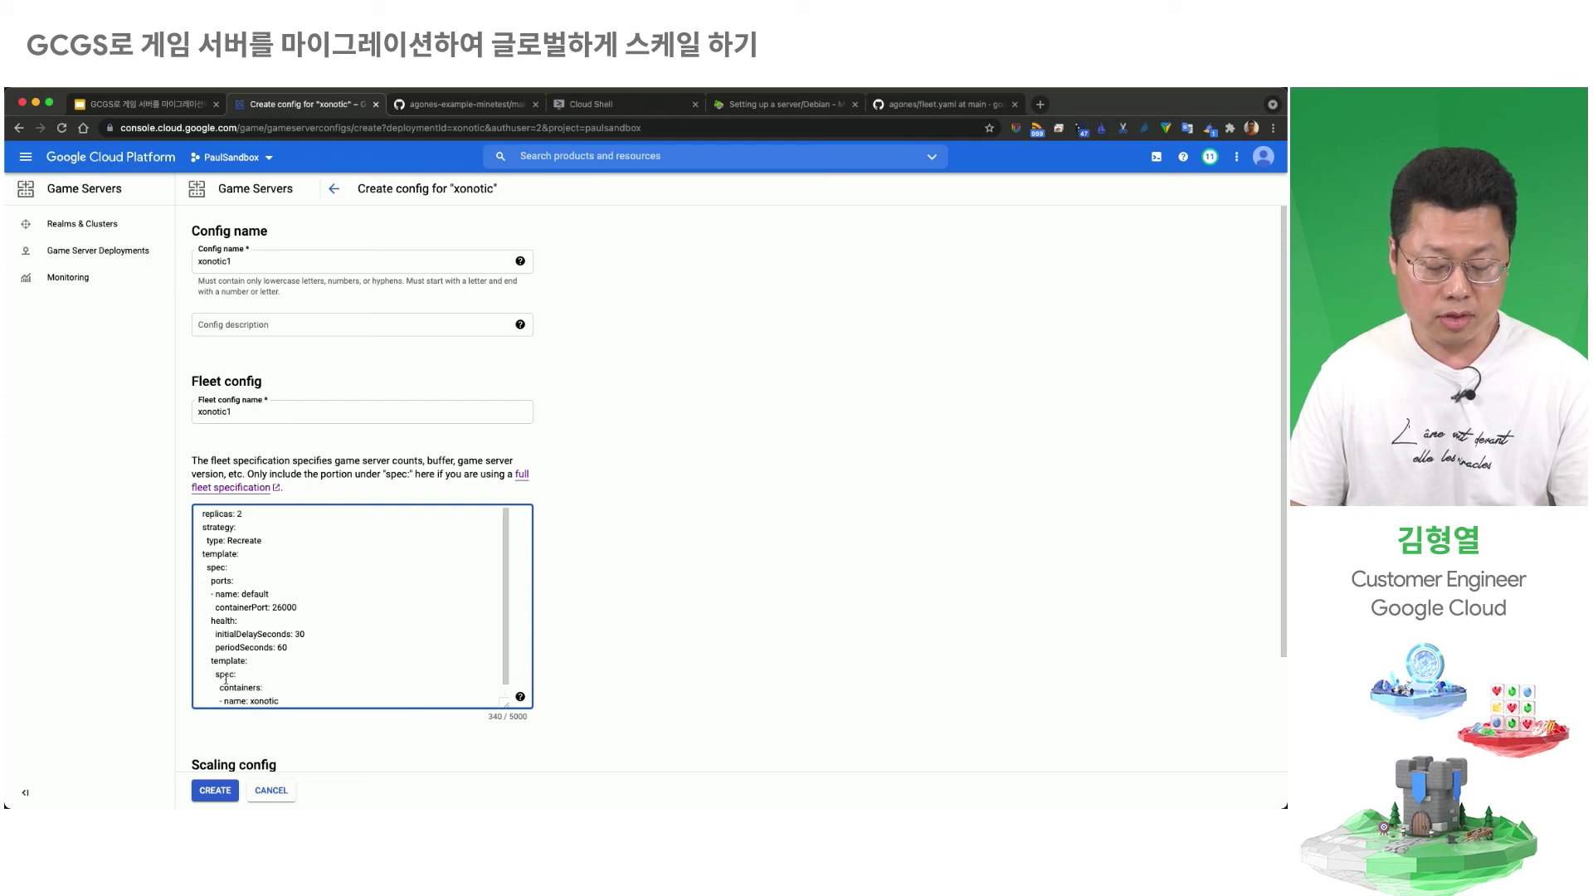
left_click(215, 788)
left_click(761, 528)
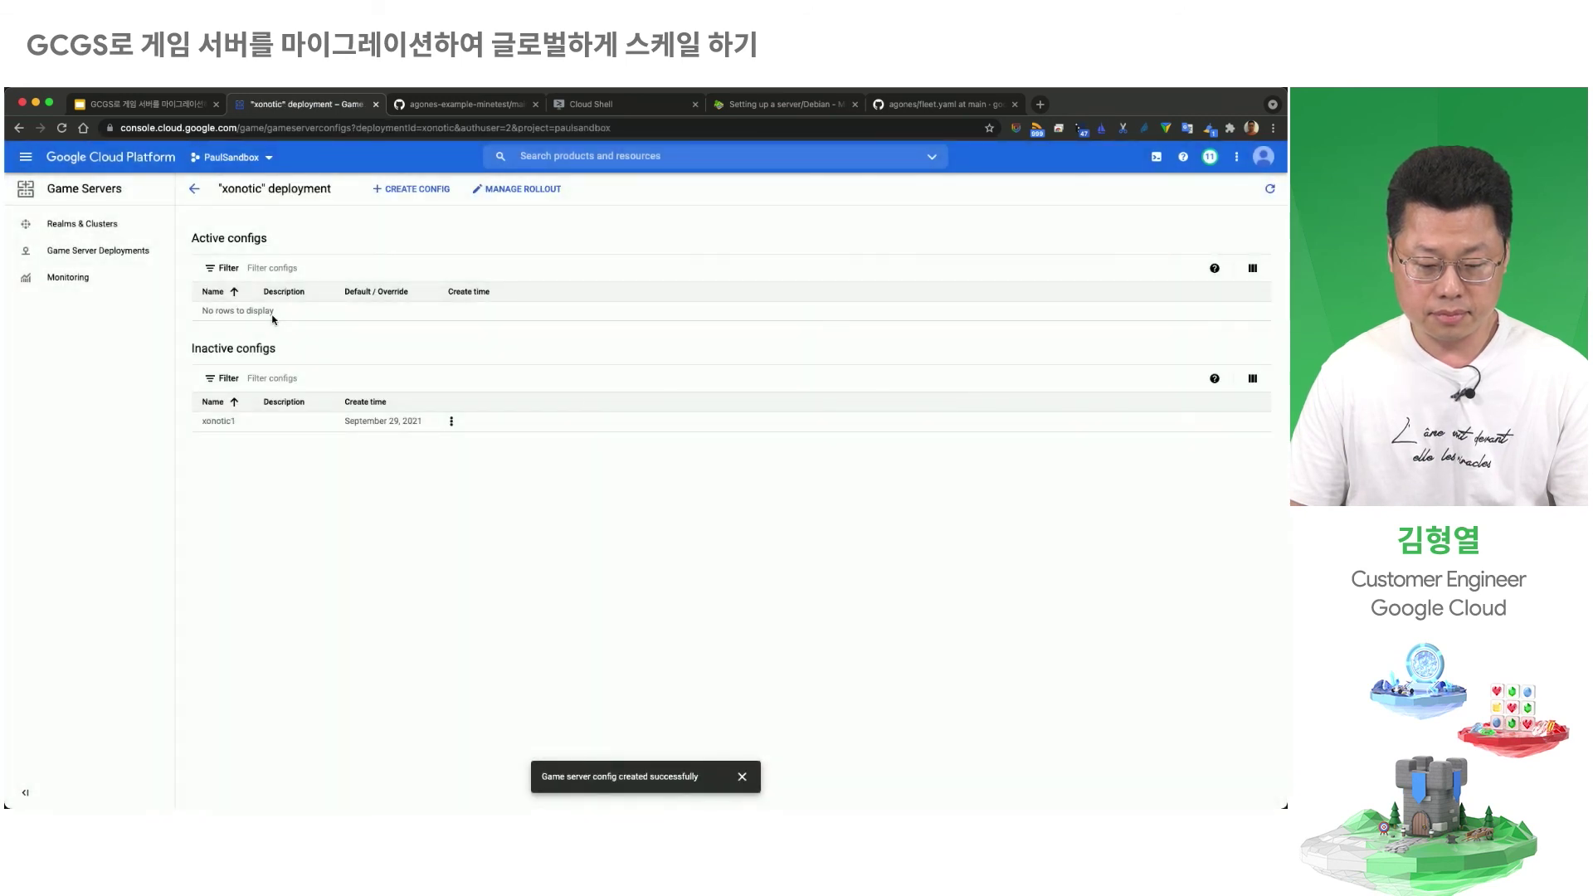
Step: Set xonotic1 as the default config in the xonotic deployment's rollout and save it
left_click(520, 192)
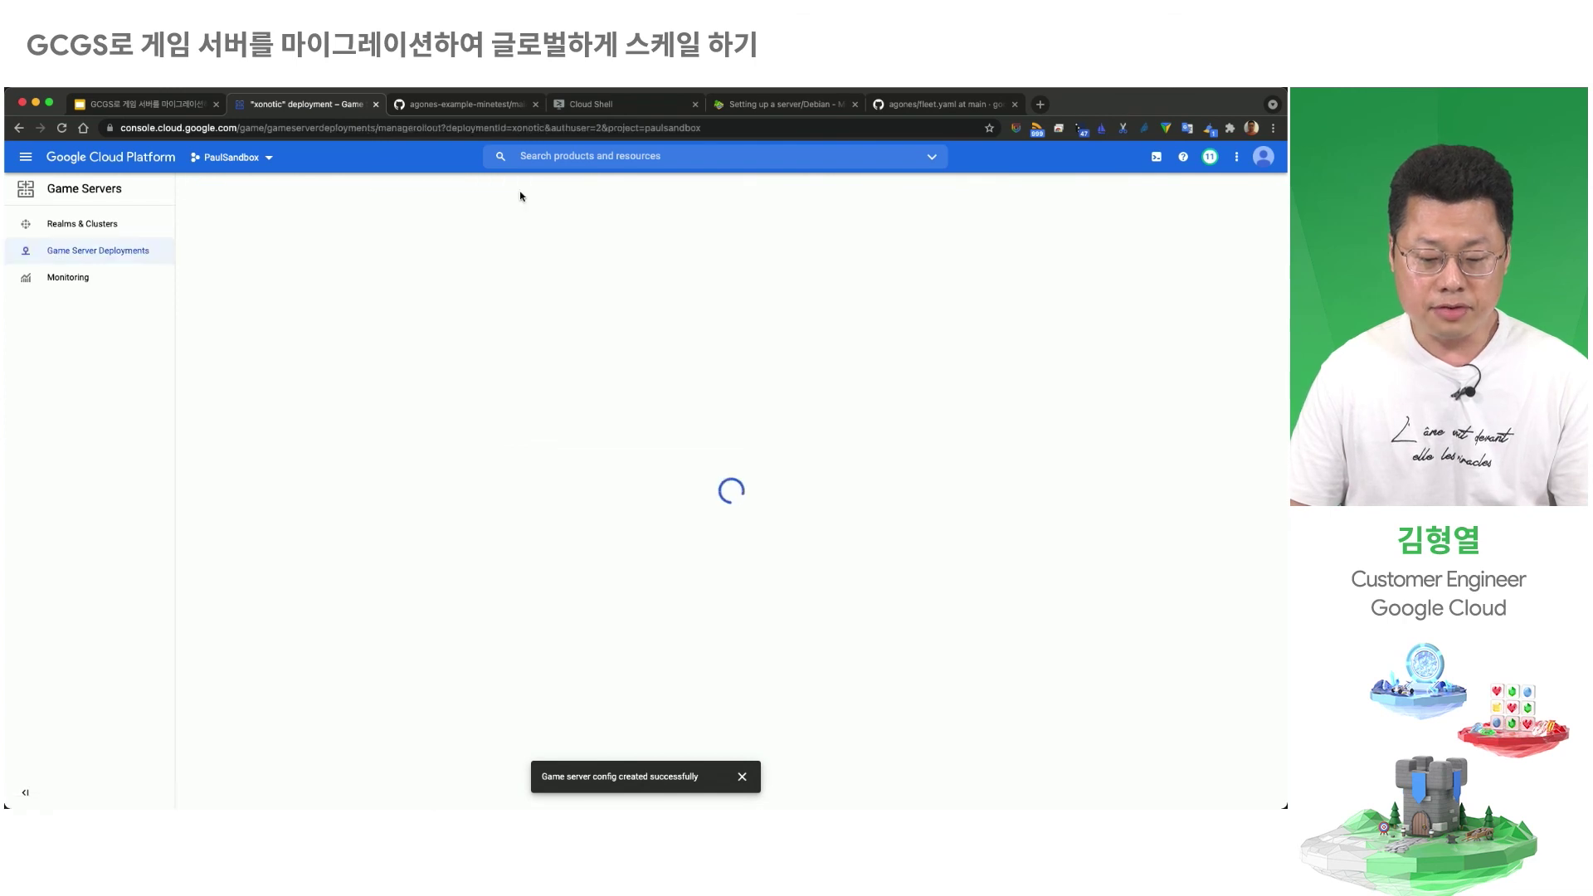
left_click(279, 312)
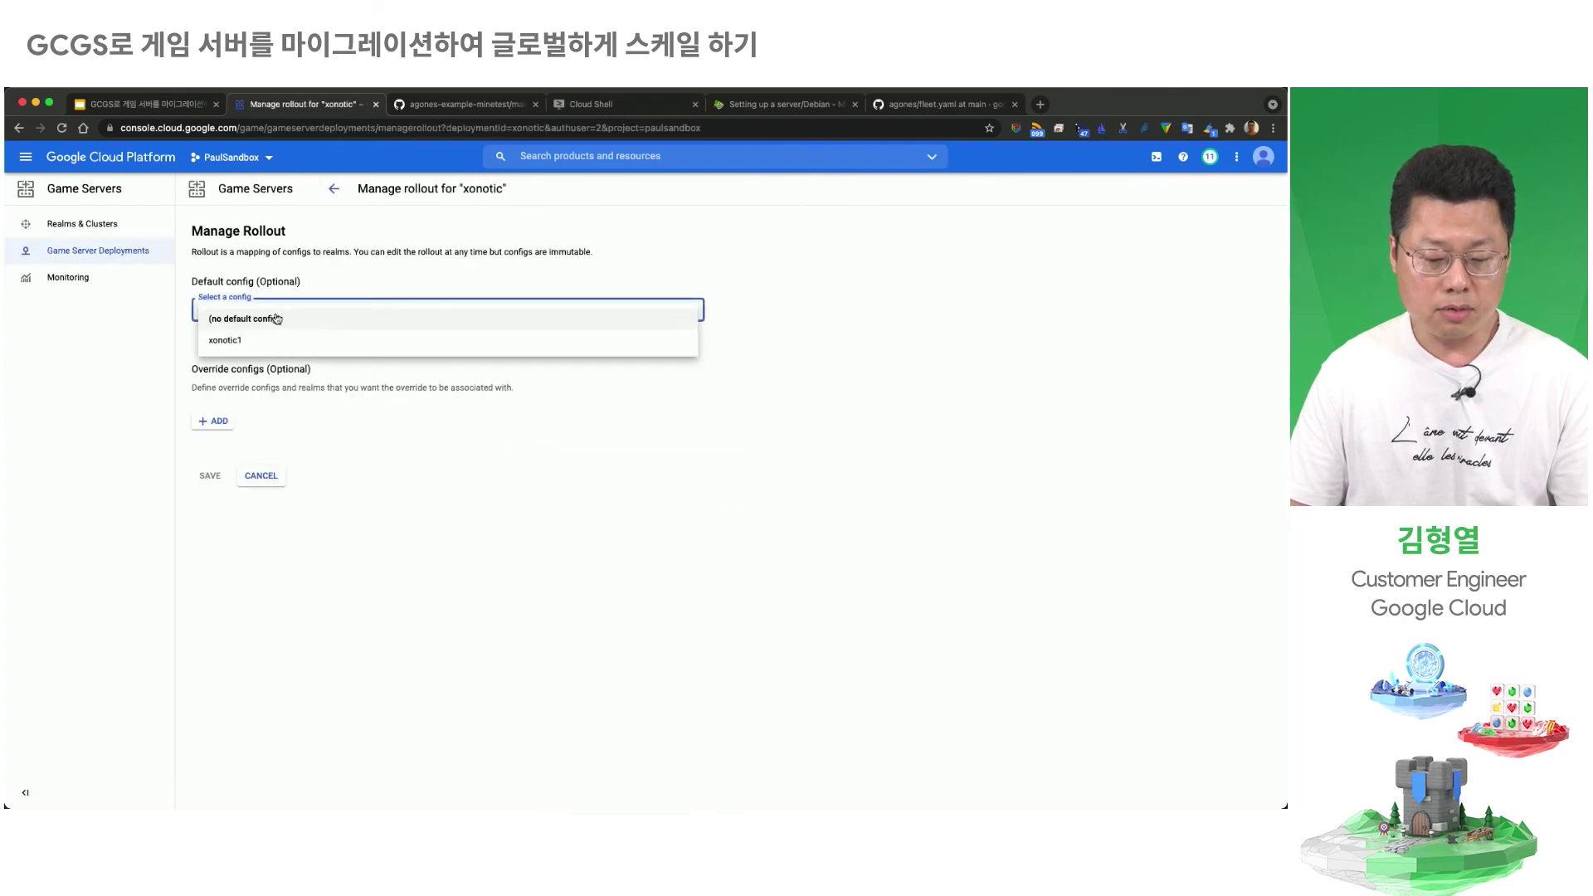
left_click(257, 340)
left_click(211, 477)
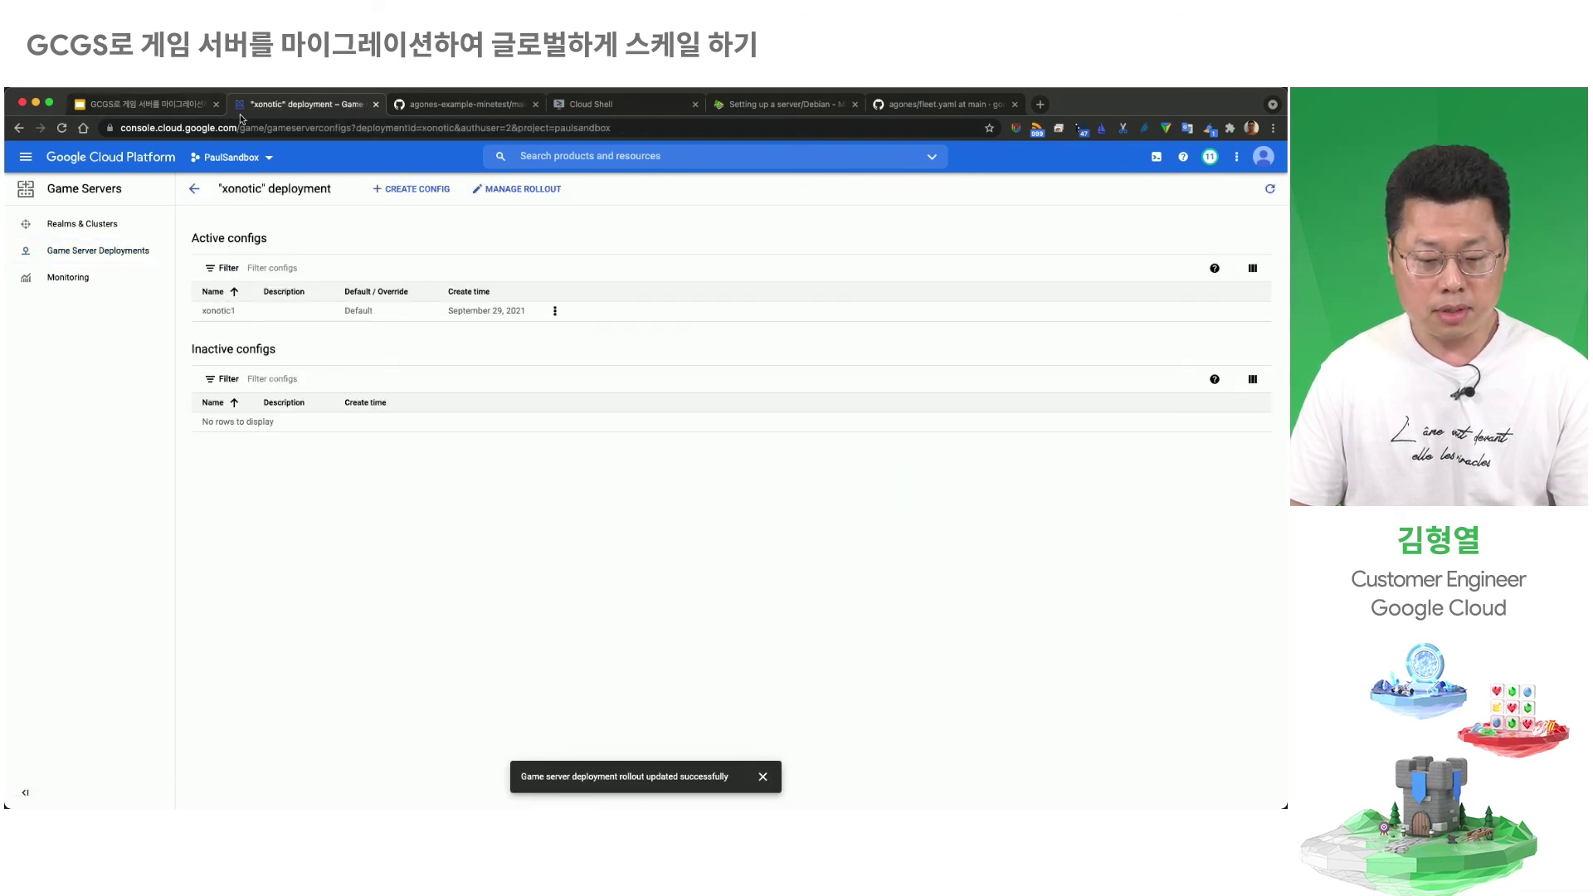
Step: Open the Kubernetes Engine workloads list and look through the fleet pods across the game clusters
left_click(26, 157)
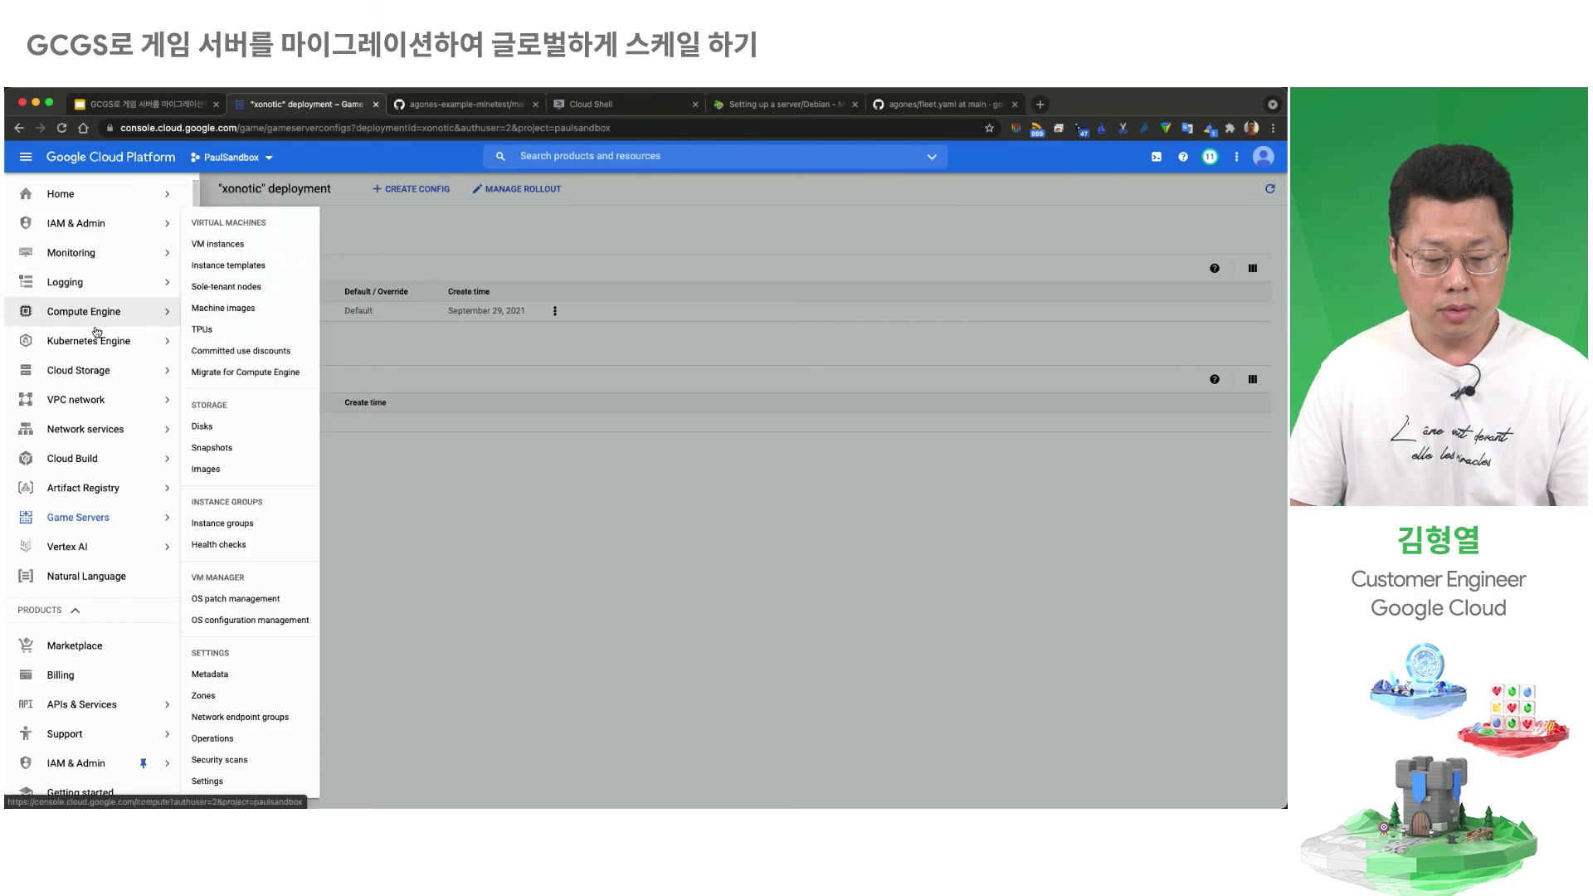
mouse_move(97, 340)
left_click(234, 377)
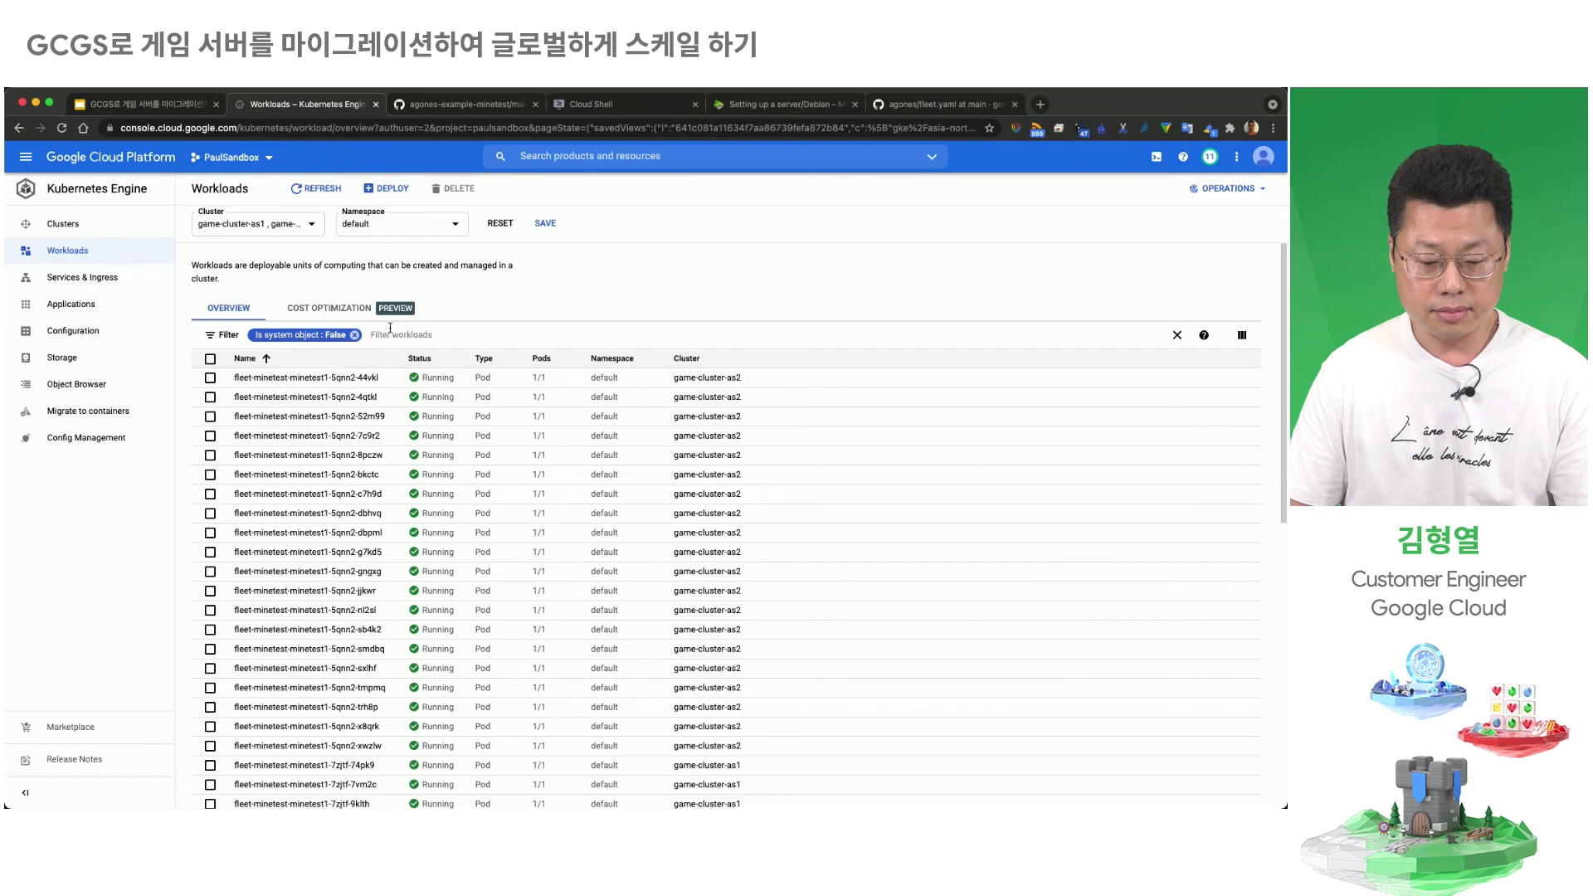
scroll(804, 423, "down", 10)
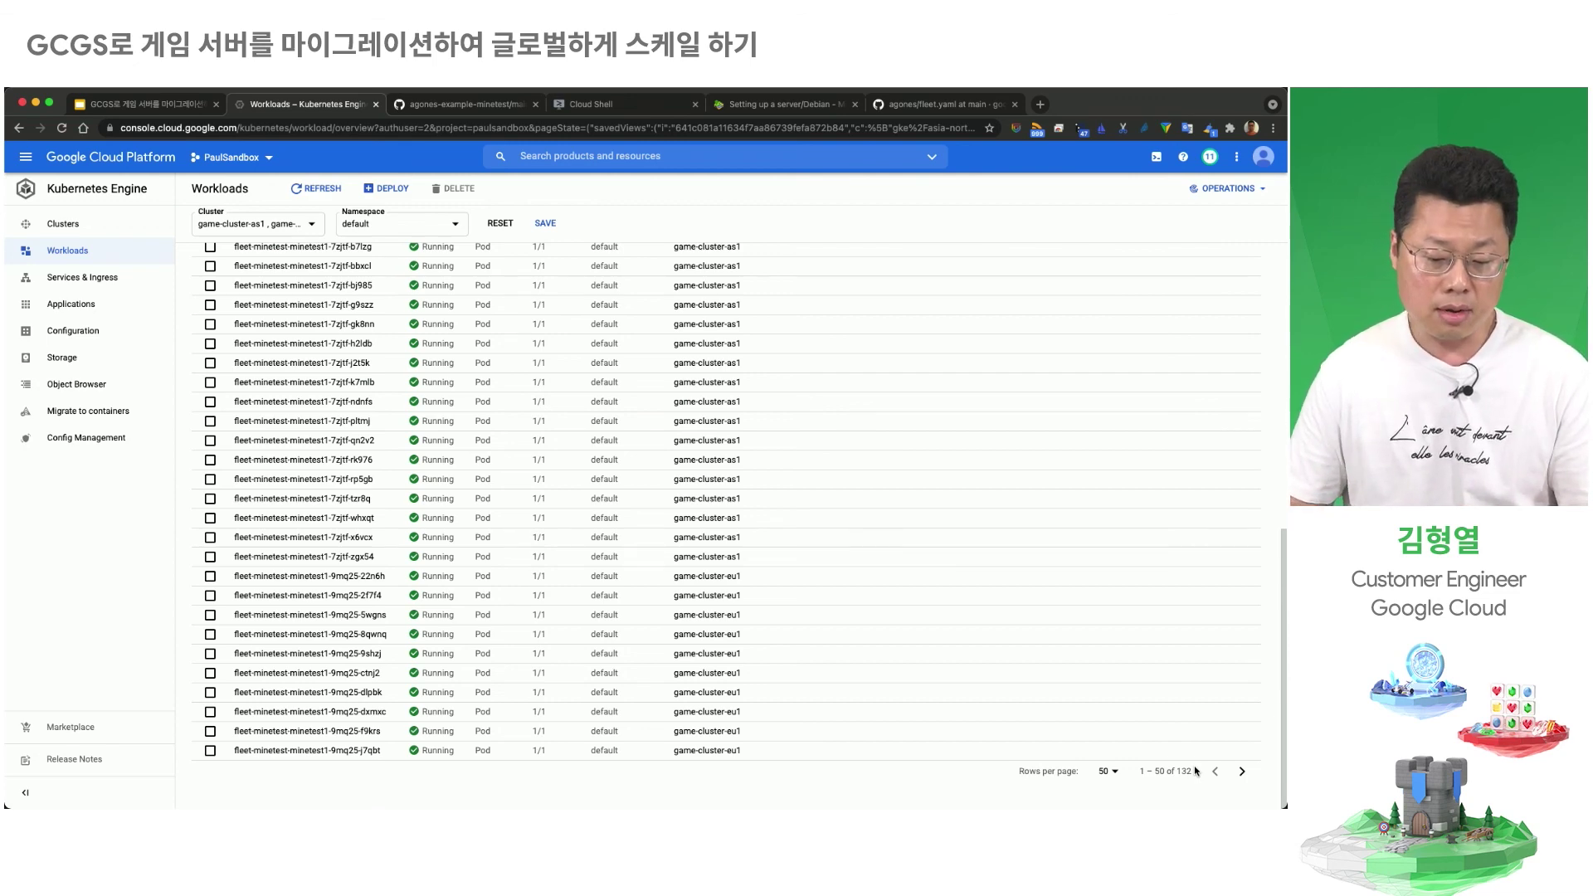
scroll(544, 572, "up", 10)
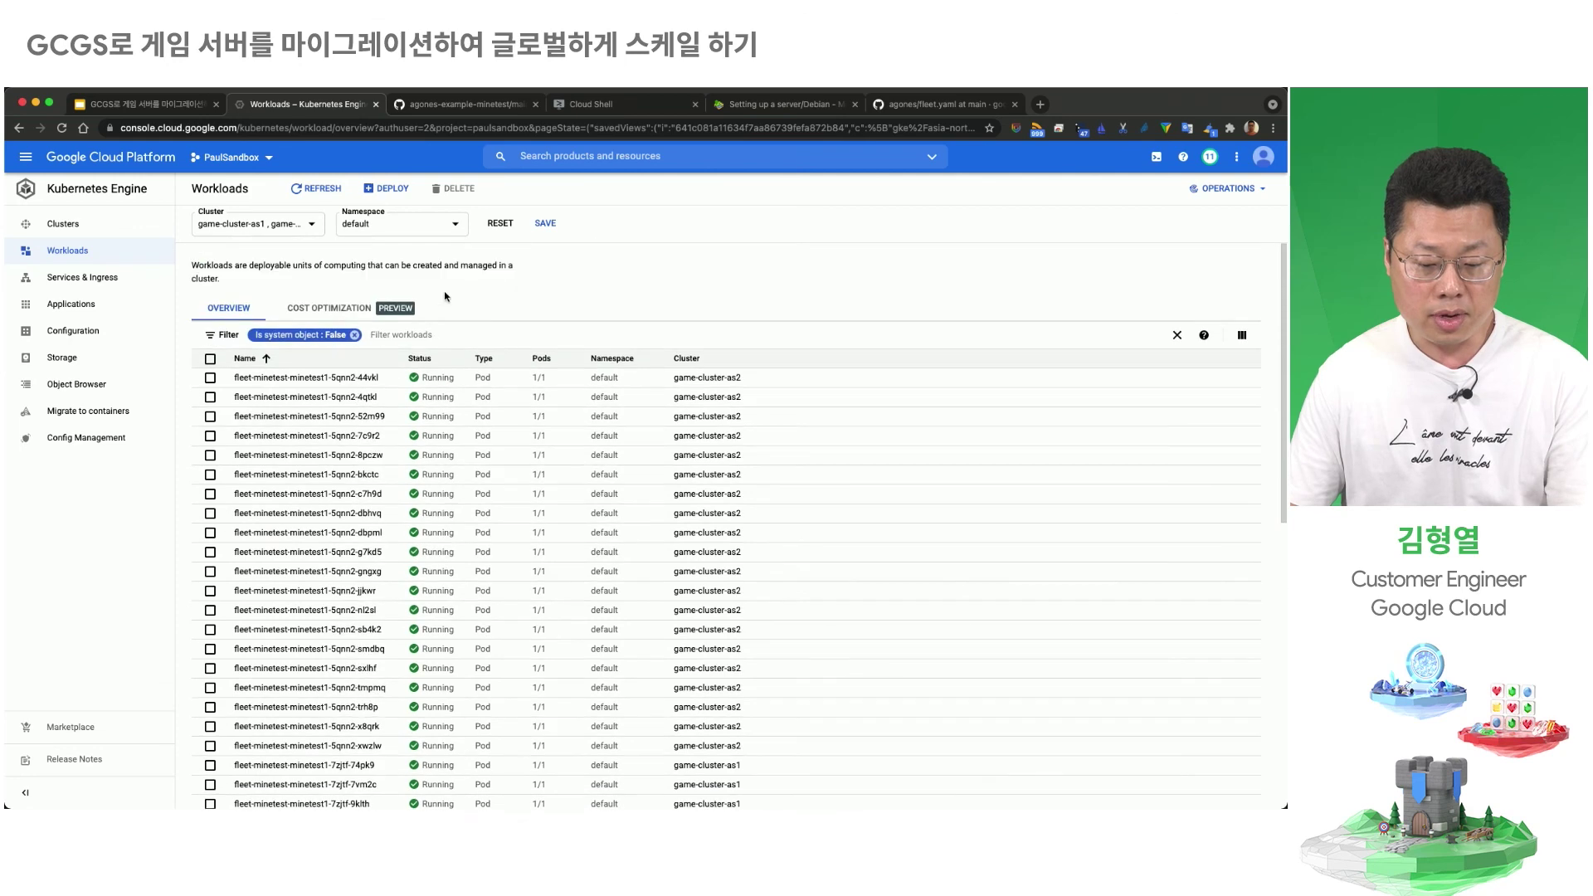
Step: Filter the Kubernetes workloads by xonotic to check the status of the Xonotic fleet pods in each cluster
left_click(404, 333)
type("xonoti")
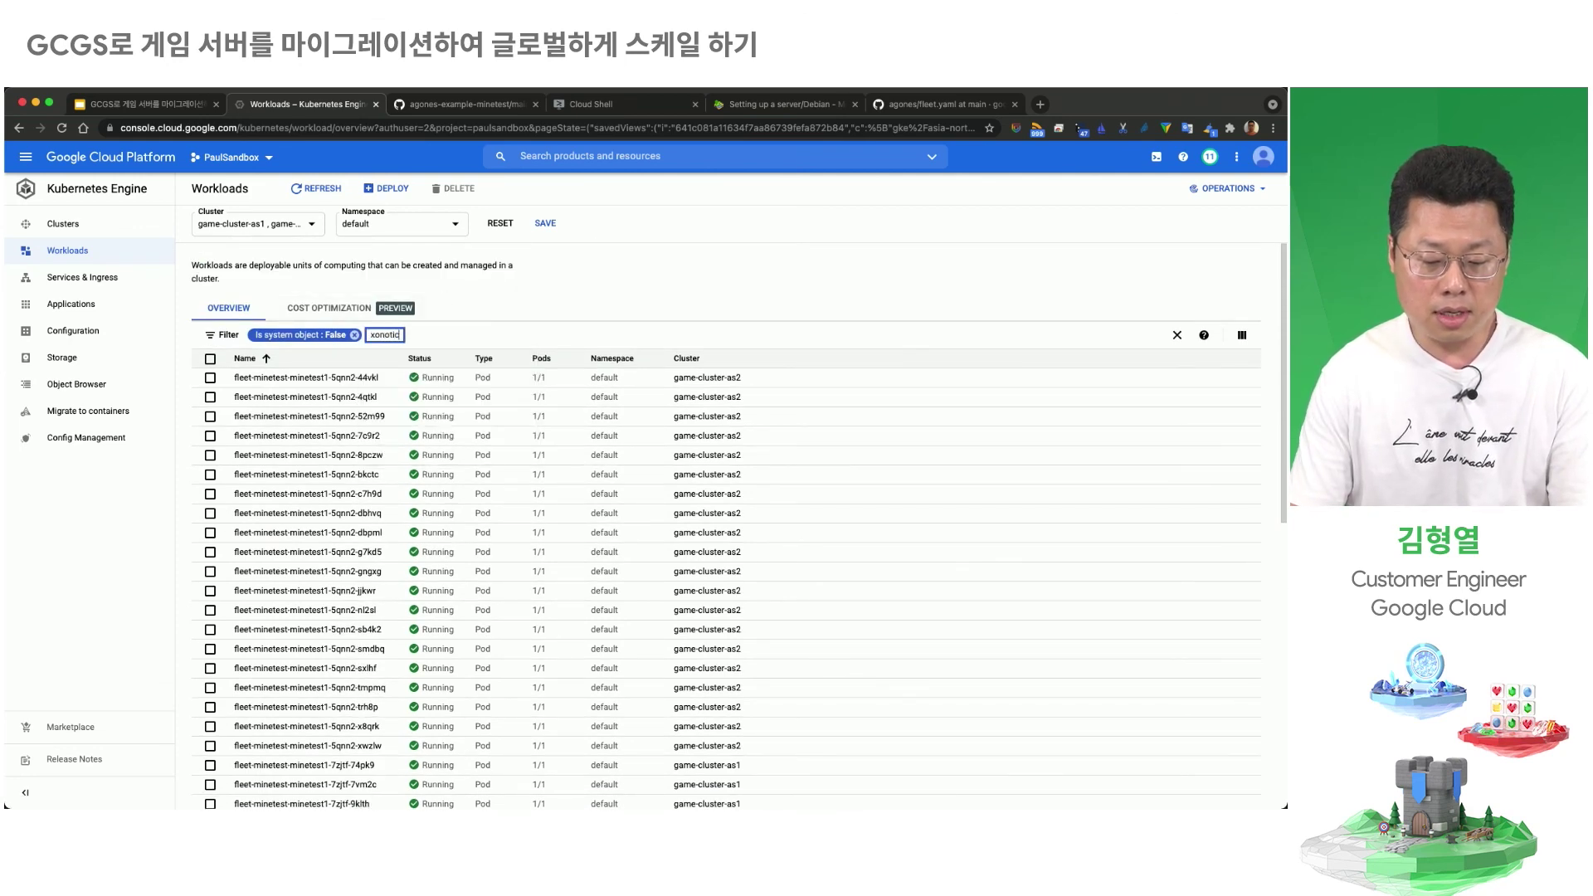
type("c")
key("Return")
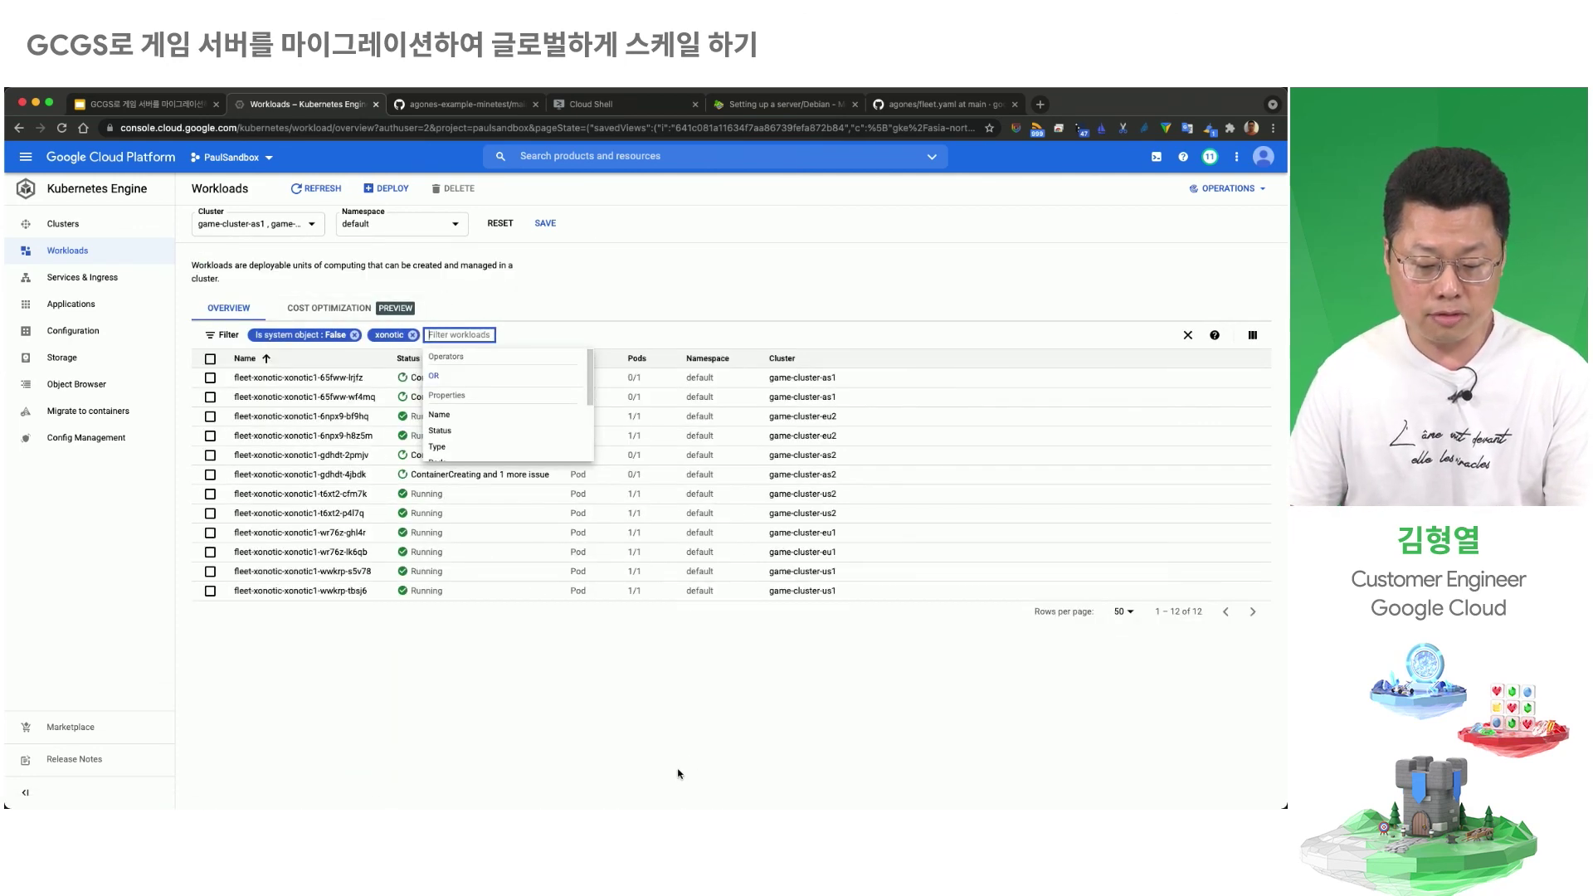
left_click(576, 734)
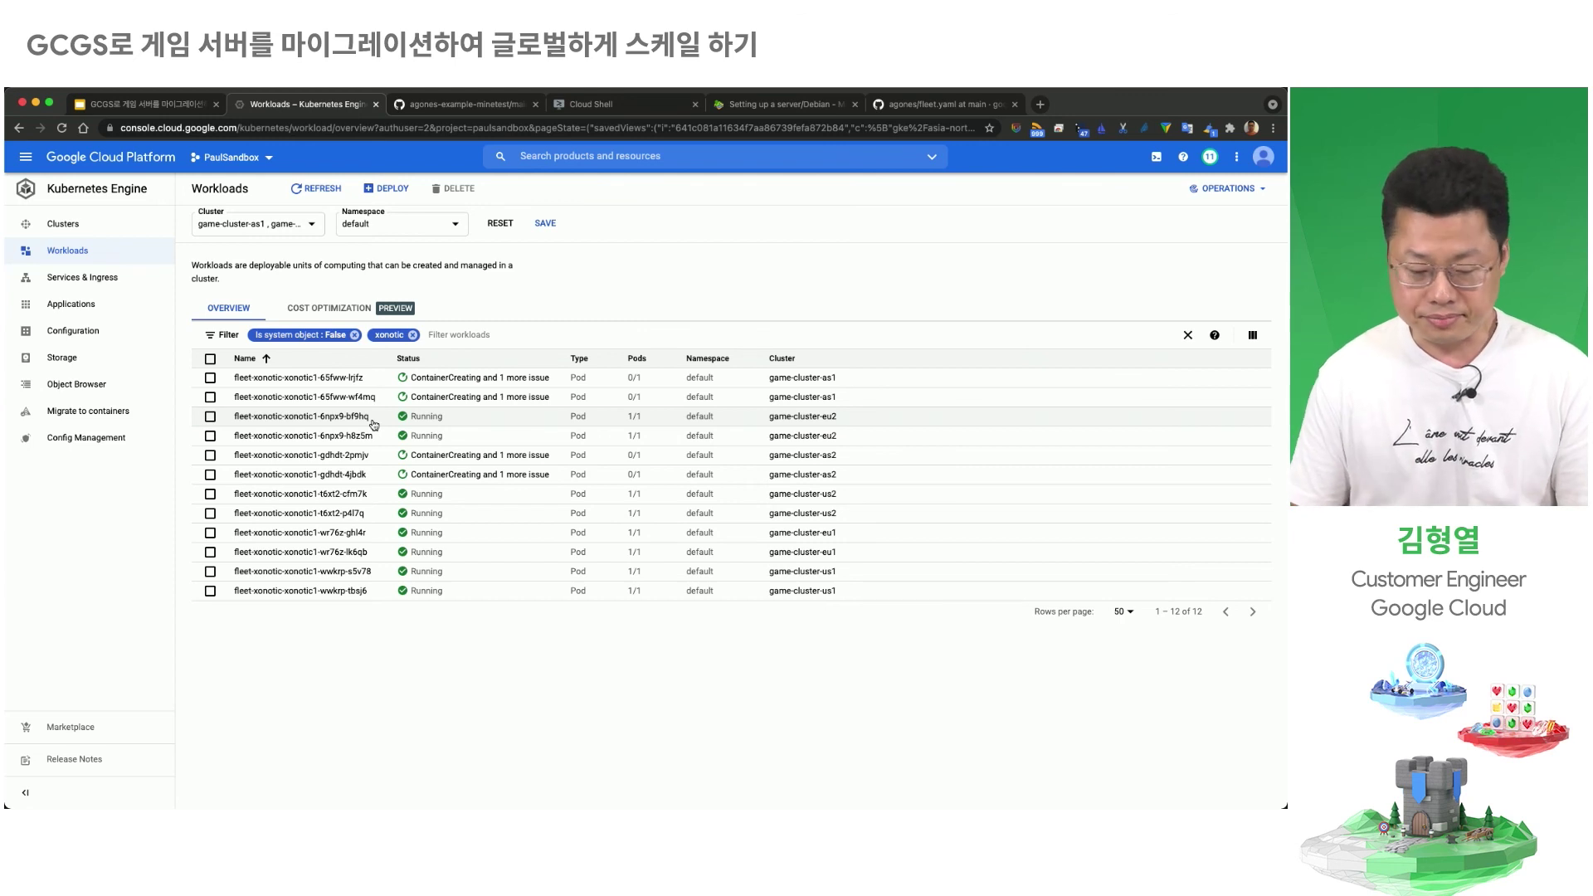
Step: Switch to the Google Slides presentation and advance to the closing thank-you slide
left_click(185, 107)
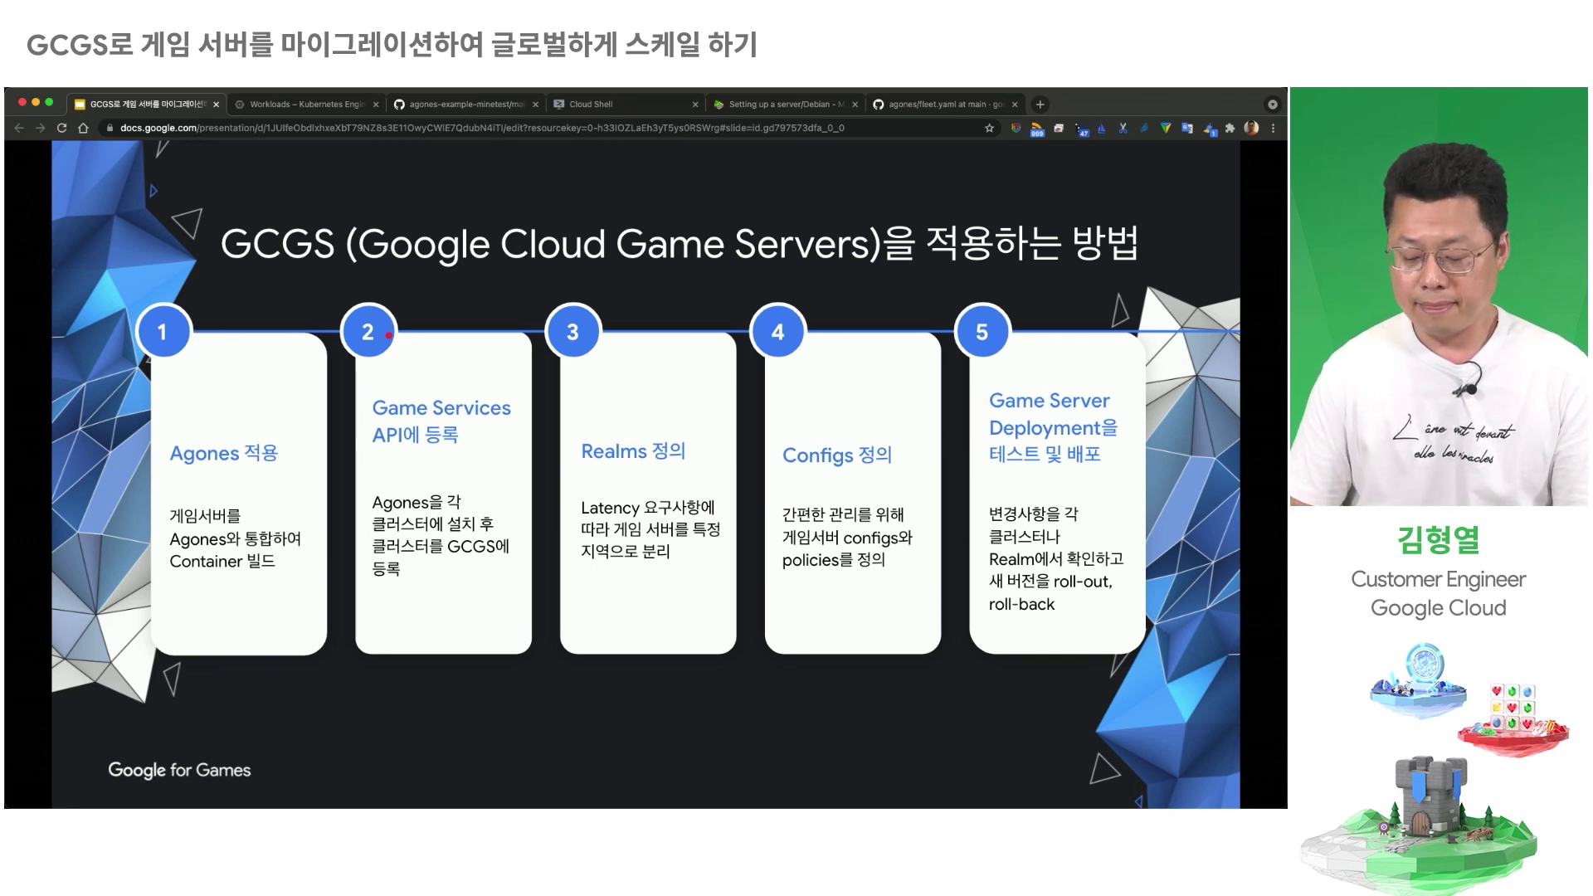
key("Right")
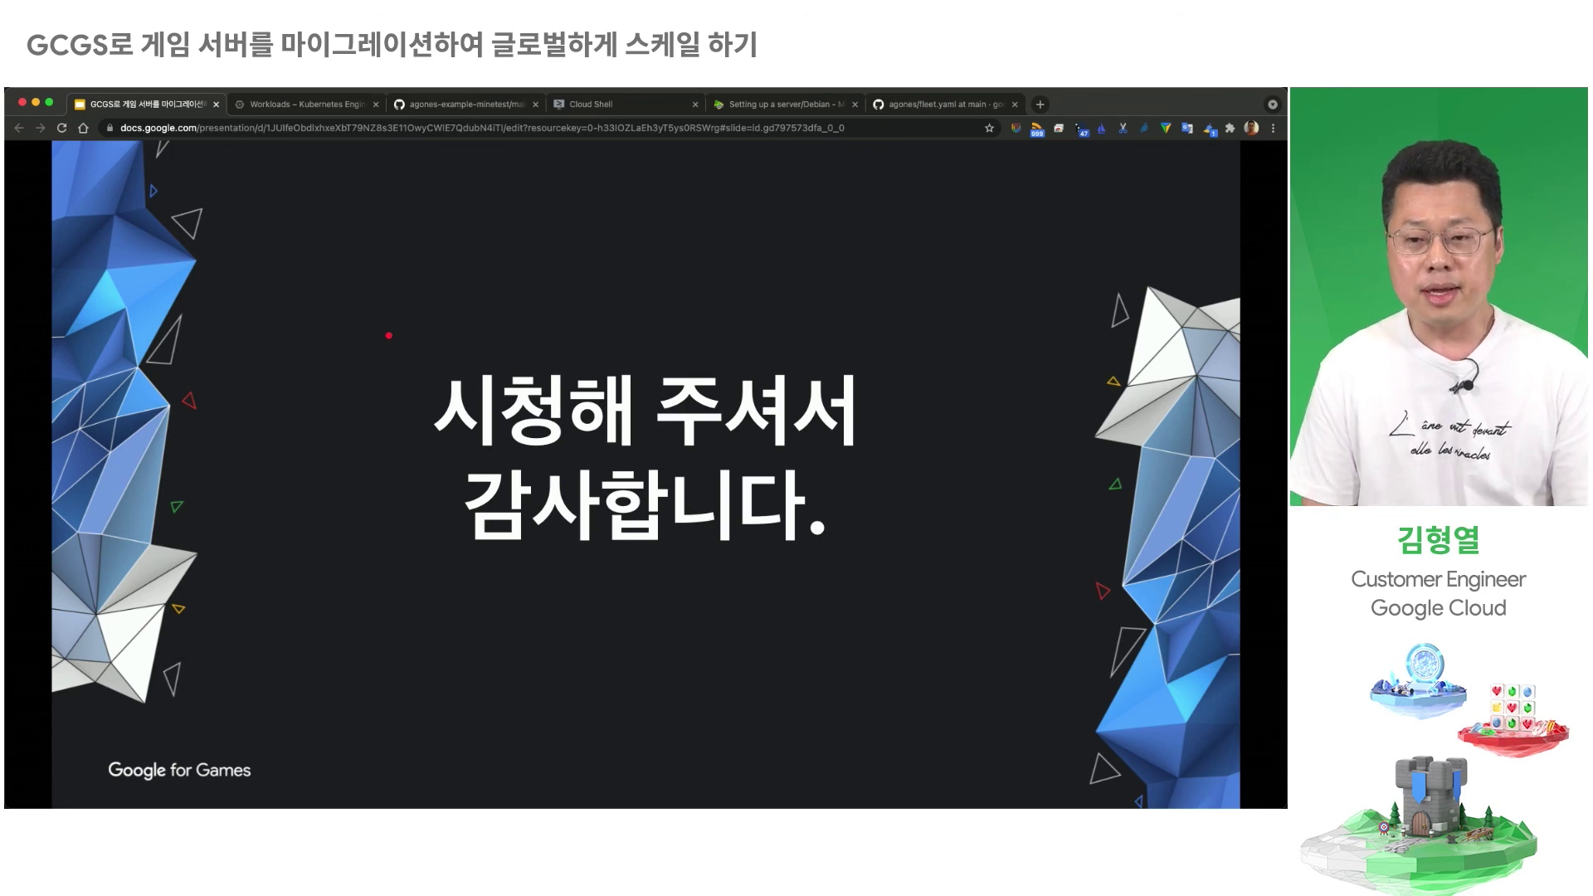